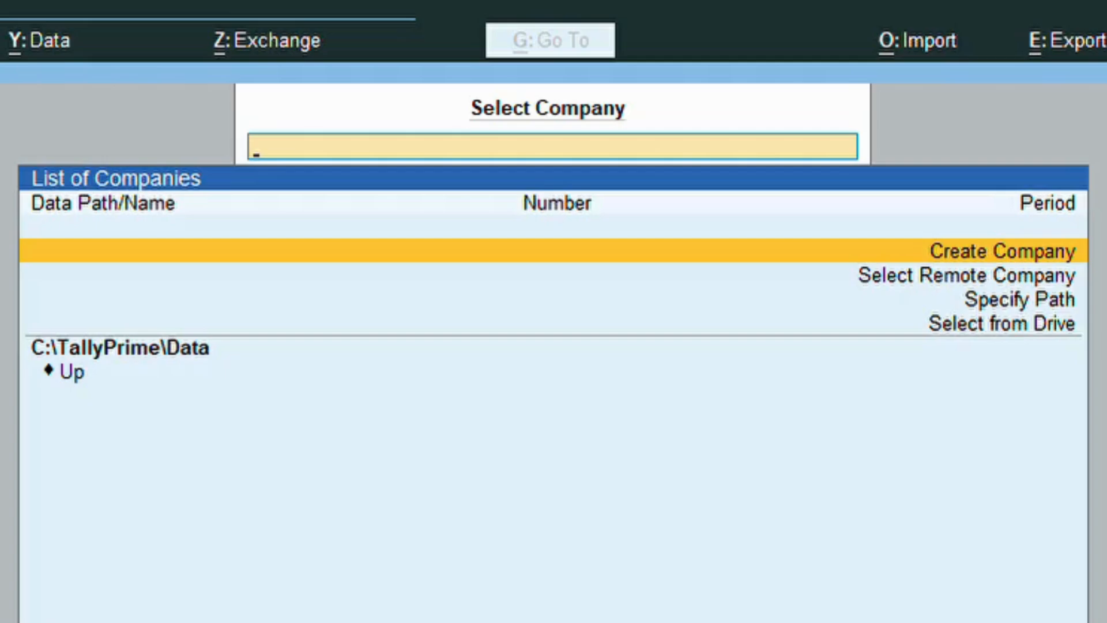
Create the company 'Payroll Management', keep its mailing name, set state to Telangana, and save.
key("Return")
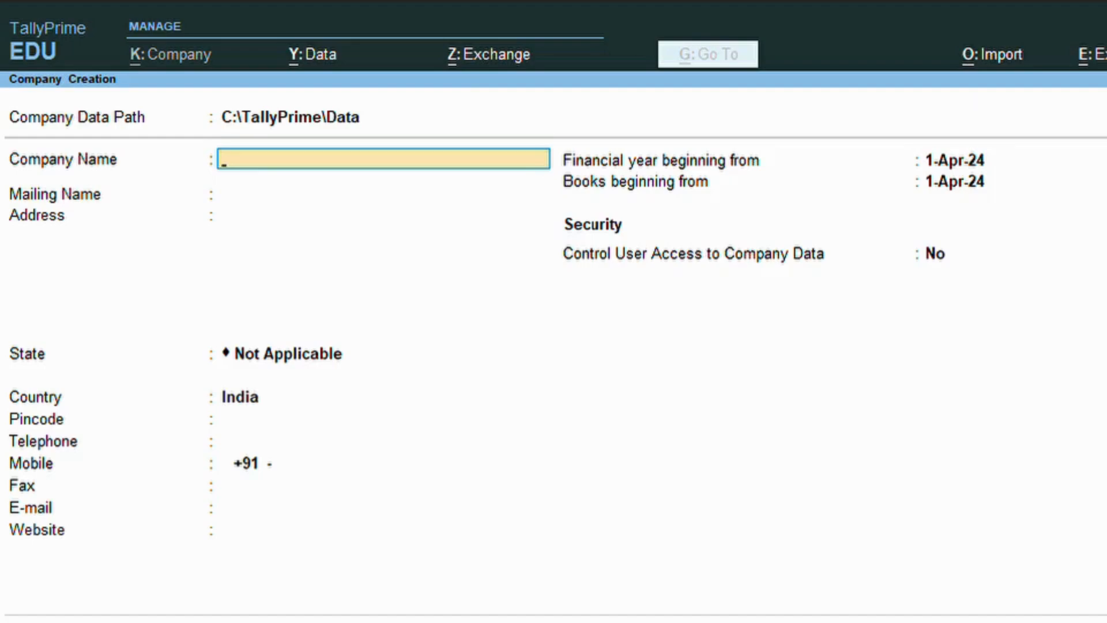
type("Payroll ,Ama")
key("BackSpace")
key("BackSpace")
key("BackSpace")
type("Management")
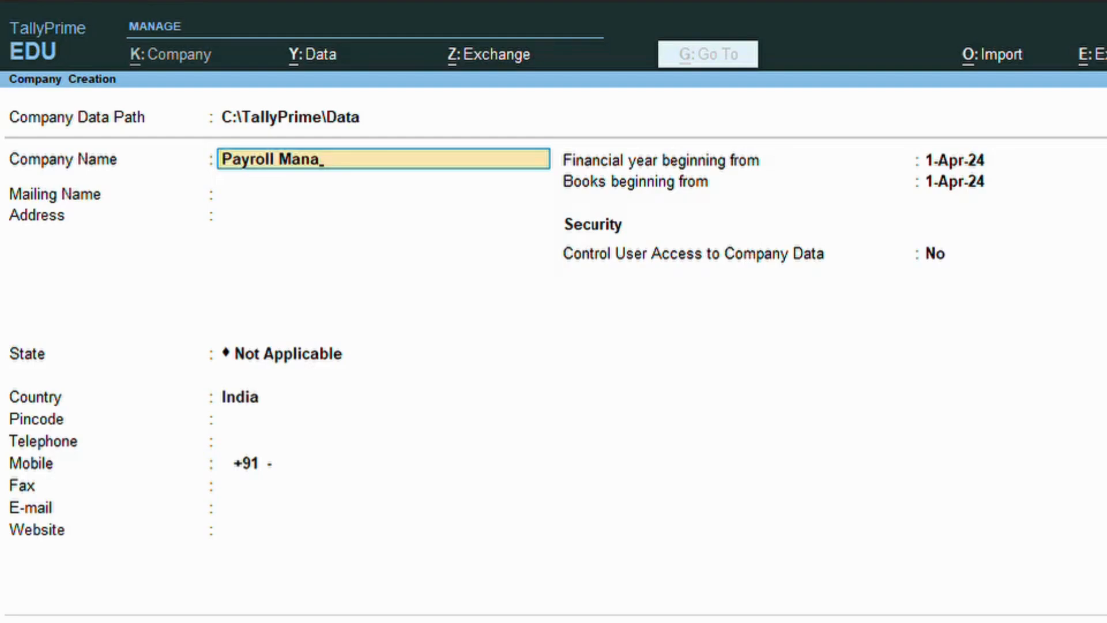
key("Return")
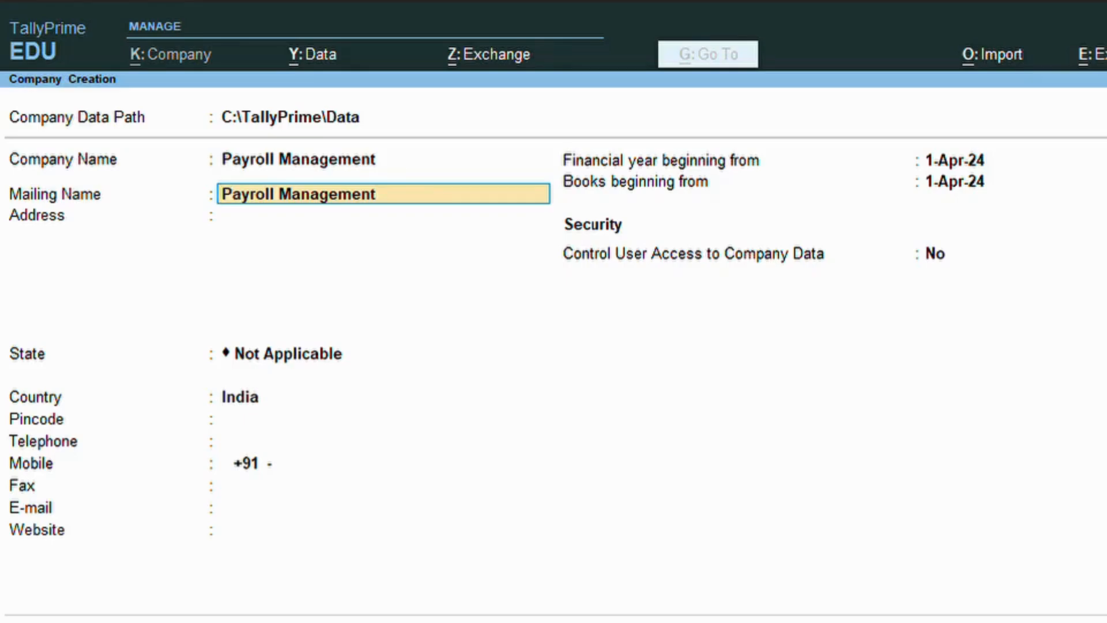
key("Return")
key("Return")
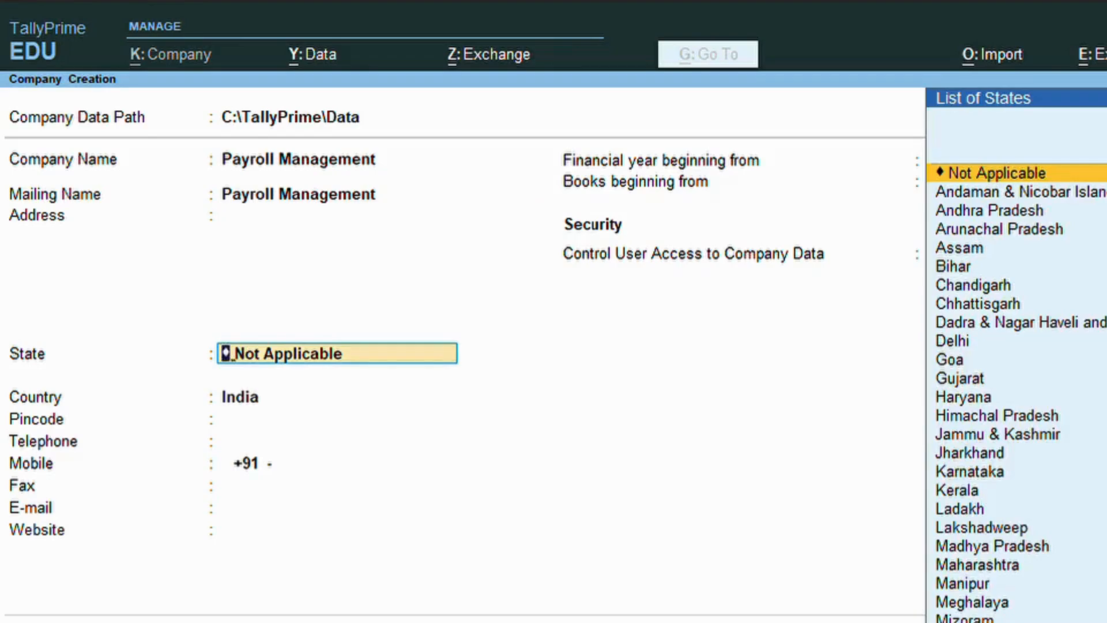
type("Te")
key("Return")
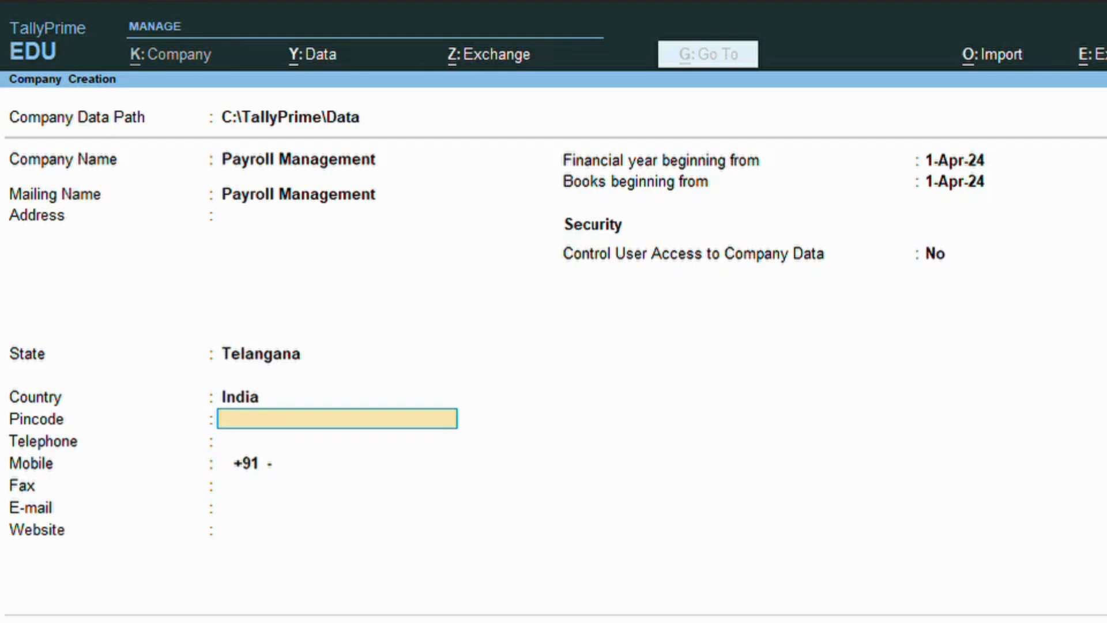
key("Return")
key("Return")
key("Return")
key("Return")
key("Return")
key("Return")
key("Return")
key("Return")
key("Return")
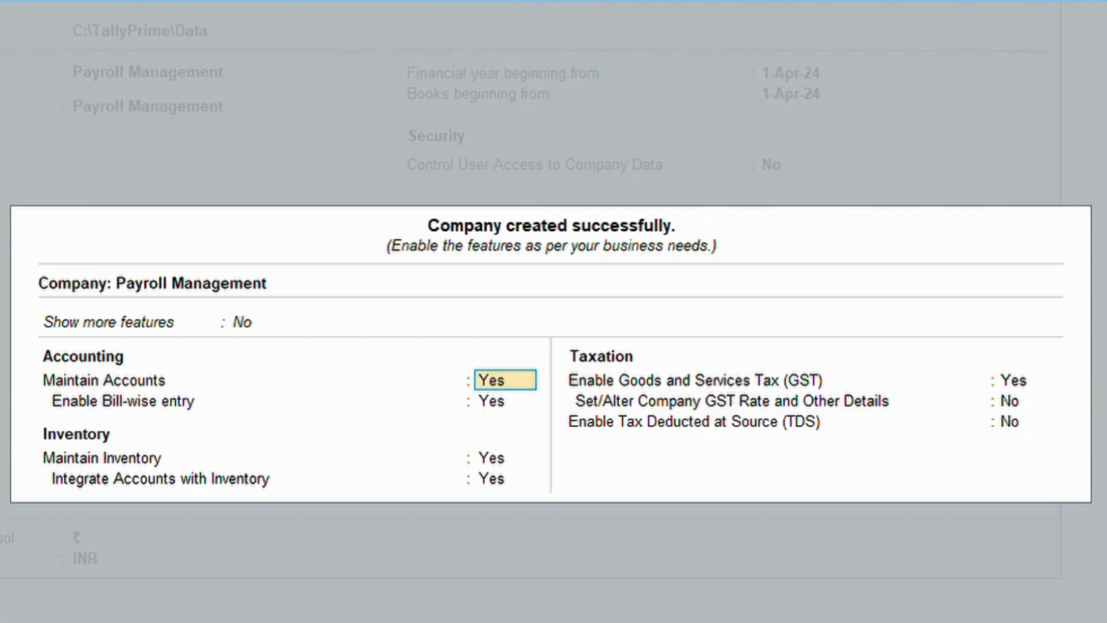
Set both Show more features and Show all features to Yes.
key("BackSpace")
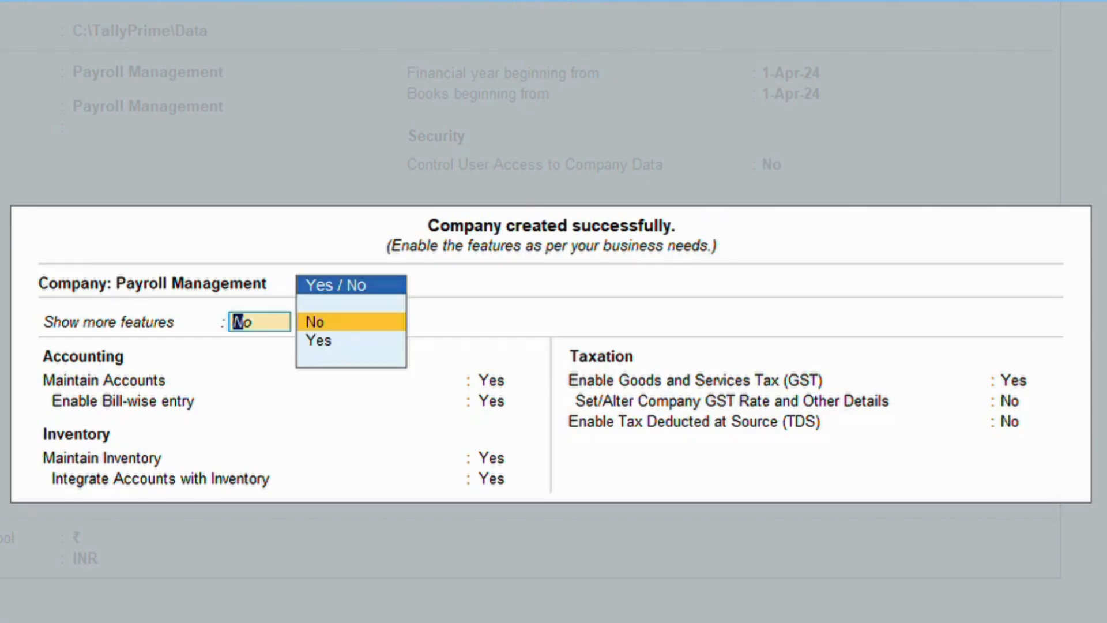
key("Down")
key("Return")
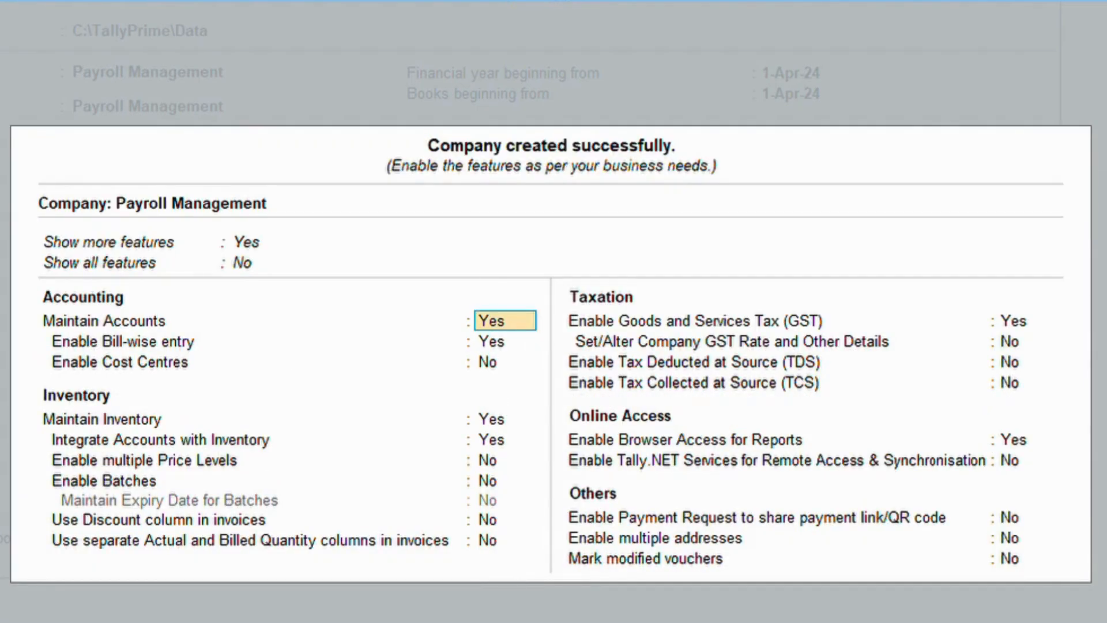
key("BackSpace")
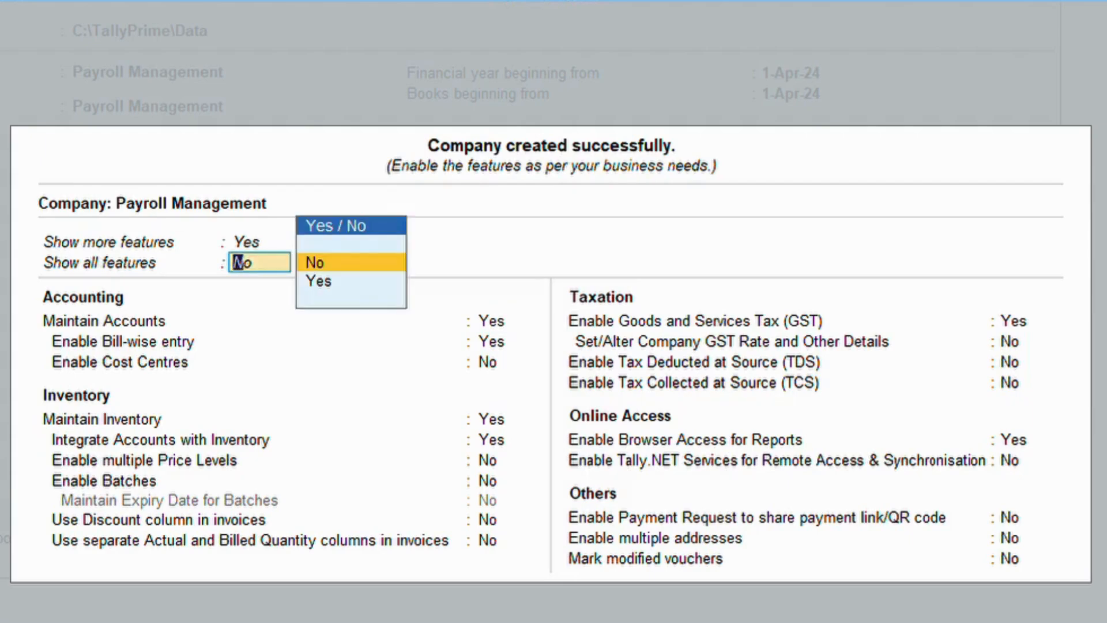
key("Down")
key("Return")
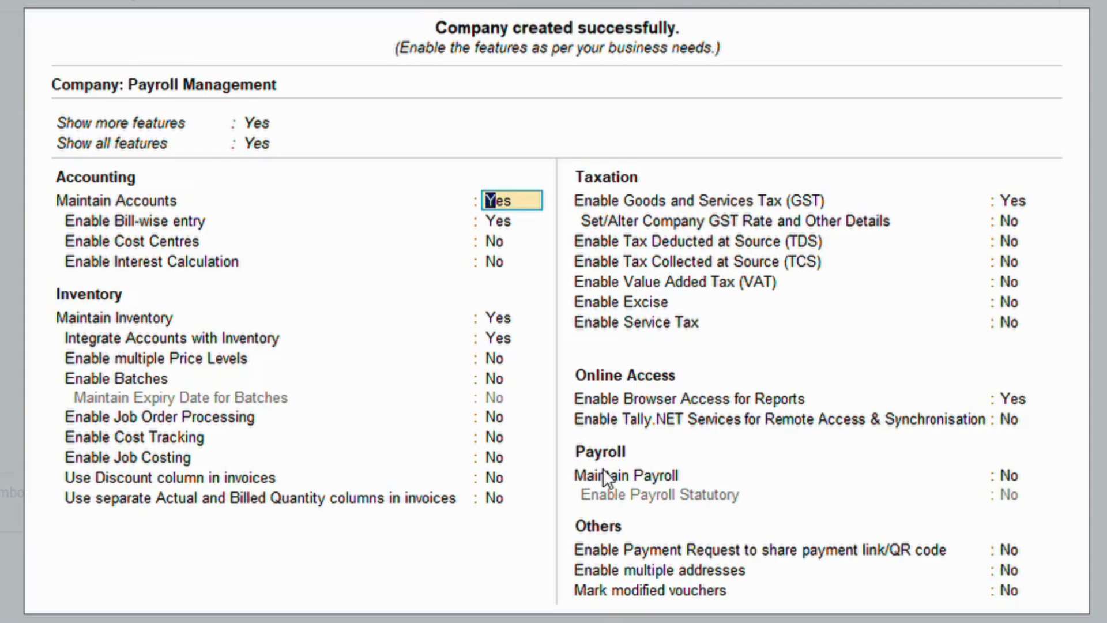
Set Maintain Payroll to Yes, leave payroll statutory off, and accept the features screen.
left_click(1011, 476)
type("y")
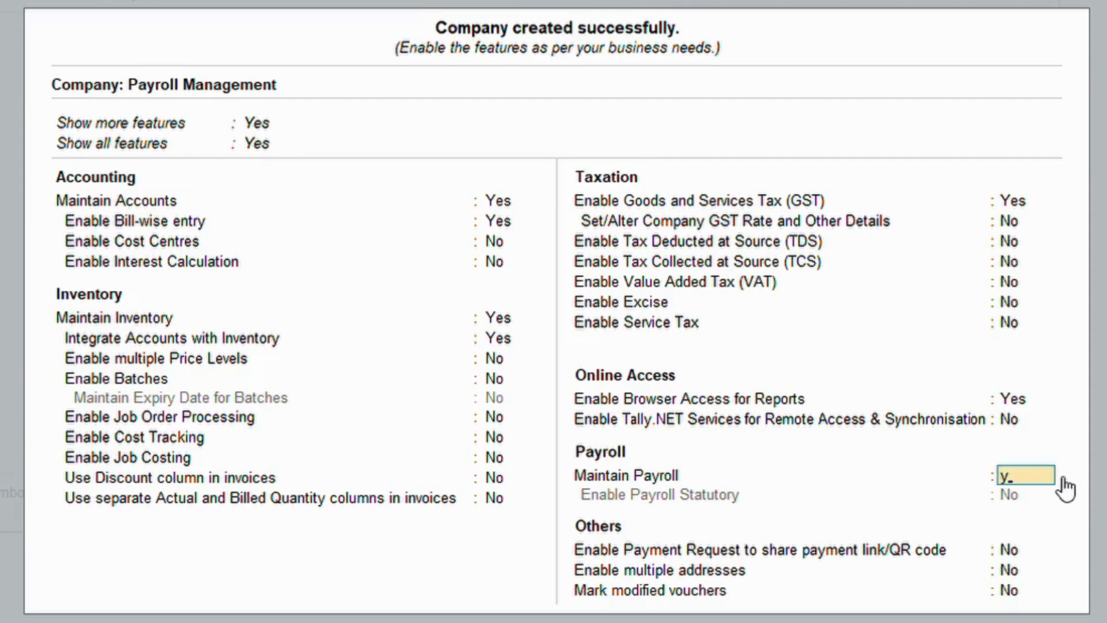
key("Return")
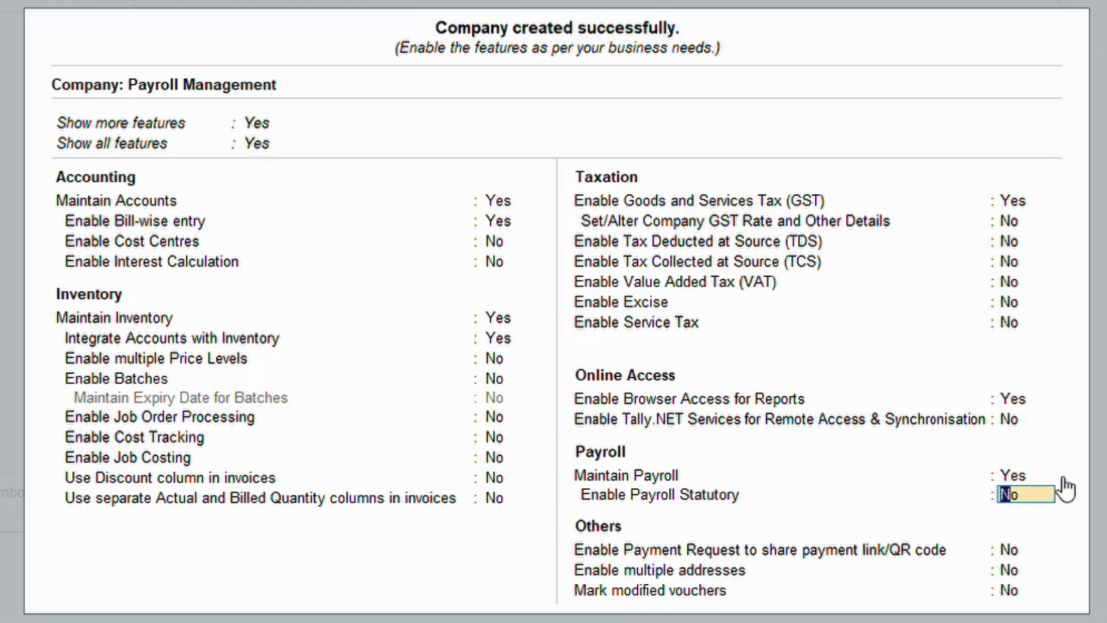
key("Return")
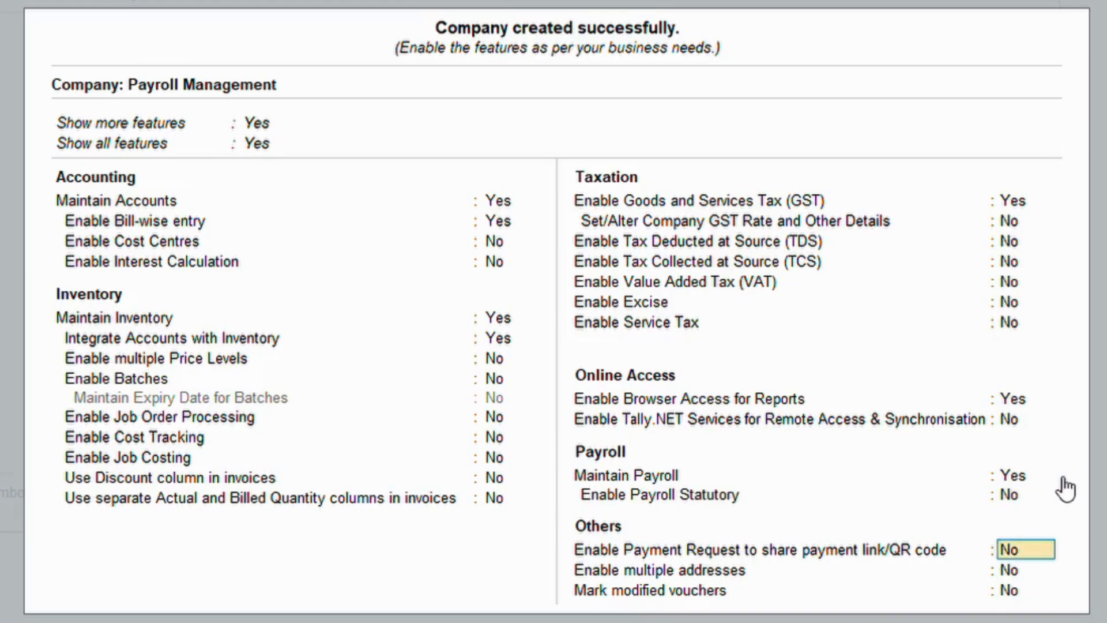
key("Return")
key("Return")
key("Return")
key("Return")
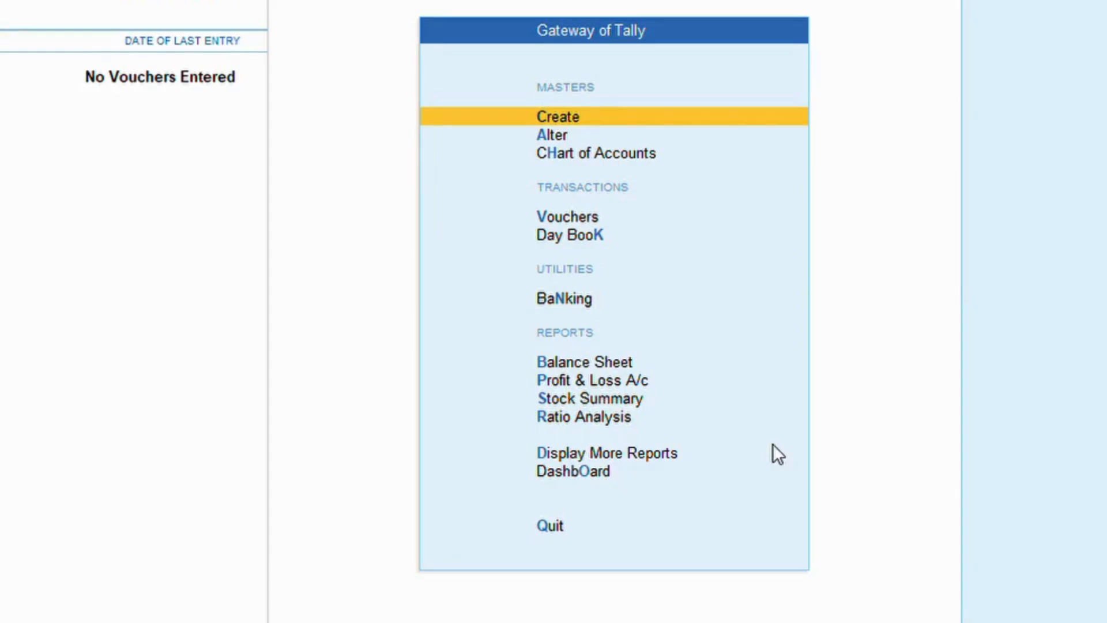
Browse the List of Masters down to the payroll masters and back to Pay Heads.
key("Return")
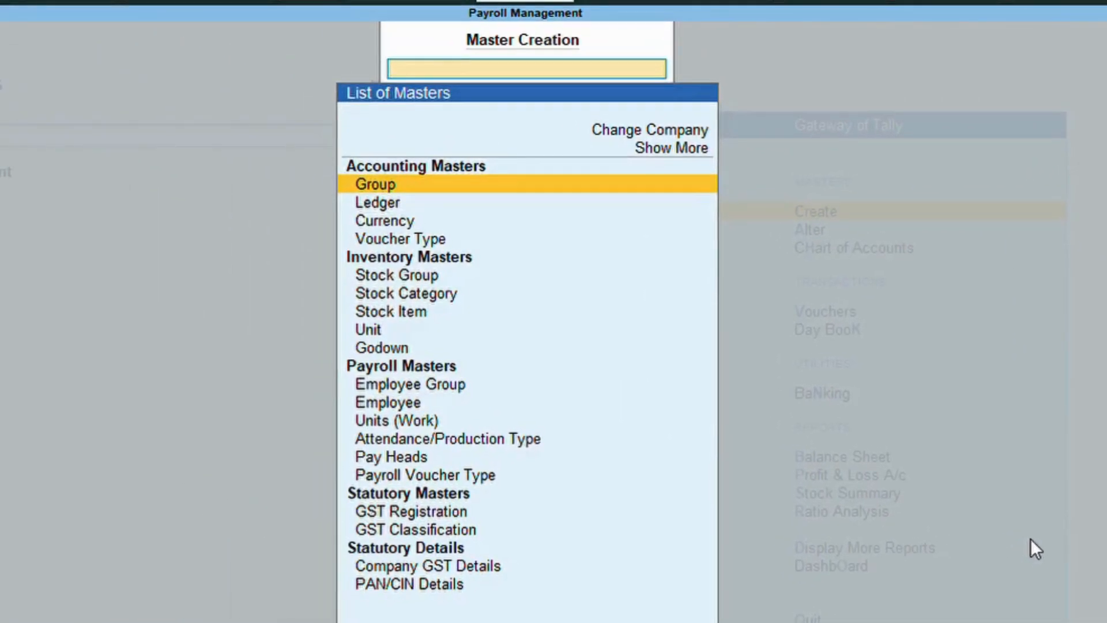
key("Down")
key("Down")
key("Down")
key("Down")
key("Down")
key("Down")
key("Down")
key("Down")
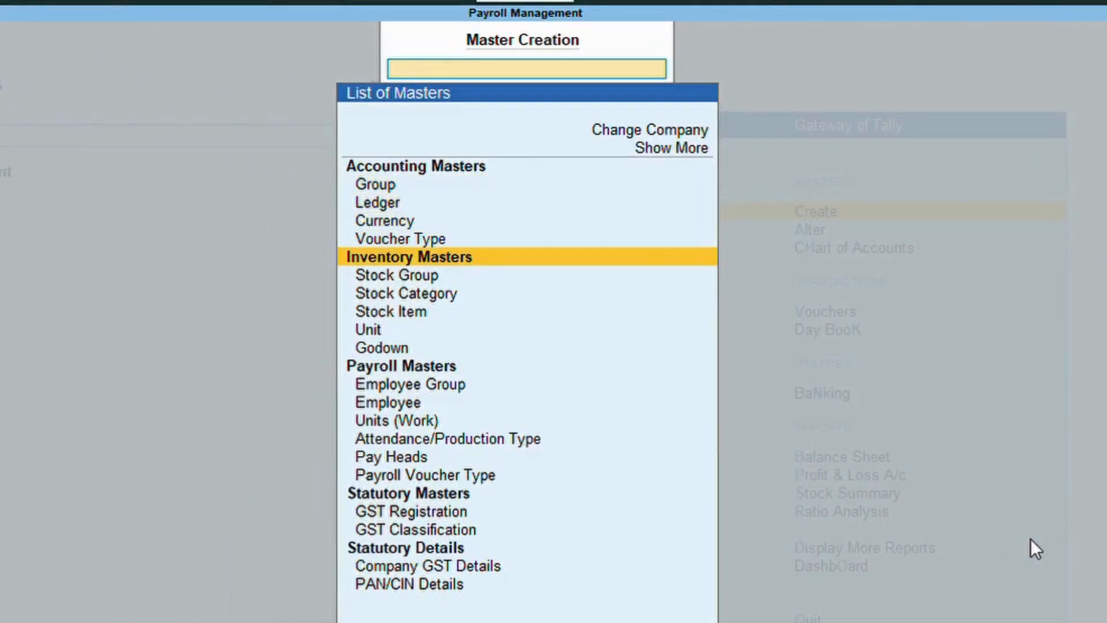
key("Down")
key("Down")
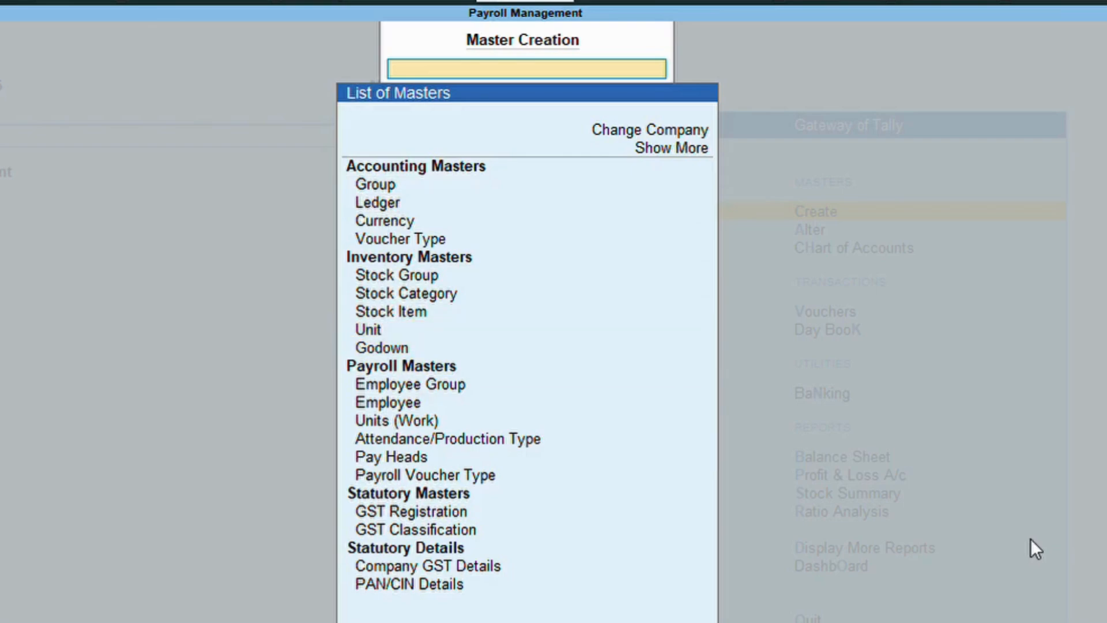
key("Down")
key("Down")
key("Down")
key("Down")
key("Down")
key("Down")
key("Down")
key("Down")
key("Down")
key("Down")
key("Down")
key("Down")
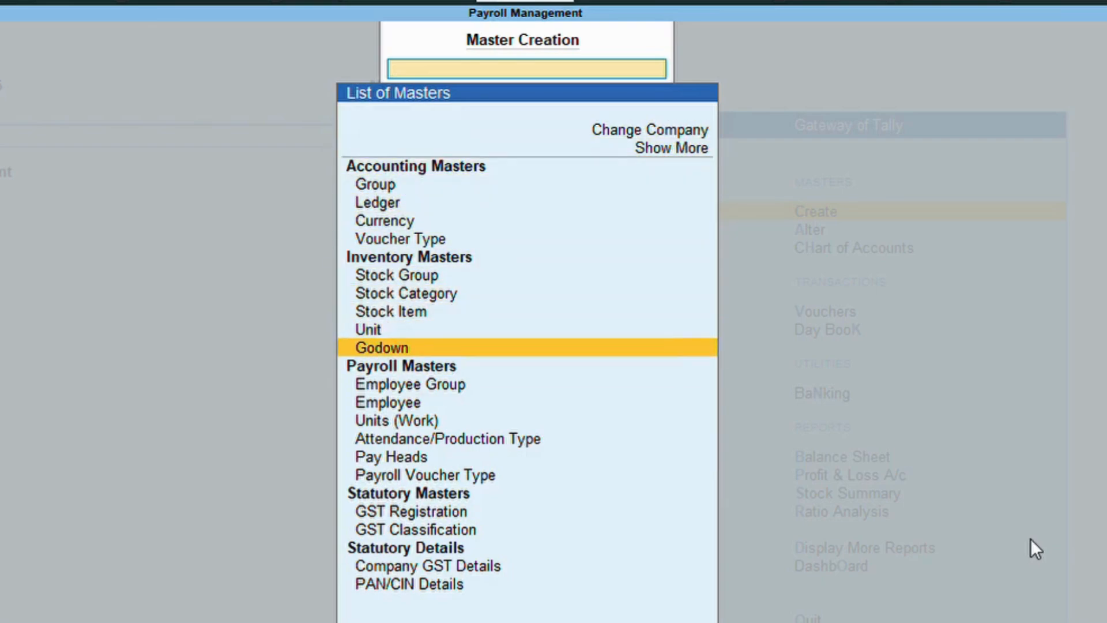
key("Down")
key("Down")
key("Down")
key("Down")
key("Down")
key("Down")
key("Down")
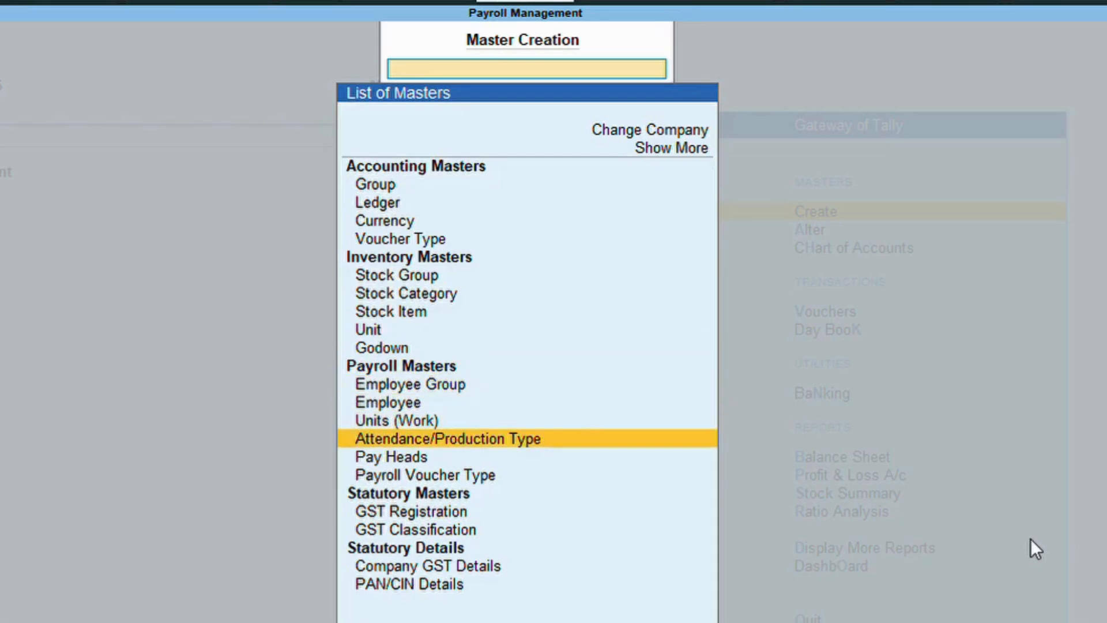
key("Up")
key("Up")
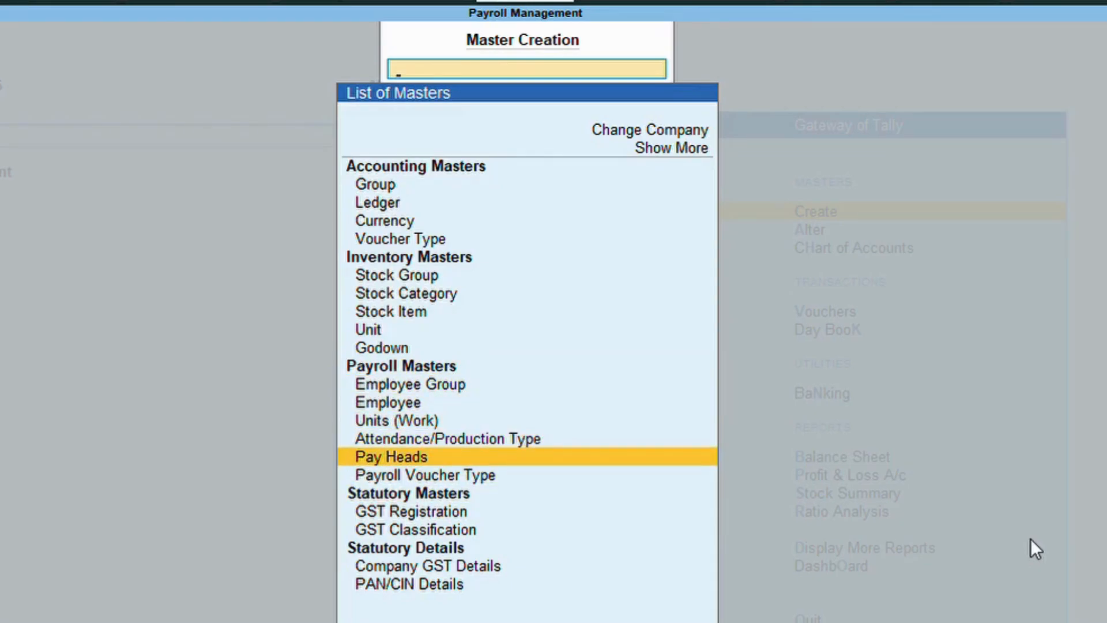
Return to Gateway of Tally and bring up Company Features with F11.
key("Home")
key("Escape")
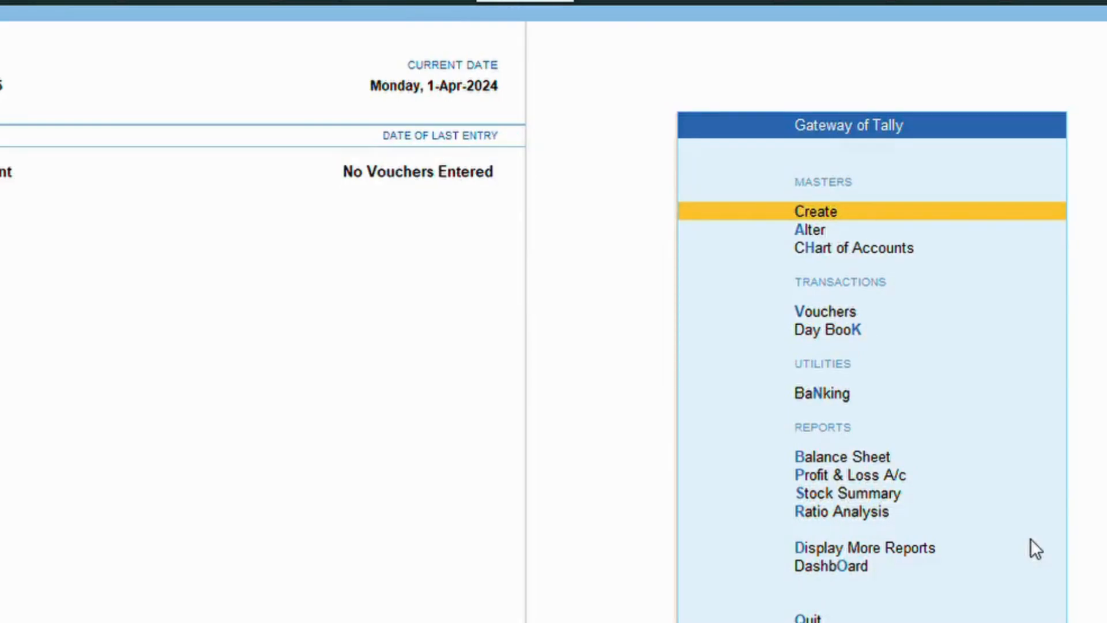
key("F11")
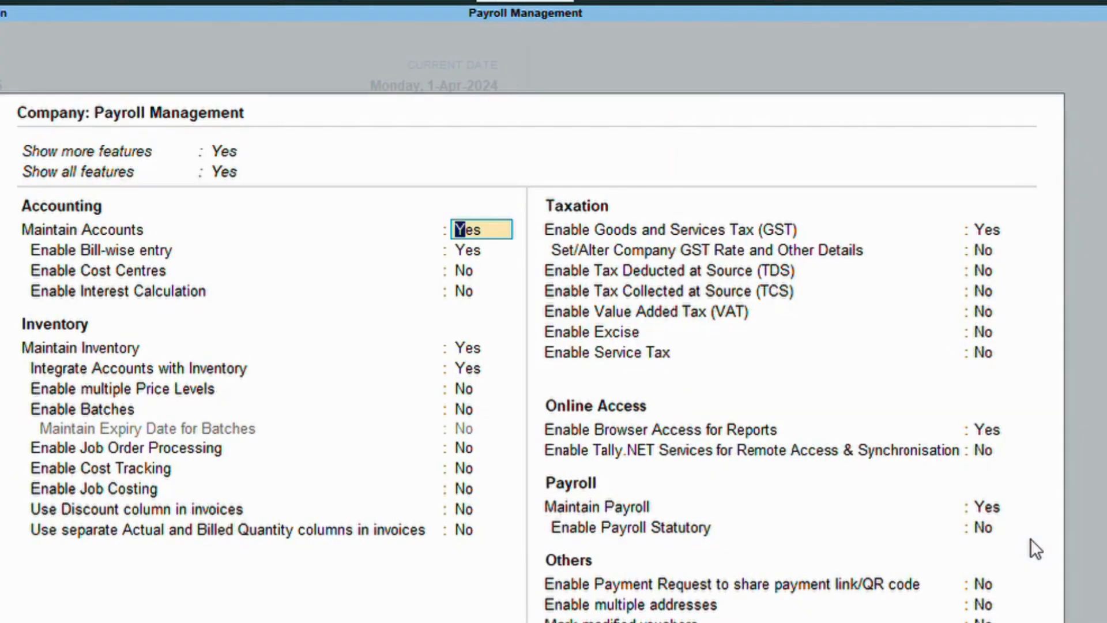
Set Maintain Payroll back to Yes in Company Features and save the features.
left_click(1000, 509)
type("n")
key("Return")
key("Return")
key("Return")
key("Return")
key("Return")
key("Return")
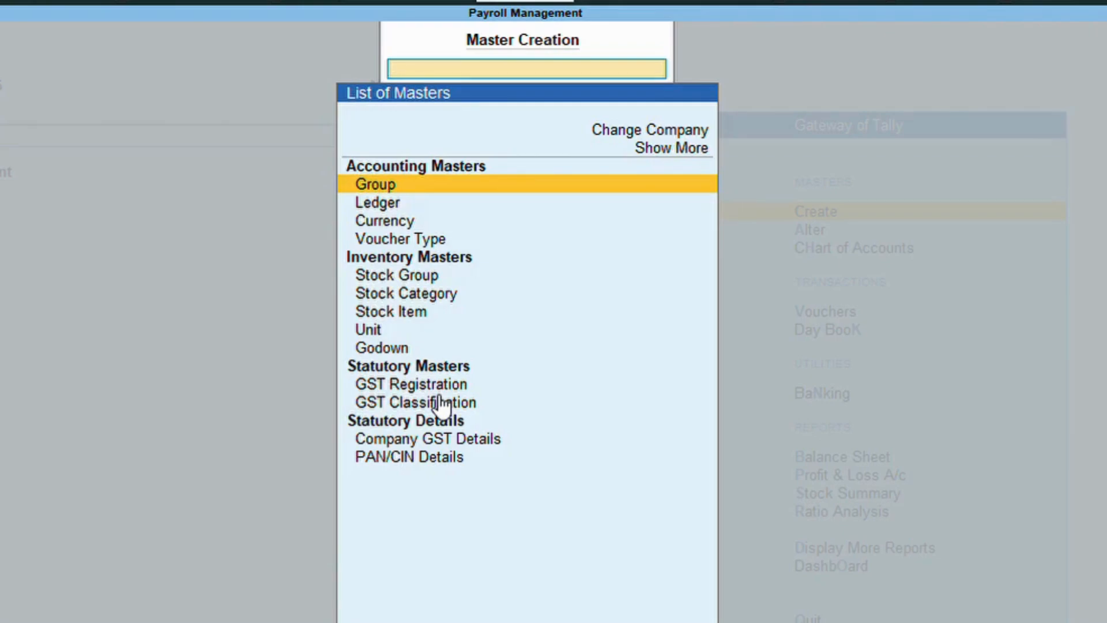
key("Escape")
key("F11")
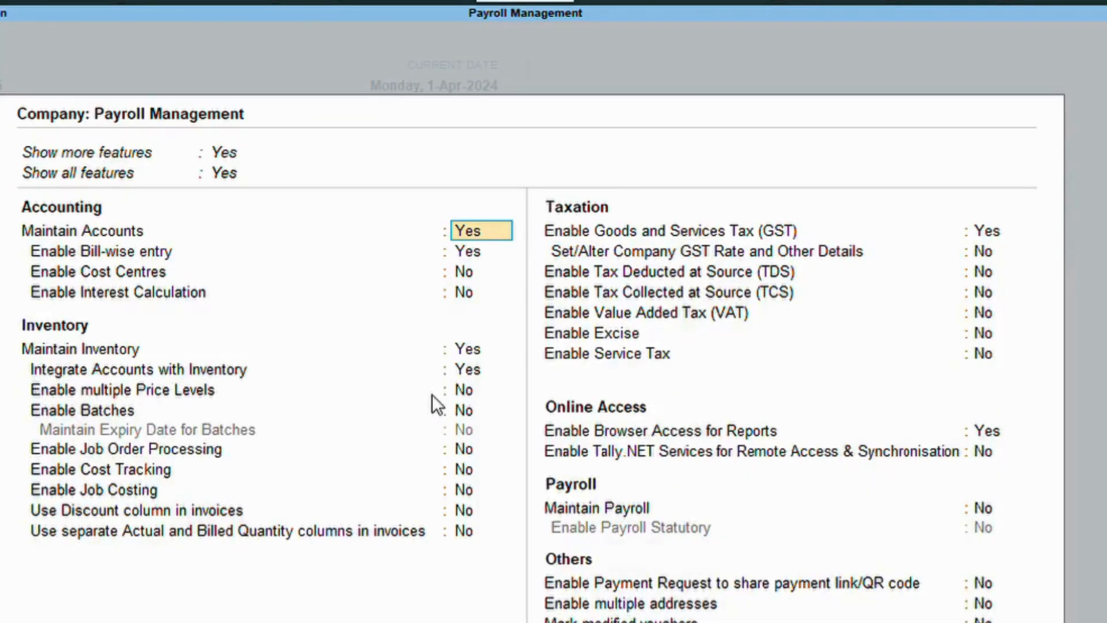
left_click(987, 513)
type("y")
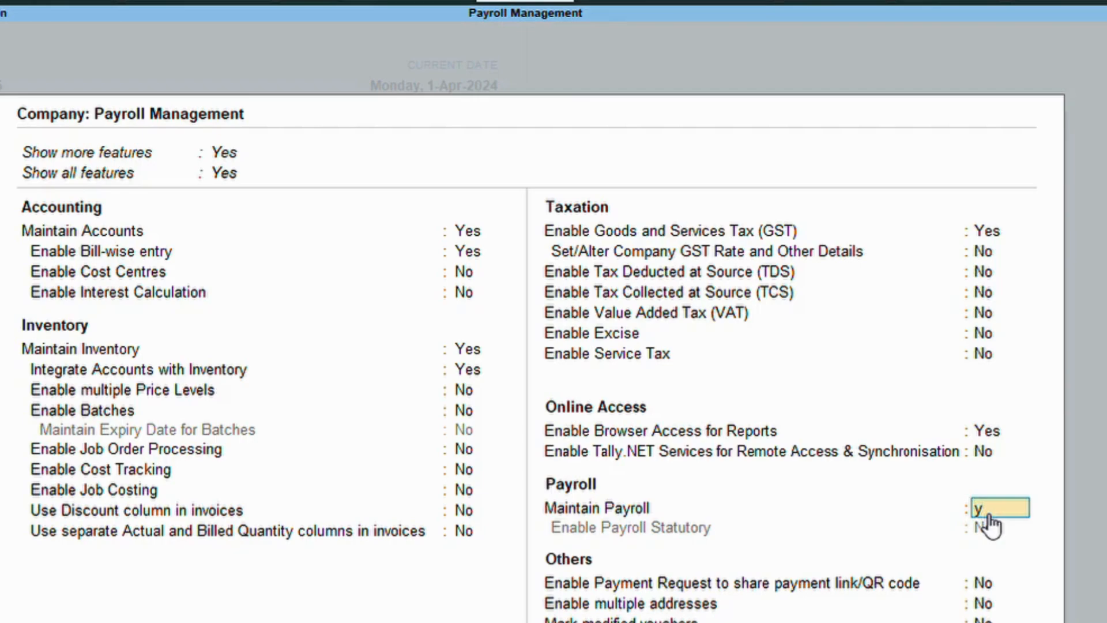
key("Return")
key("Return")
key("Return")
key("Return")
key("Return")
key("Return")
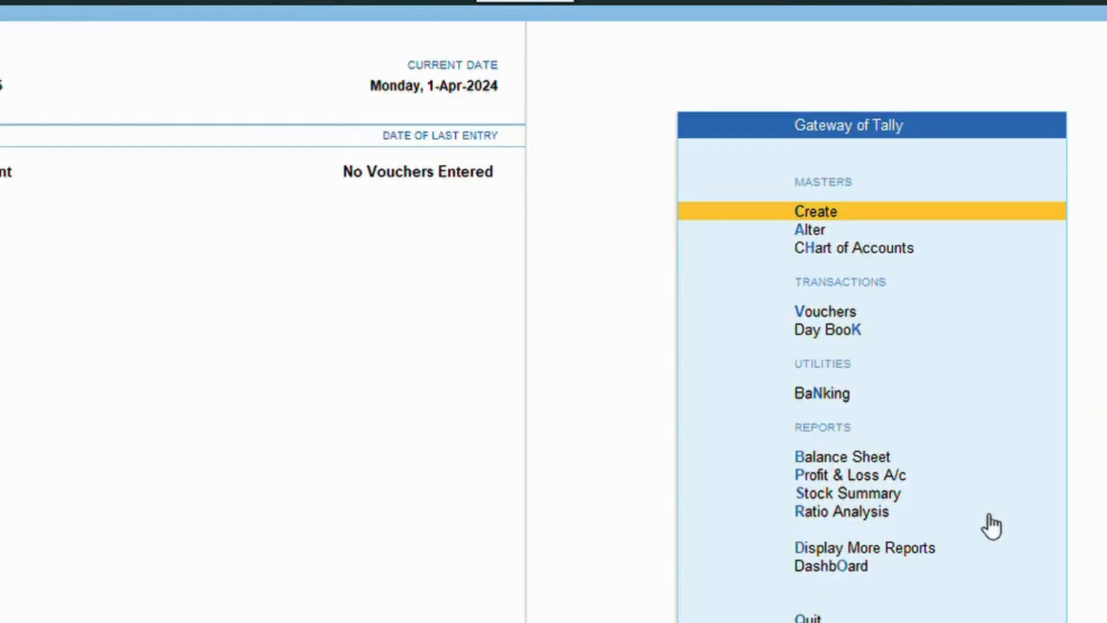
key("Return")
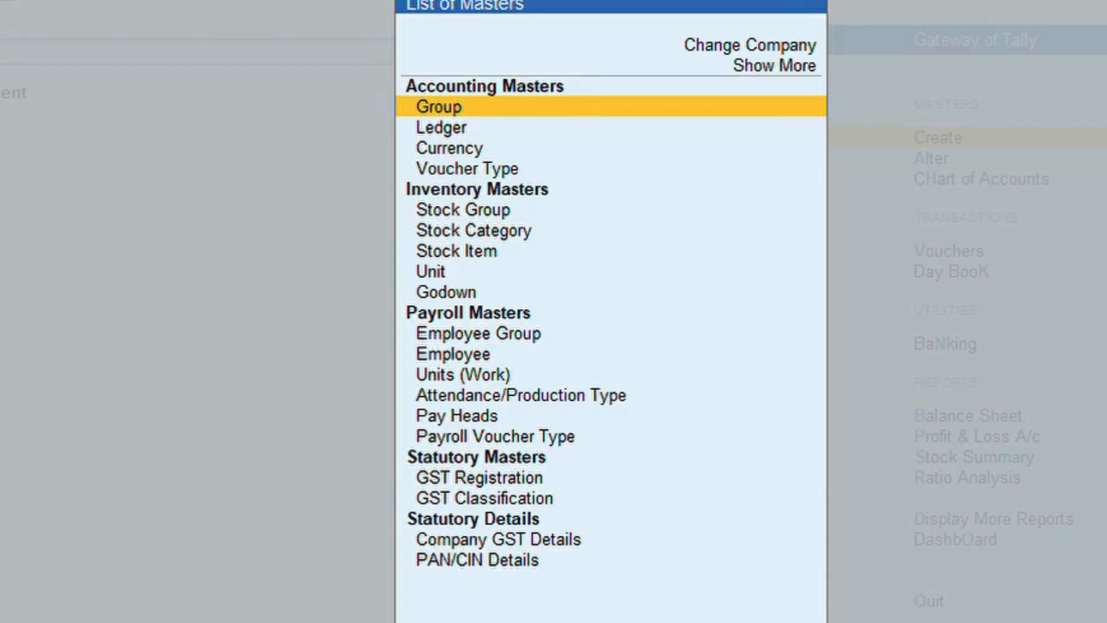
Create the Marketing Dep employee group under Primary without salary details.
key("Down")
key("Down")
key("Down")
key("Down")
key("Down")
key("Down")
key("Down")
key("Down")
key("Down")
key("Down")
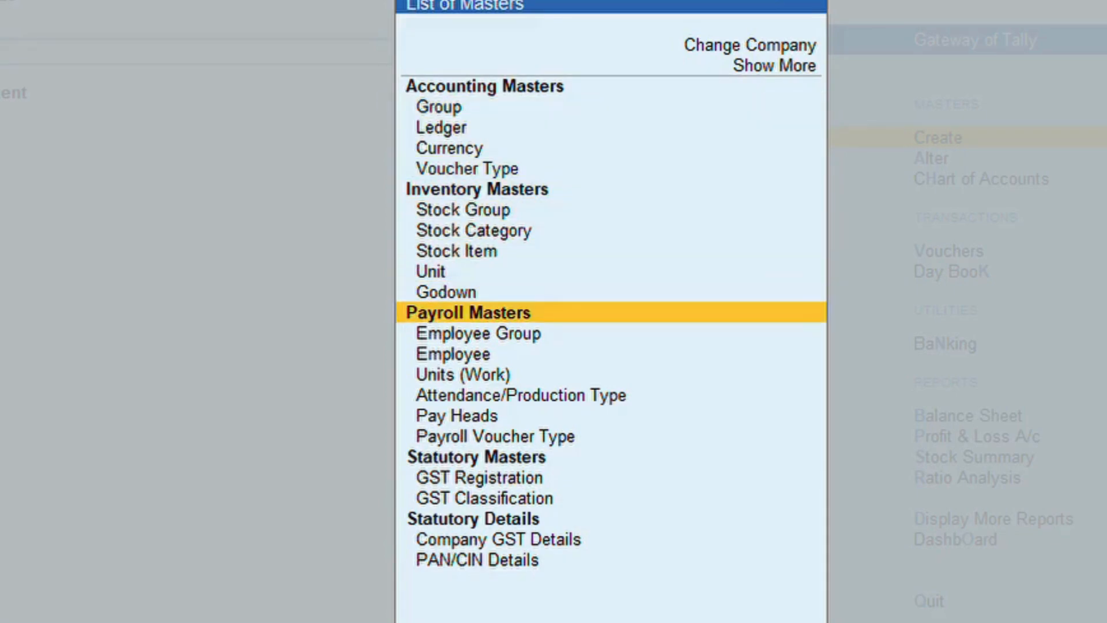
key("Down")
key("Return")
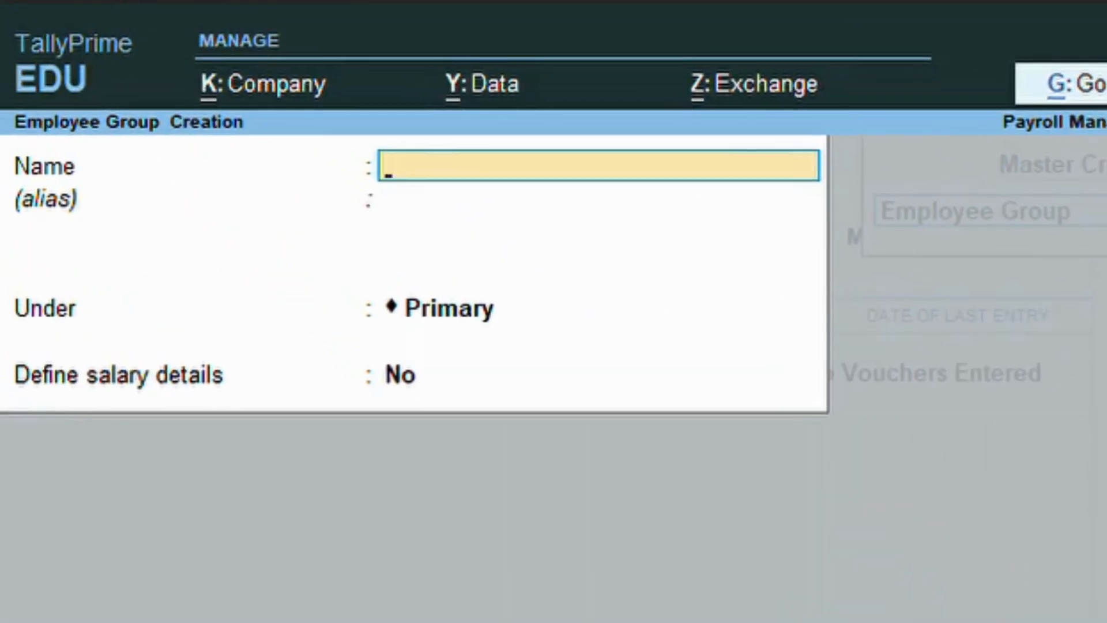
type("Mar")
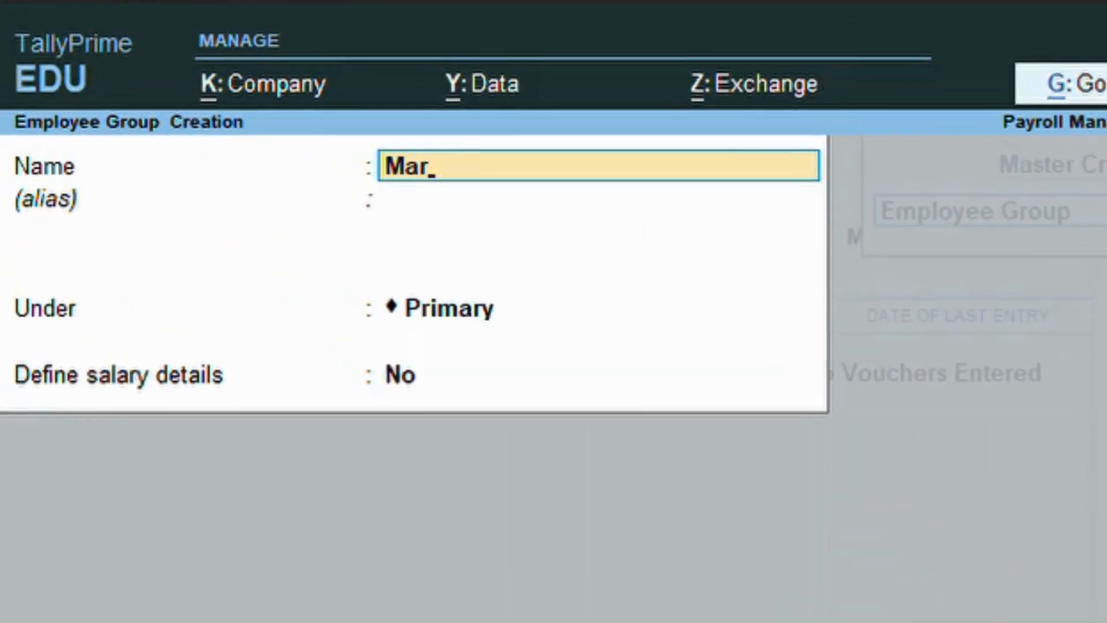
type("keting Dep")
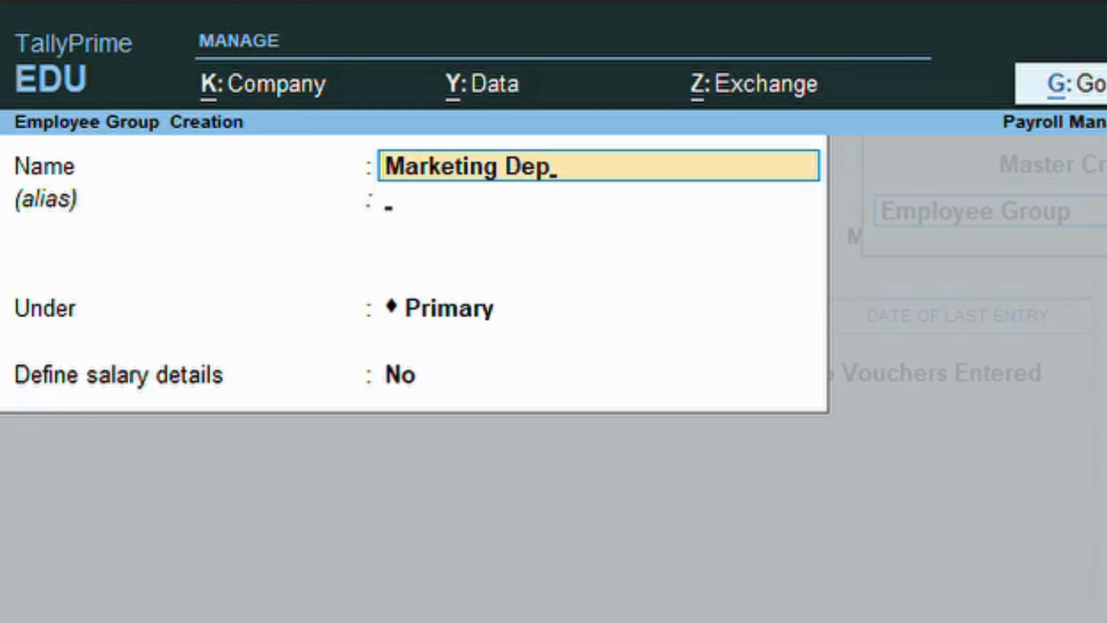
key("Return")
key("Return")
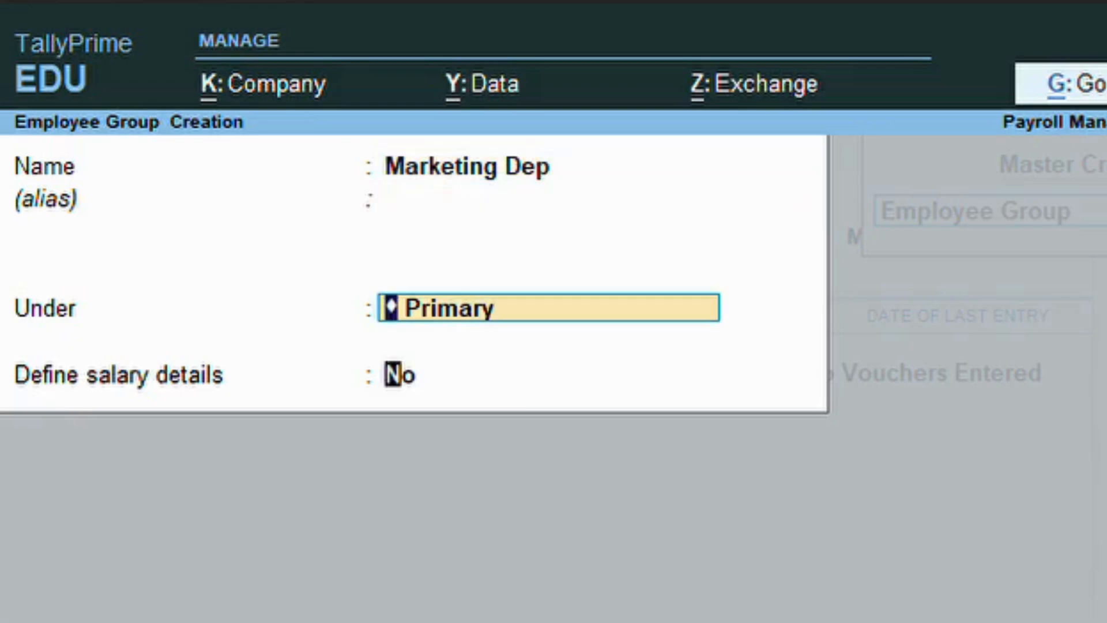
key("Return")
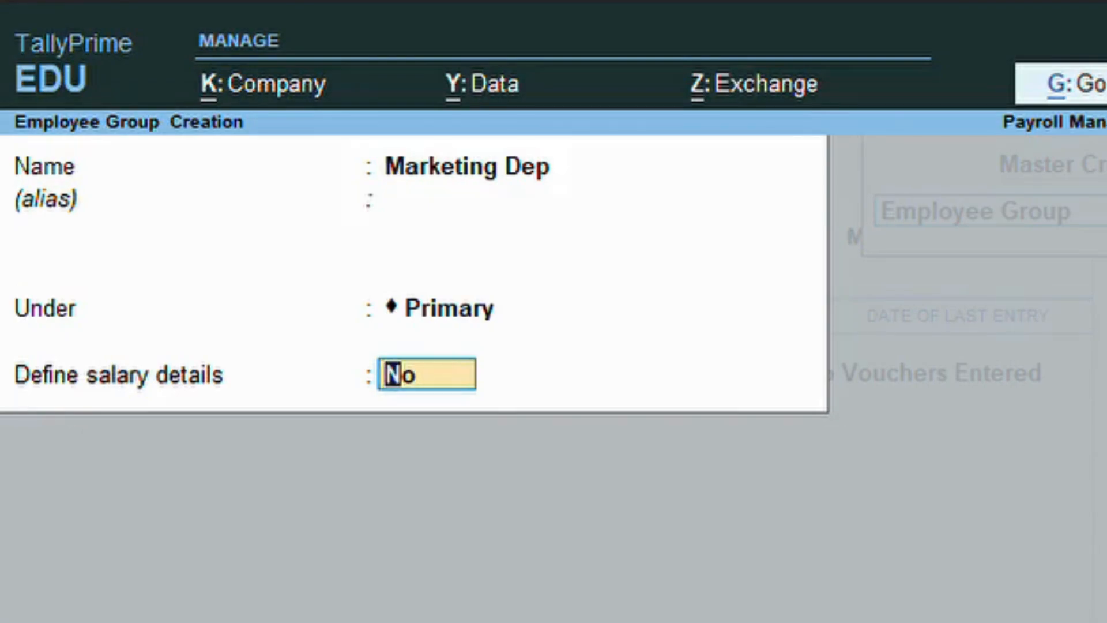
key("Return")
key("Return")
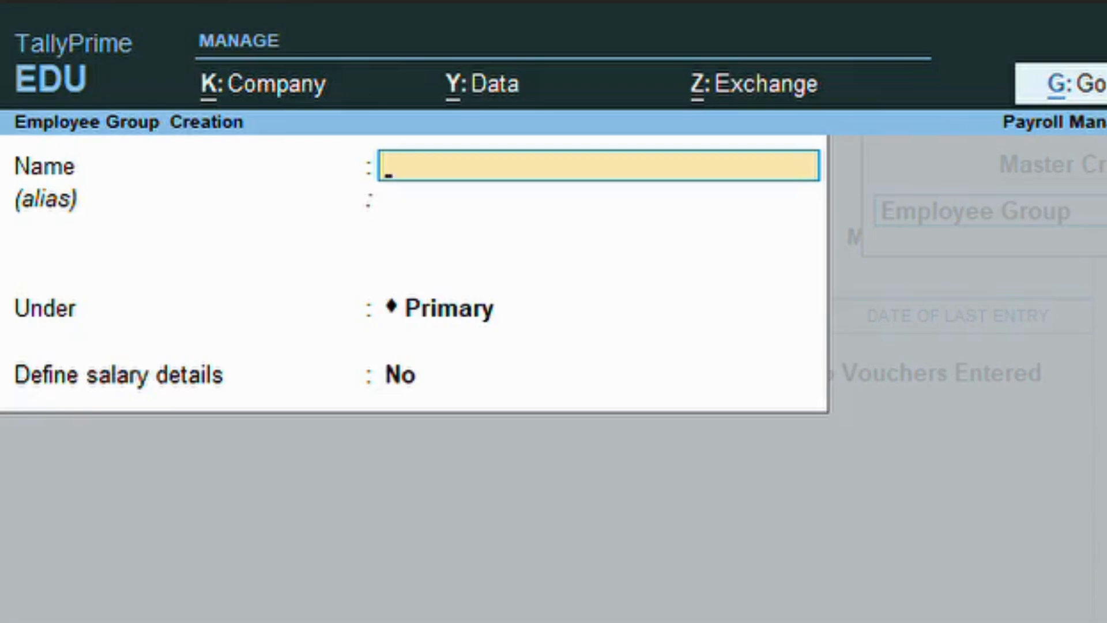
Create the Sales Dep and Accounts Dep employee groups.
type("Sales")
type(" Dep")
key("Return")
key("Return")
key("Return")
key("Return")
key("Return")
type("Acccoun")
key("BackSpace")
key("BackSpace")
key("BackSpace")
key("BackSpace")
type("ounts d")
key("BackSpace")
type("Dep")
Create the HR Dep employee group and quit employee group creation.
key("Return")
key("Return")
key("Return")
key("Return")
key("Return")
type("HR Dep")
key("Return")
key("Return")
key("Return")
key("Return")
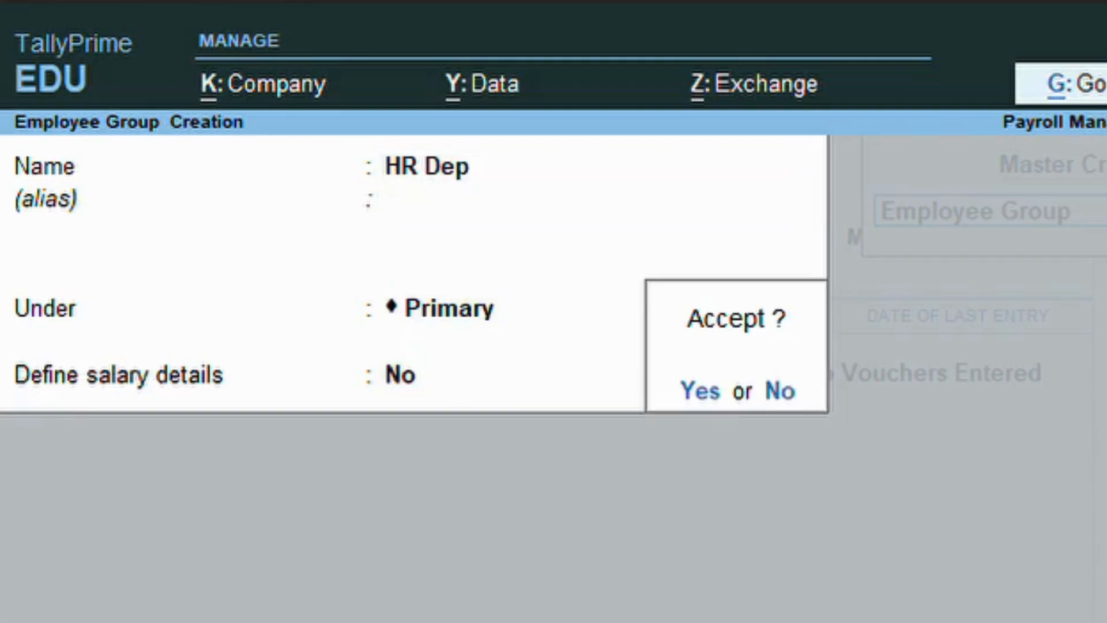
key("Return")
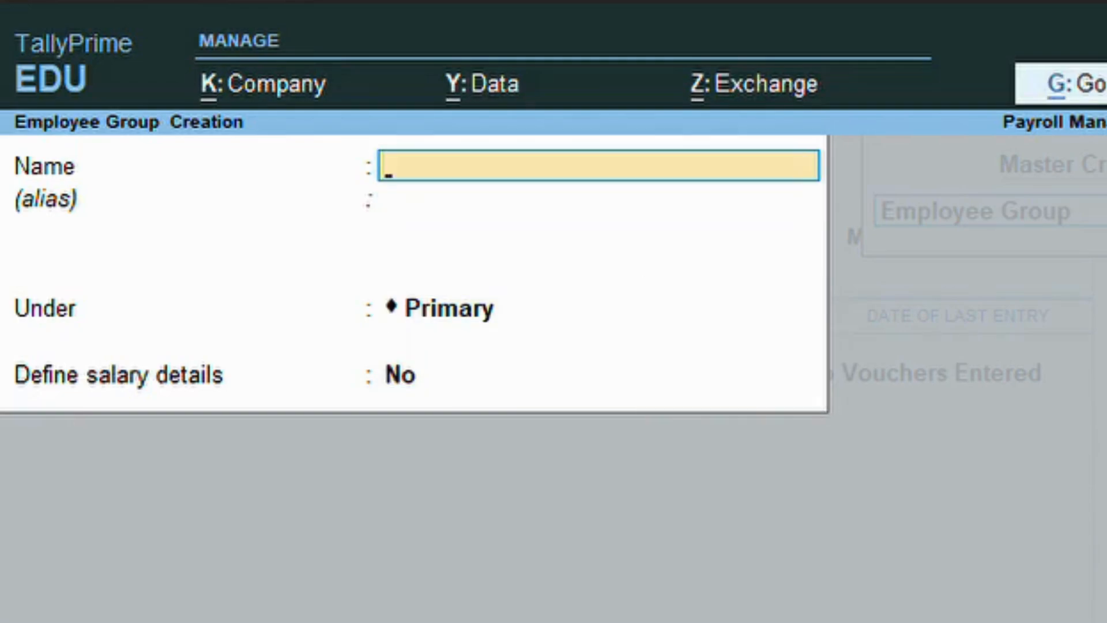
key("Escape")
key("Return")
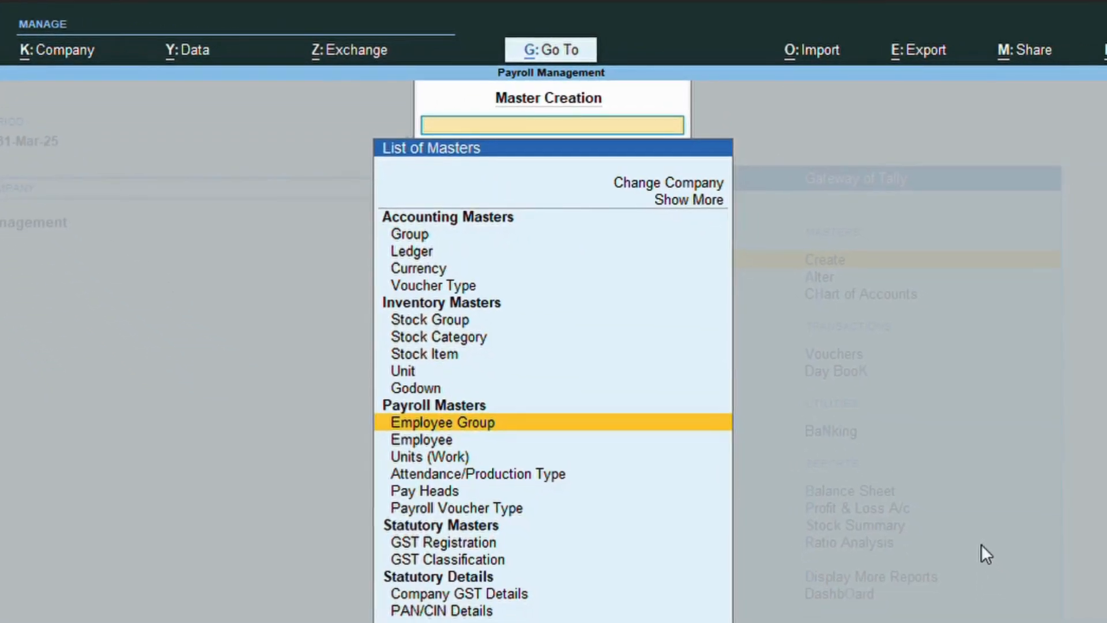
Create the simple work unit Hrs with formal name Hours.
key("Down")
key("Down")
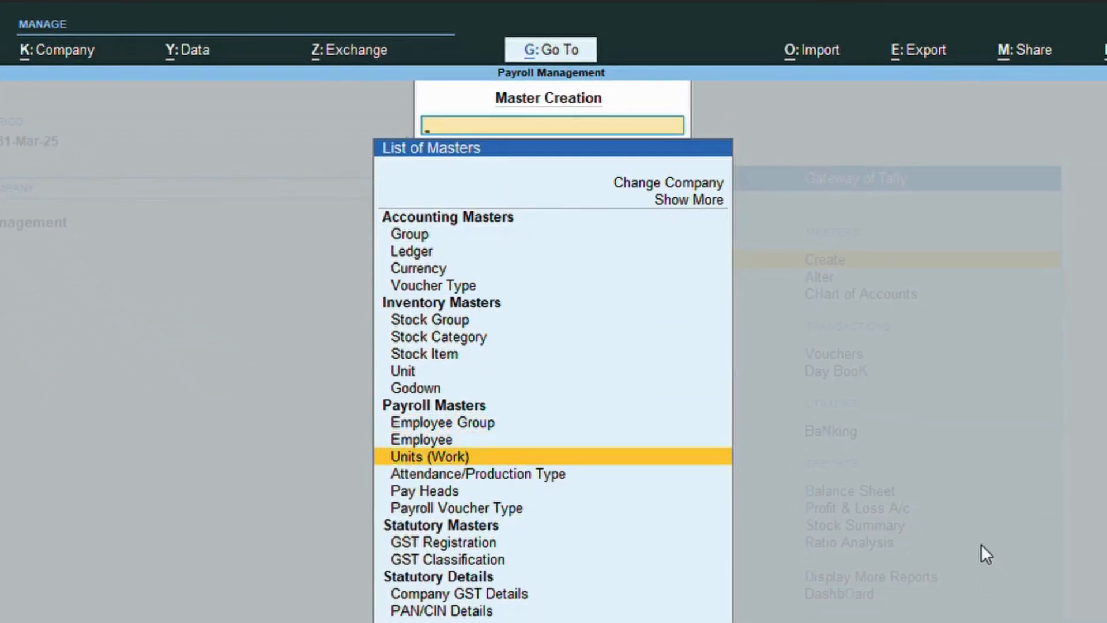
key("Return")
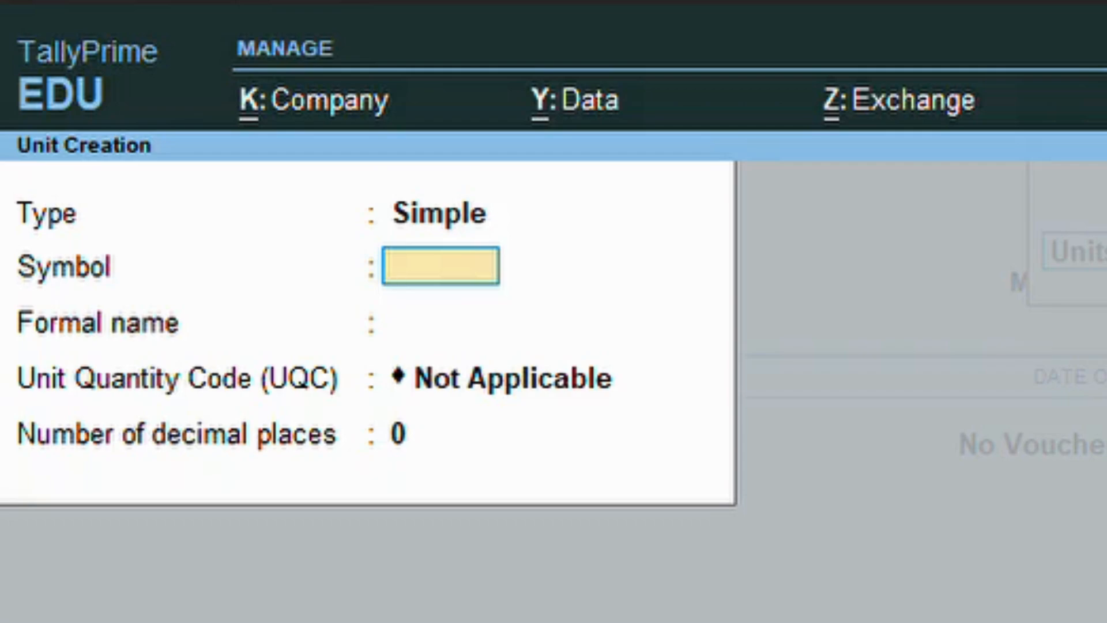
type("Hr")
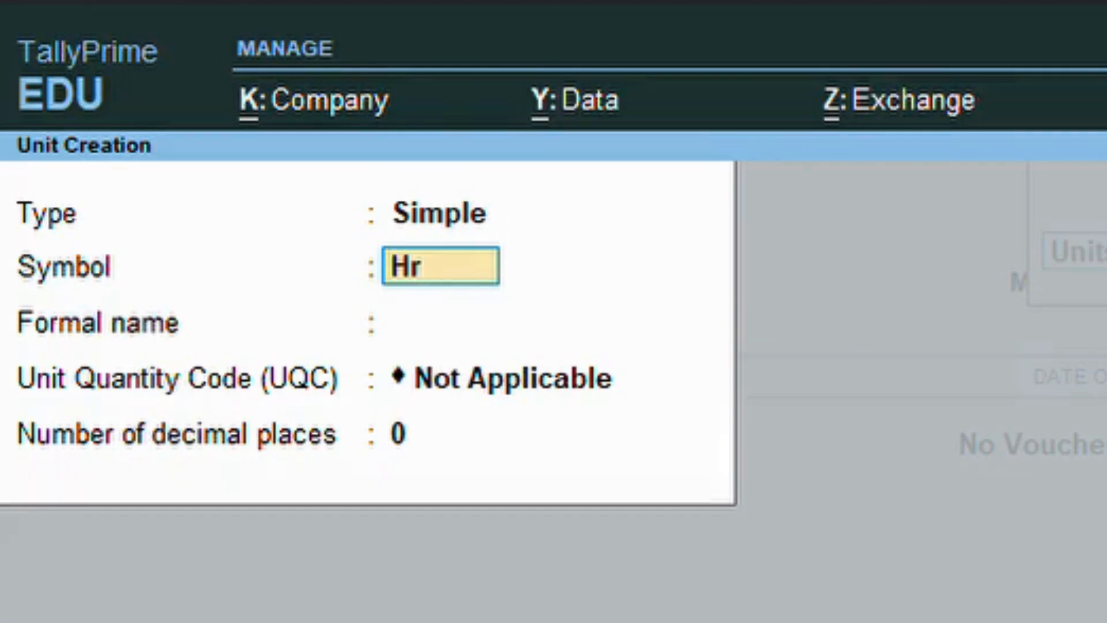
type("s")
key("Return")
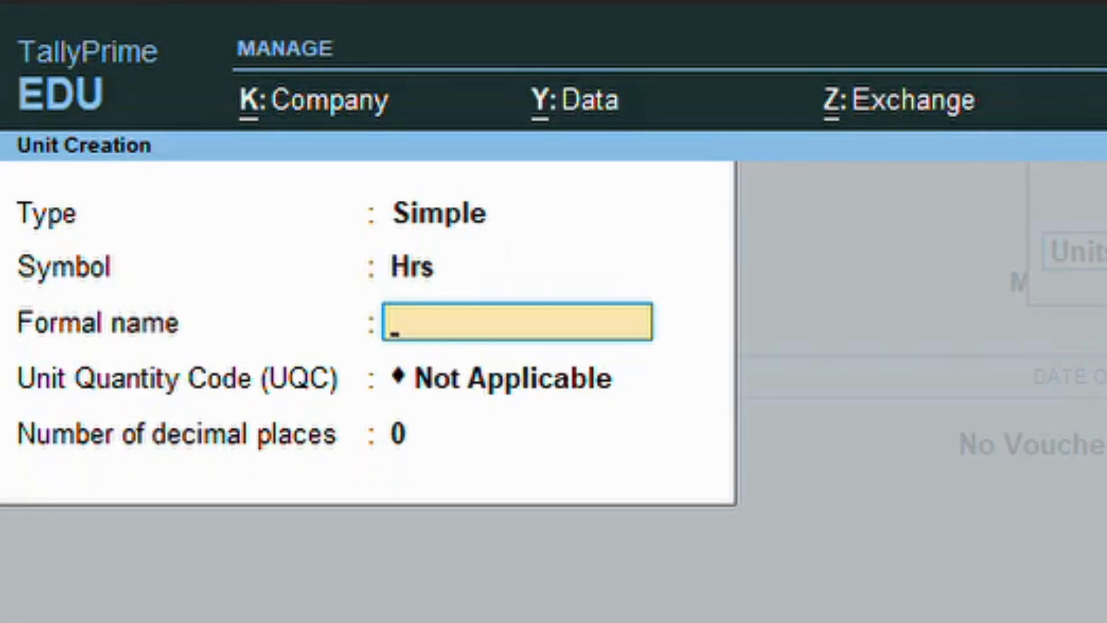
type("Hours")
key("Return")
key("Return")
key("Return")
key("Return")
Create the simple work unit Min with formal name Minutes.
type("Mju")
key("BackSpace")
key("BackSpace")
type("in")
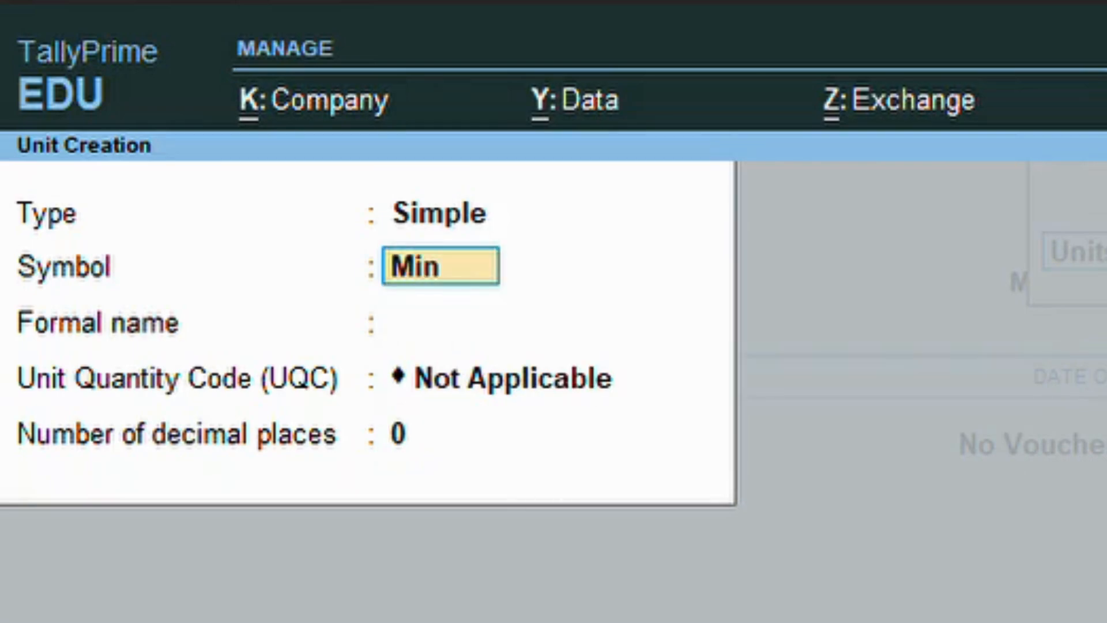
key("Return")
type("Minutes")
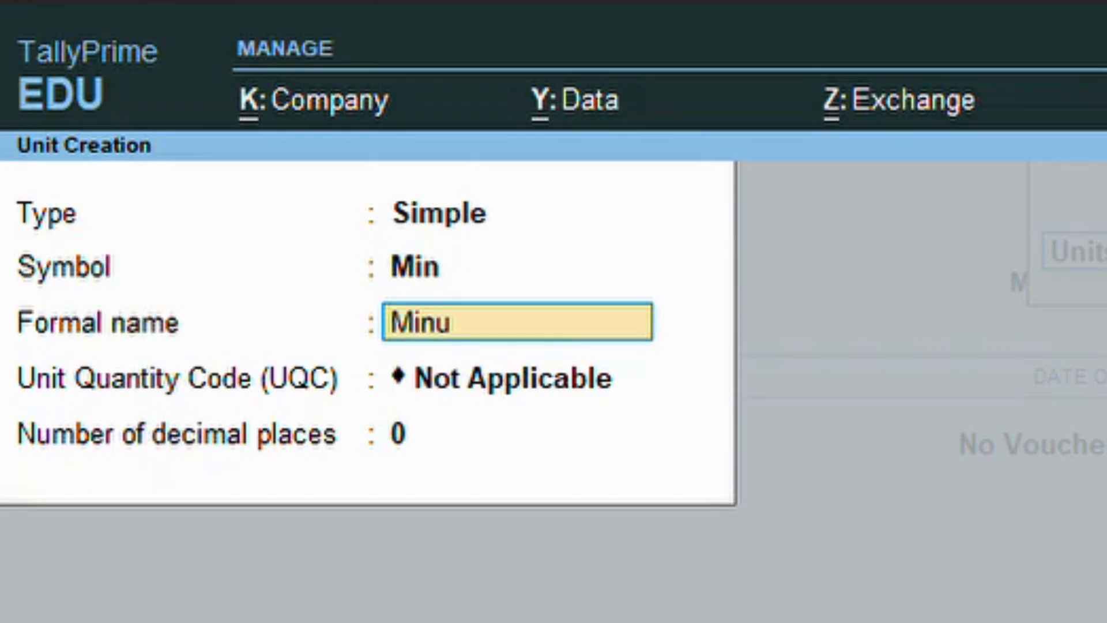
key("Return")
key("Return")
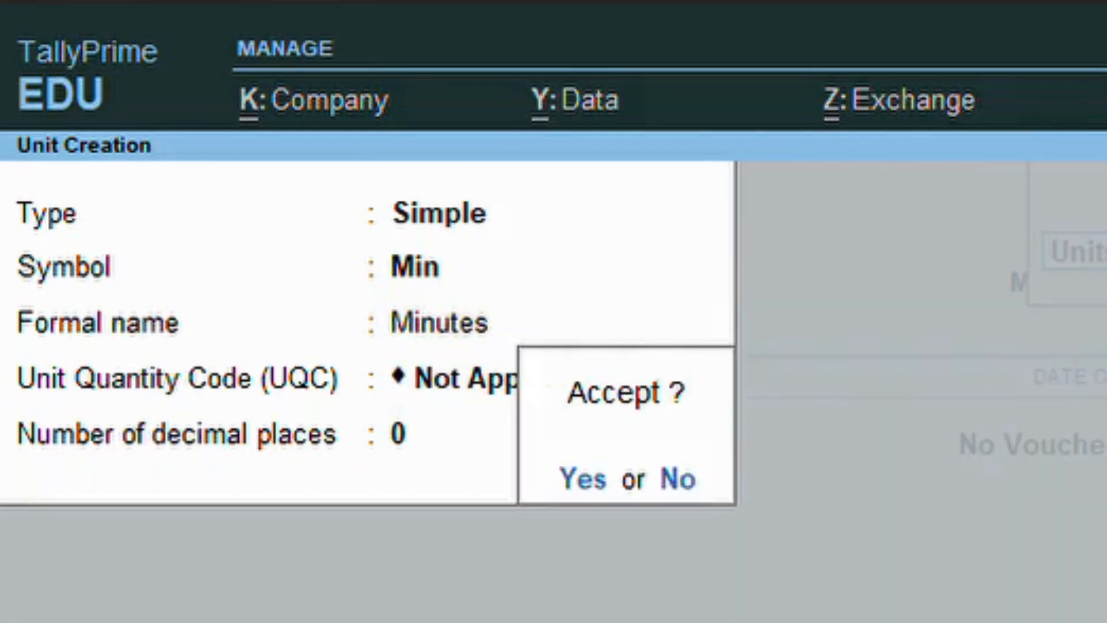
key("y")
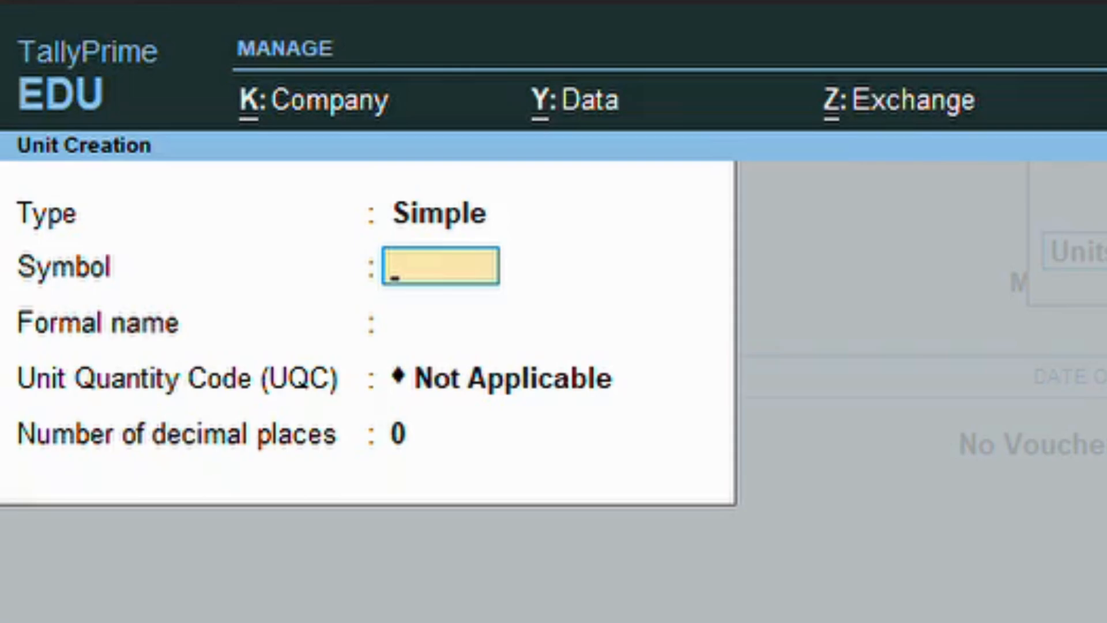
Create the compound unit Hrs of 60 Min.
key("BackSpace")
key("Up")
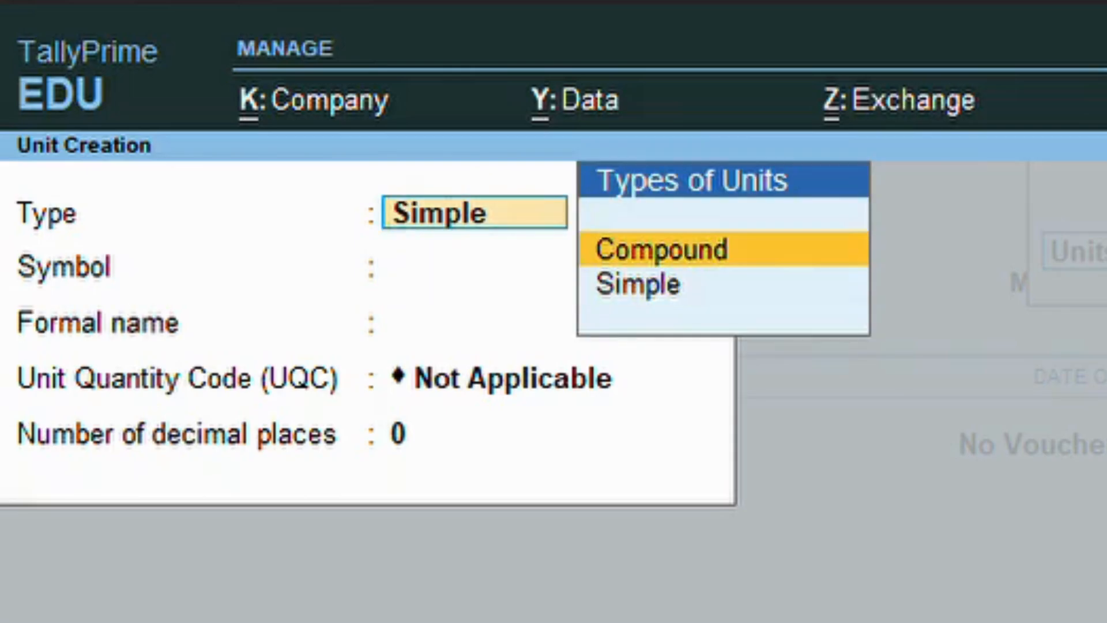
key("Return")
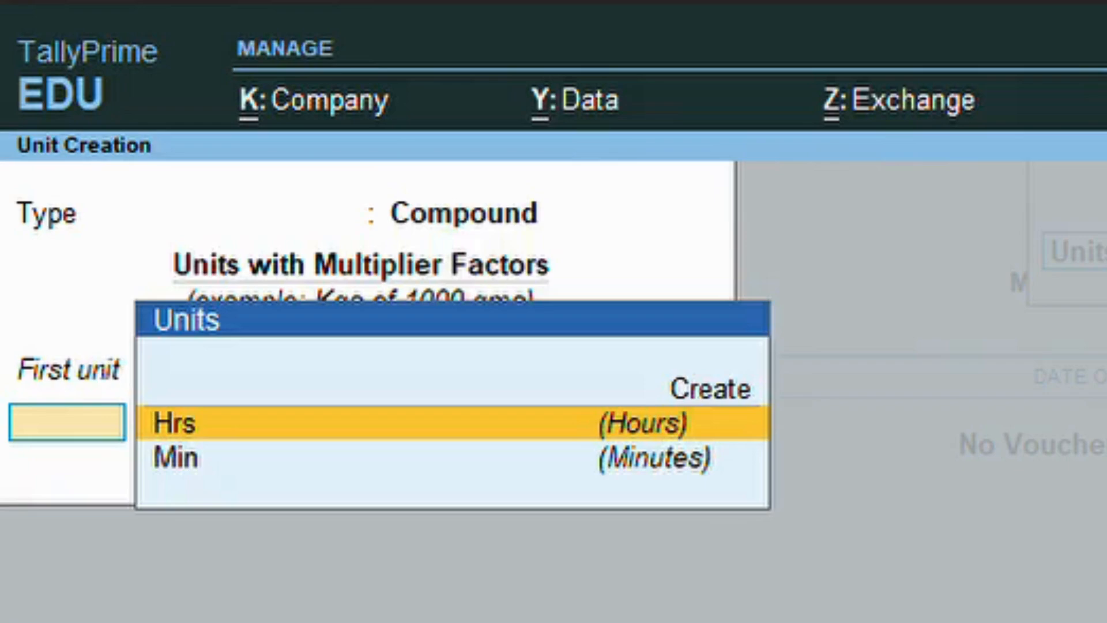
key("Return")
type("60")
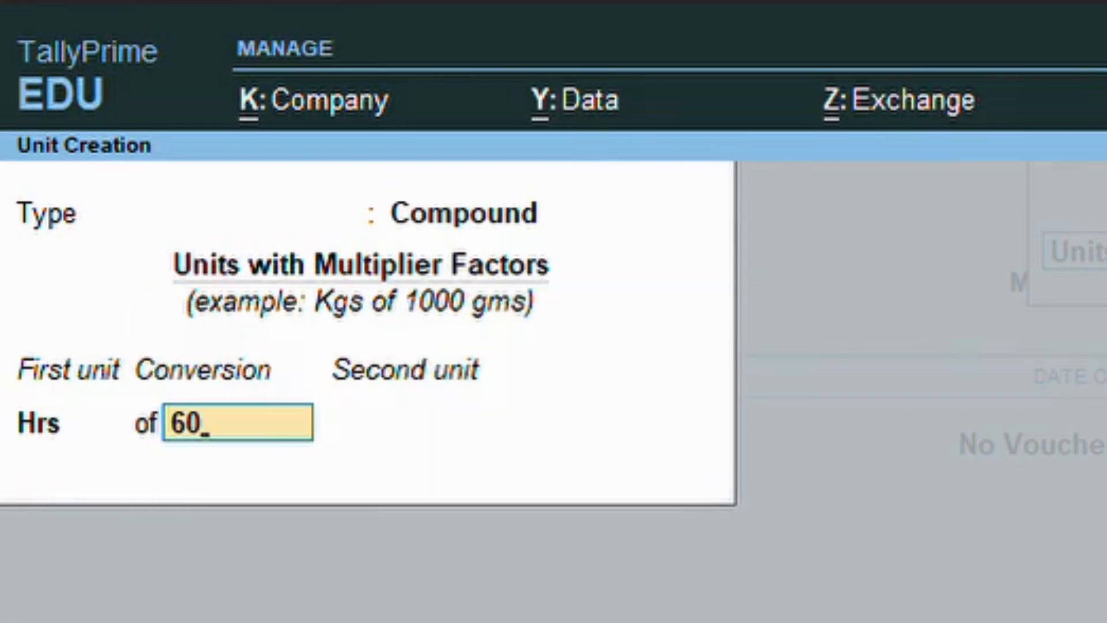
key("Return")
key("Return")
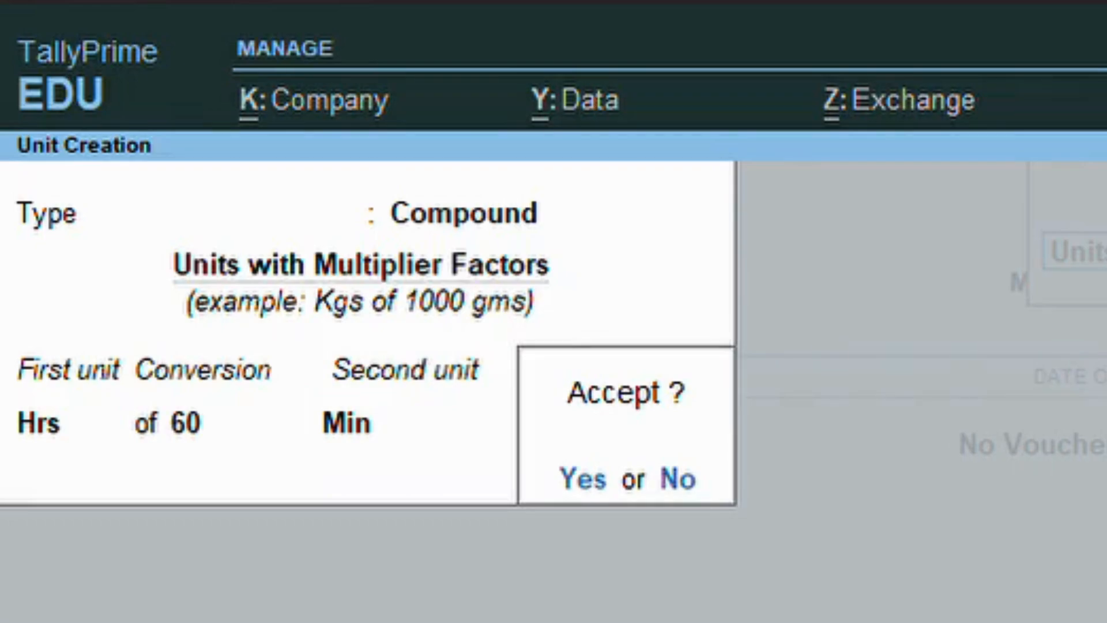
key("Return")
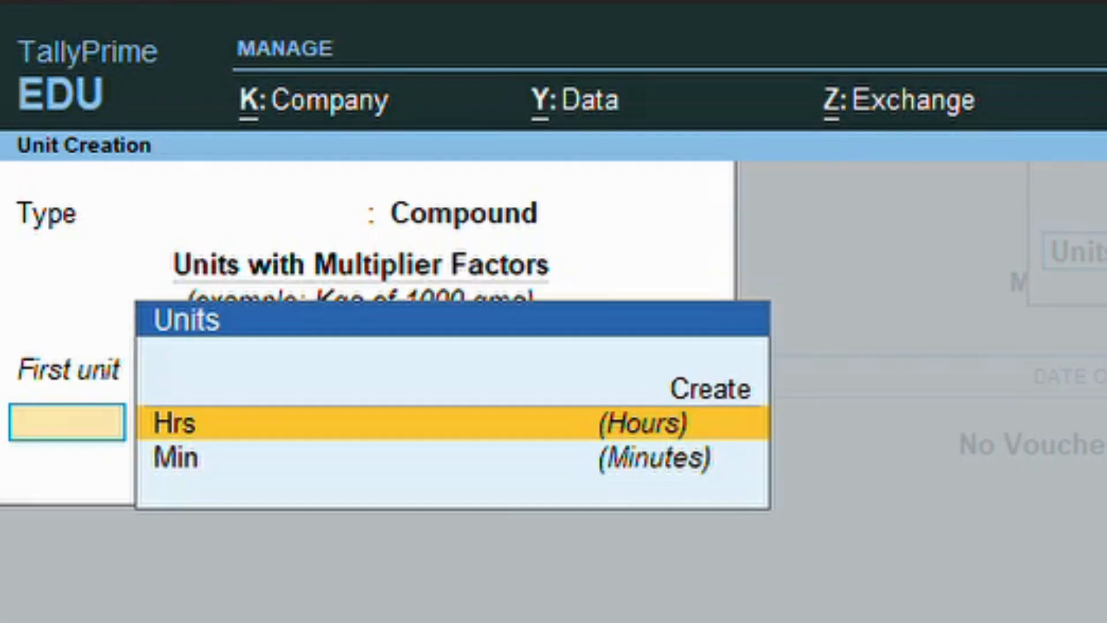
Create the Present attendance type as Attendance / Leave with Pay.
key("Escape")
key("Return")
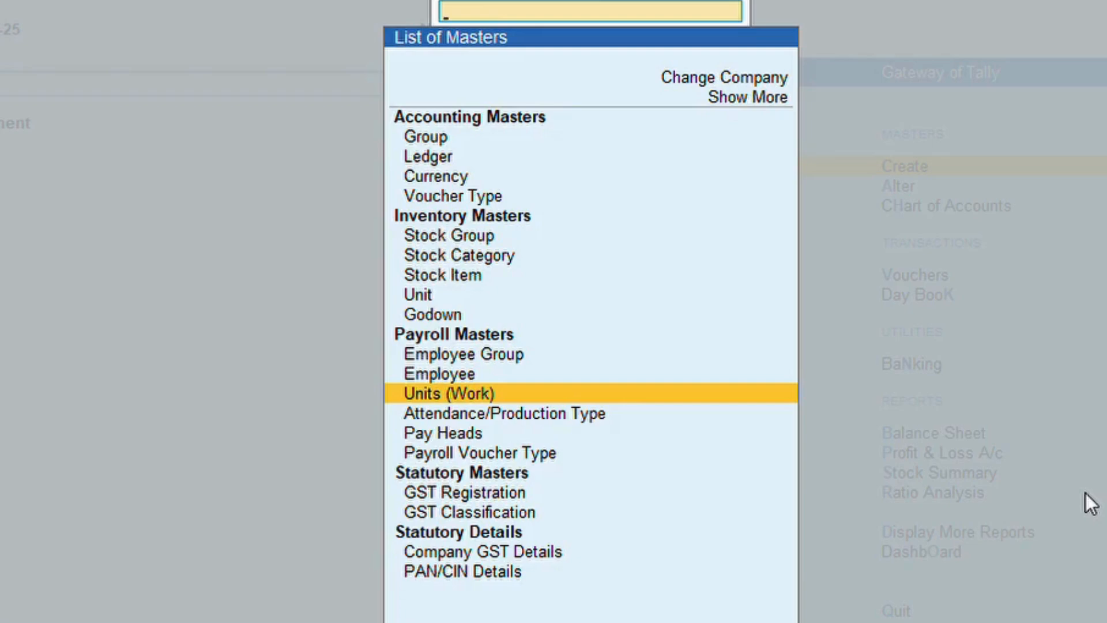
key("Down")
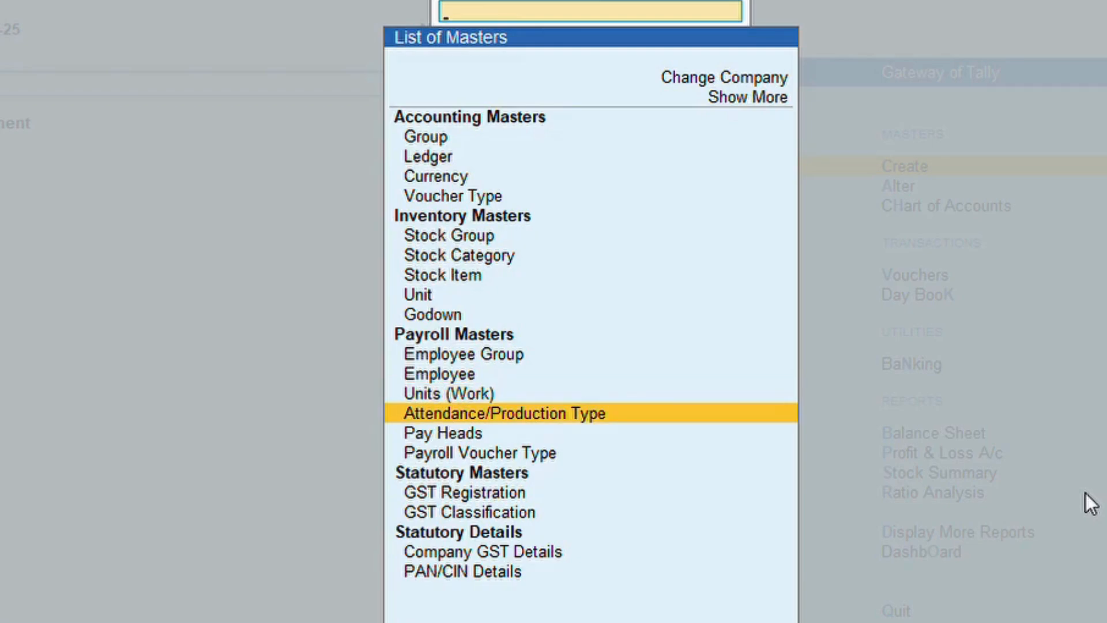
key("Return")
type("Pres")
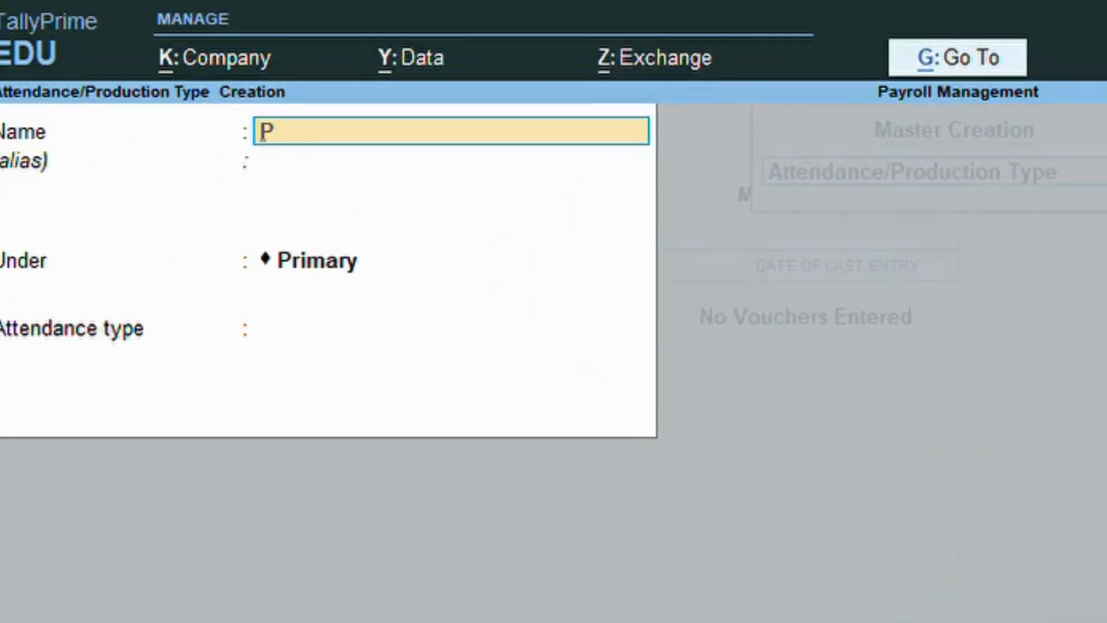
type("ent")
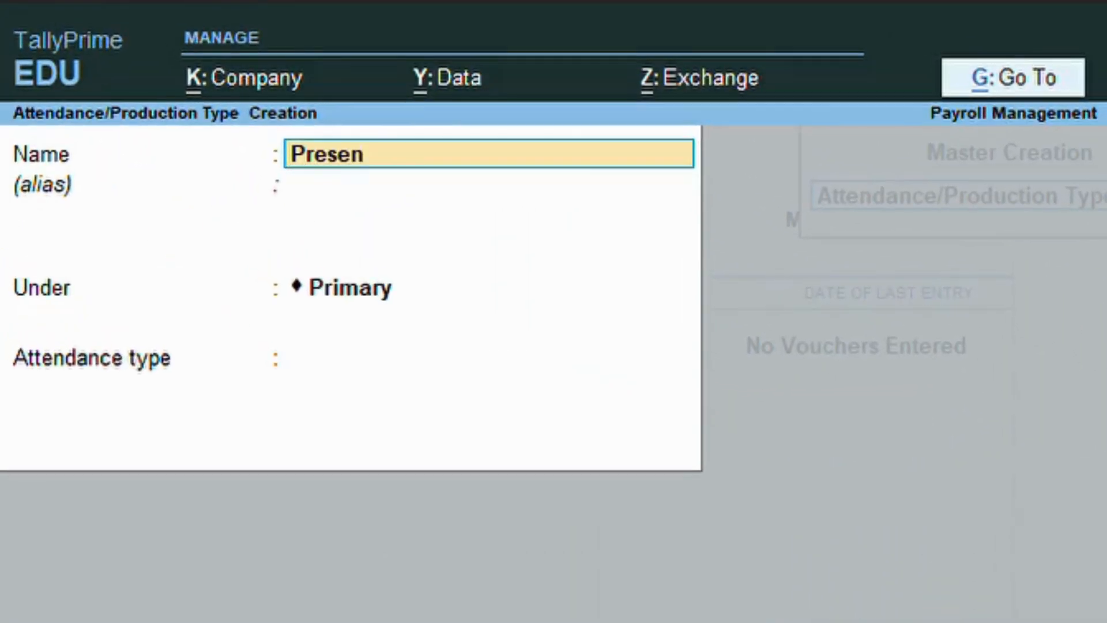
key("Return")
key("Return")
key("Return")
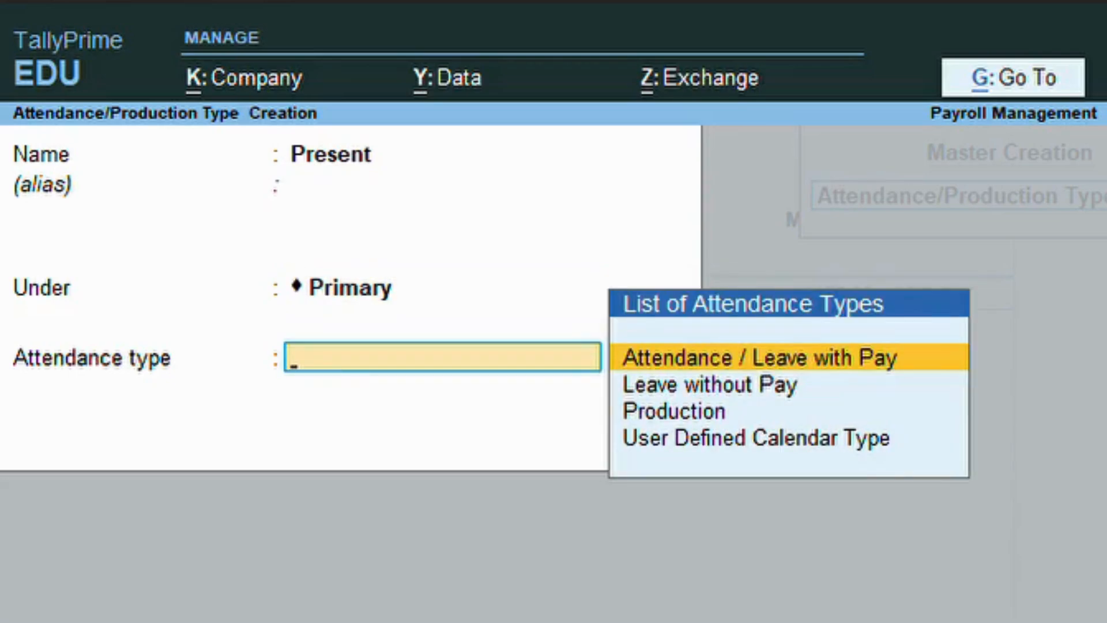
key("Return")
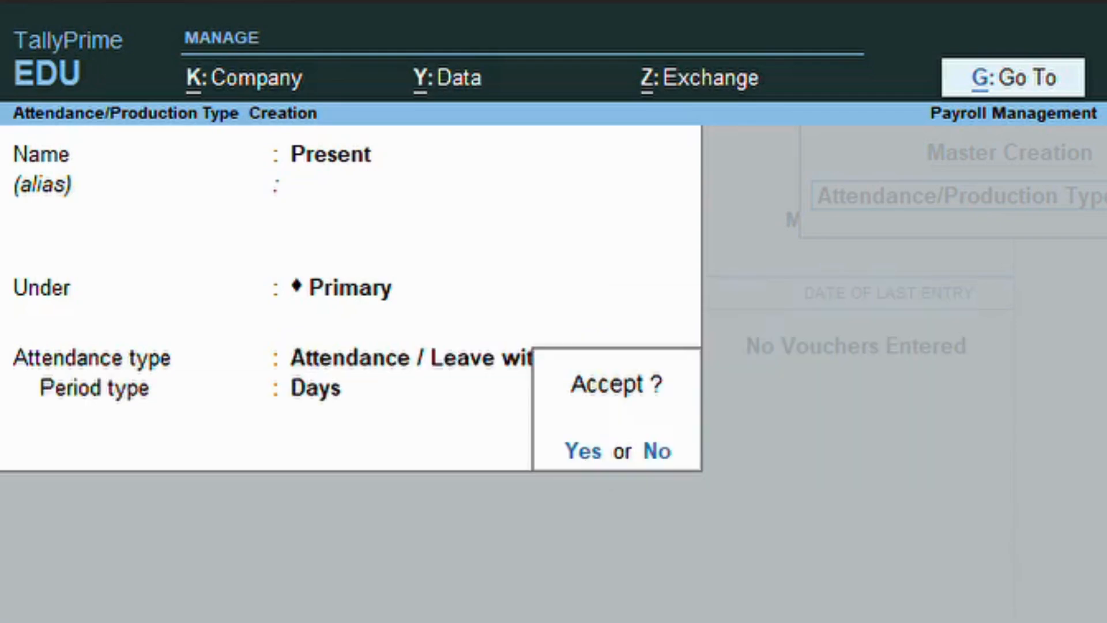
key("y")
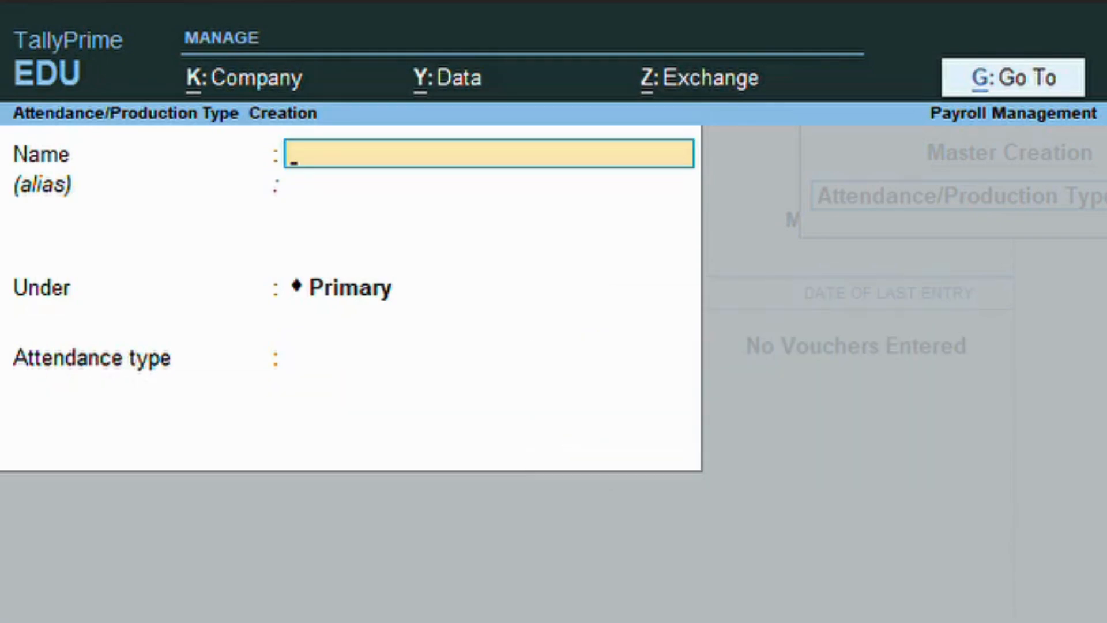
Create the Overtime production type measured in Hrs of 60 Min.
type("Overtime")
key("Return")
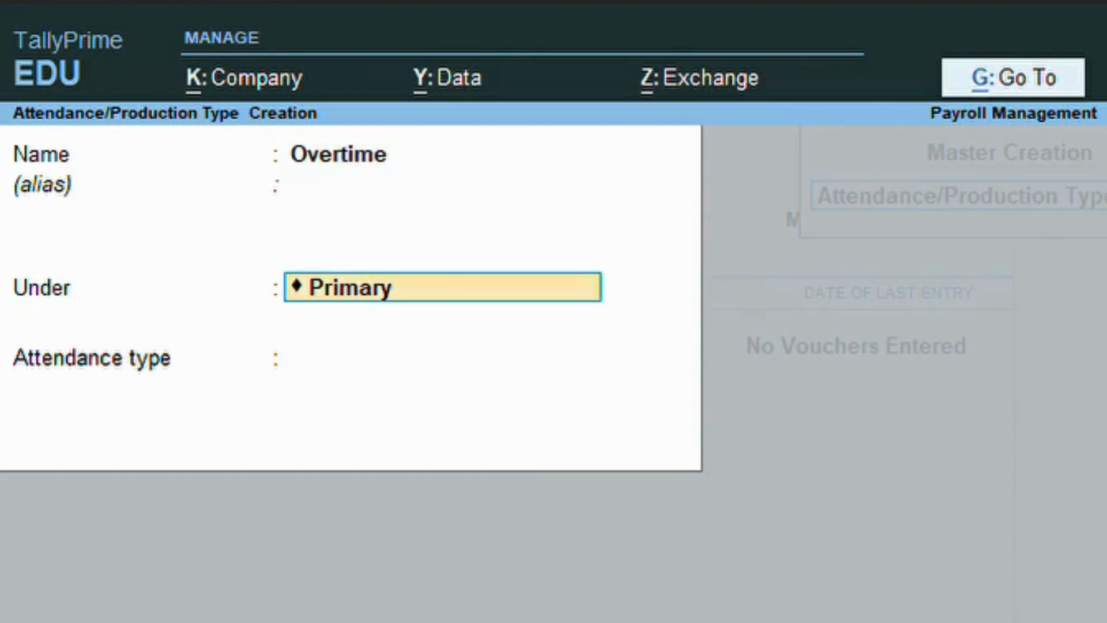
key("Return")
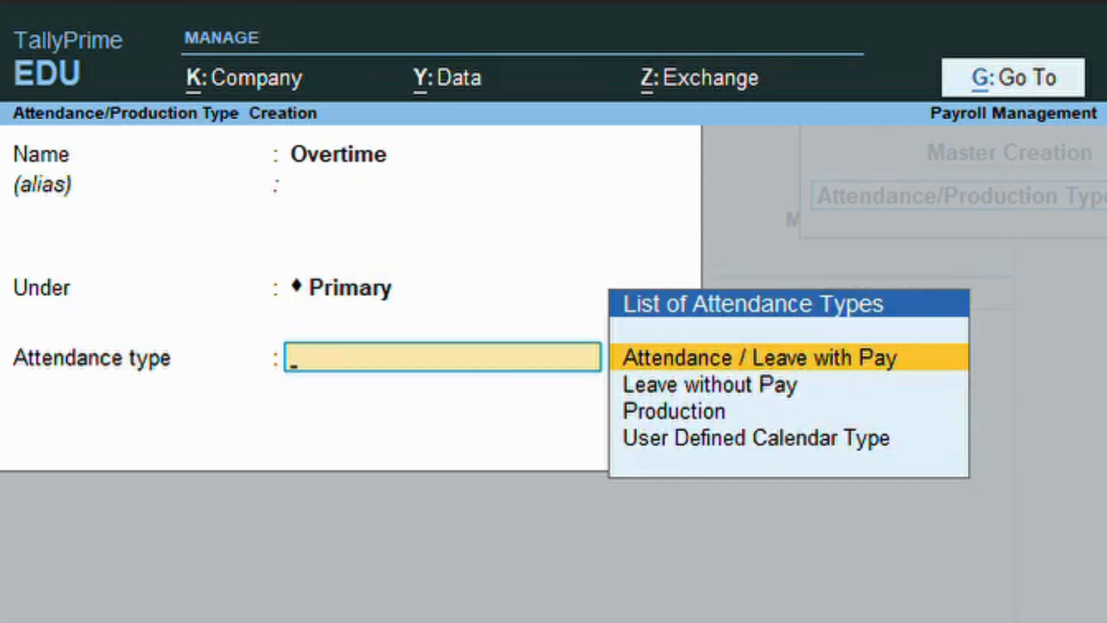
key("Down")
key("Down")
key("Return")
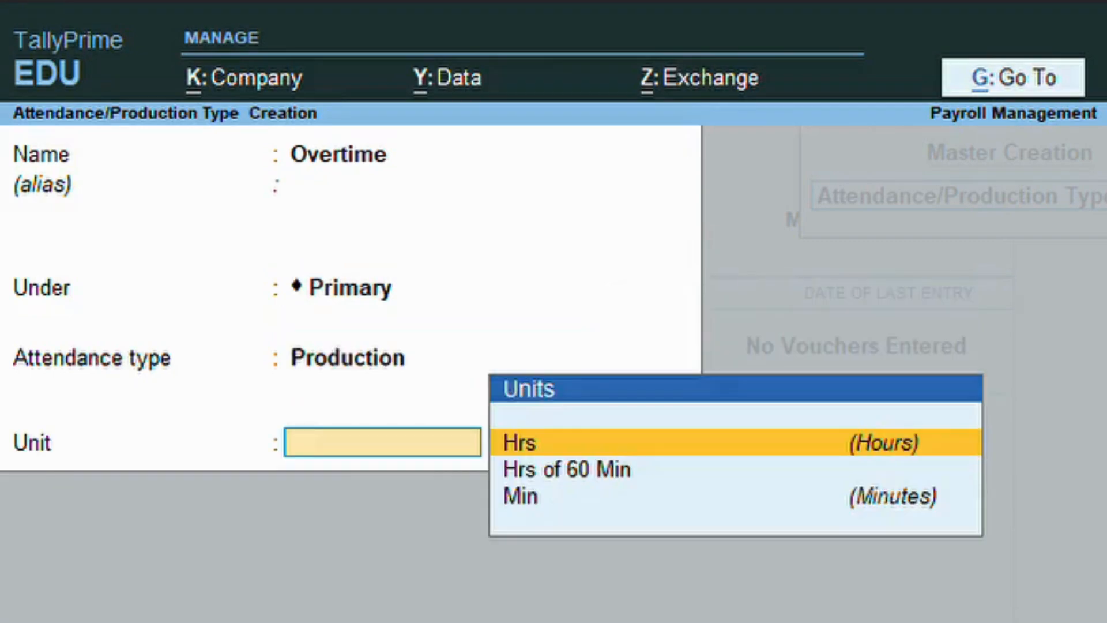
key("Down")
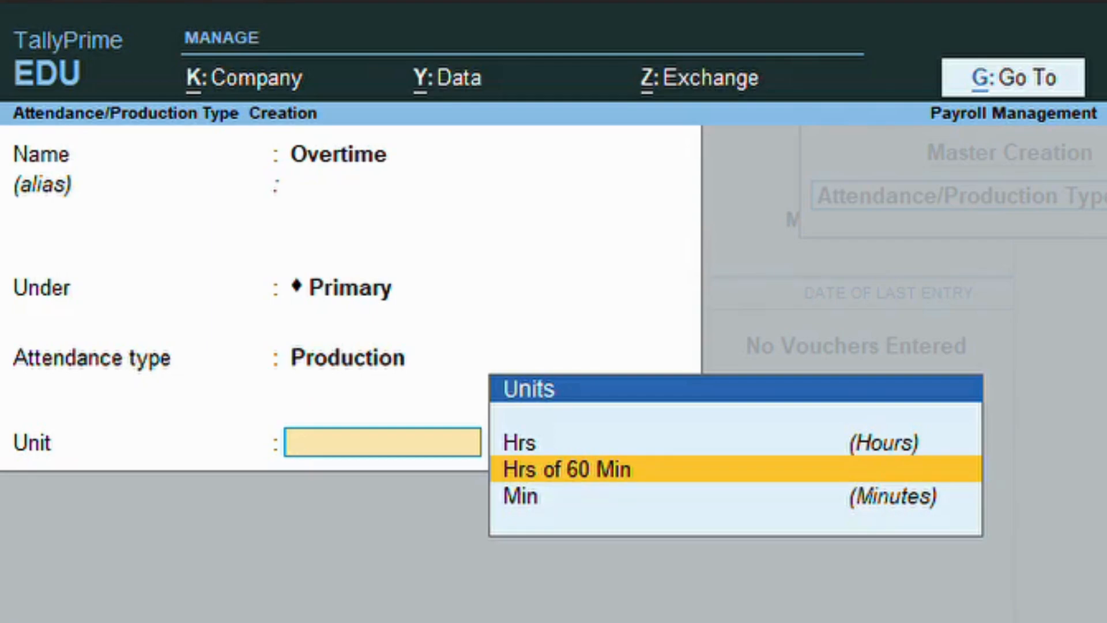
key("Return")
key("Return")
Create the Leave attendance type as Leave without Pay.
type("Leave")
key("Return")
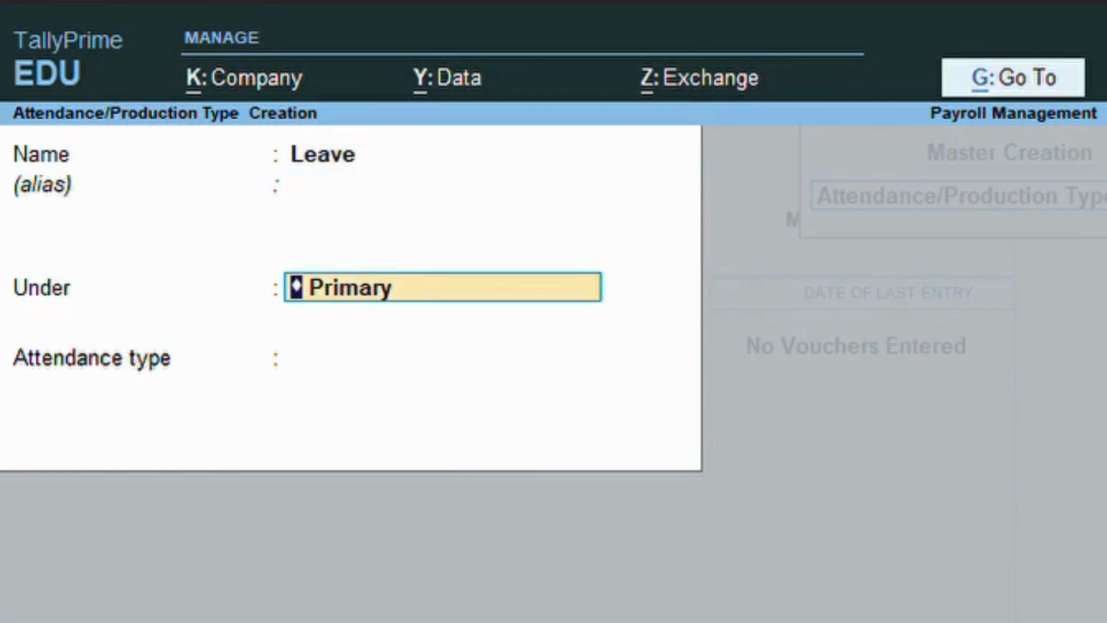
key("Return")
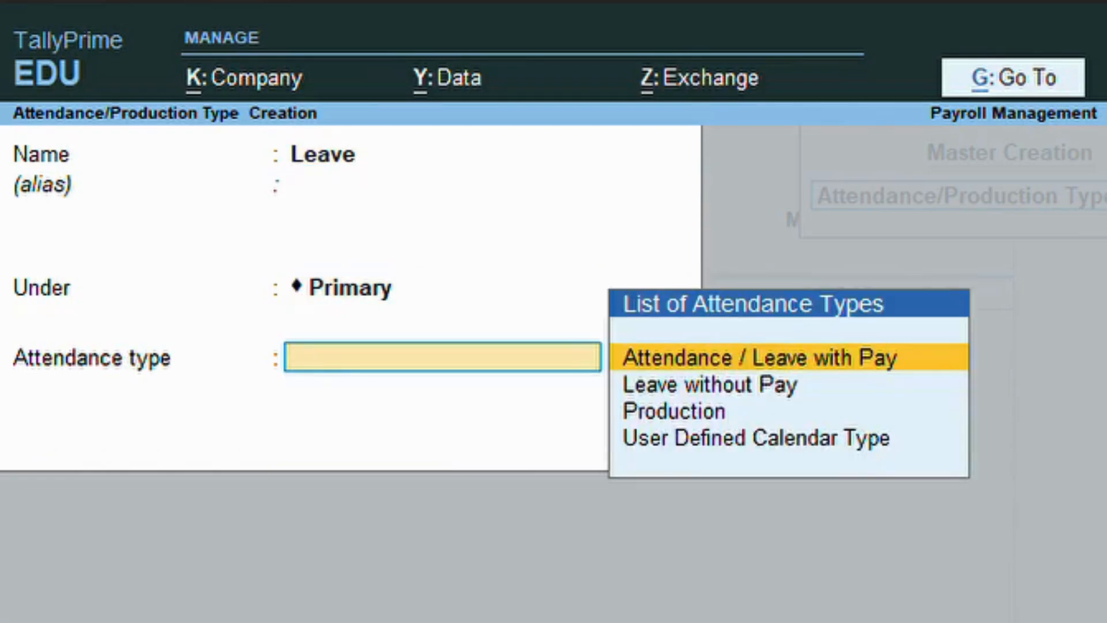
key("Down")
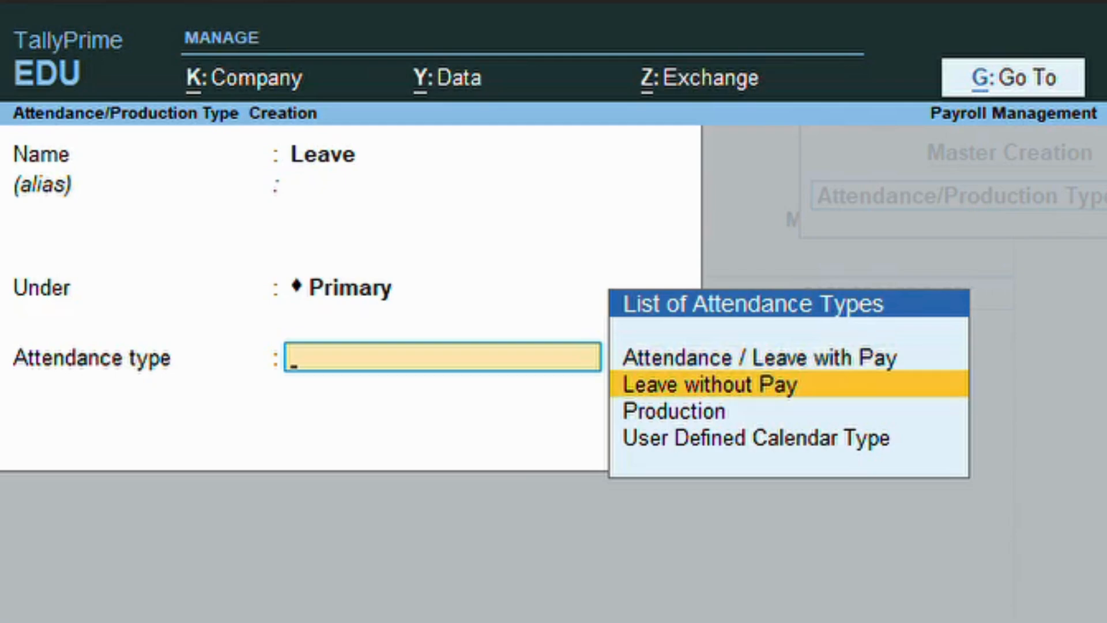
key("Return")
key("Return")
Create Leave with Pay as Attendance / Leave with Pay, then quit to the master list.
type("Leave t")
key("BackSpace")
type("Thi")
key("BackSpace")
key("BackSpace")
key("BackSpace")
key("BackSpace")
type("with Pay")
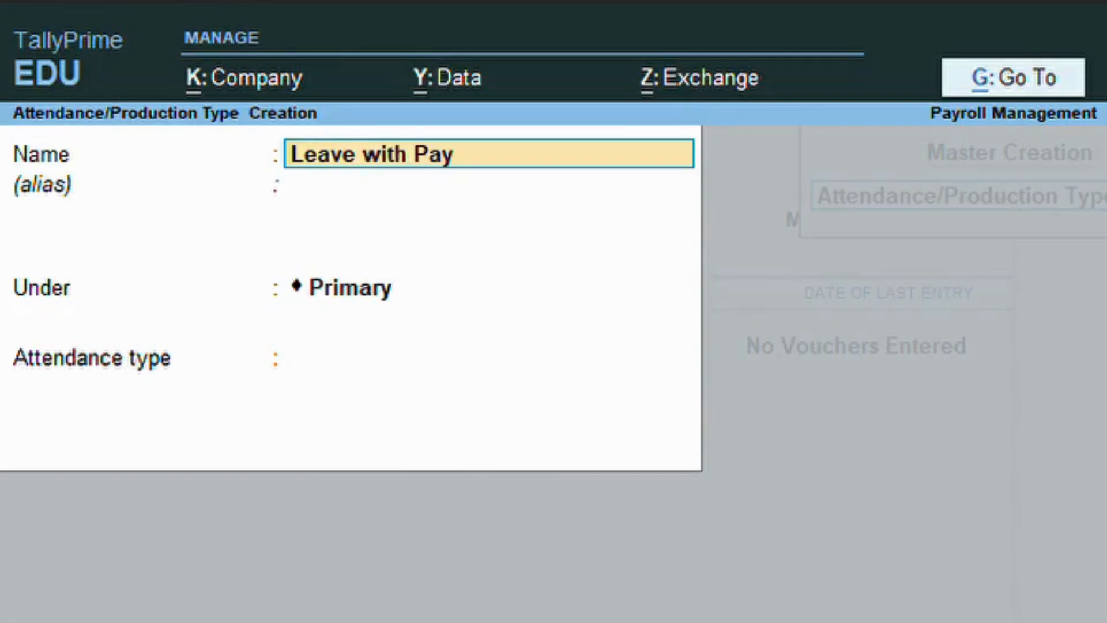
key("Return")
key("Return")
key("Return")
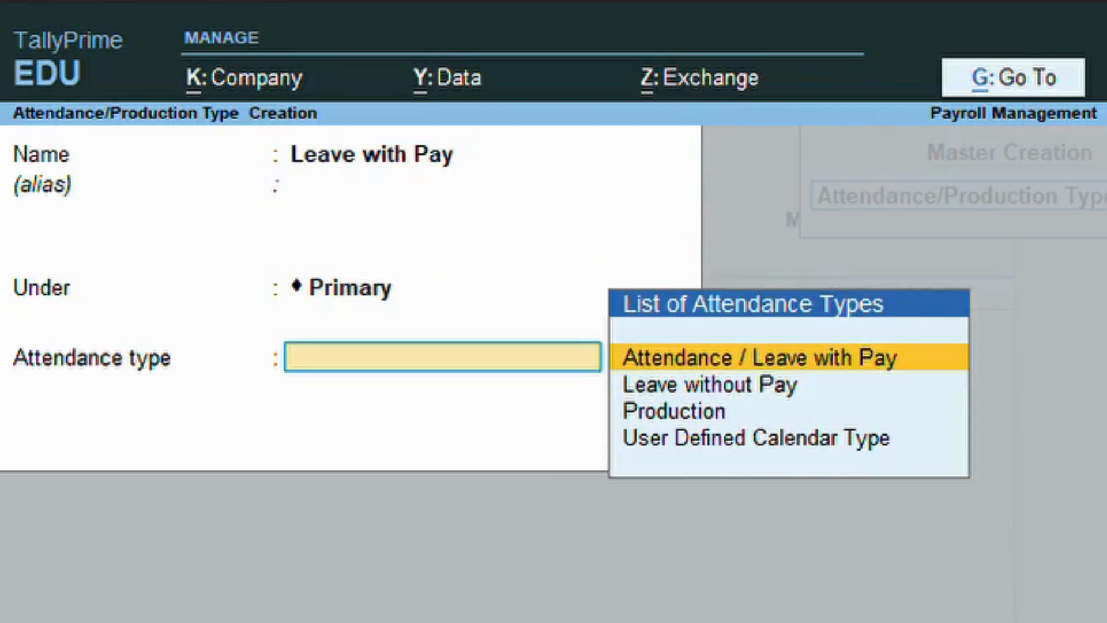
key("Return")
key("Return")
key("Return")
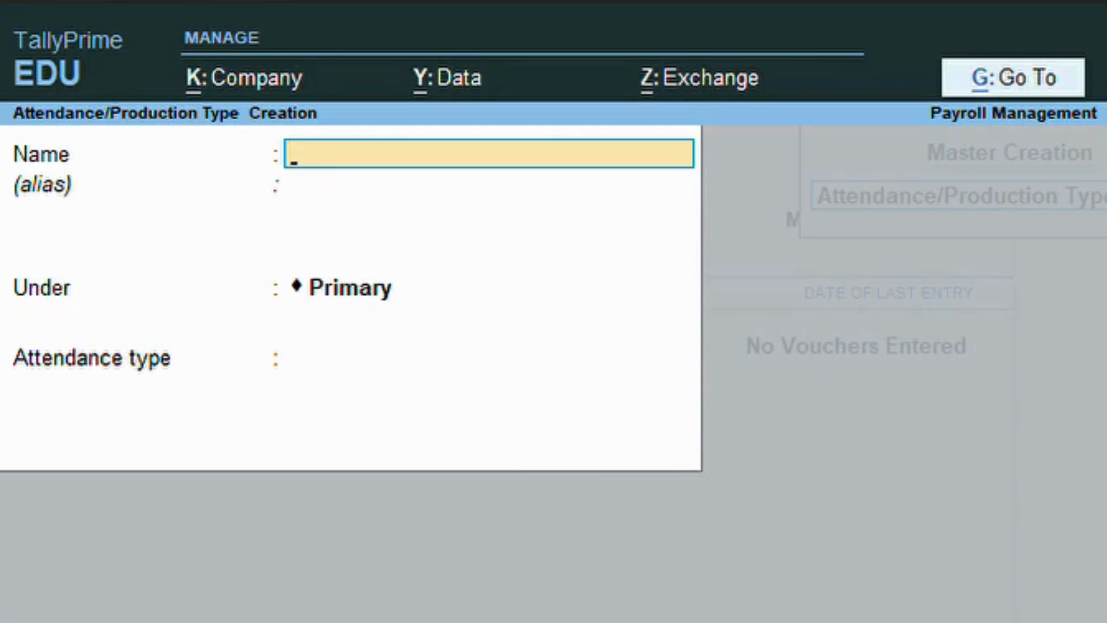
key("Escape")
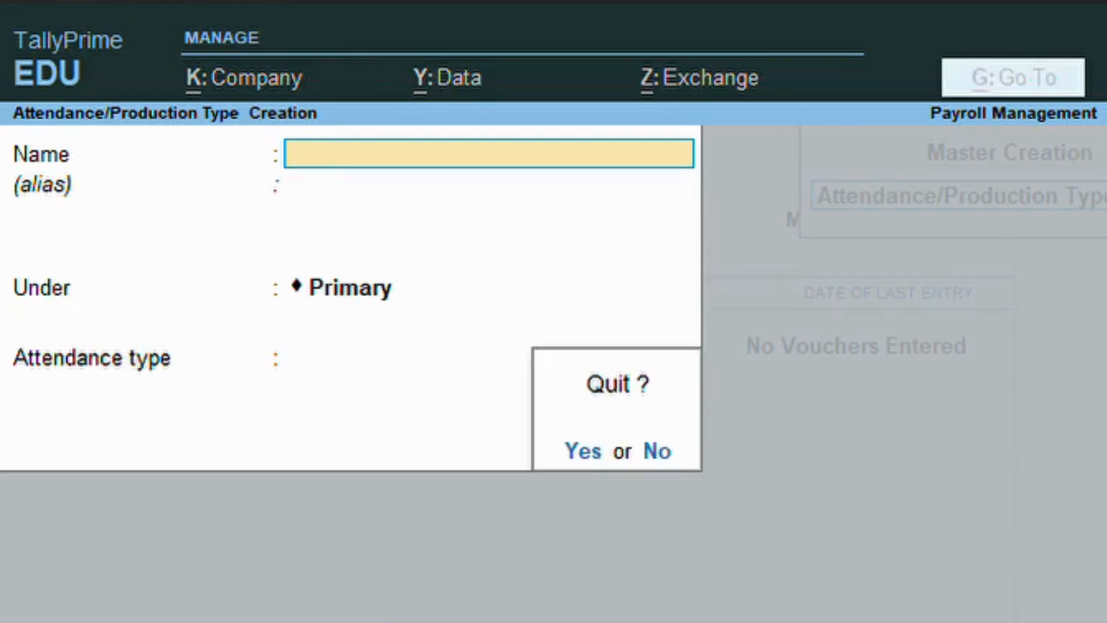
key("y")
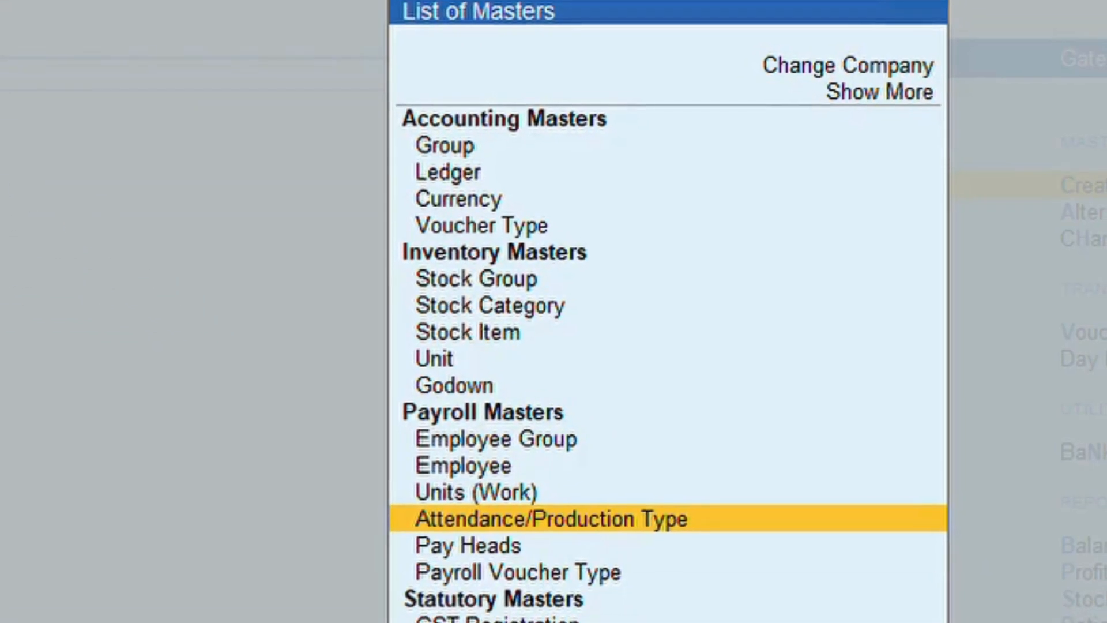
Start a new pay head named Basic Salary.
key("Down")
key("Return")
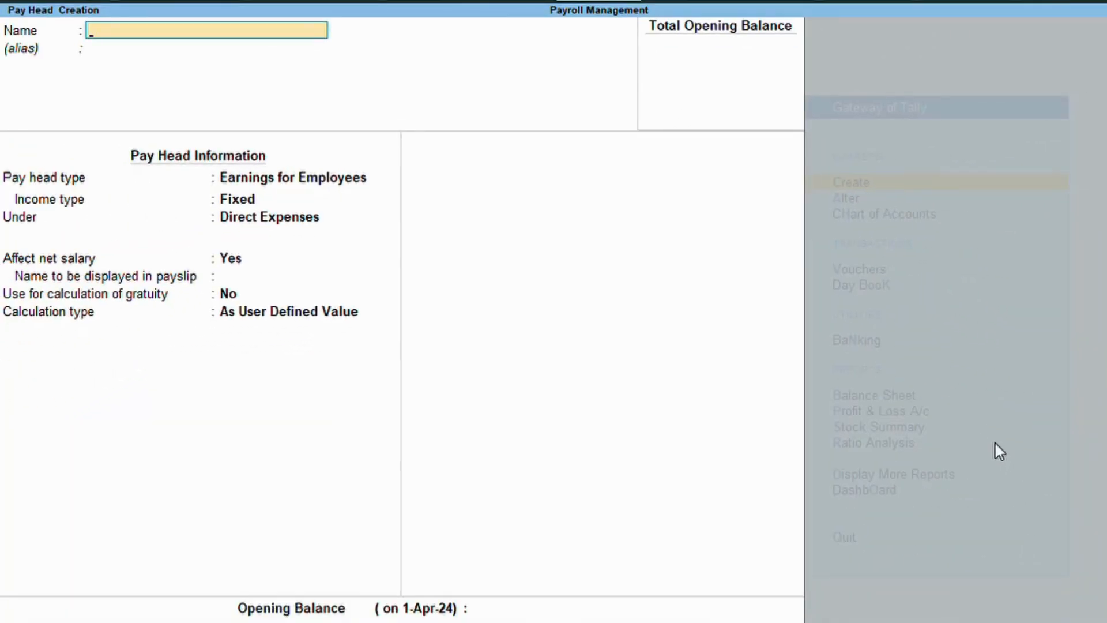
type("Bais")
key("BackSpace")
key("BackSpace")
type("sic Salary")
key("Return")
key("Return")
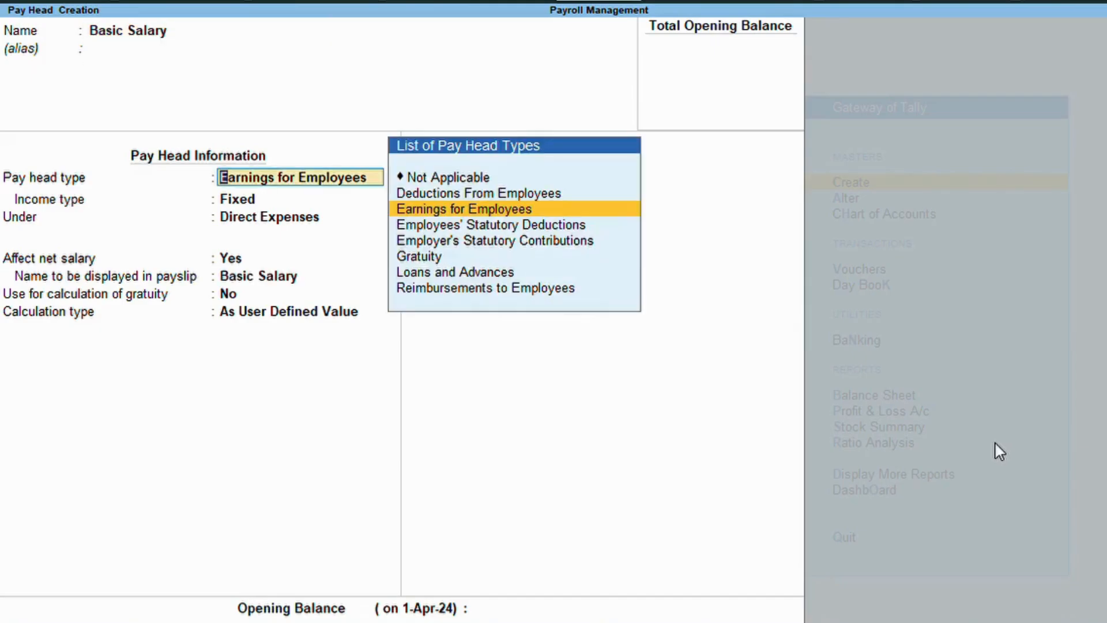
Make it a Fixed employee earning under Indirect Expenses that affects net salary.
key("Return")
key("Return")
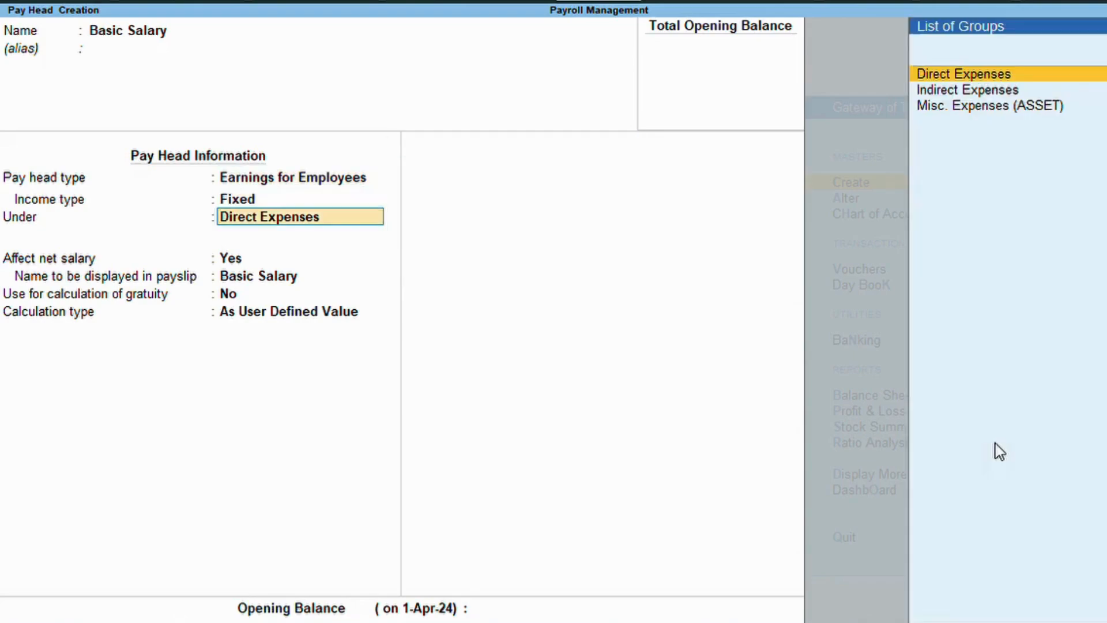
key("Down")
key("Return")
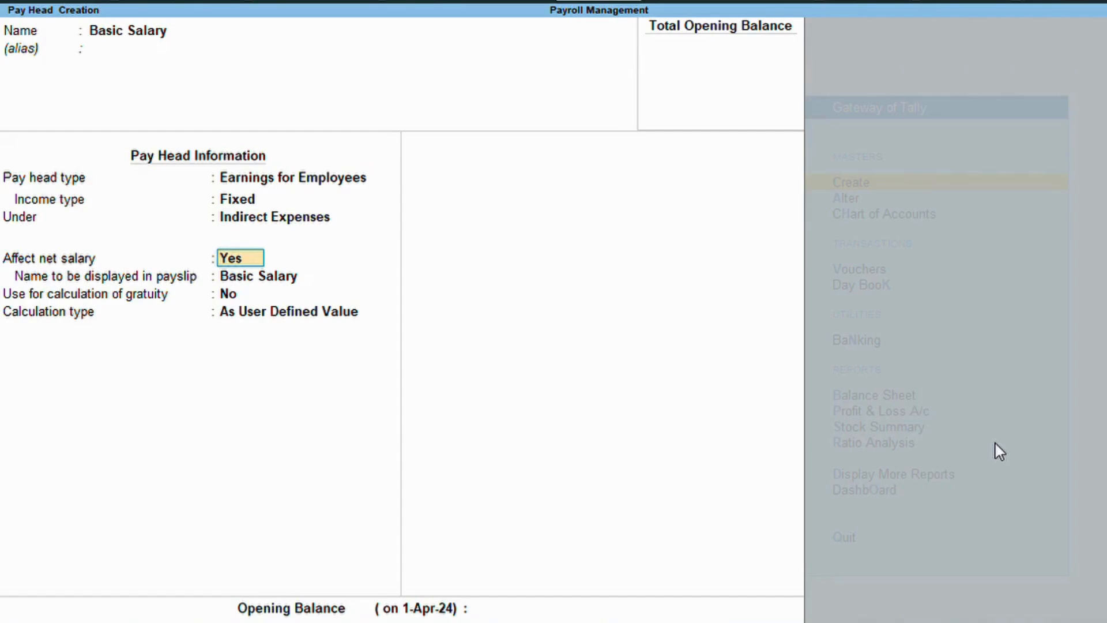
key("Return")
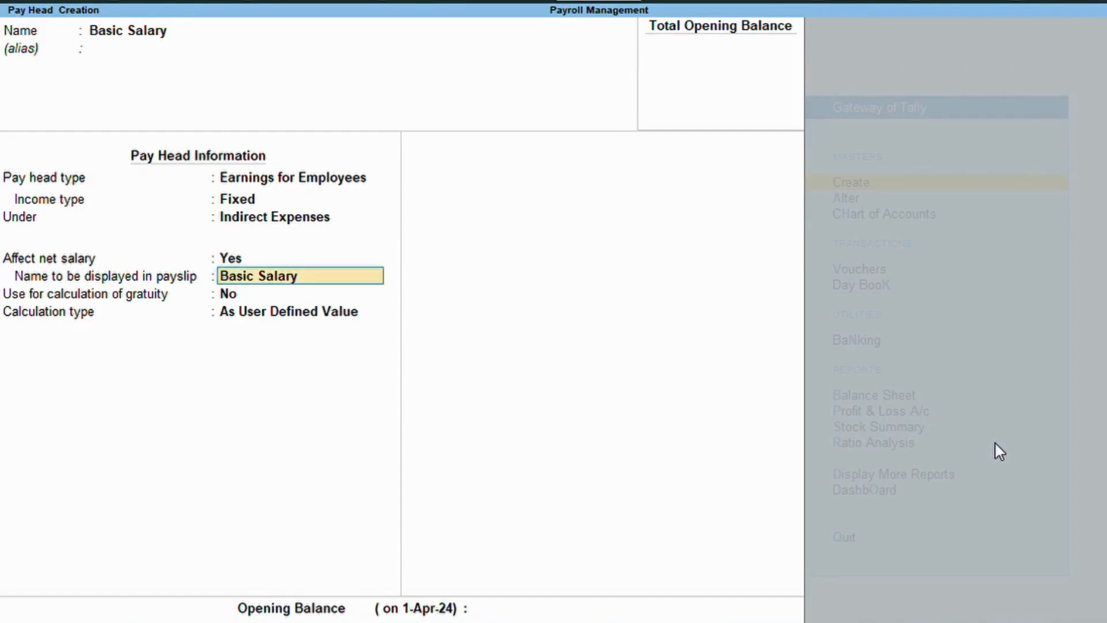
key("Return")
Set gratuity to Yes and calculate Basic Salary on Present attendance.
type("y")
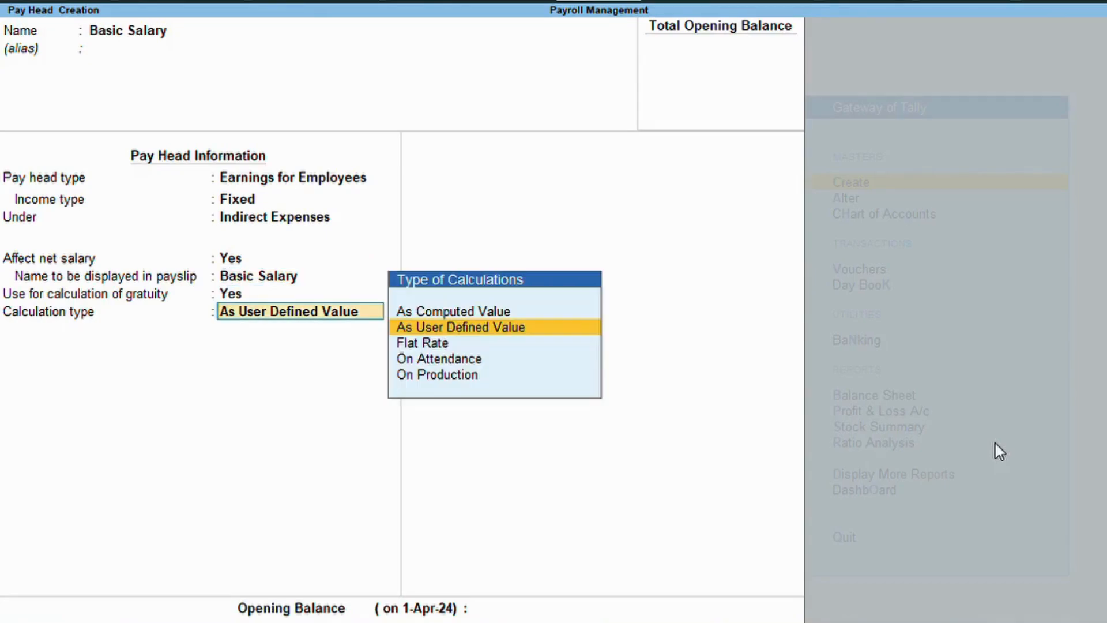
key("Down")
key("Down")
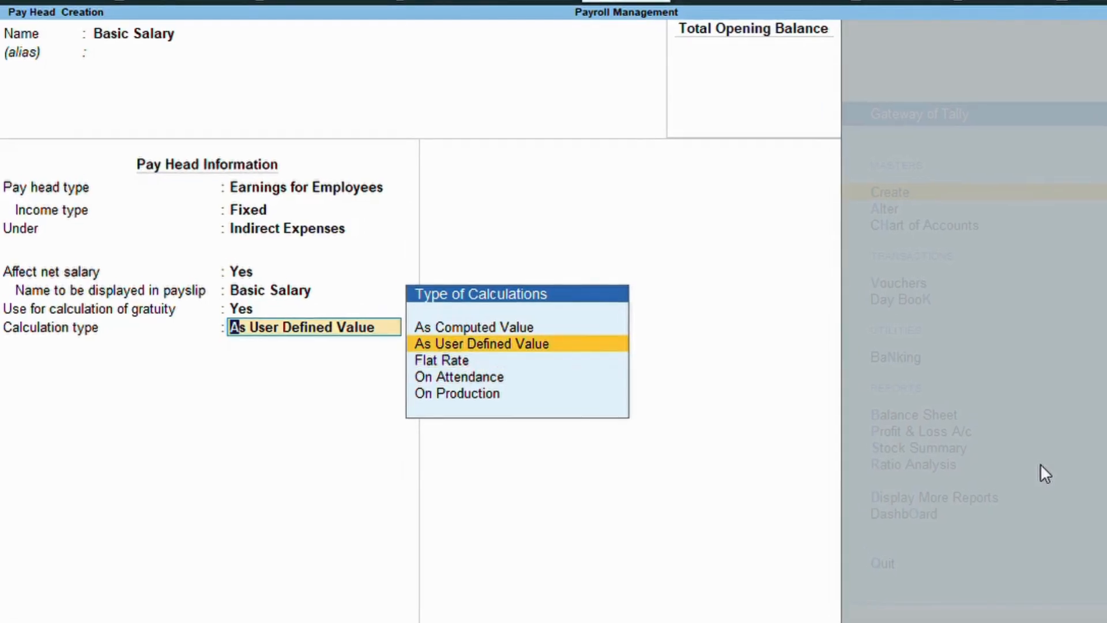
key("Return")
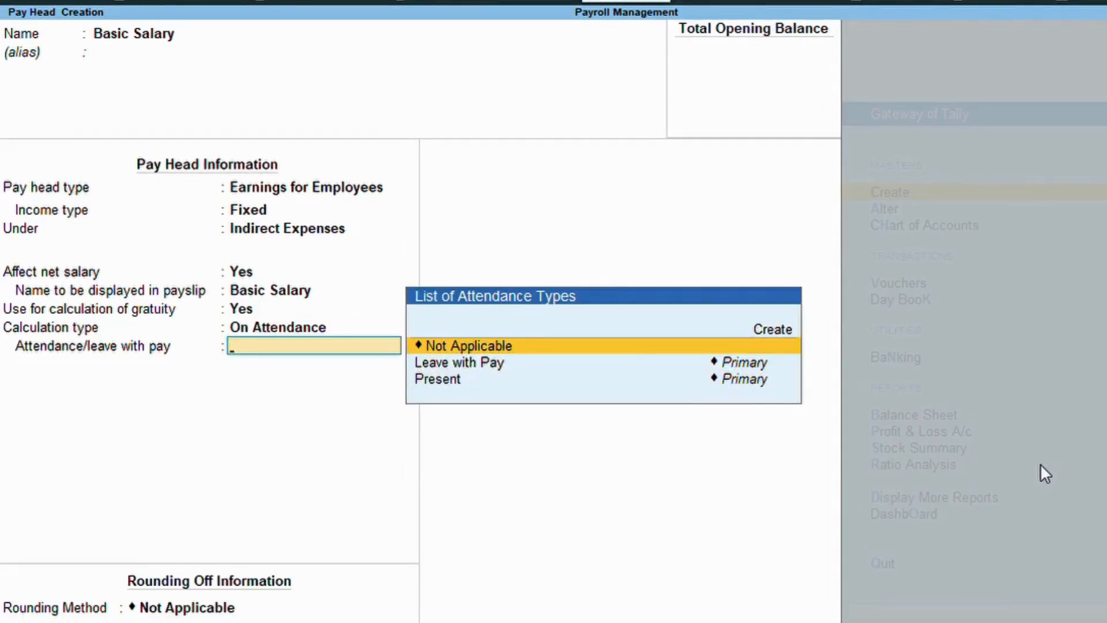
key("Down")
key("Down")
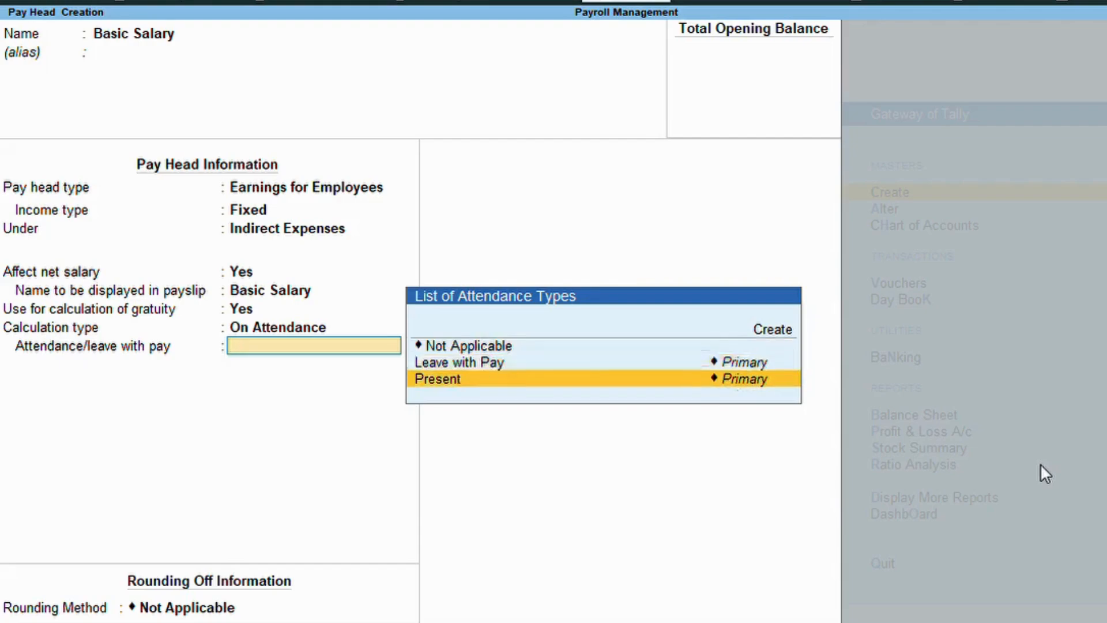
key("Return")
Use a monthly, calendar-period basis with Normal Rounding and save the pay head.
key("Down")
key("Down")
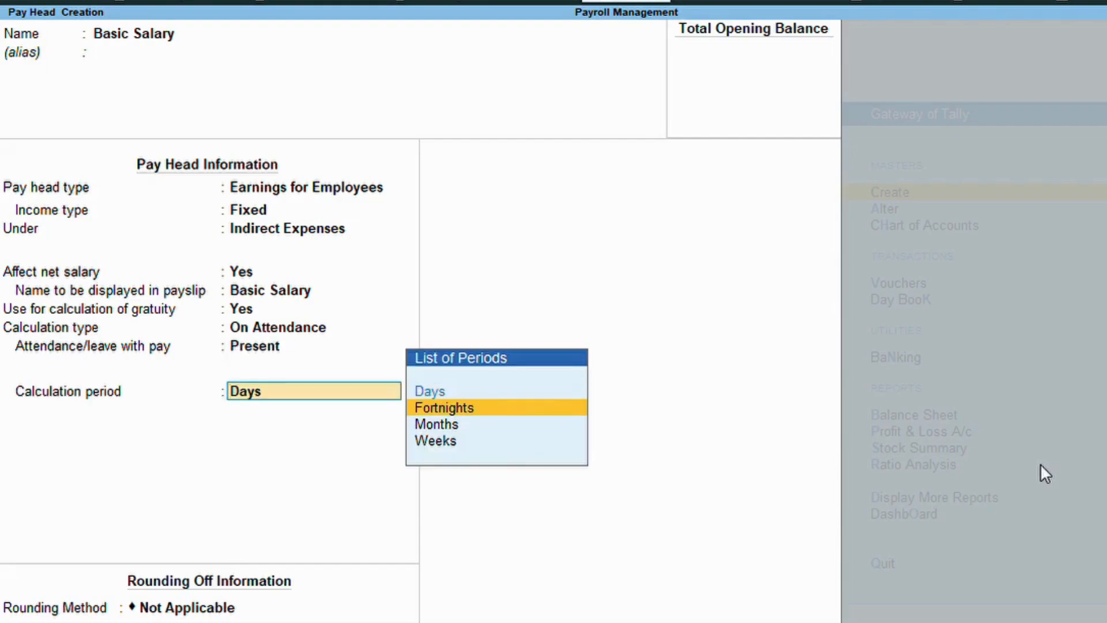
key("Return")
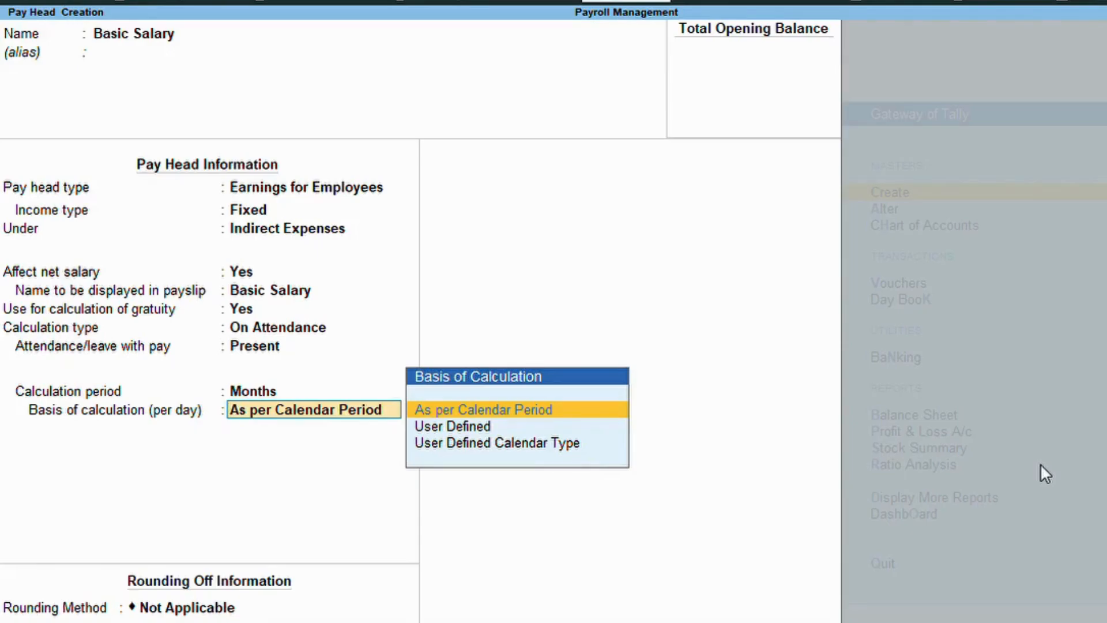
key("Return")
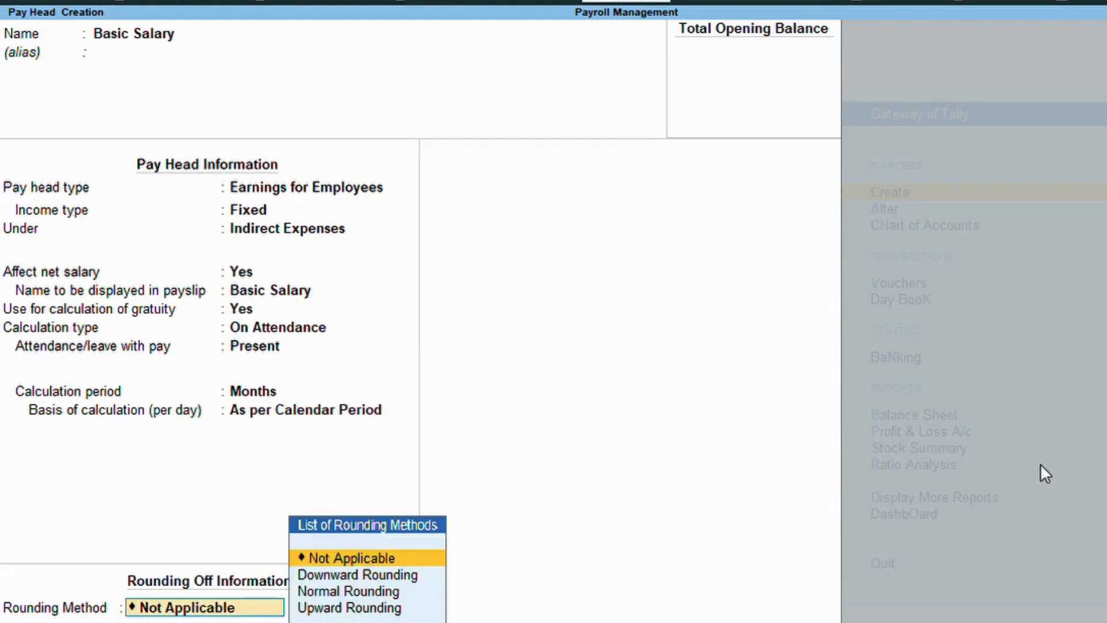
key("Down")
key("Down")
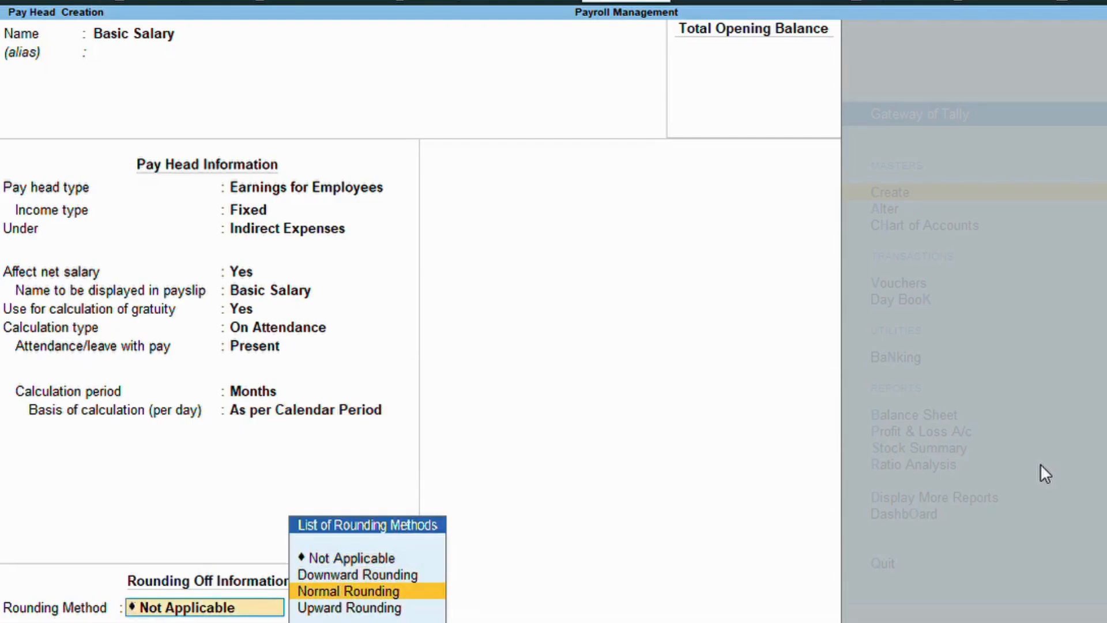
key("Return")
key("Return")
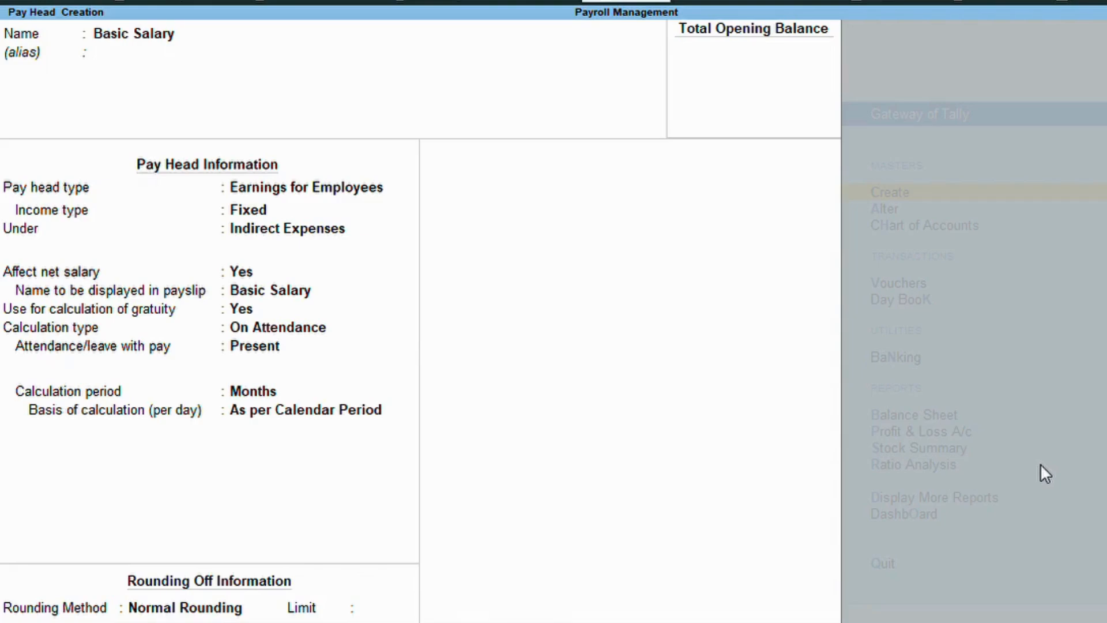
key("Return")
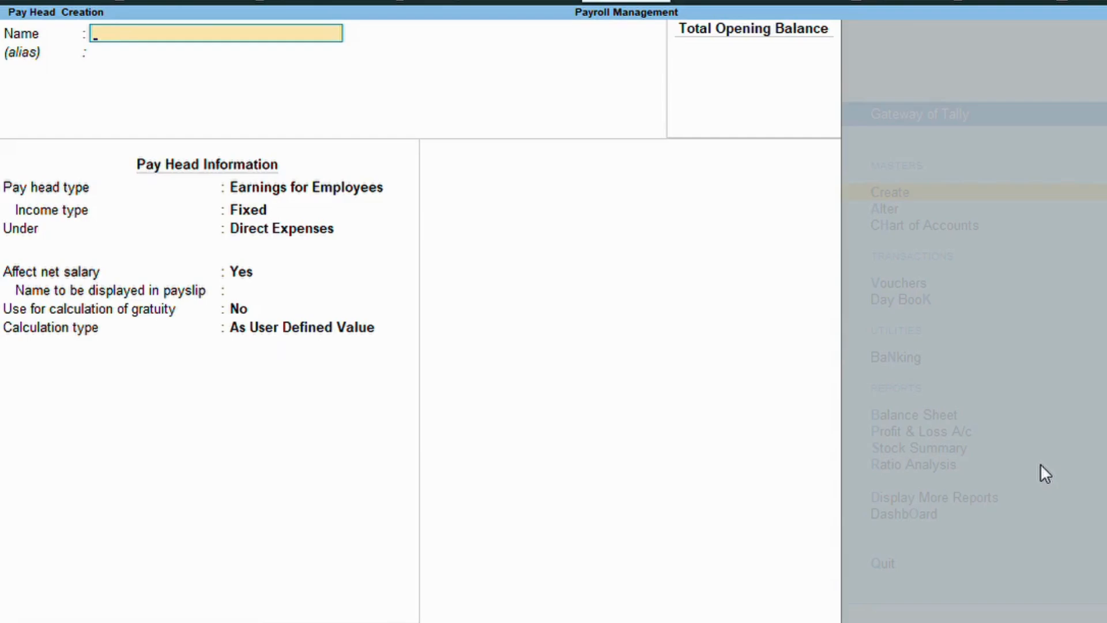
Create the Dearness Allowances(DA) pay head: fixed employee earning under Indirect Expenses, As Computed Value.
type("Dearness Allo")
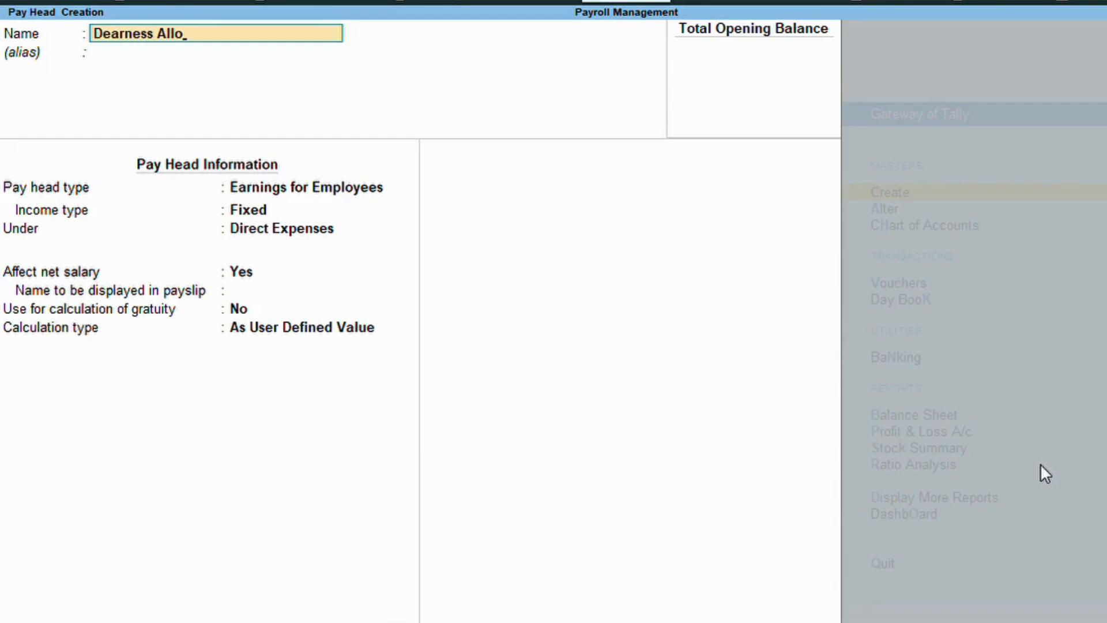
type("wances(DA)")
key("Return")
key("Return")
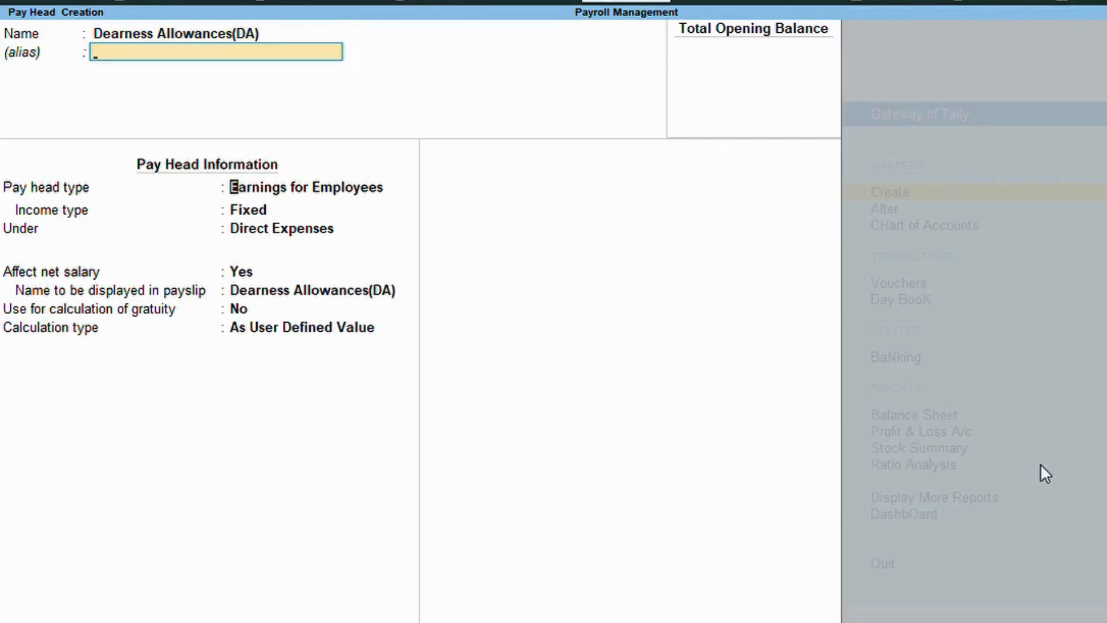
key("Return")
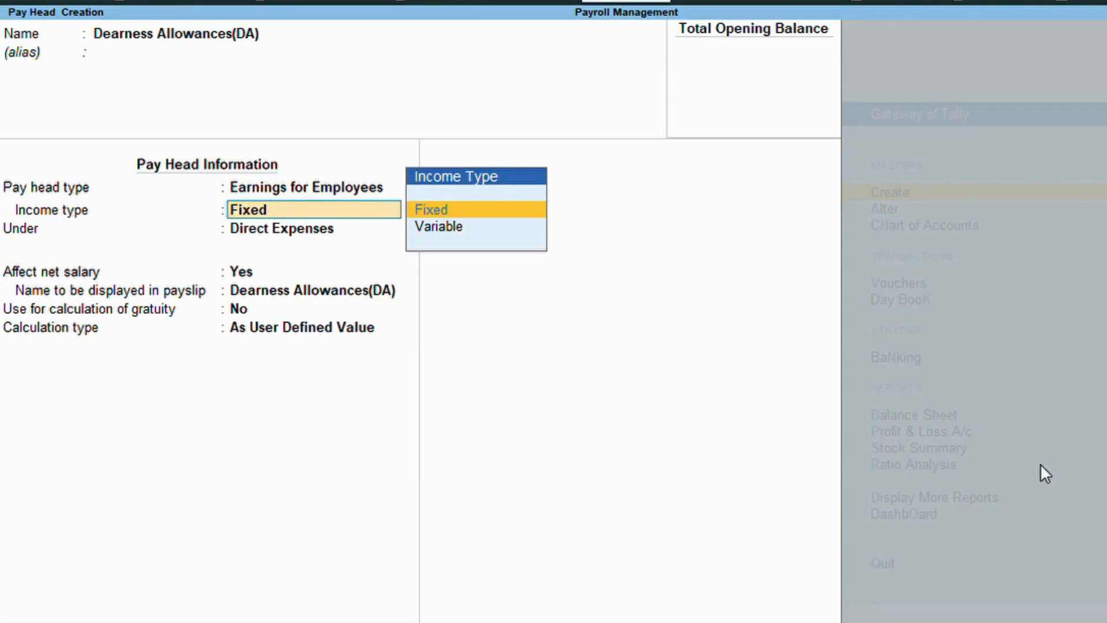
key("Return")
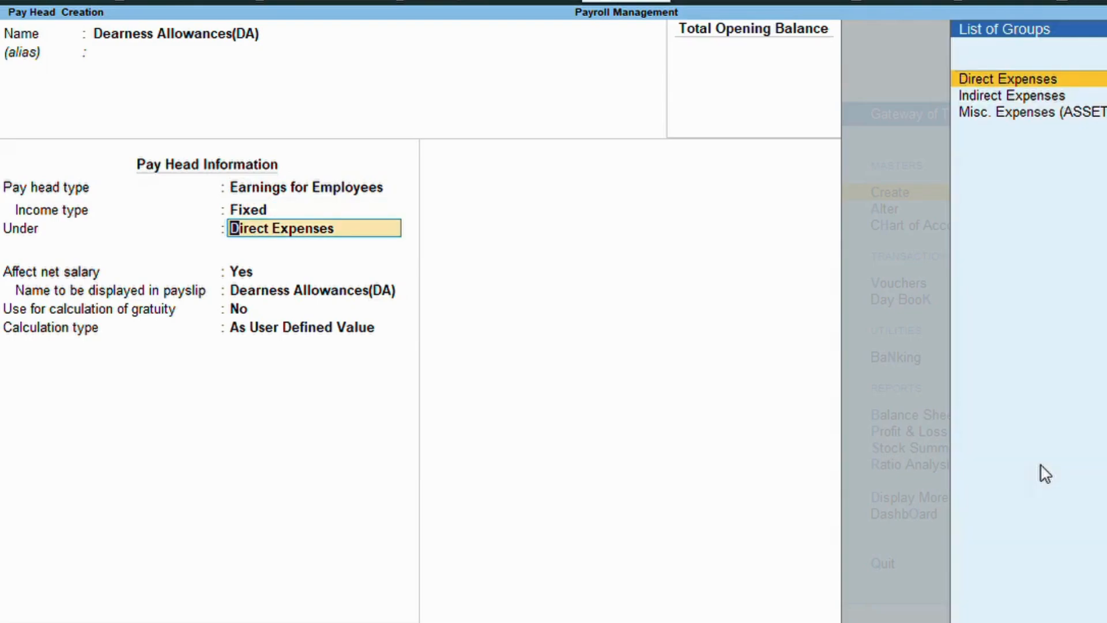
key("Down")
key("Return")
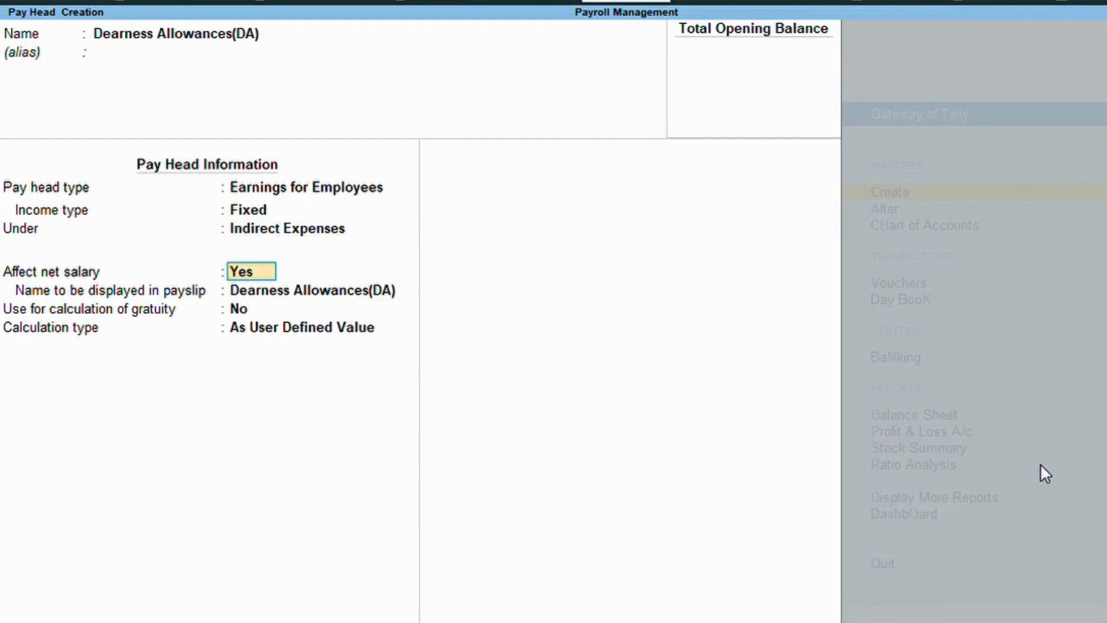
key("Return")
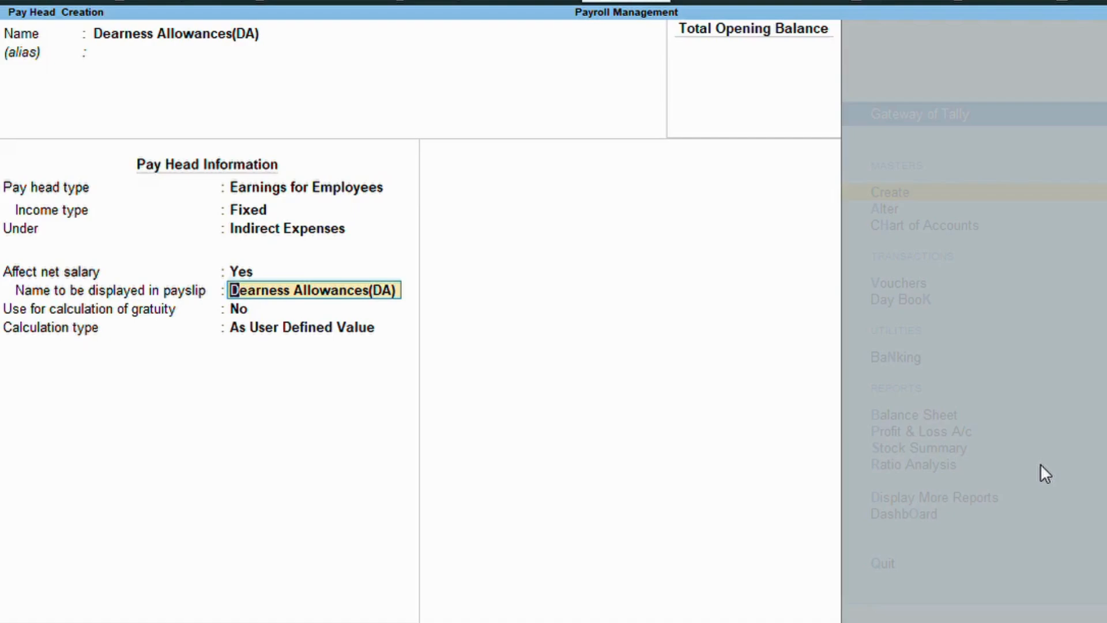
key("Return")
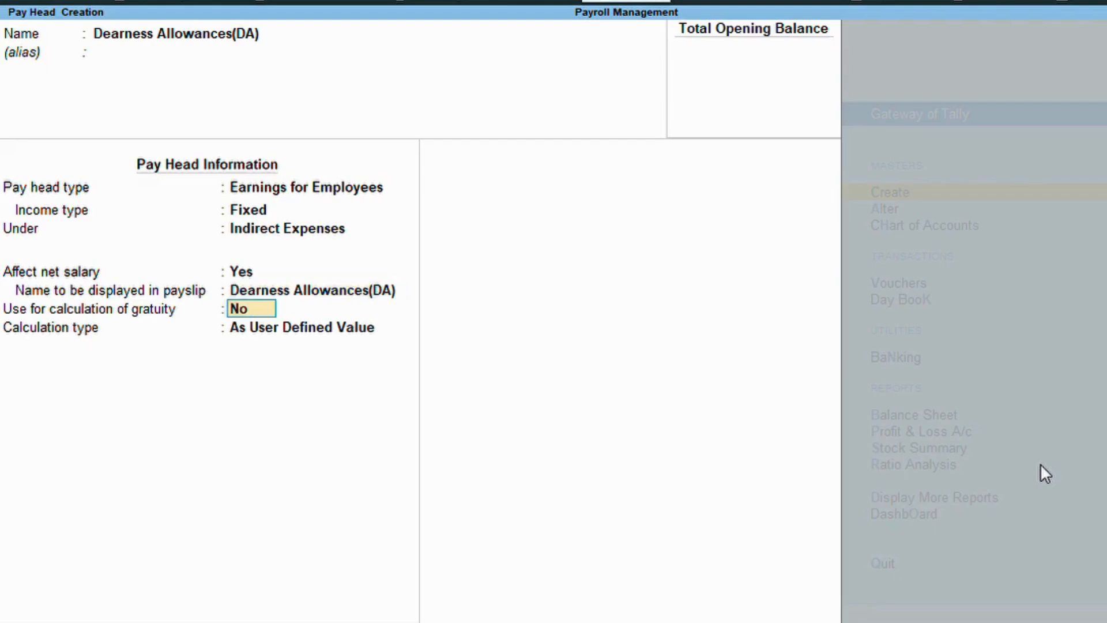
key("Return")
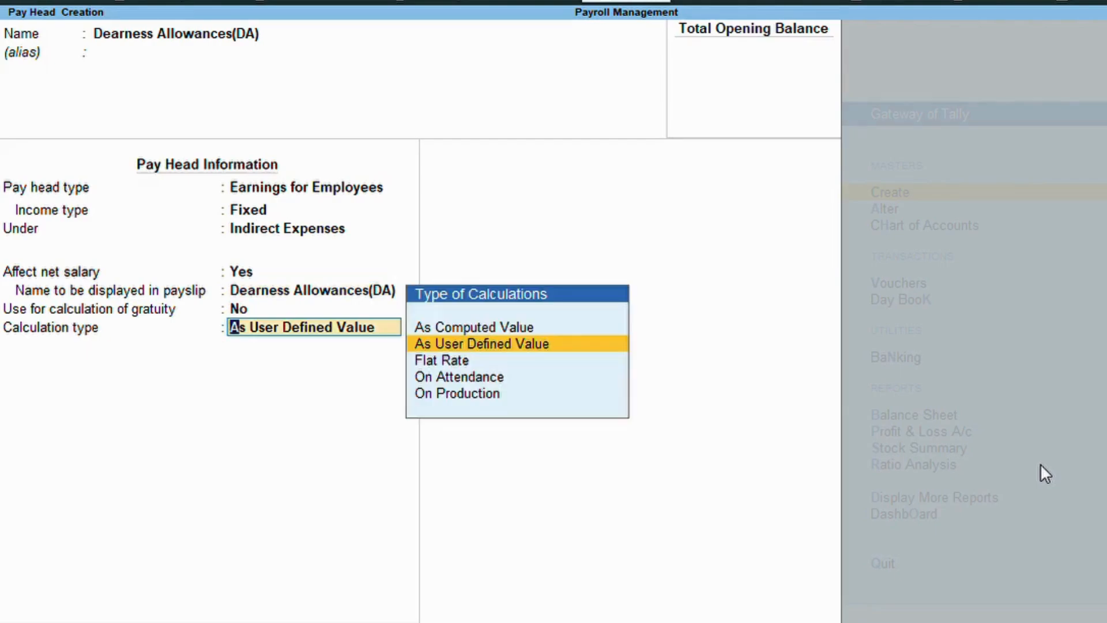
key("Up")
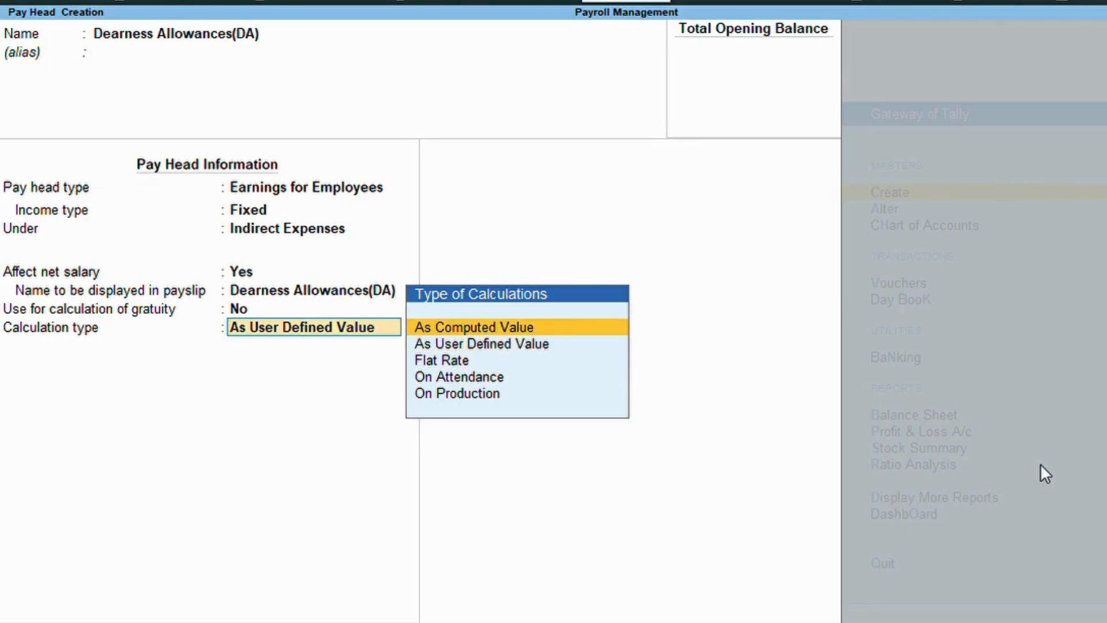
key("Return")
Give DA normal rounding, compute it as 8% of Basic Salary from 1-Apr-24, and save.
key("Down")
key("Down")
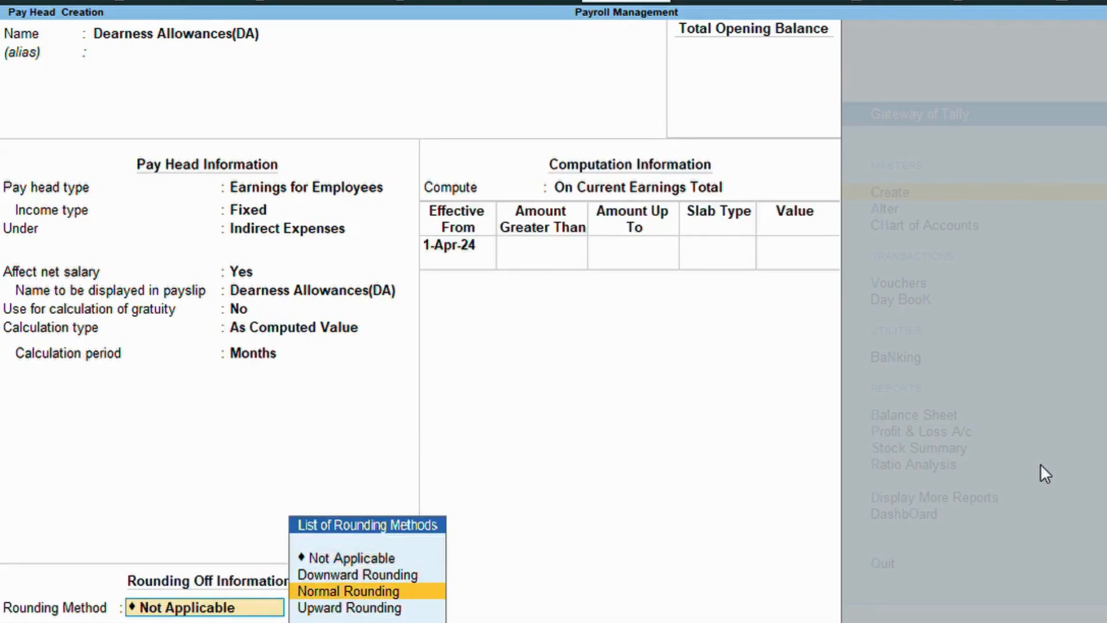
key("Return")
key("Return")
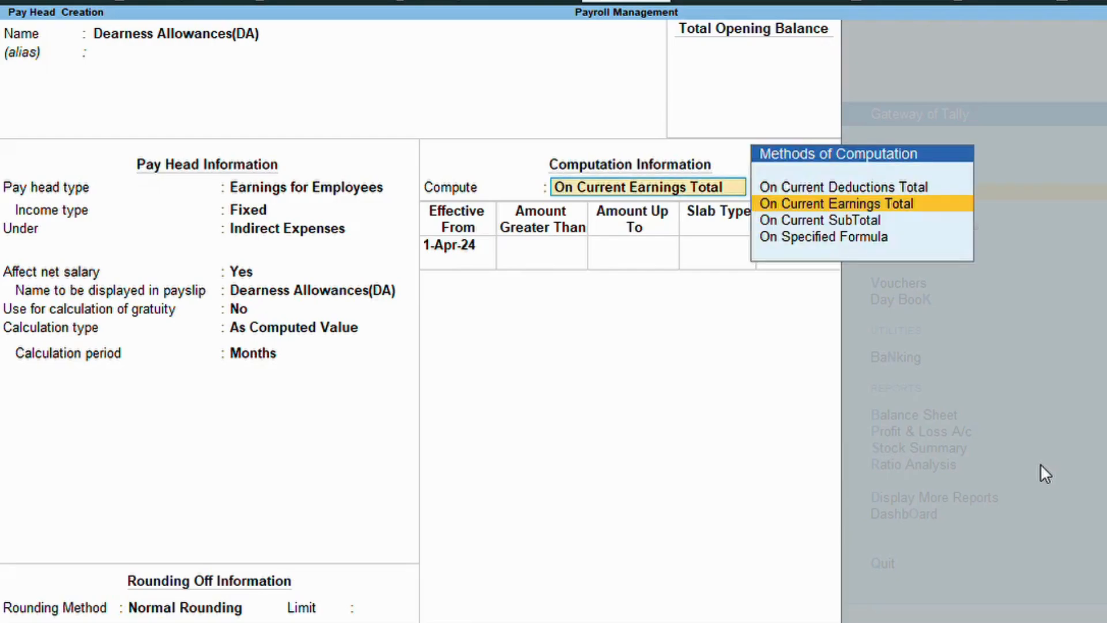
key("Down")
key("Down")
key("Return")
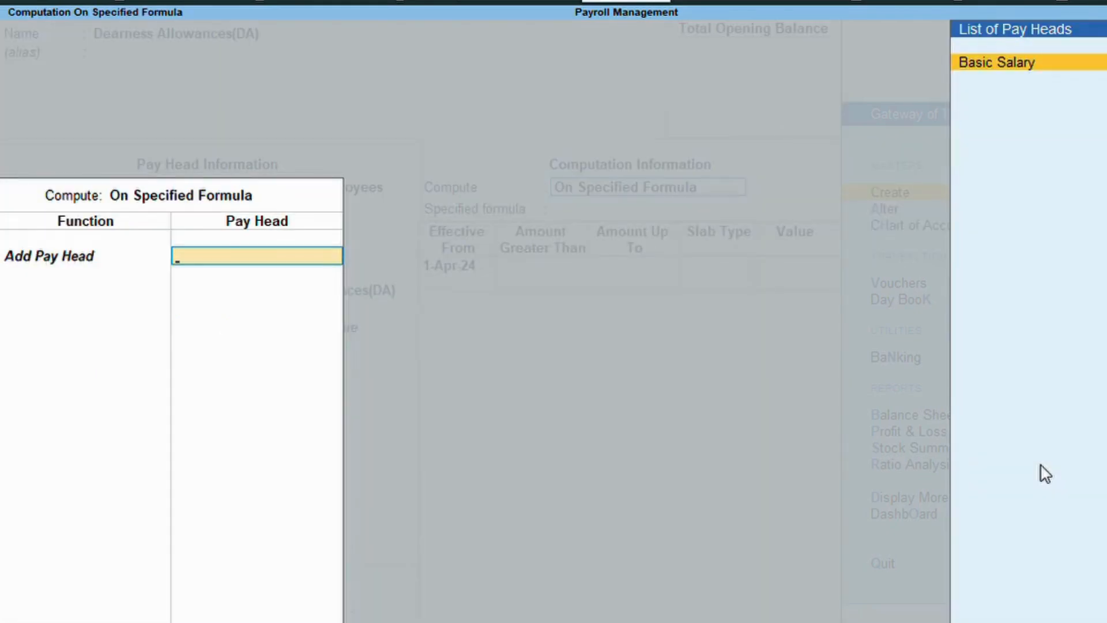
key("Return")
key("Return")
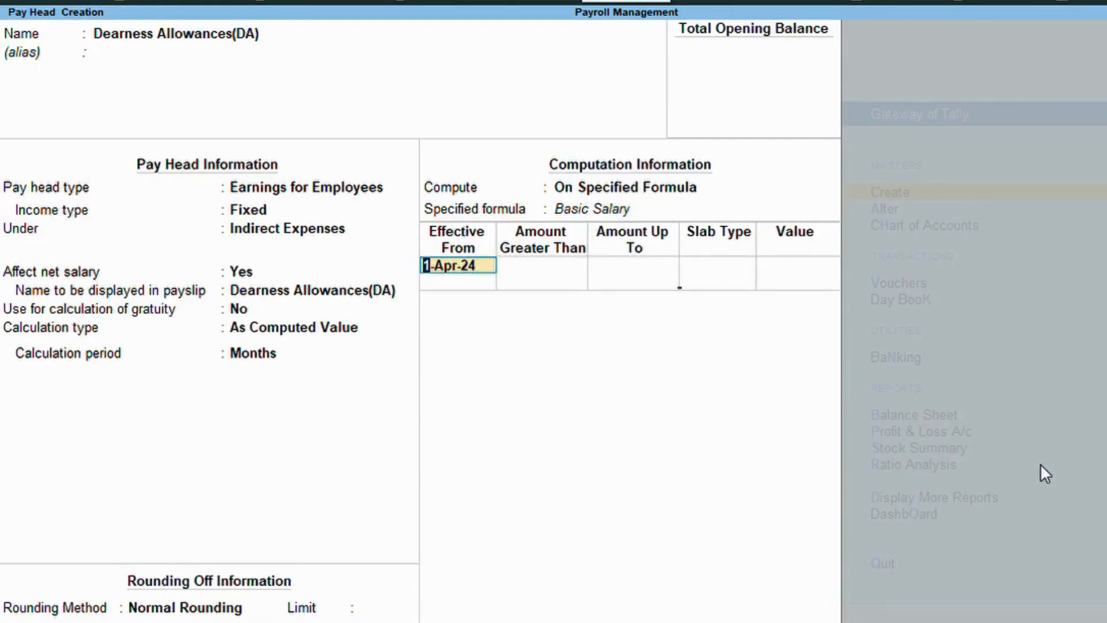
key("Return")
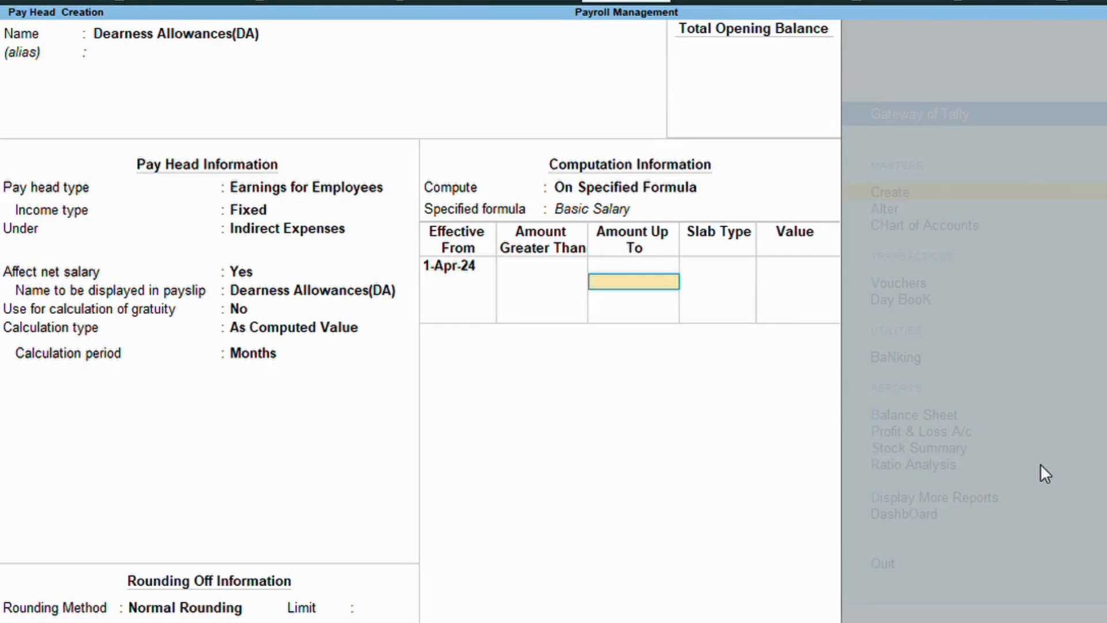
key("Return")
key("Return")
type("8")
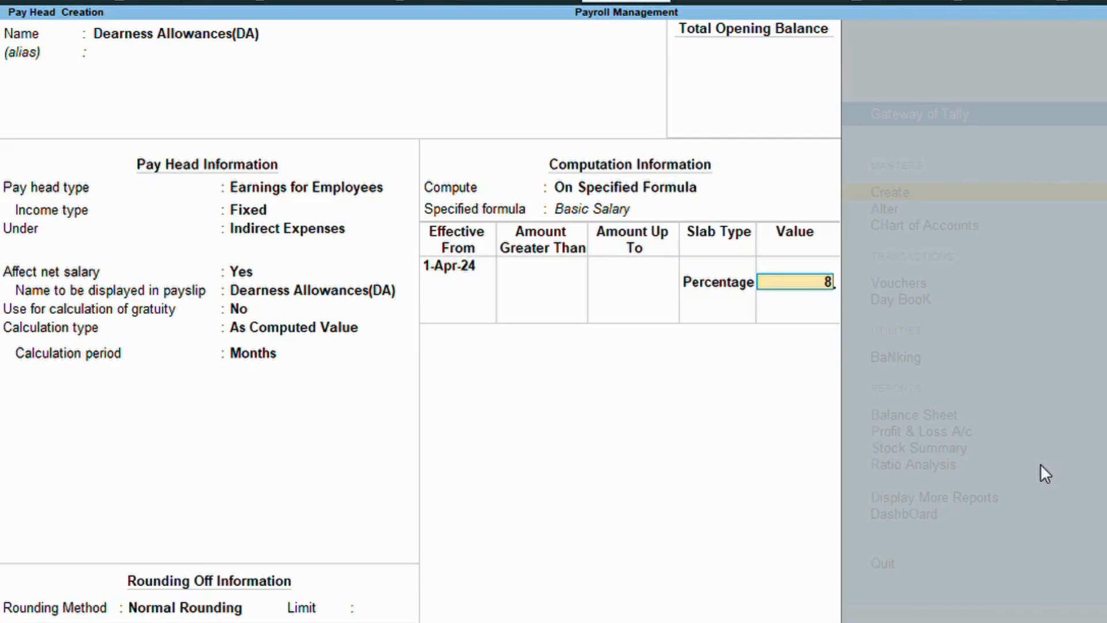
key("Return")
key("Return")
key("Return")
key("Return")
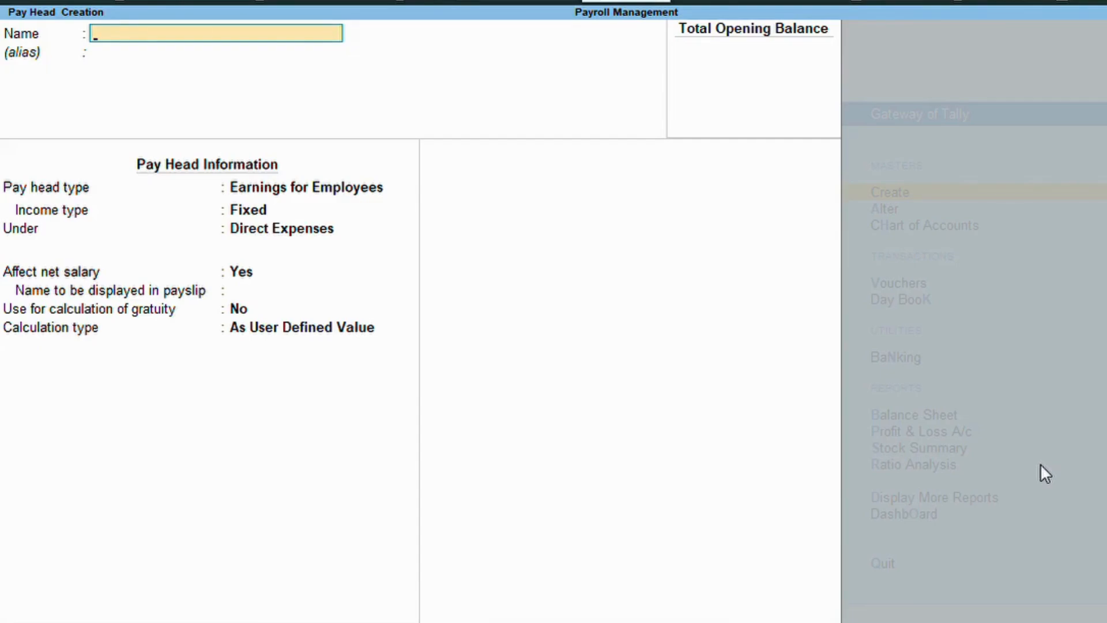
Create Travelling Allowances(TA) as a fixed earning under Indirect Expenses, As Computed Value.
type("Travelling allo")
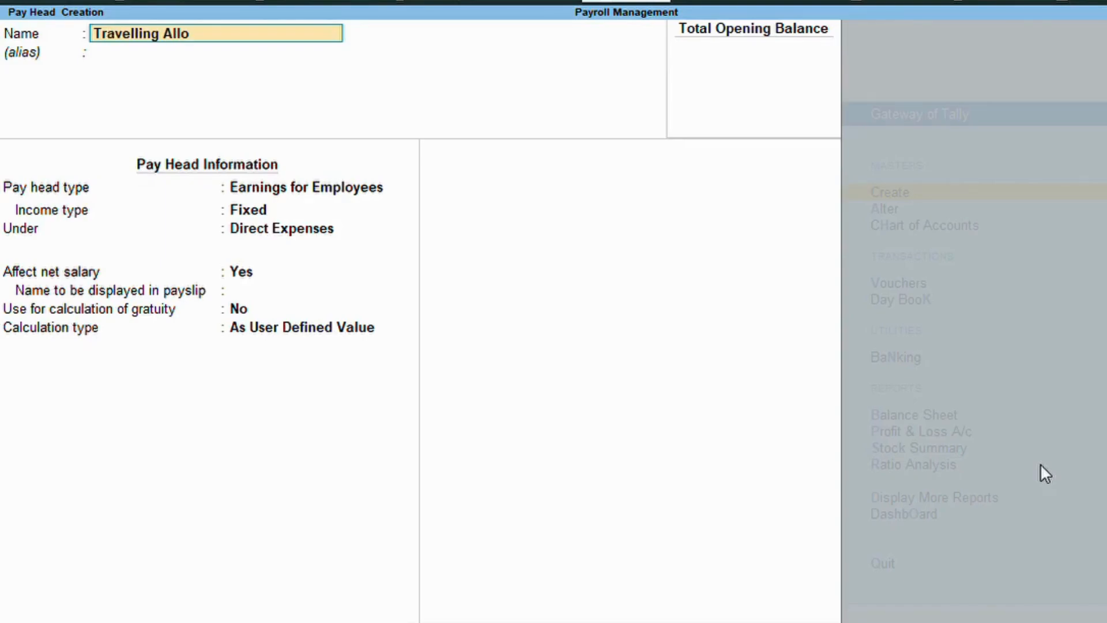
type("wances(TA)")
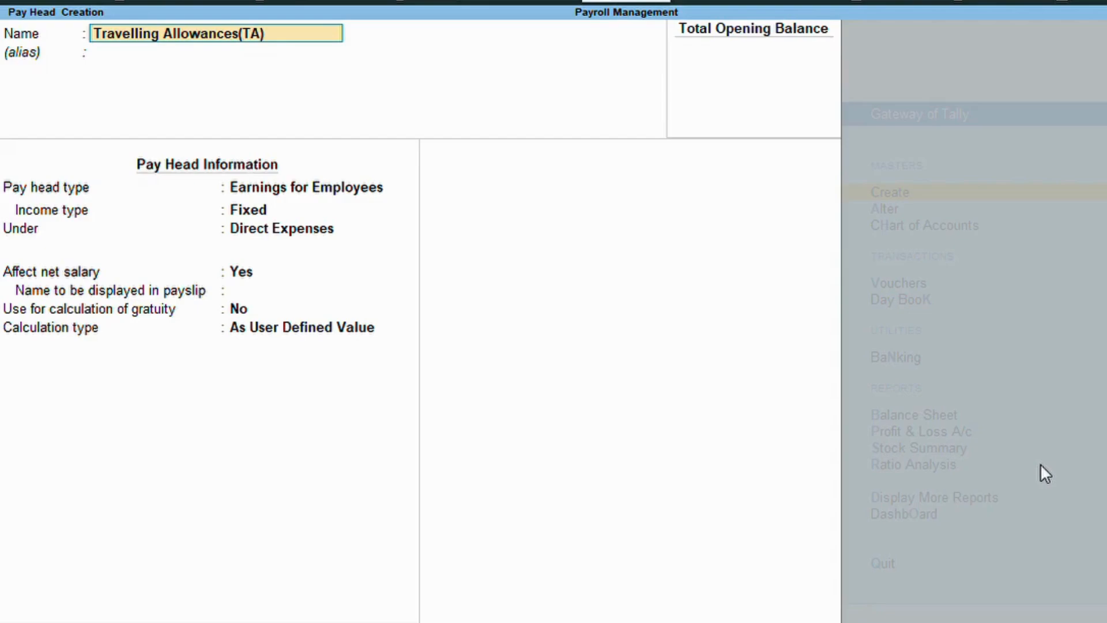
key("Return")
key("Return")
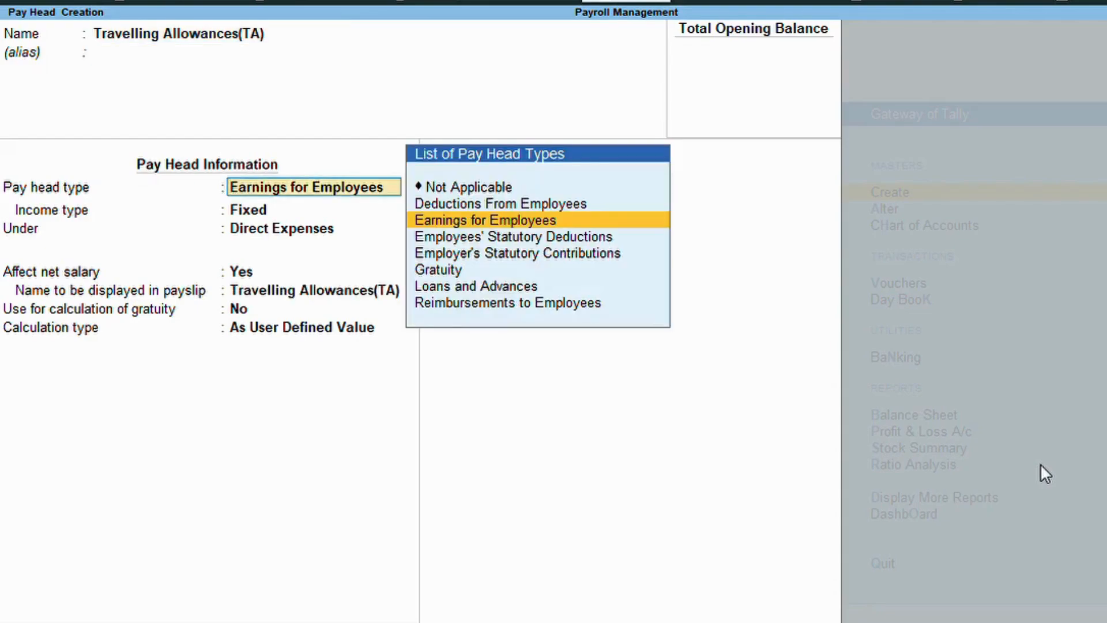
key("Return")
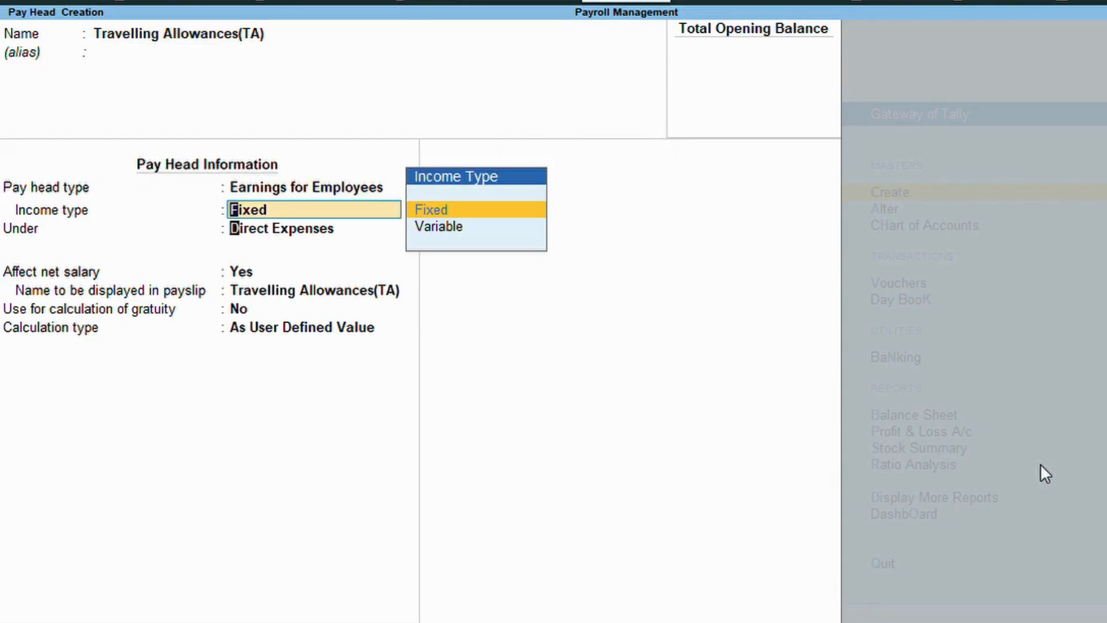
key("Return")
key("Down")
key("Return")
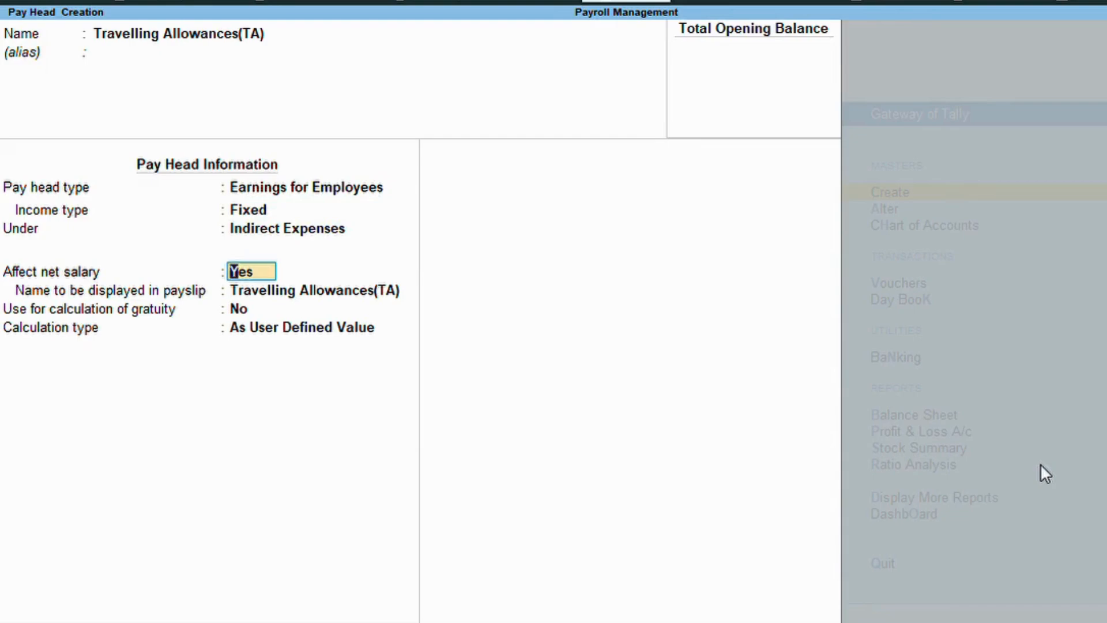
key("Return")
key("Return")
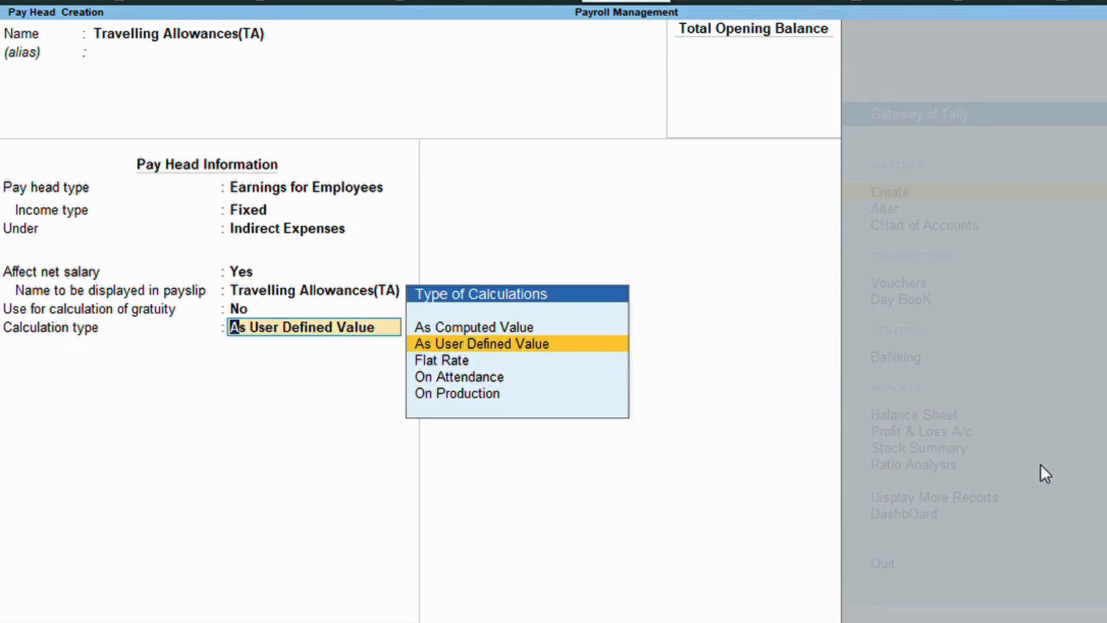
key("Up")
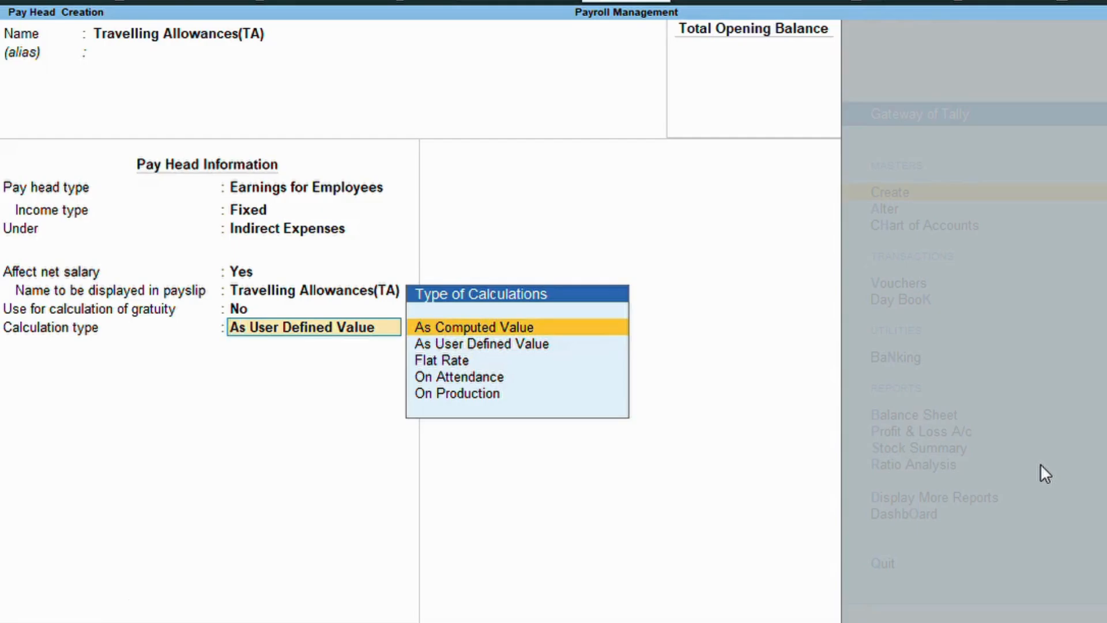
key("Return")
key("Down")
key("Down")
Apply normal rounding and compute TA as 10% of Basic Salary from 1-Apr-24, then save.
key("Return")
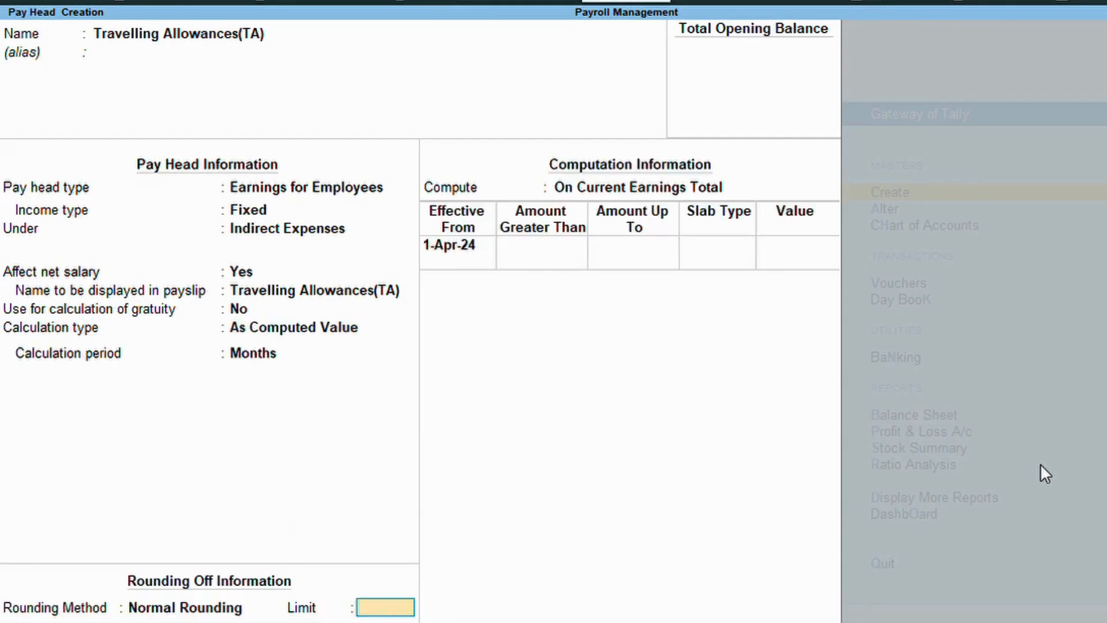
key("Return")
key("Down")
key("Down")
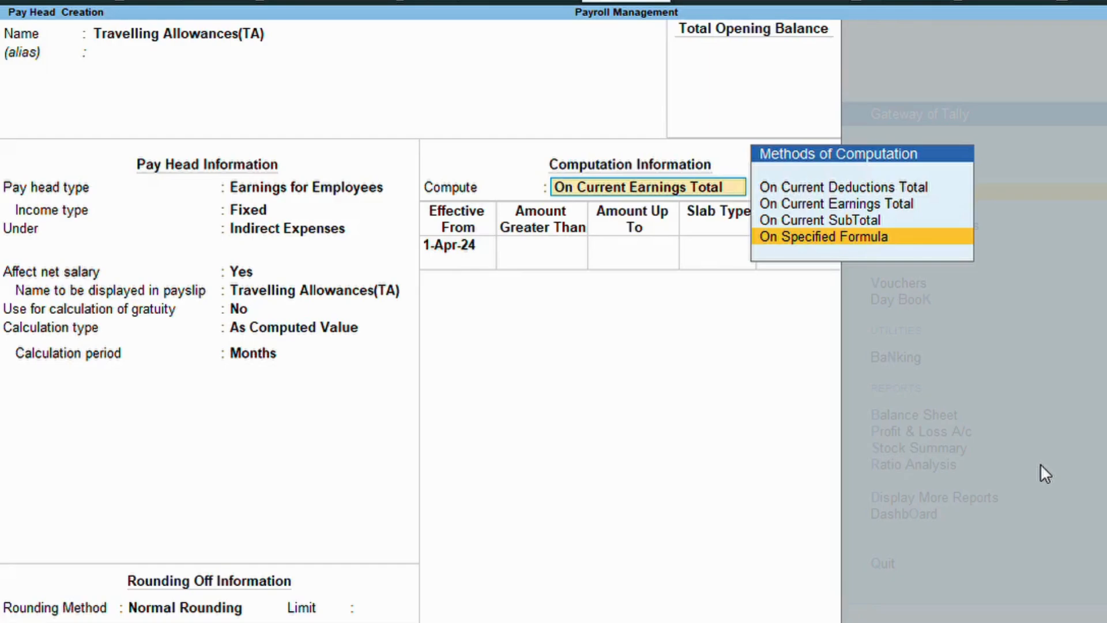
key("Return")
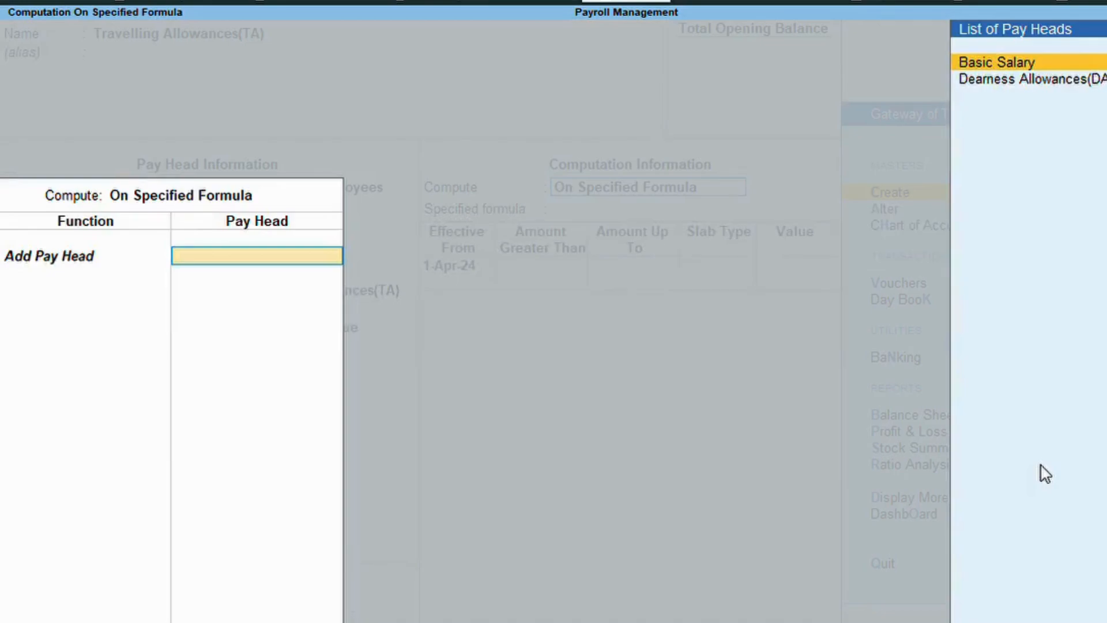
key("Return")
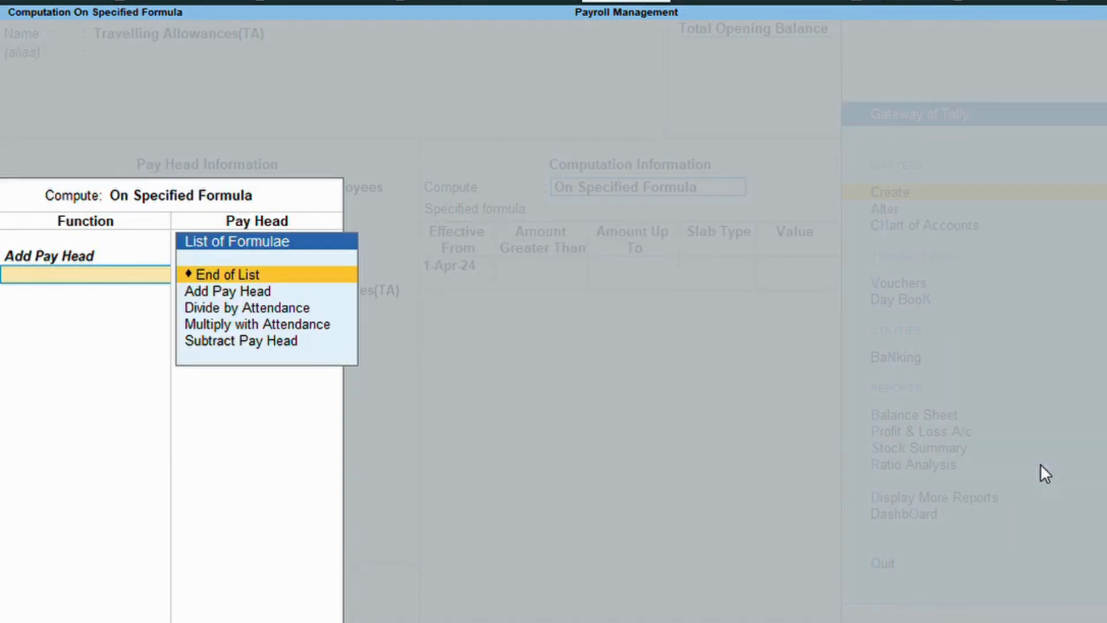
key("Return")
key("Return")
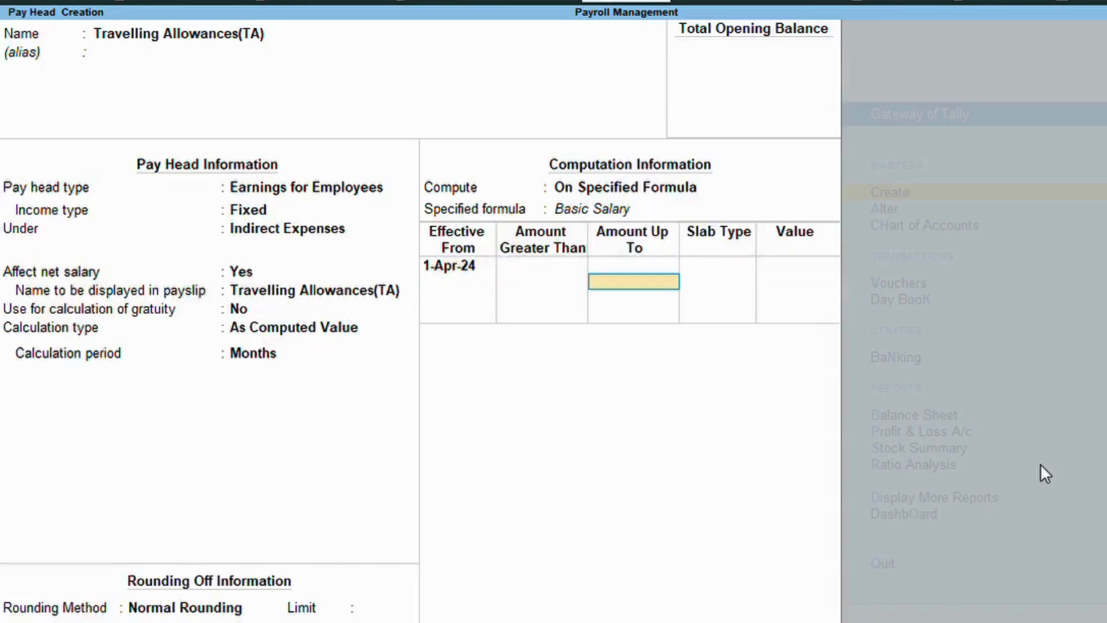
key("Return")
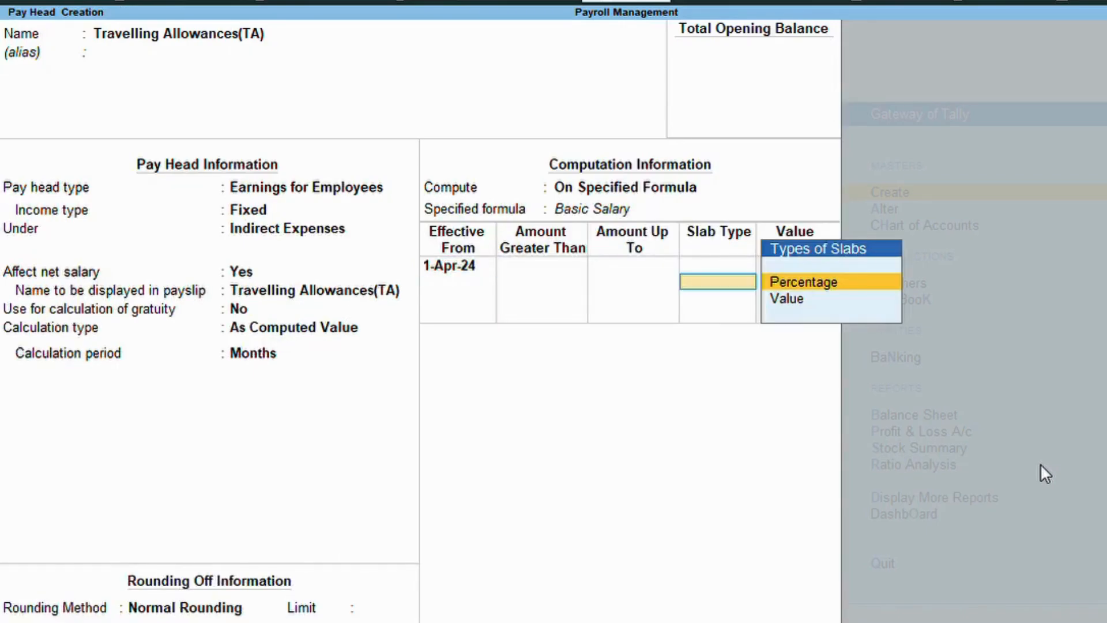
key("Return")
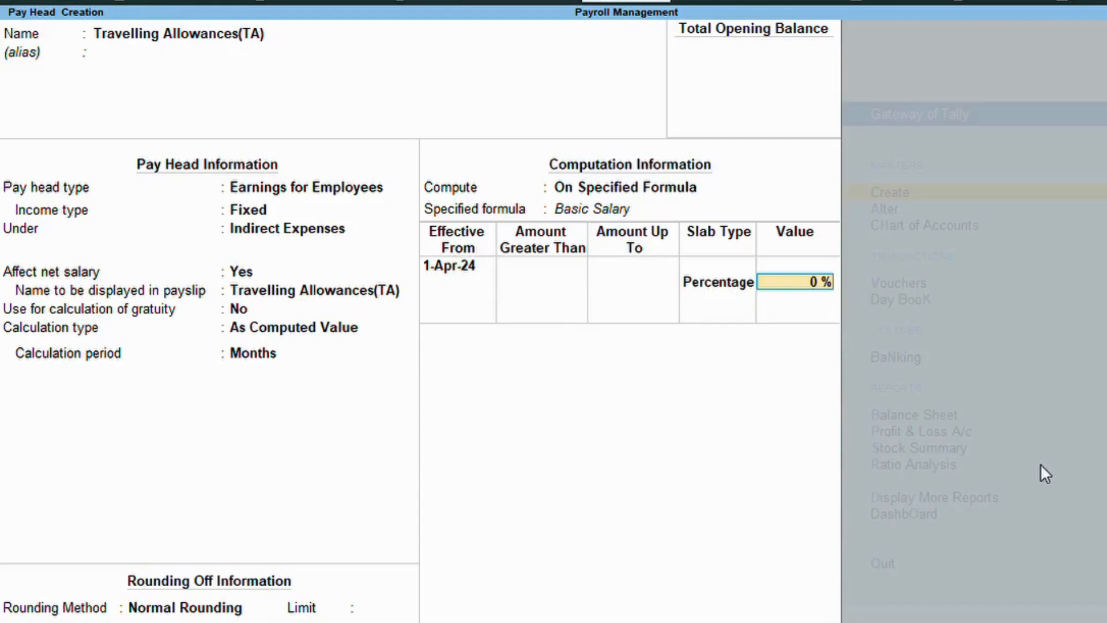
type("10")
key("Return")
key("Return")
key("Return")
key("Return")
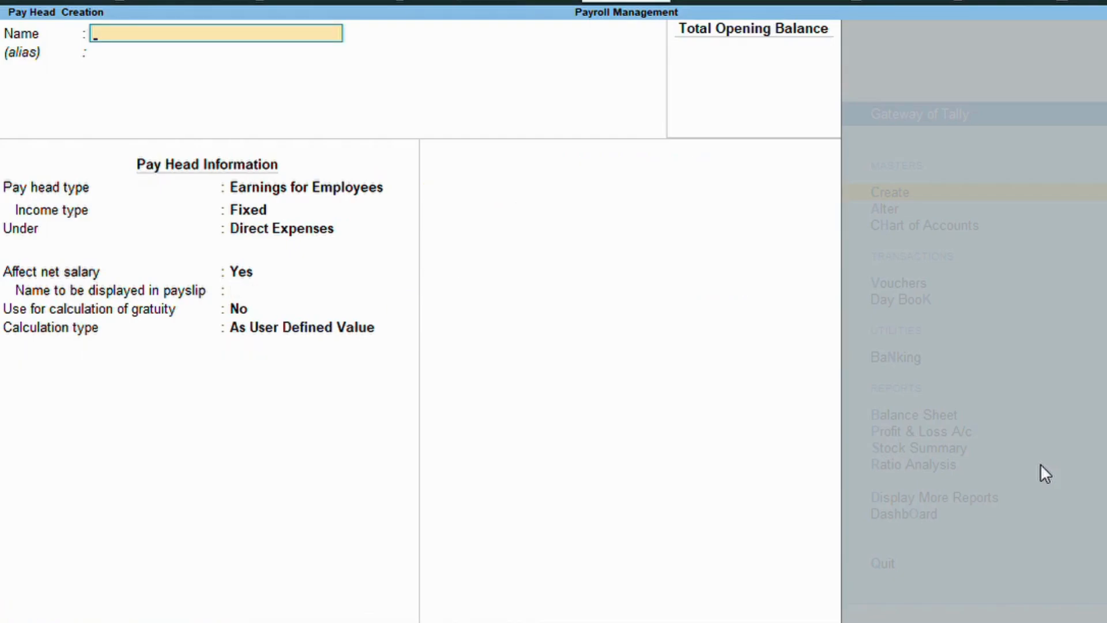
Create House Rent Allowances(HRA) as a fixed earning under Indirect Expenses, As Computed Value.
type("House Rent Allowanc")
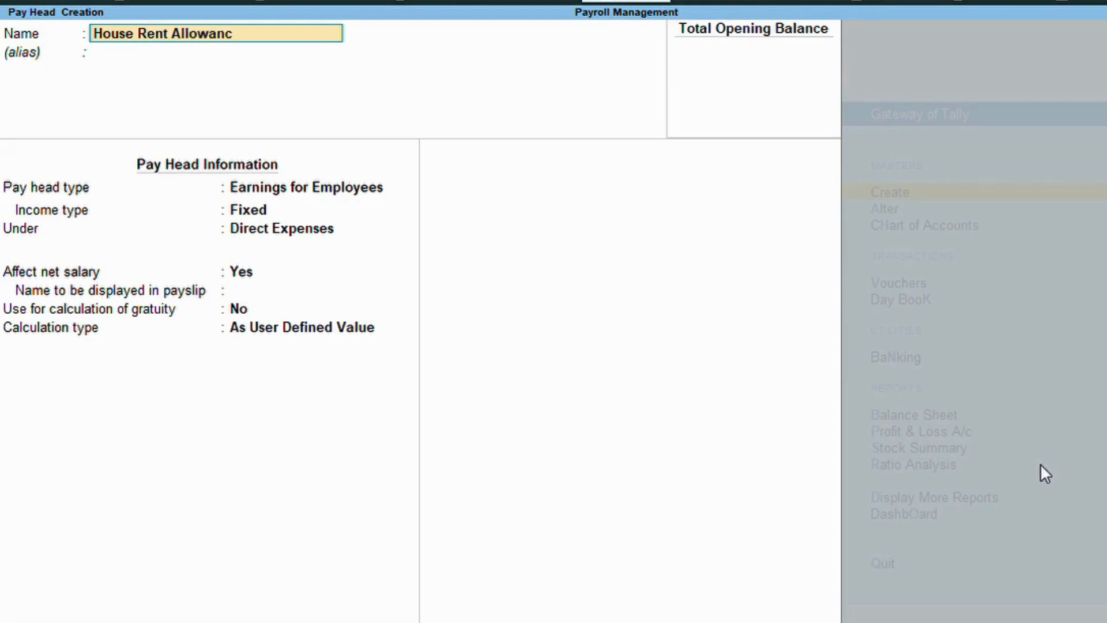
type("es(HRA)")
key("Return")
key("Return")
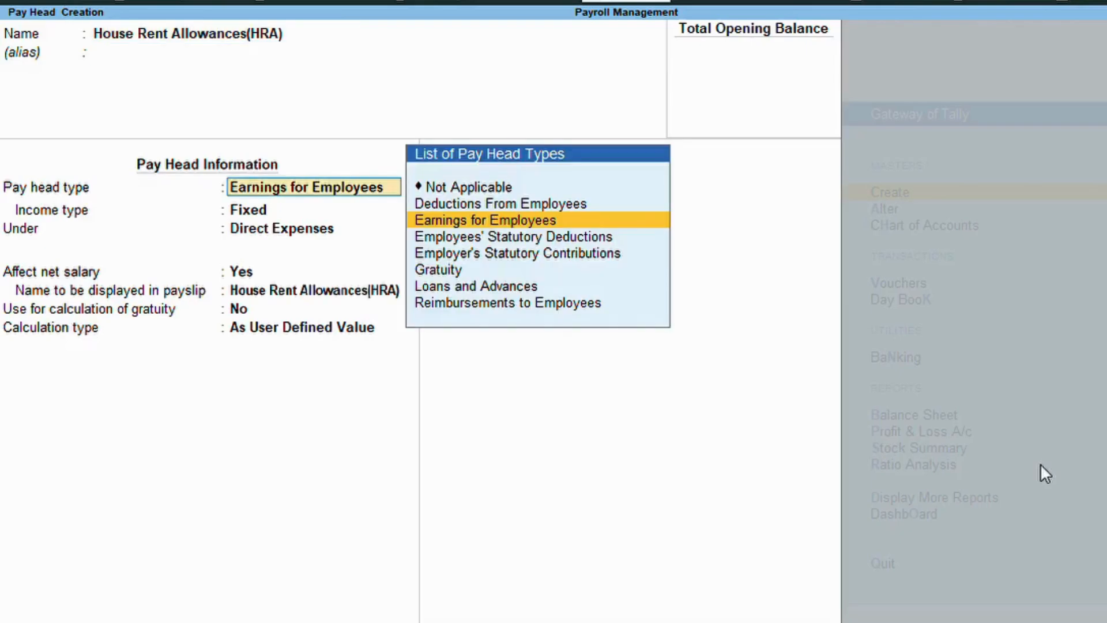
key("Return")
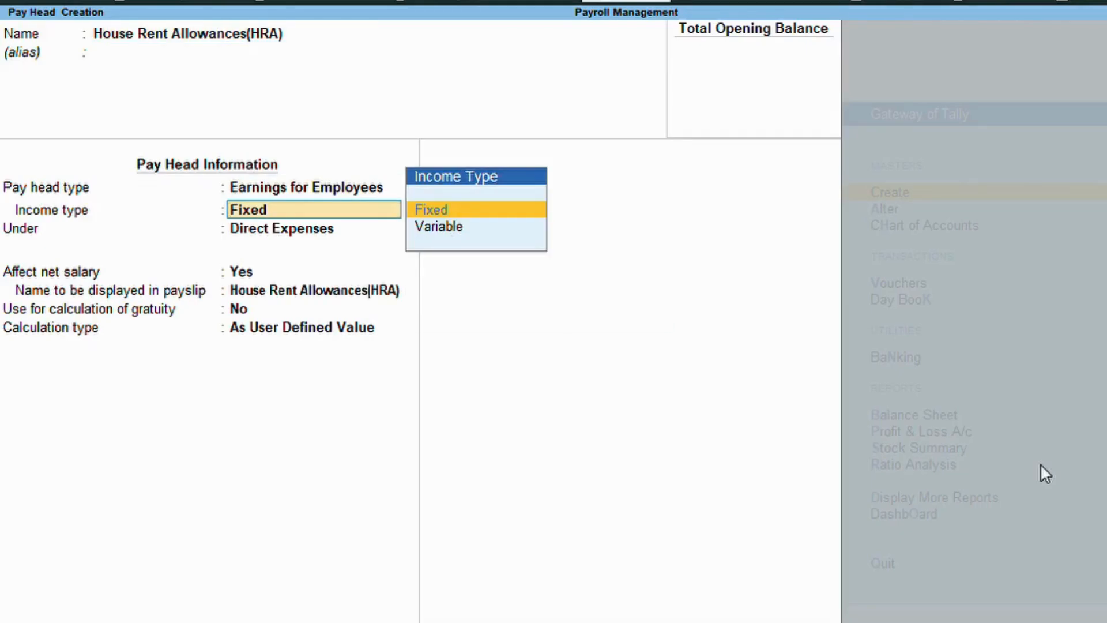
key("Return")
key("Down")
key("Return")
key("Return")
key("Return")
key("Return")
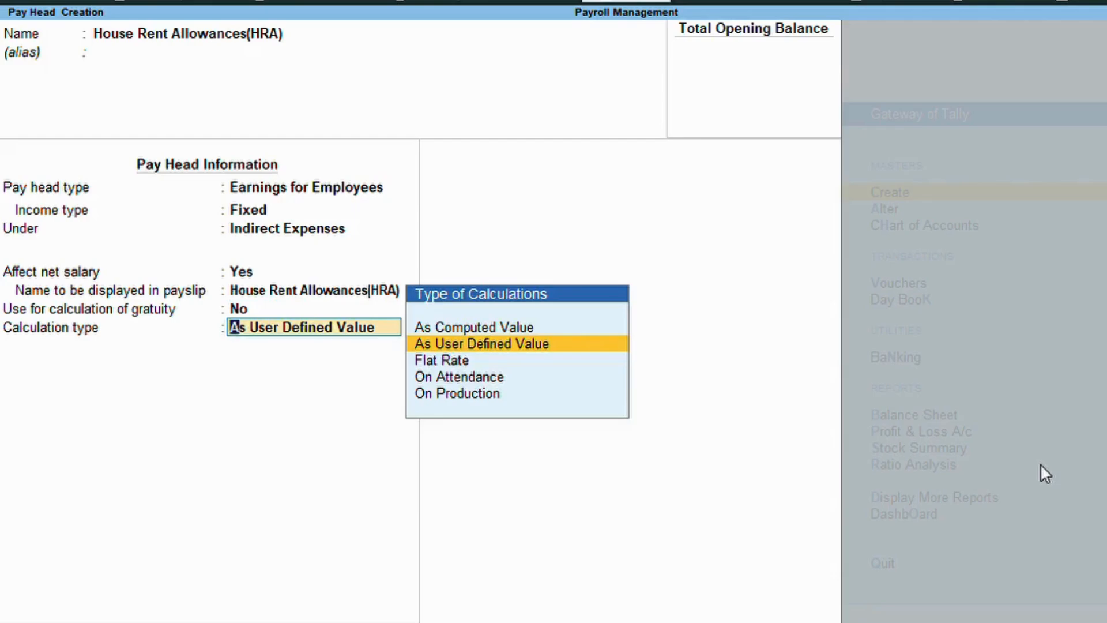
key("Up")
key("Return")
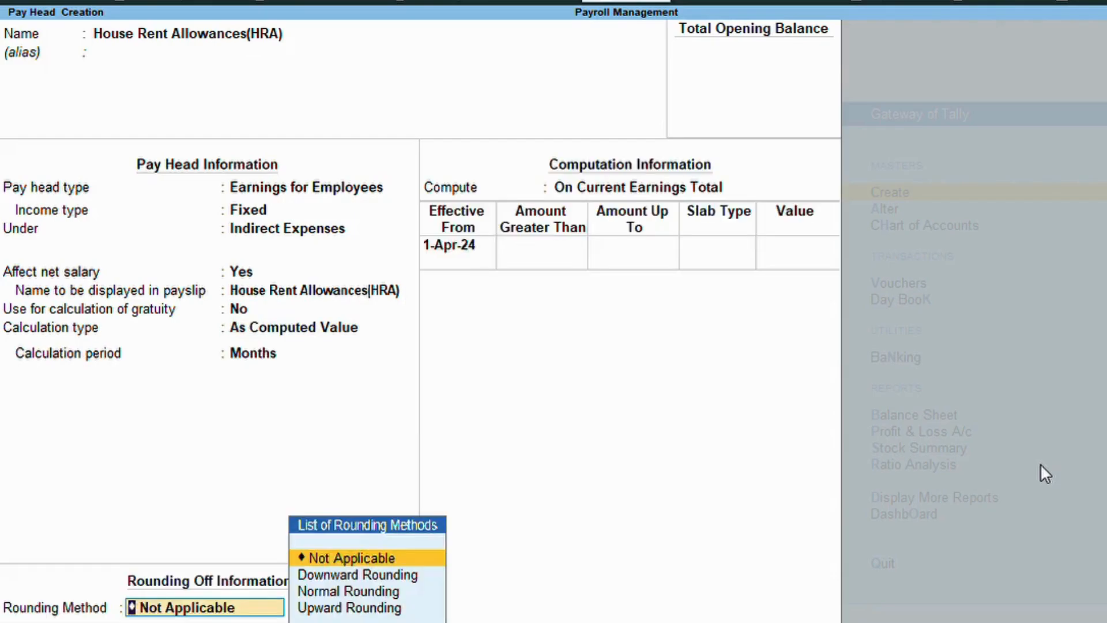
Give HRA normal rounding and a formula of 10% of Basic Salary, then save.
key("Down")
key("Down")
key("Return")
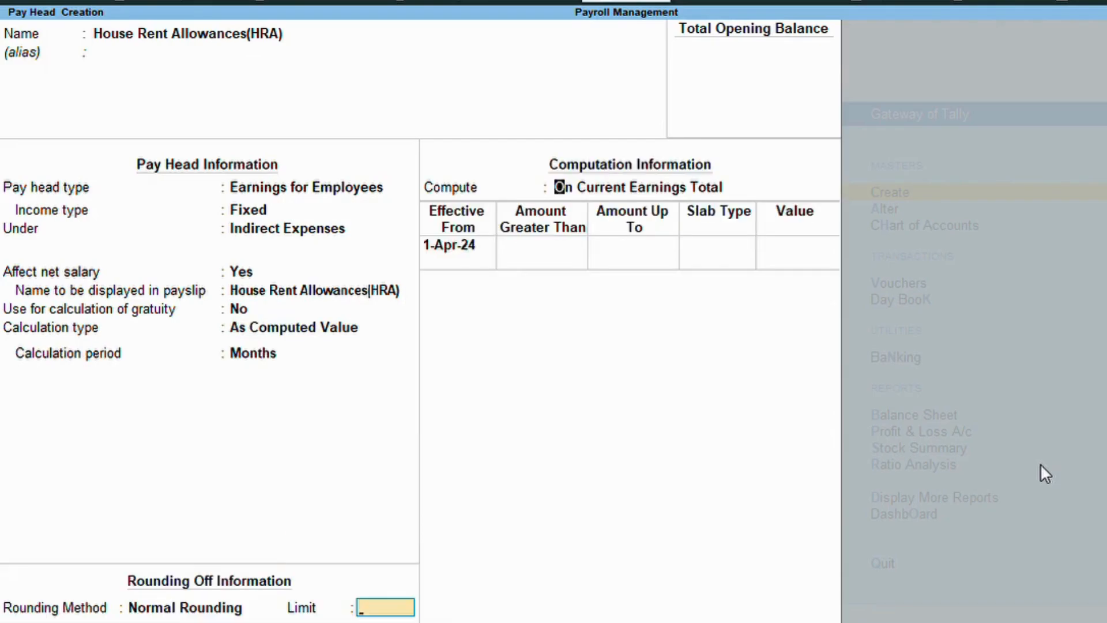
key("Return")
key("Down")
key("Down")
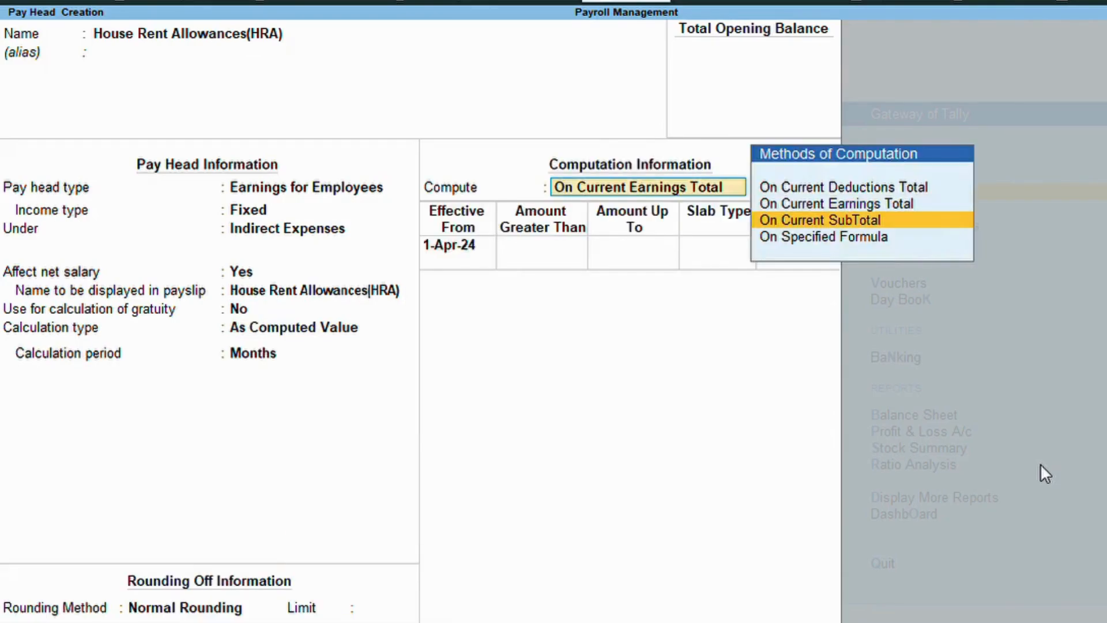
key("Return")
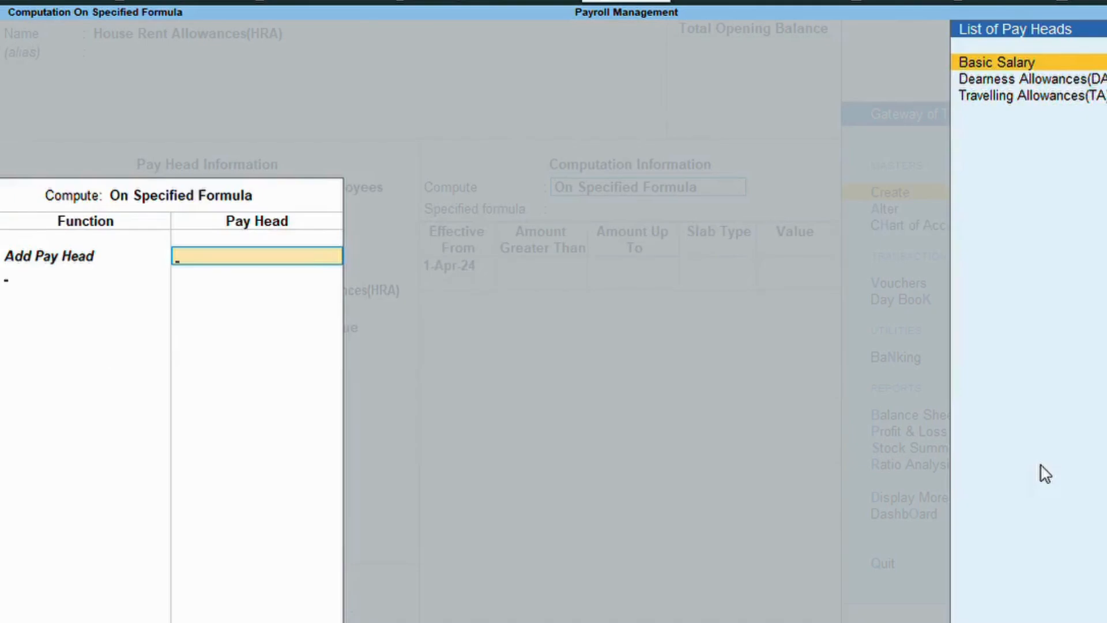
key("Return")
key("Return")
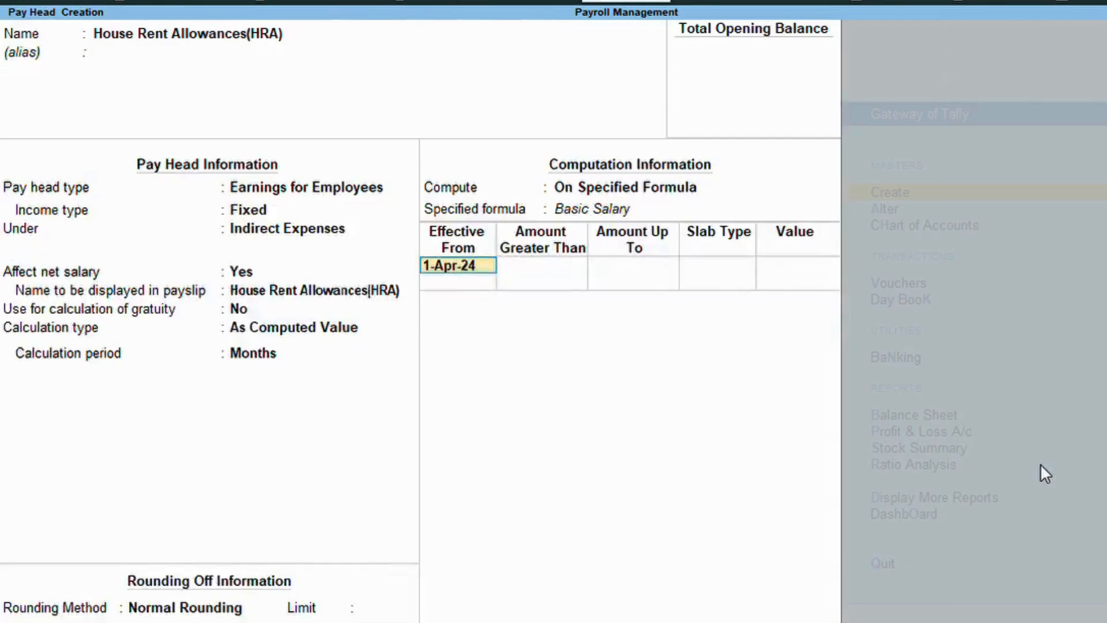
key("Return")
key("Return")
key("Return")
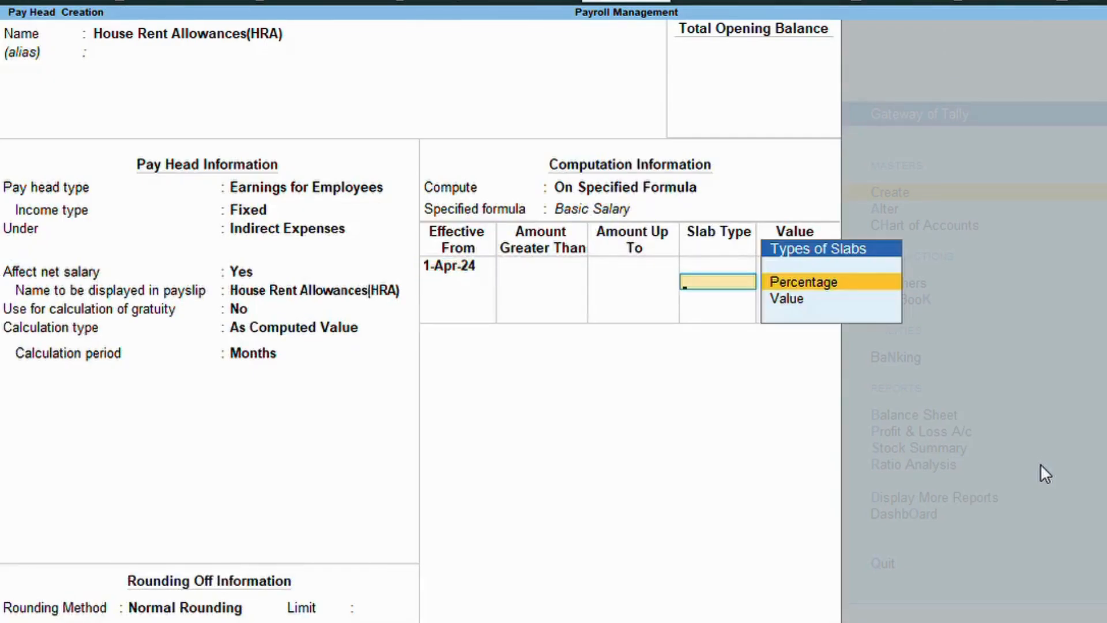
key("Return")
type("10")
key("Return")
key("Return")
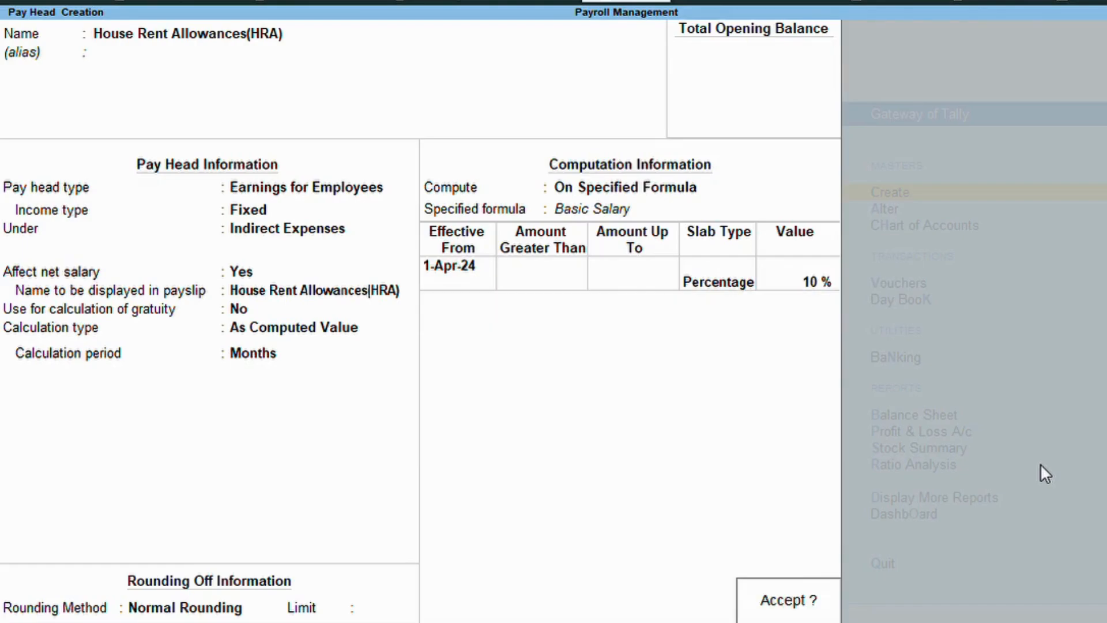
key("Return")
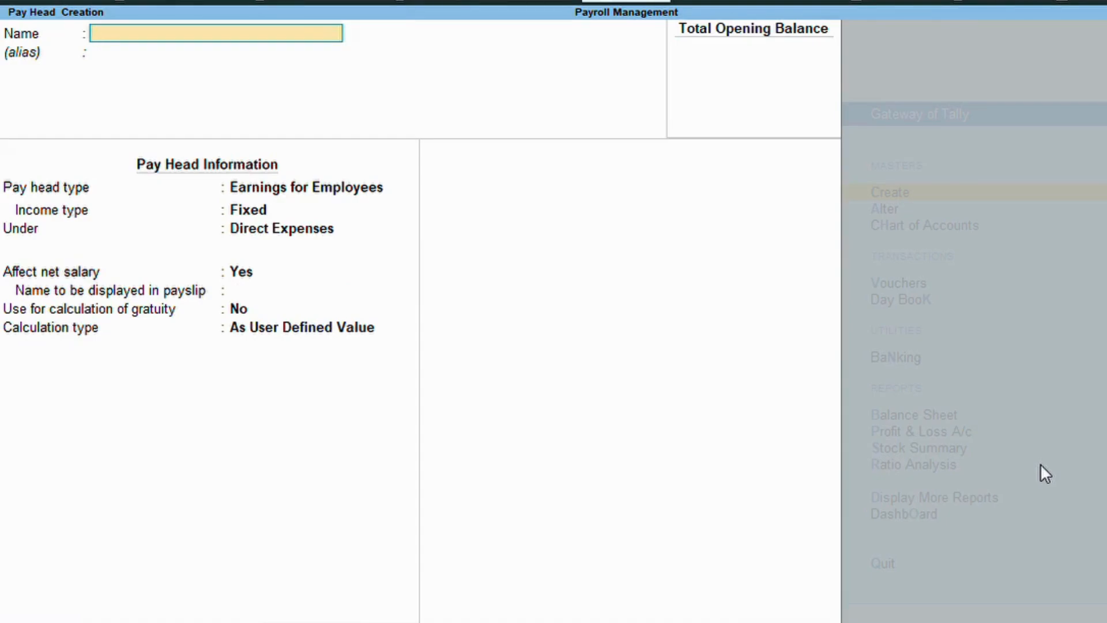
Name the pay head Overtime as a fixed employee earning under Indirect Expenses.
type("Overtime")
key("Return")
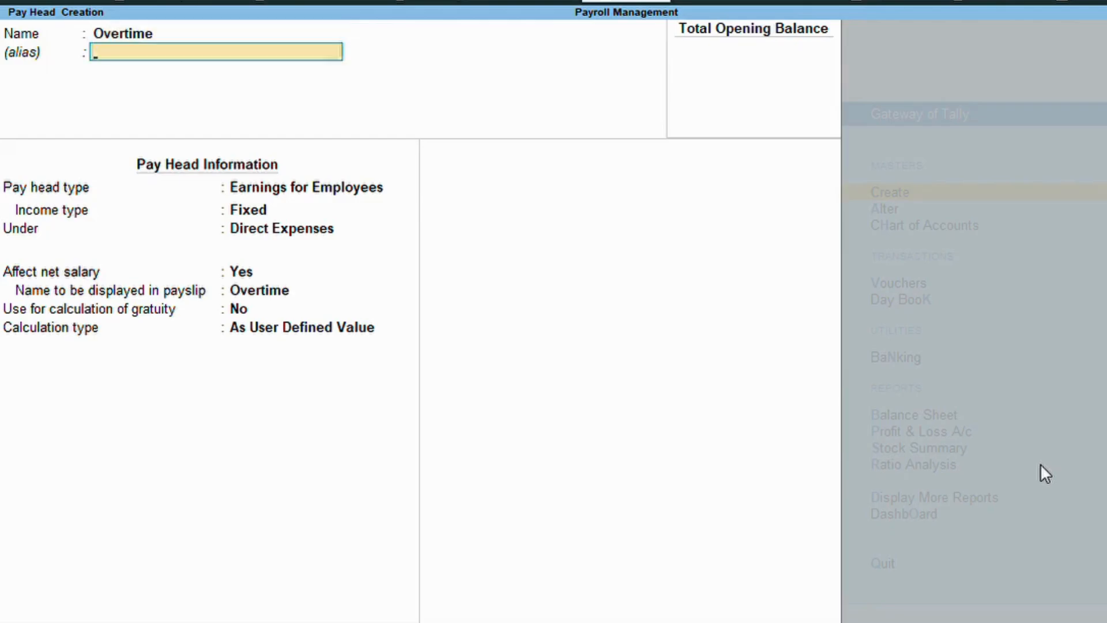
key("Return")
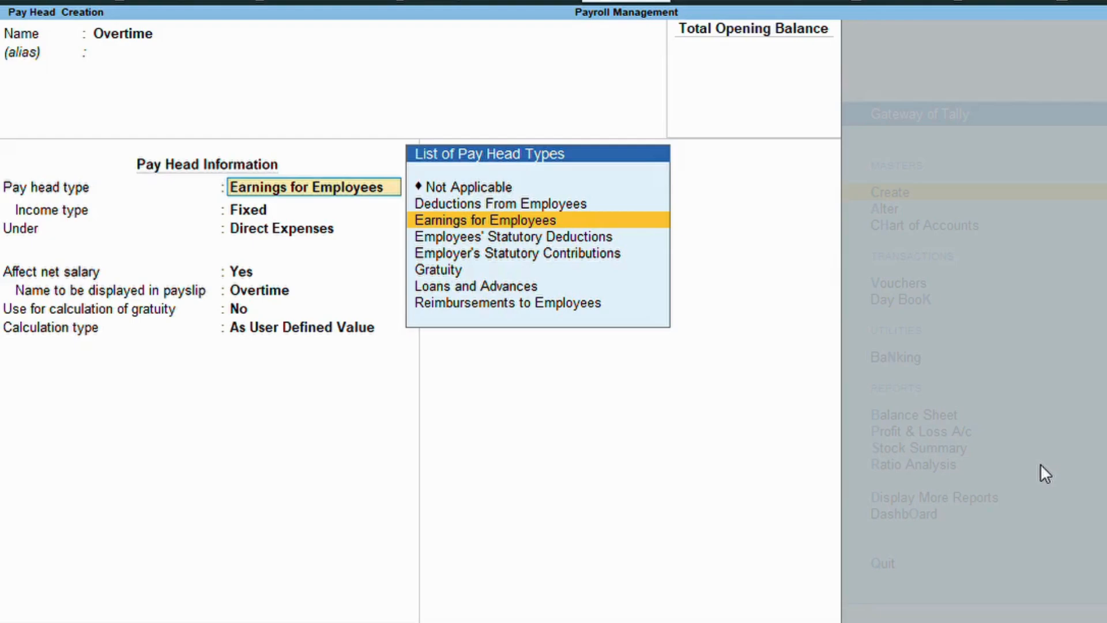
key("Return")
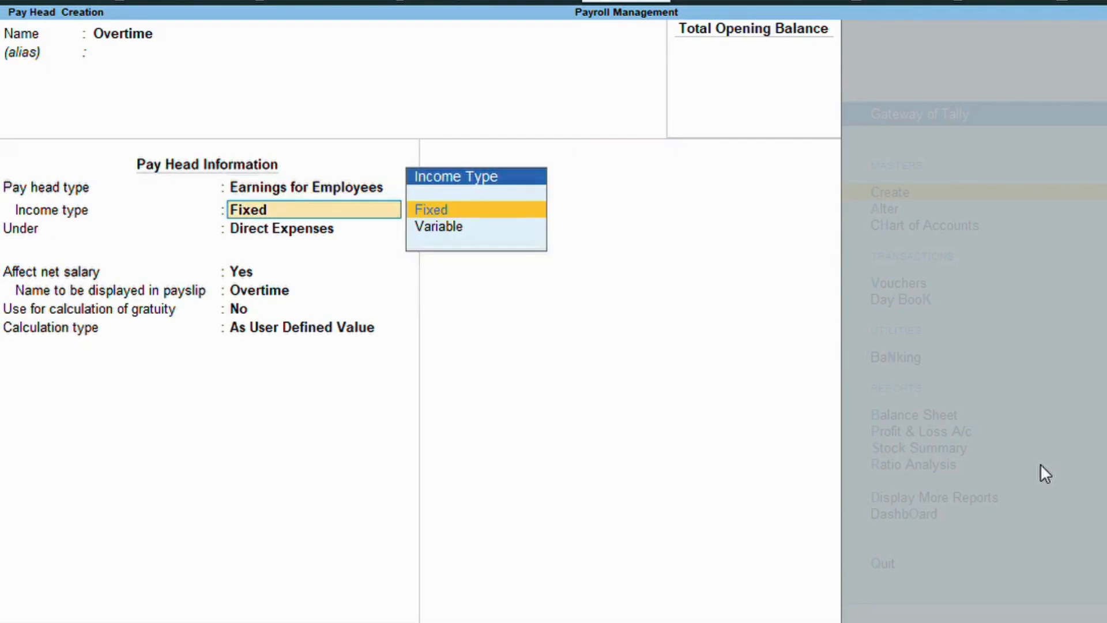
key("Return")
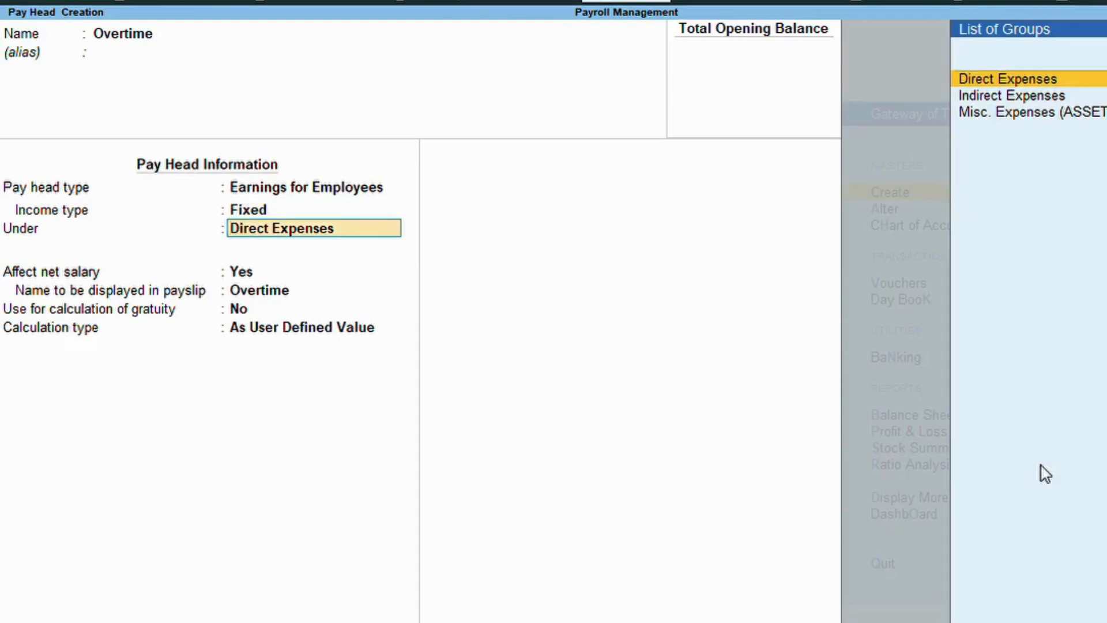
key("Down")
key("Return")
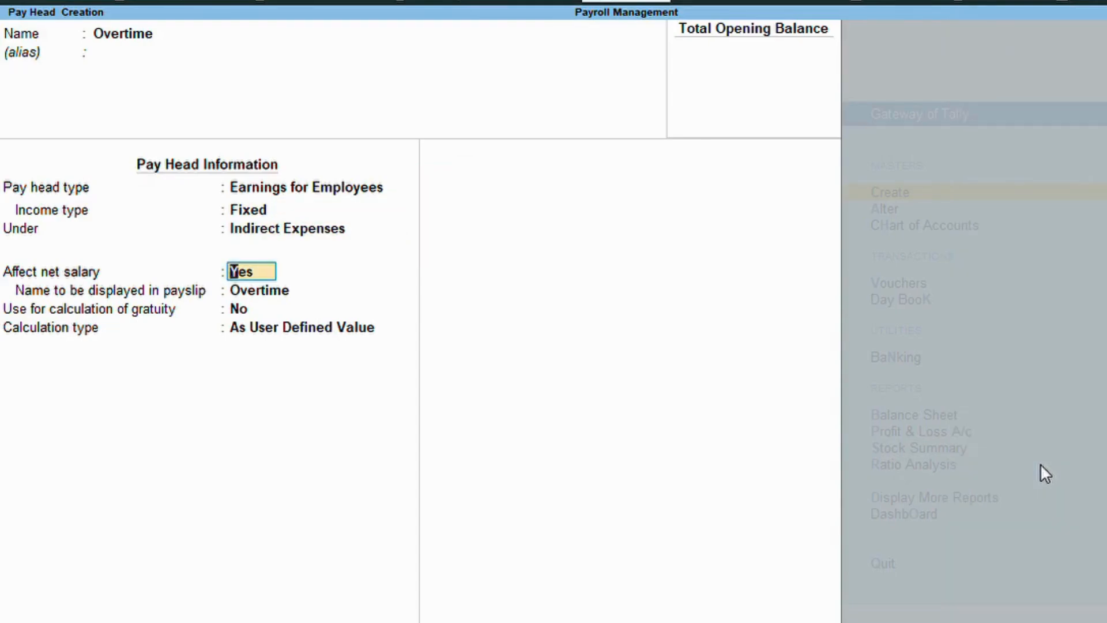
key("Return")
key("Return")
key("Return")
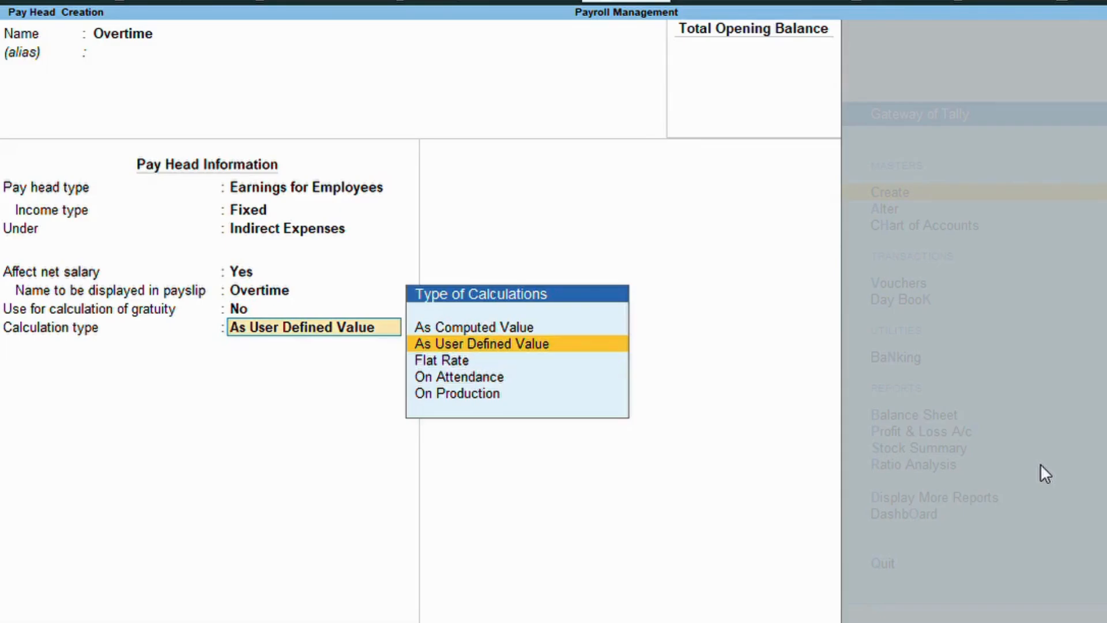
Calculate Overtime On Production with Overtime production type and Normal Rounding, then save.
key("Up")
key("Return")
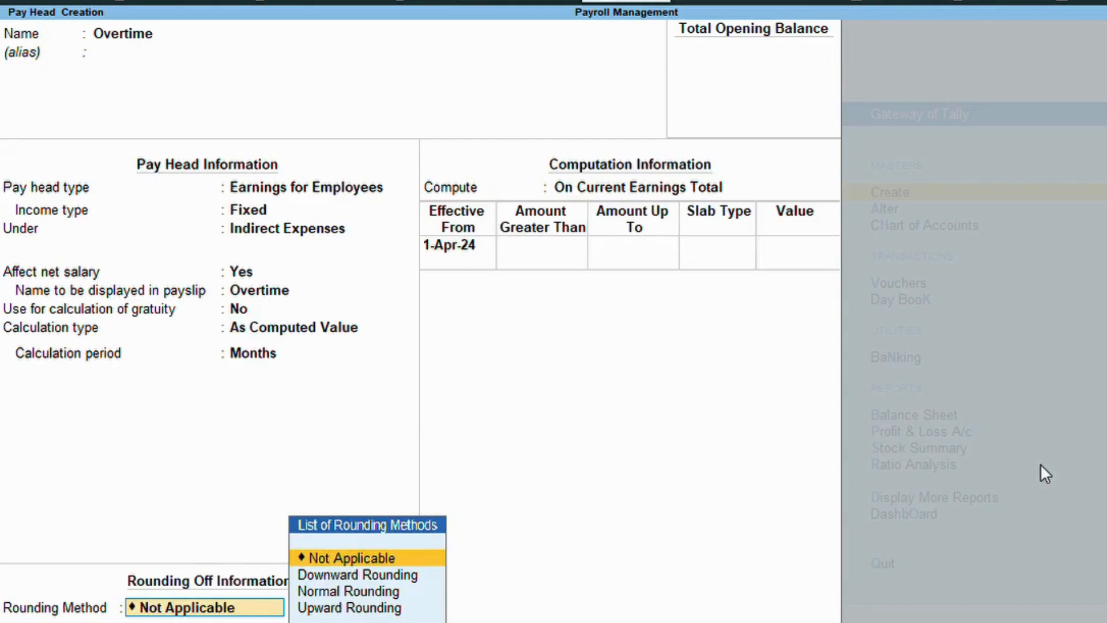
key("BackSpace")
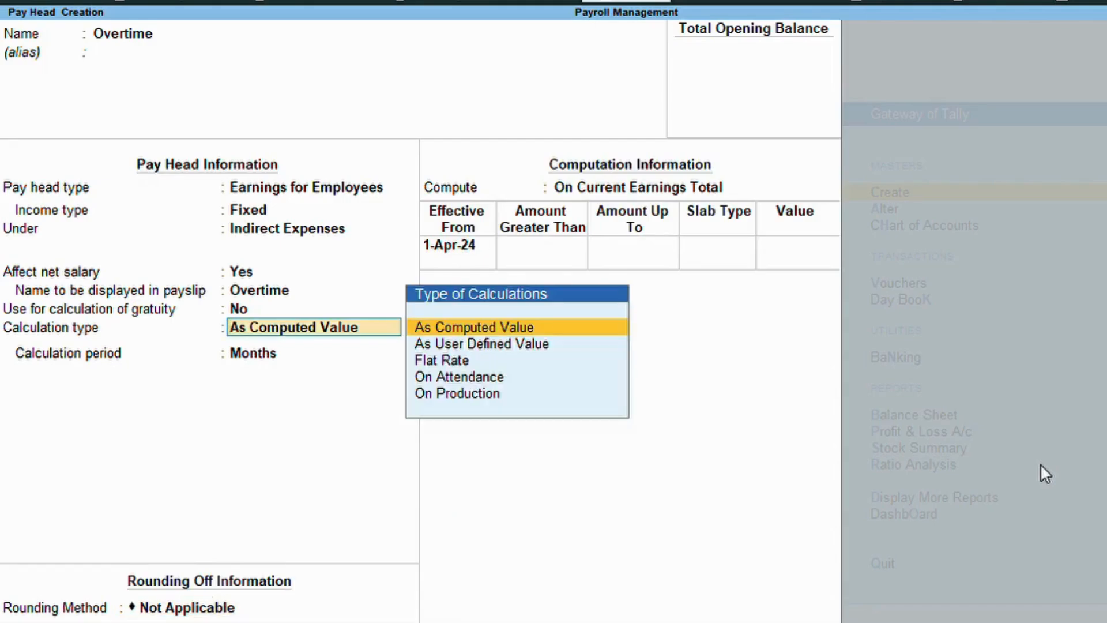
key("Down")
key("Down")
key("Down")
key("Down")
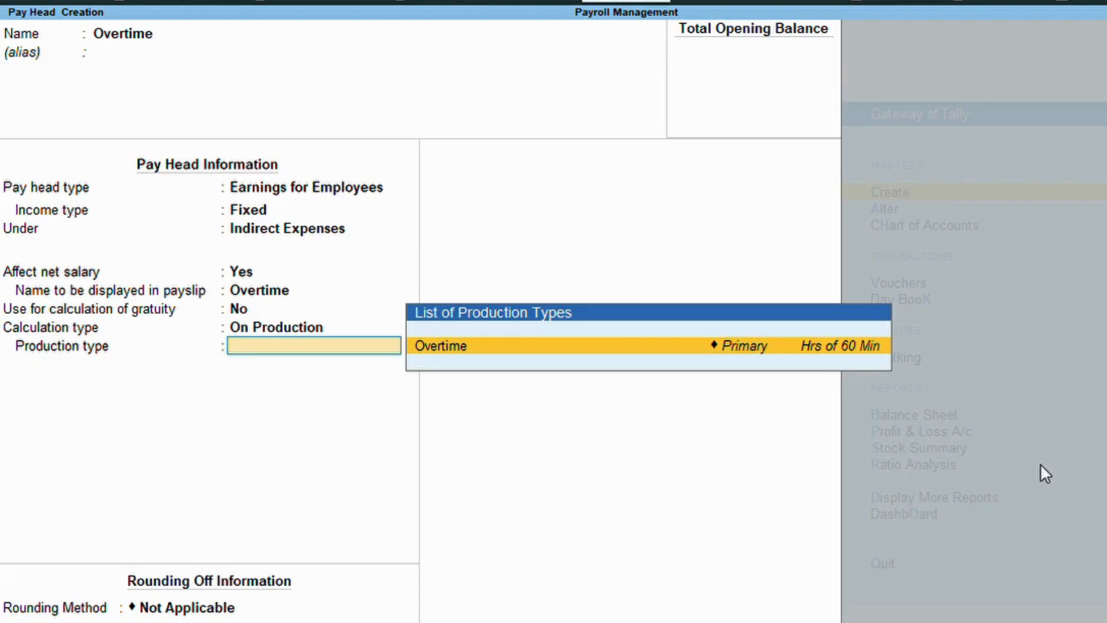
key("Return")
key("Down")
key("Down")
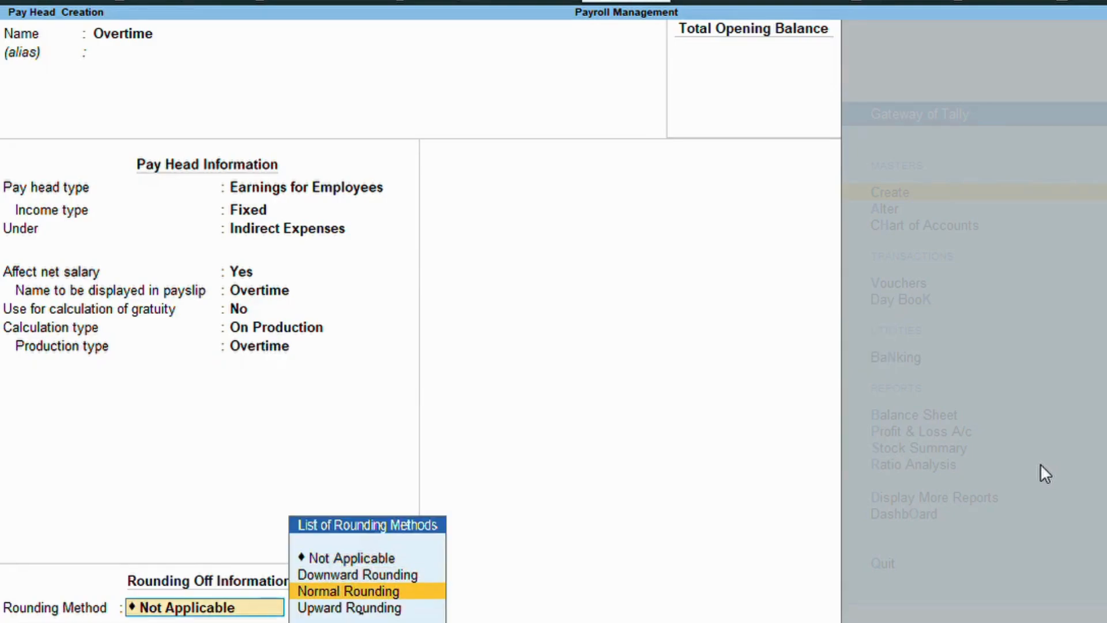
key("Return")
key("Return")
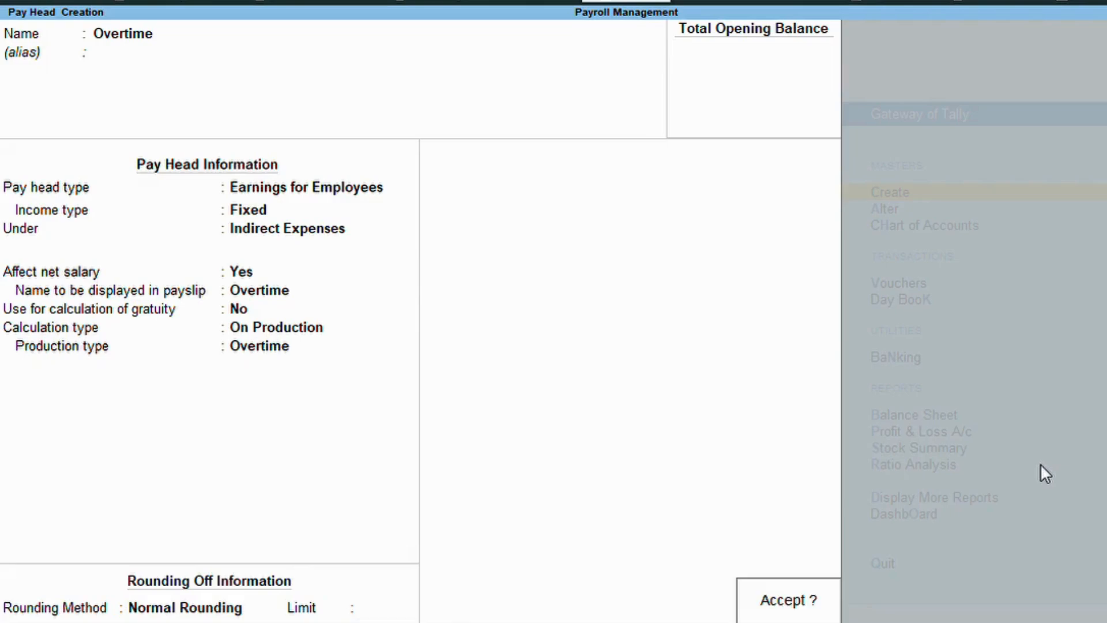
key("Return")
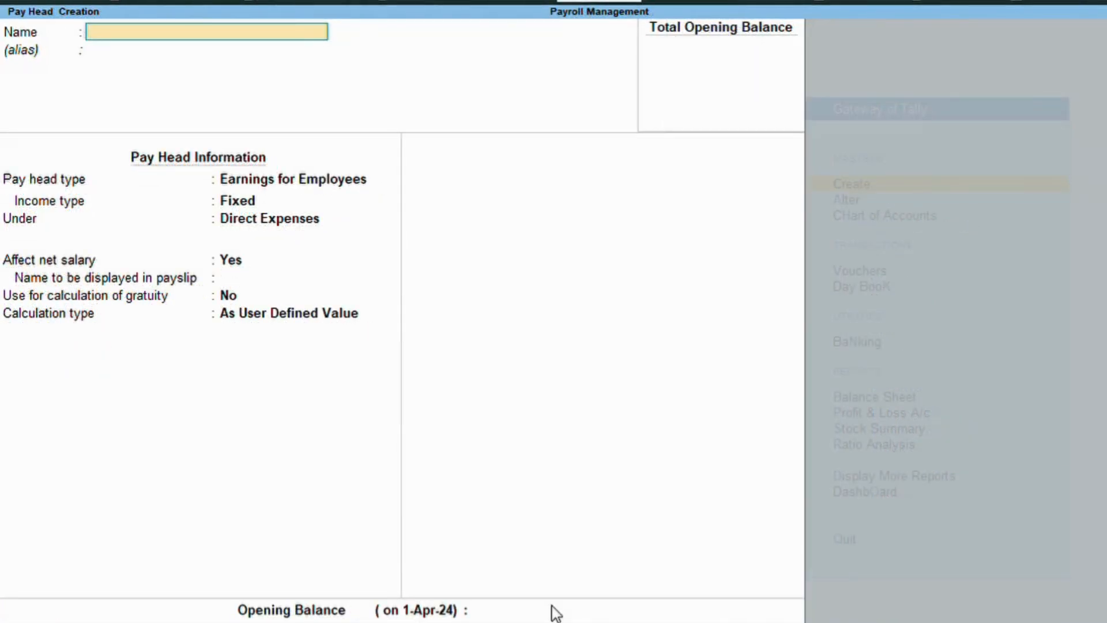
Name the pay head Bonus as a fixed employee earning under Indirect Expenses.
type("Boun")
key("BackSpace")
key("BackSpace")
type("nus")
key("Return")
key("Return")
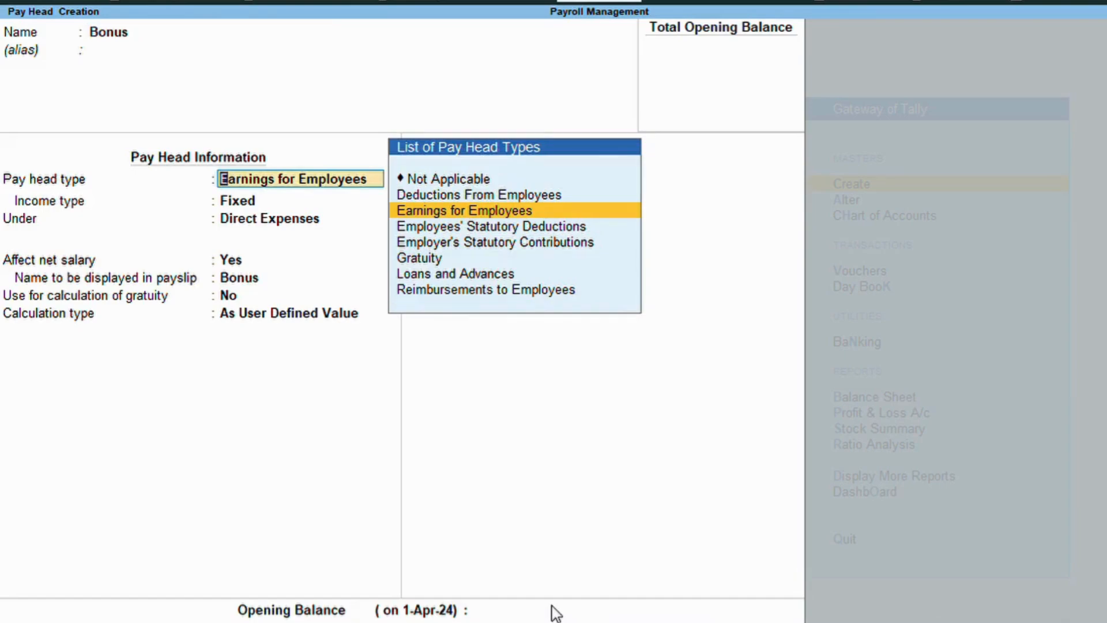
key("Return")
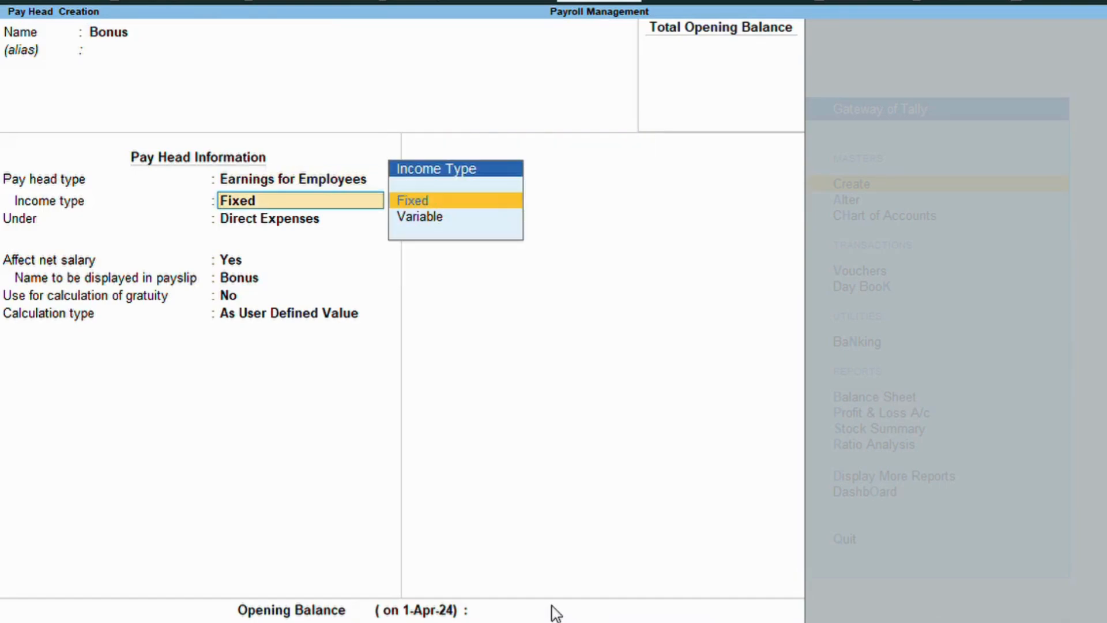
key("Return")
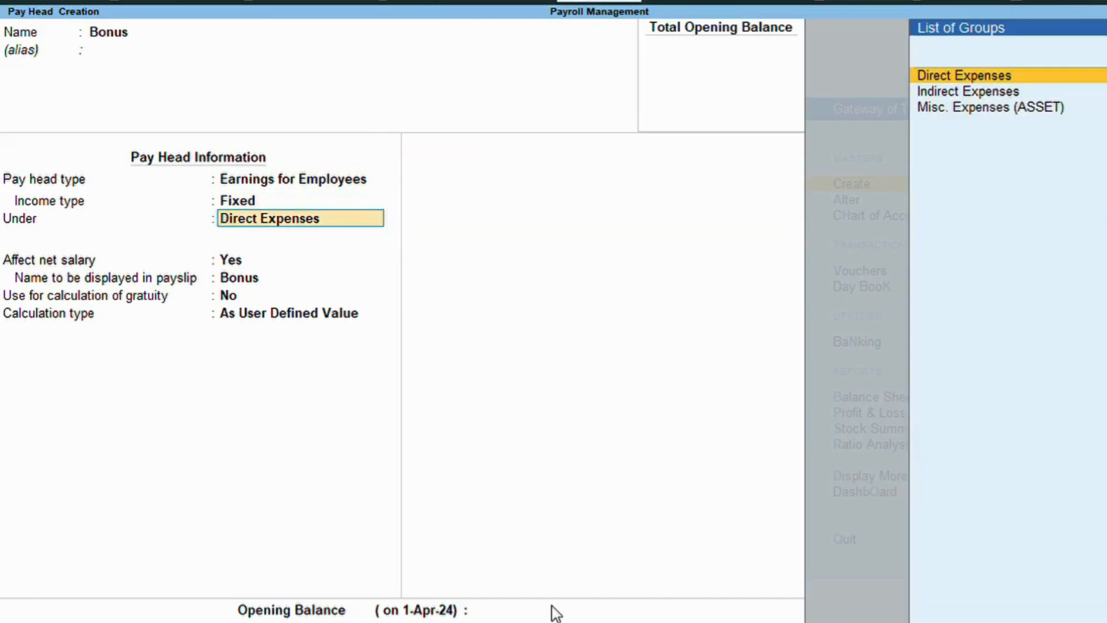
key("Down")
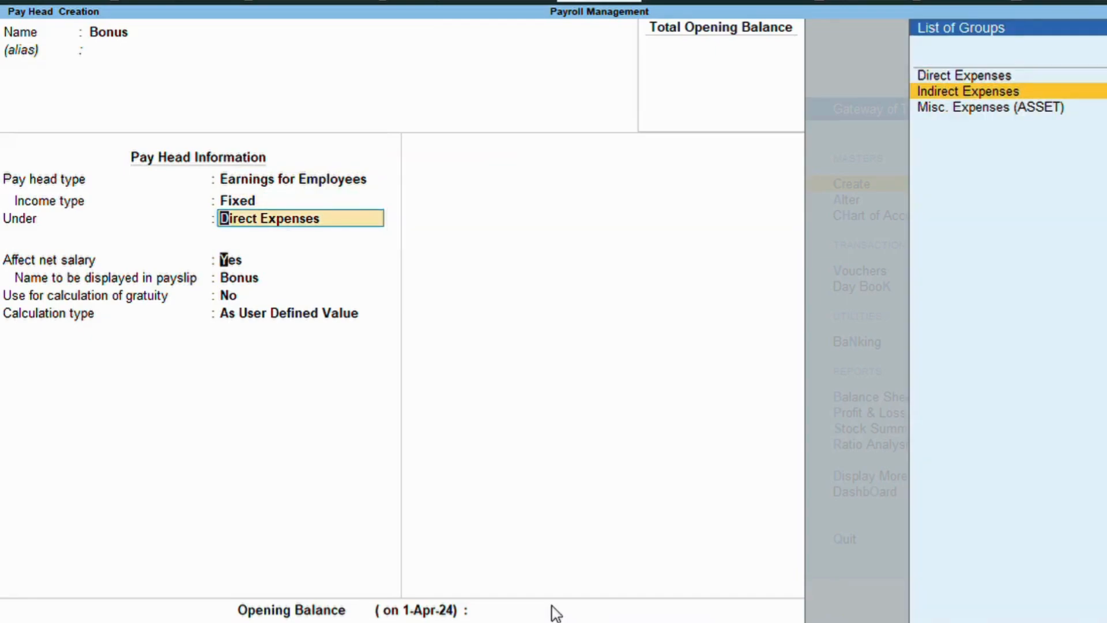
key("Return")
key("Return")
key("Return")
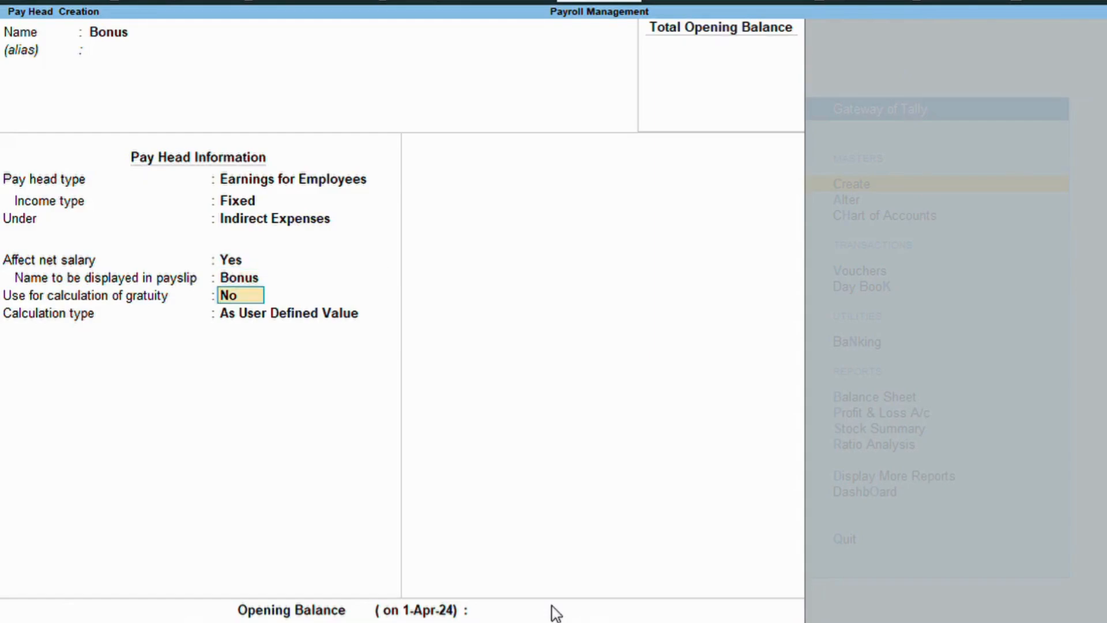
key("Return")
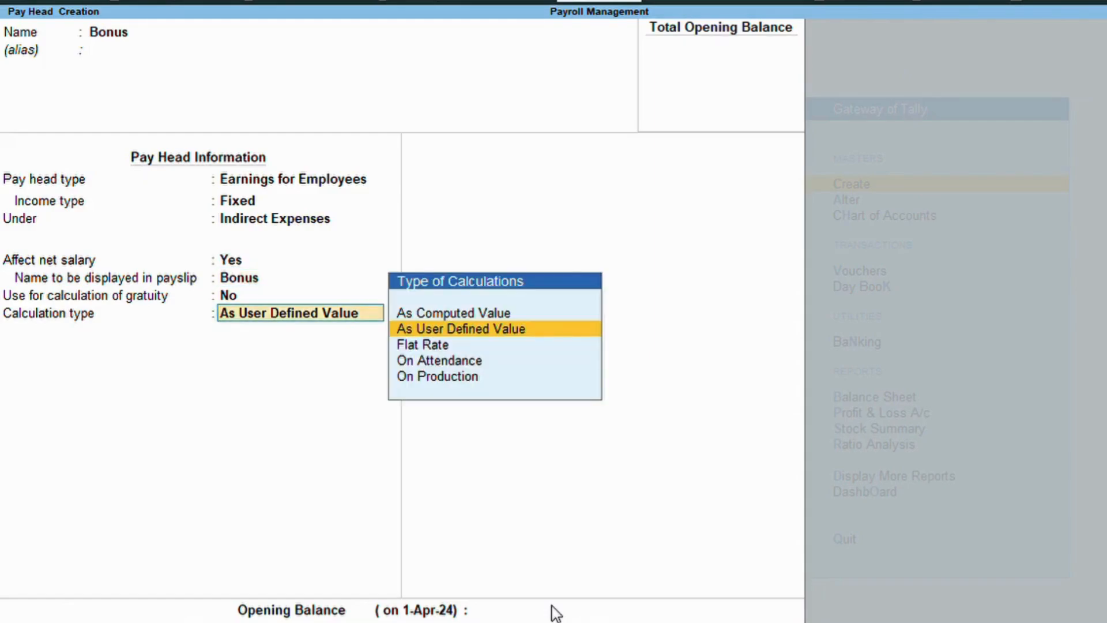
Set Bonus to a Flat Rate per Month with Normal Rounding and save it.
key("Down")
key("Return")
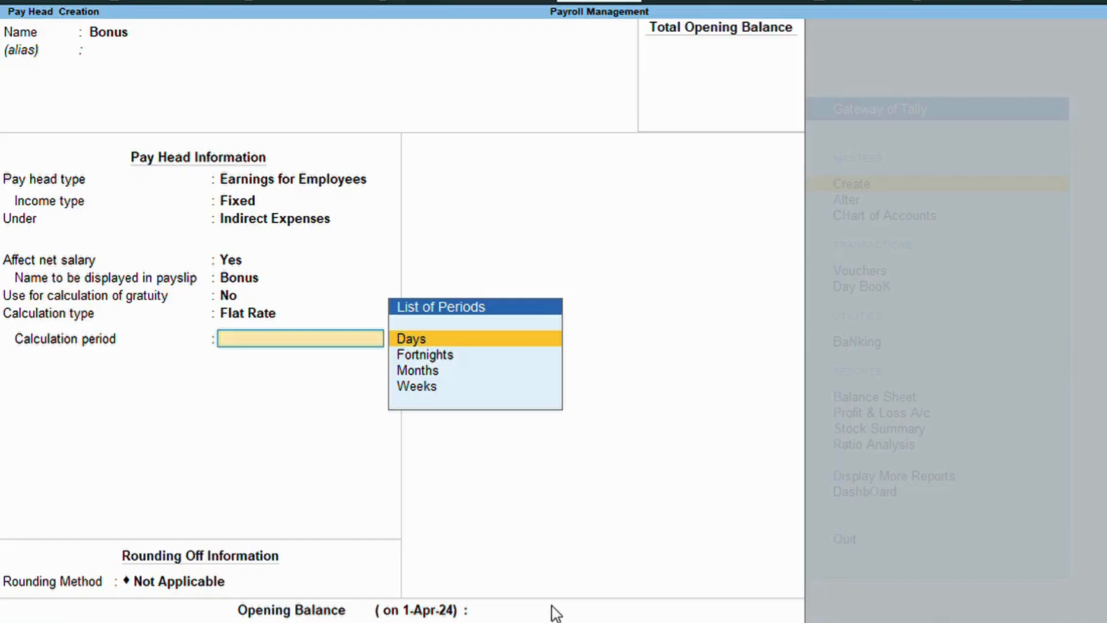
key("Down")
key("Down")
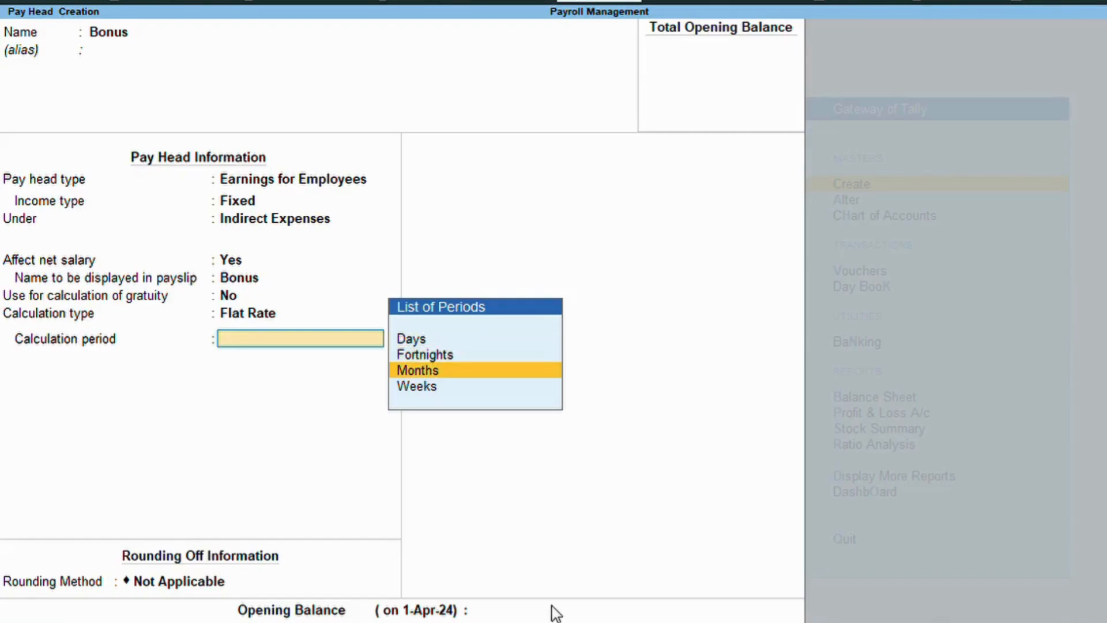
key("Return")
key("Down")
key("Down")
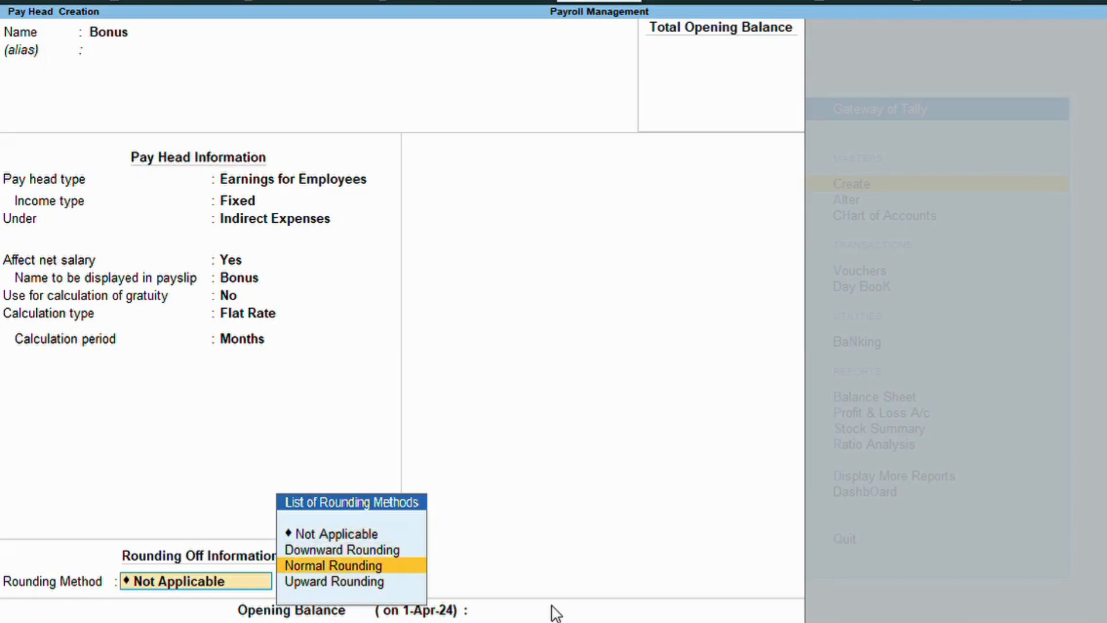
key("Return")
key("Return")
key("Return")
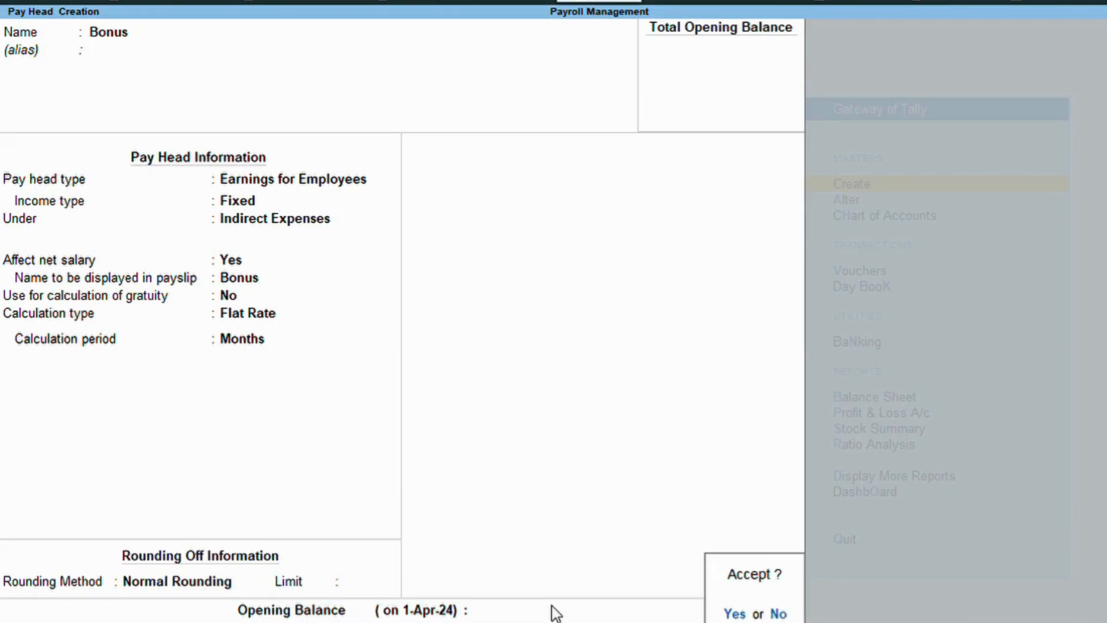
key("Return")
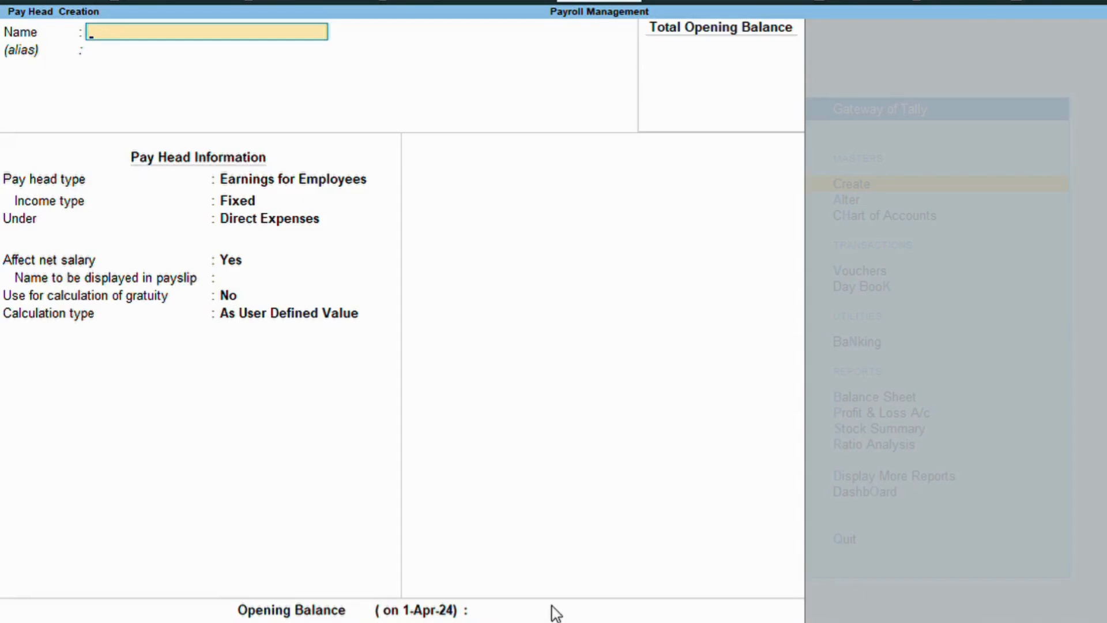
Create Provided Fund(PF) as a Deductions From Employees pay head under Current Liabilities.
type("Provided Fun")
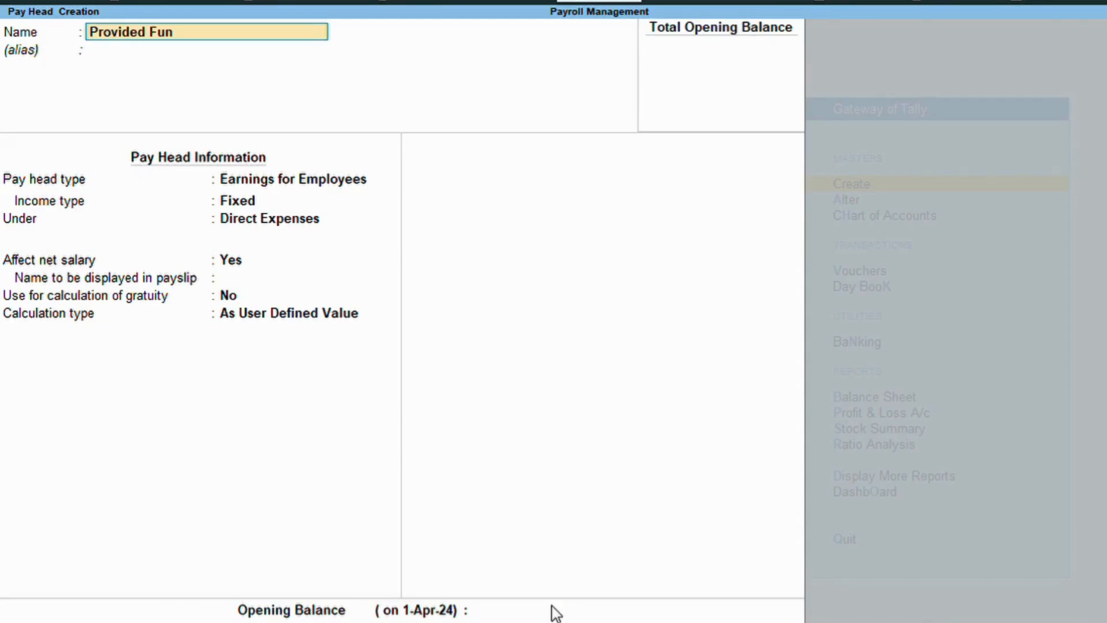
type("d")
key("Return")
key("Return")
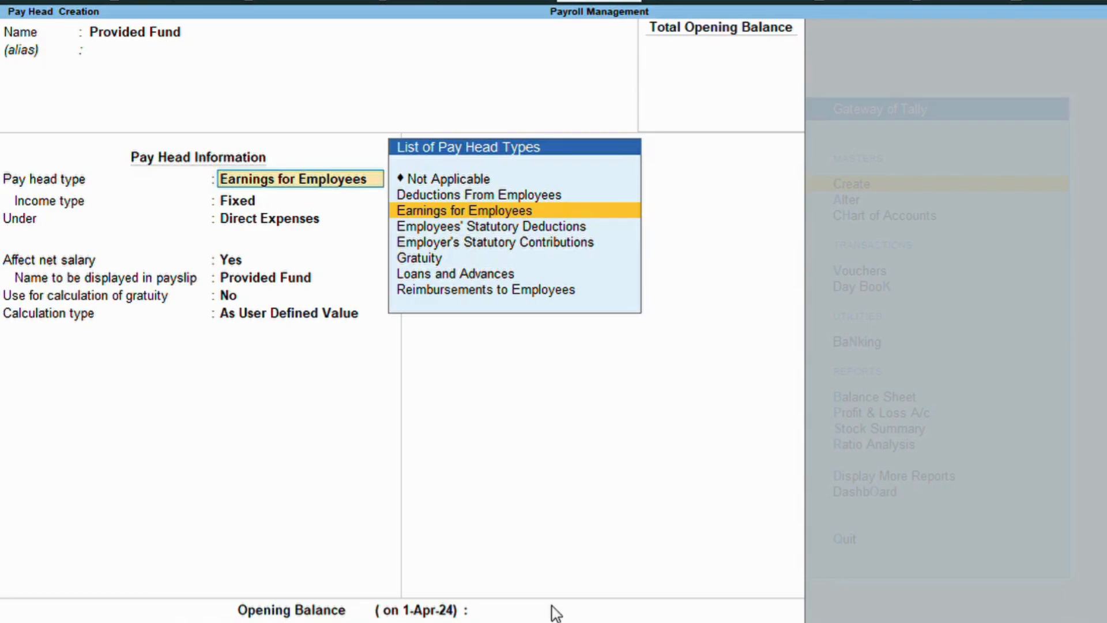
key("Up")
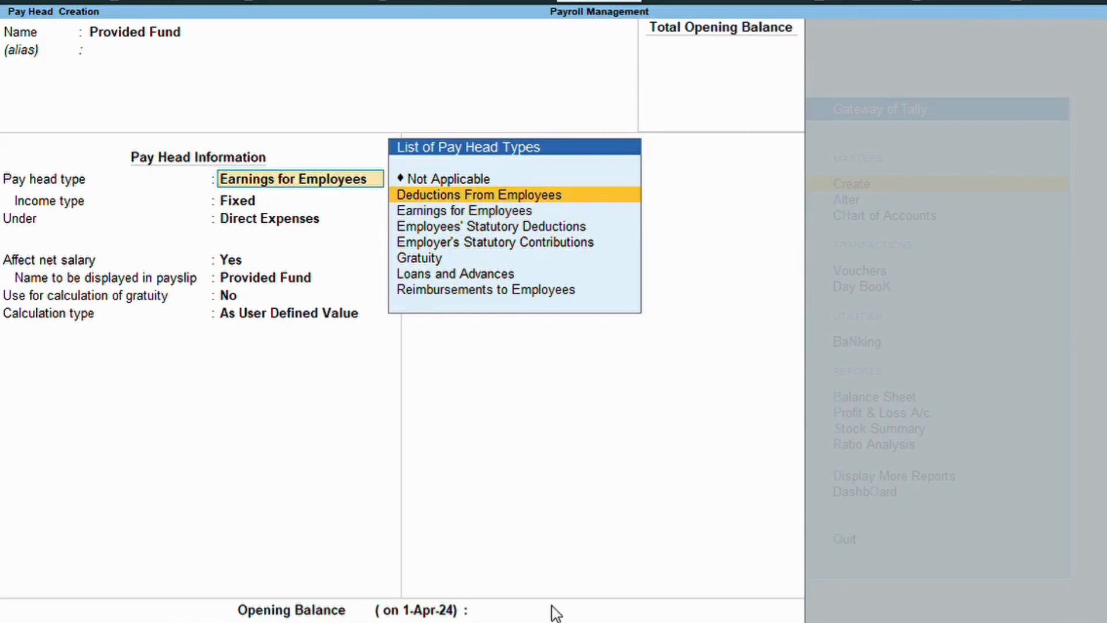
key("Return")
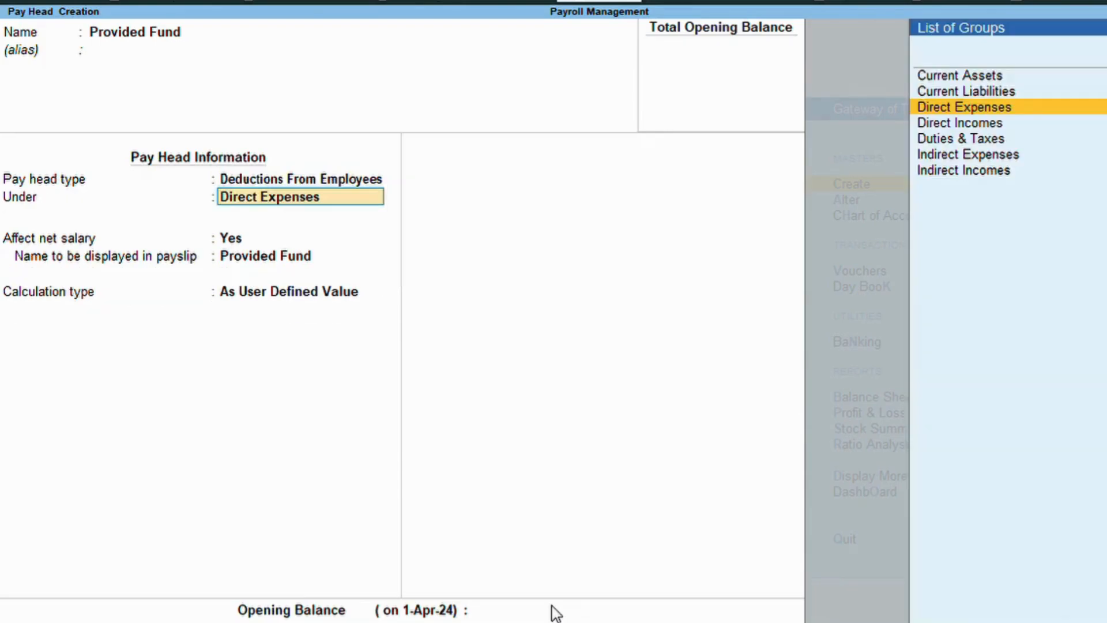
key("BackSpace")
key("BackSpace")
key("BackSpace")
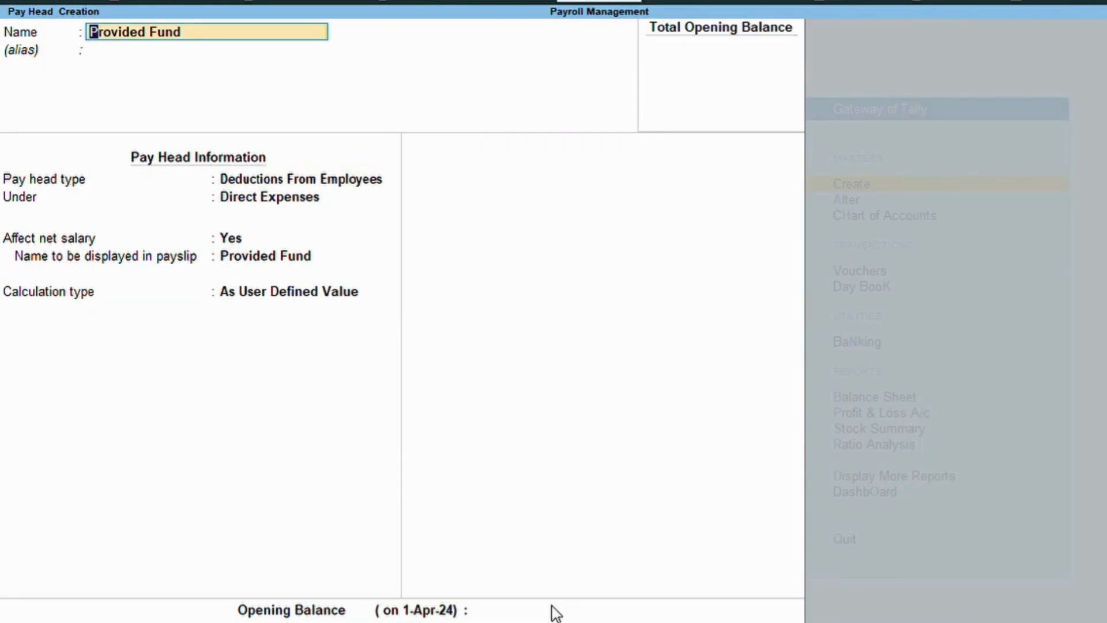
type("(PF)")
key("Return")
key("Return")
key("Return")
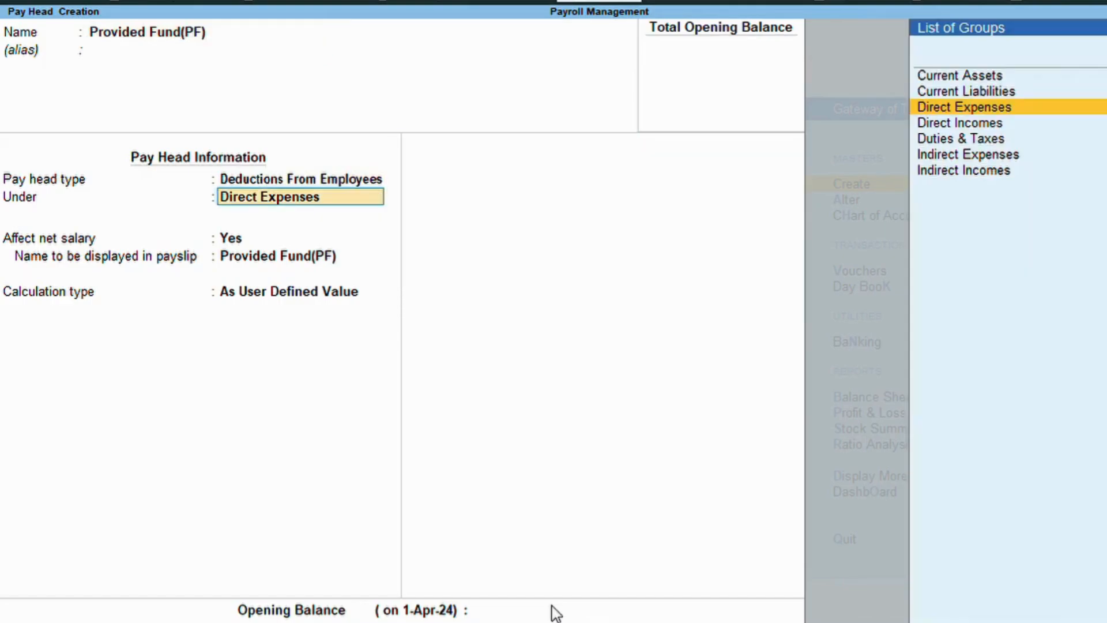
key("Up")
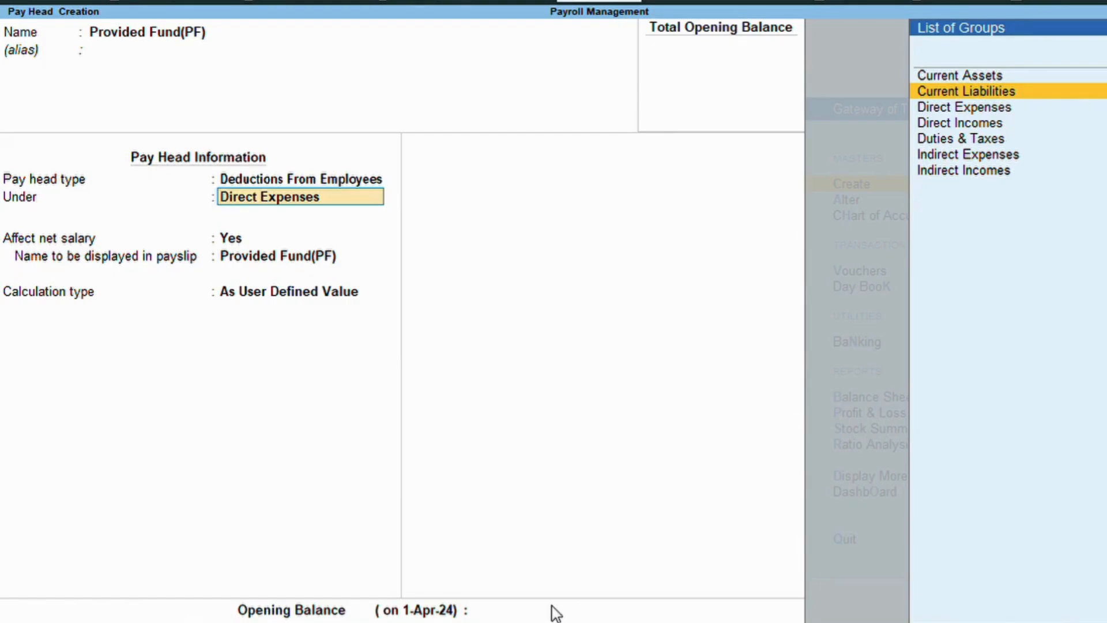
key("Return")
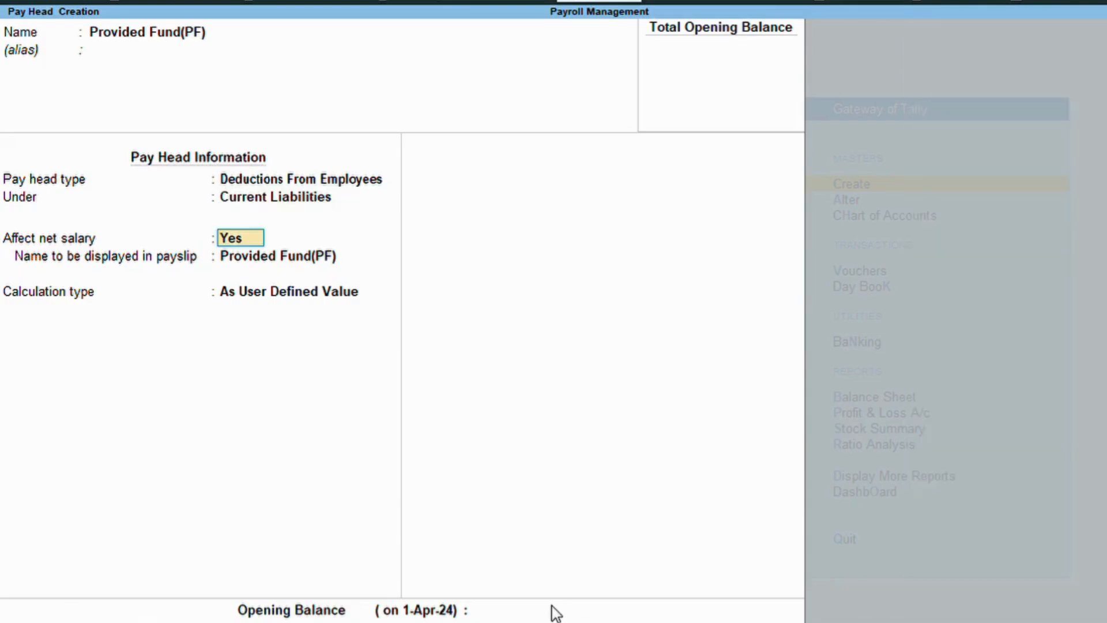
Make PF As Computed Value with Normal Rounding, computed On Specified Formula.
key("Return")
key("Return")
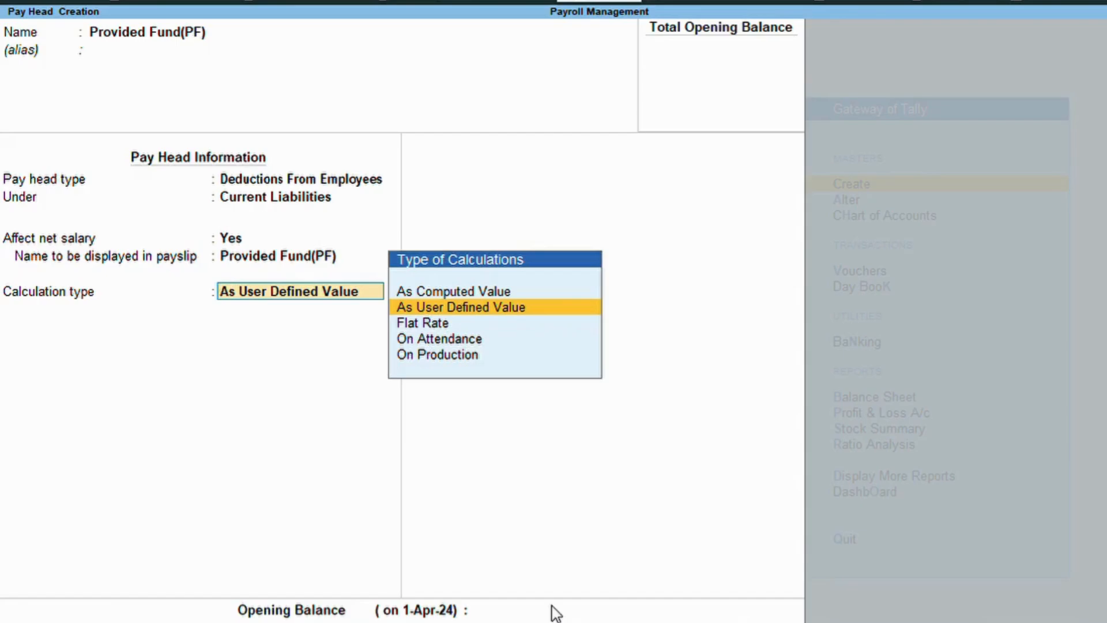
key("Up")
key("Return")
key("Down")
key("Down")
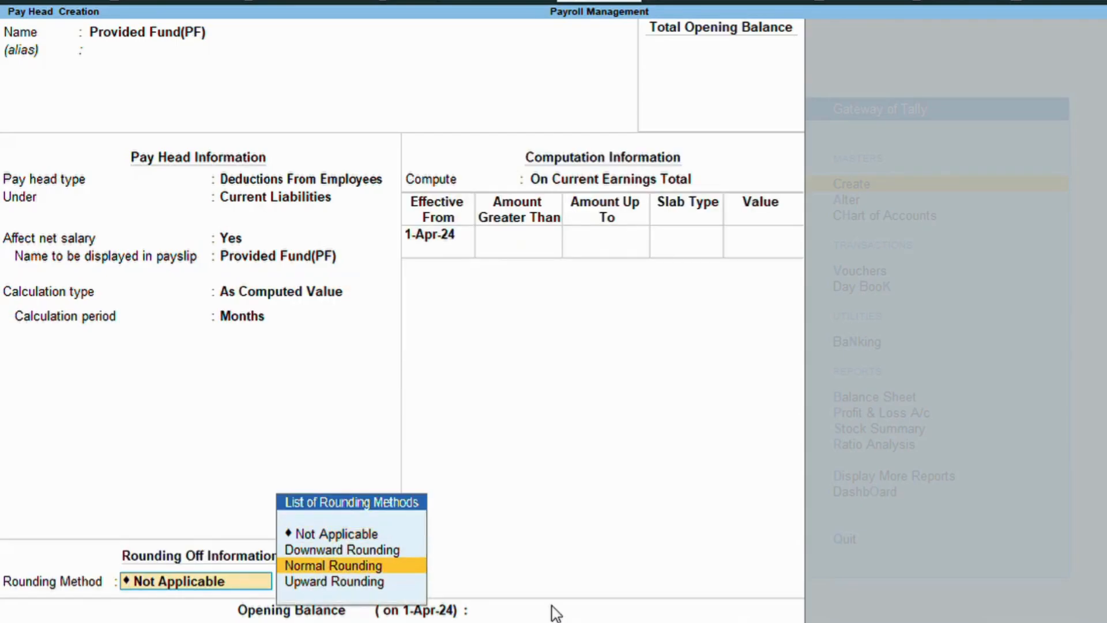
key("Return")
key("Return")
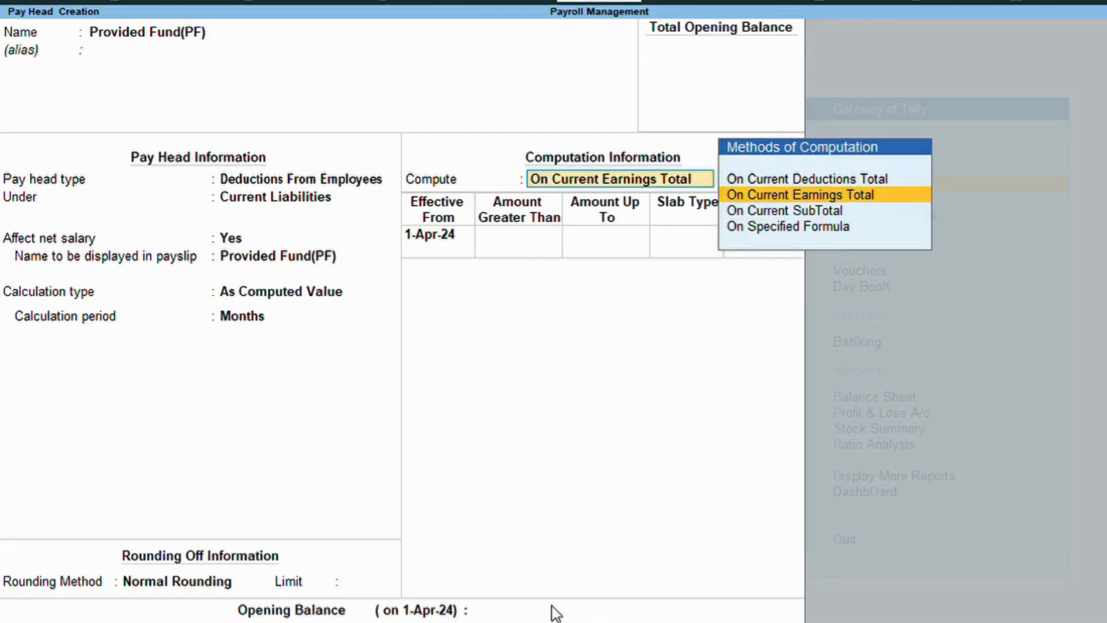
key("Down")
key("Down")
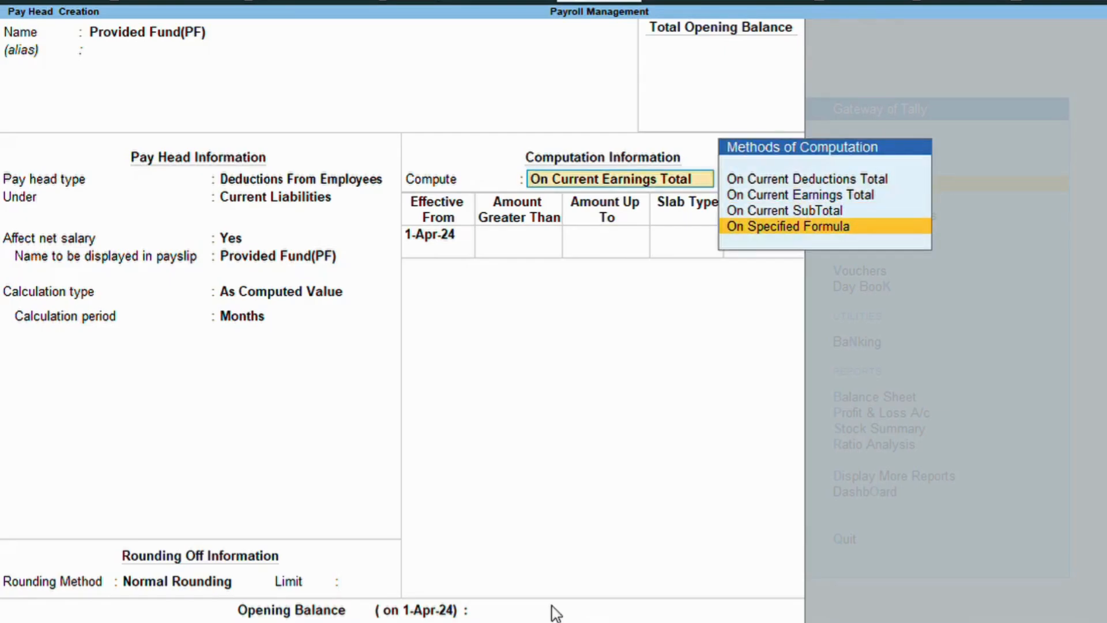
key("Return")
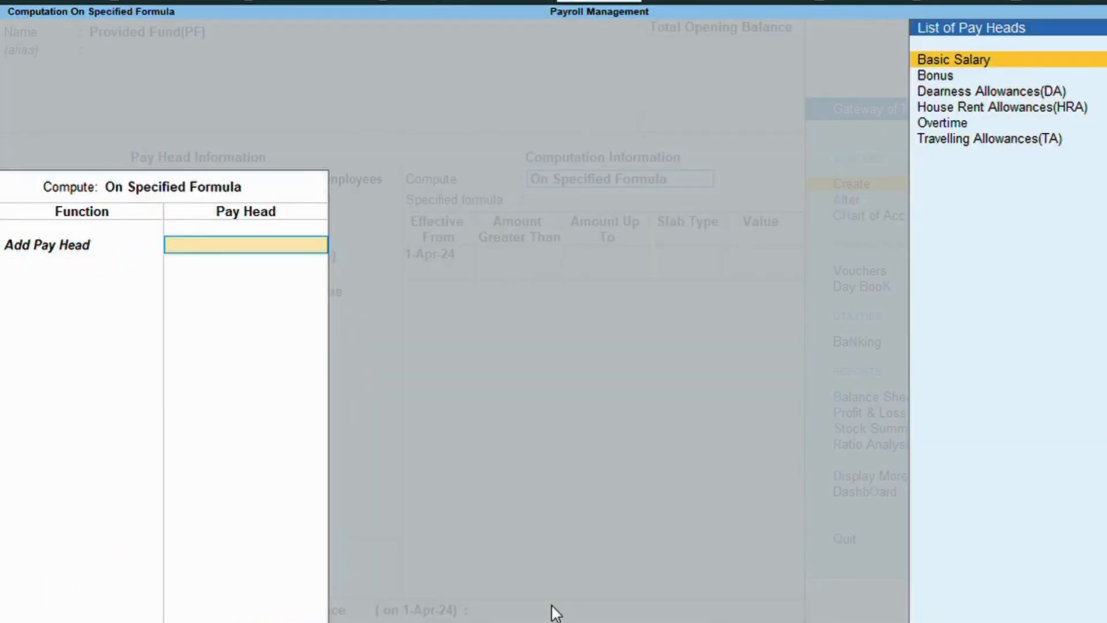
Set PF to 12% of Basic Salary as a percentage slab and save the pay head.
key("Return")
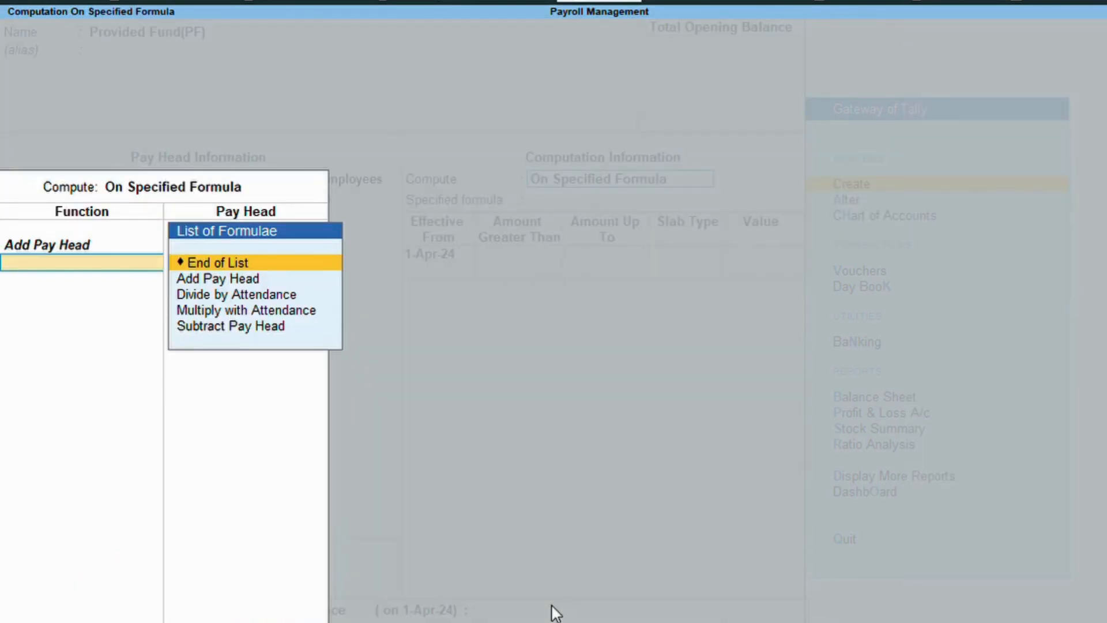
key("Return")
key("Return")
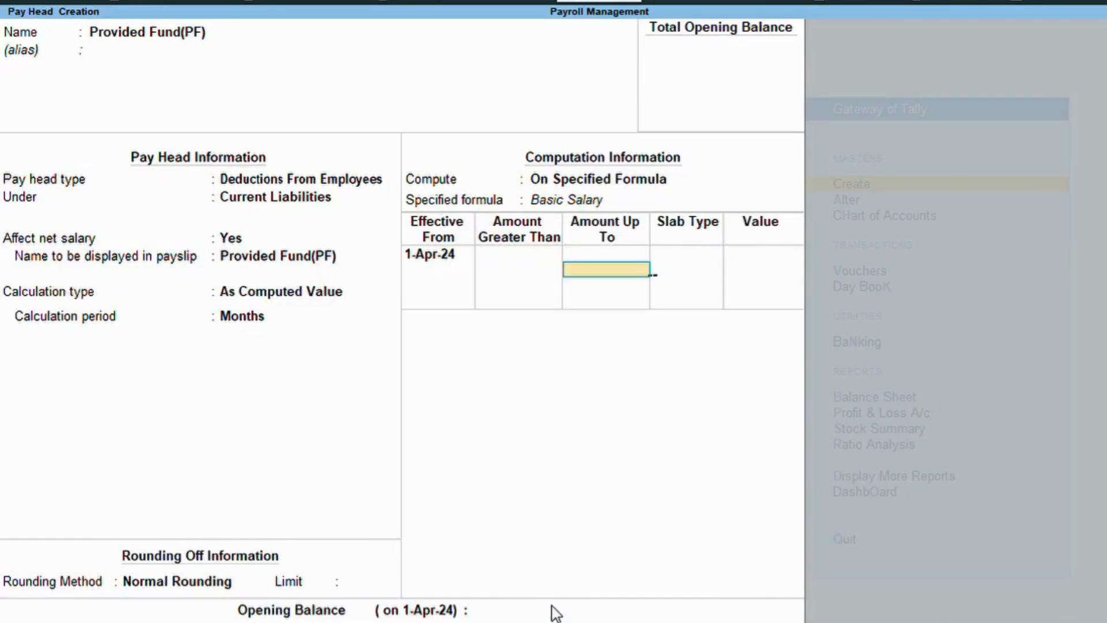
key("Return")
key("Return")
type("12")
key("Return")
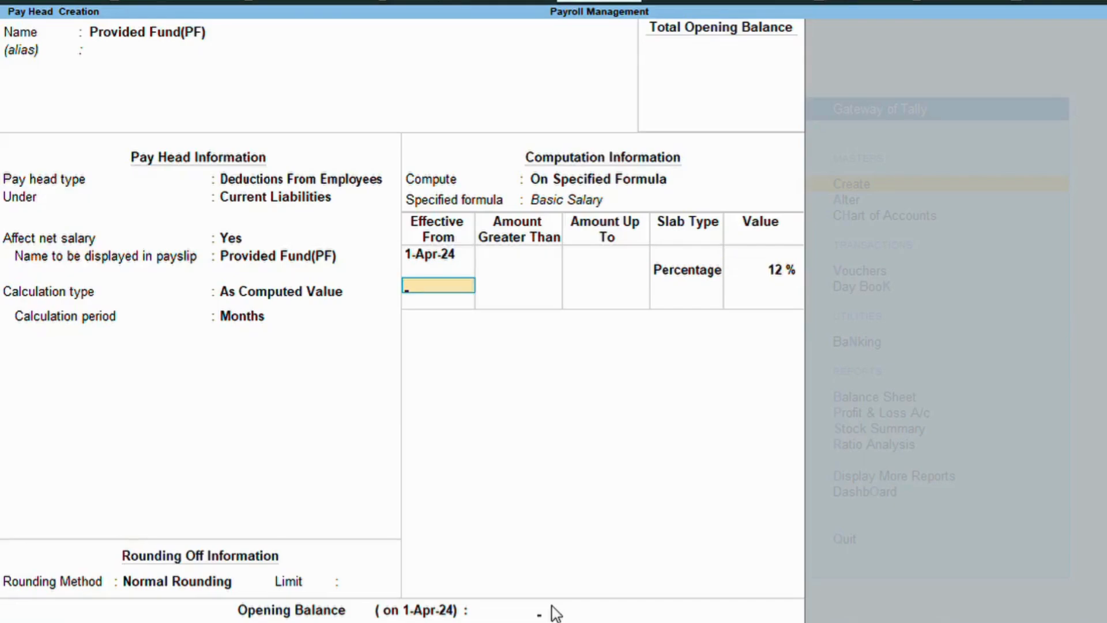
key("Return")
key("Return")
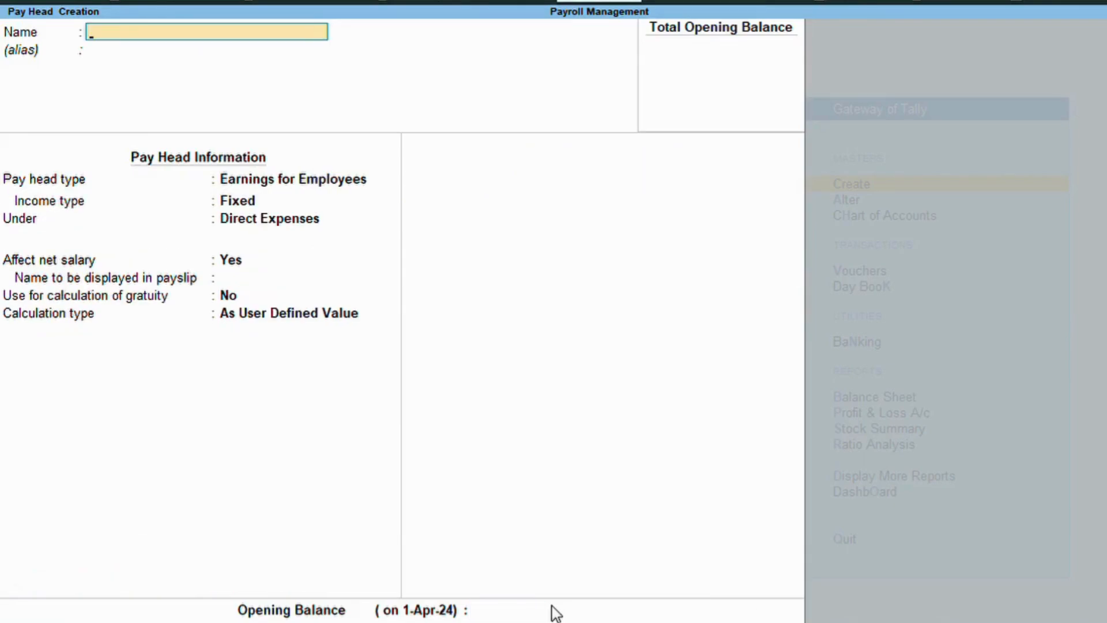
Create pay head ESIC as a deduction from employees under Current Liabilities, computed value, normal rounding.
type("ESIC")
key("Return")
key("Return")
key("Up")
key("Return")
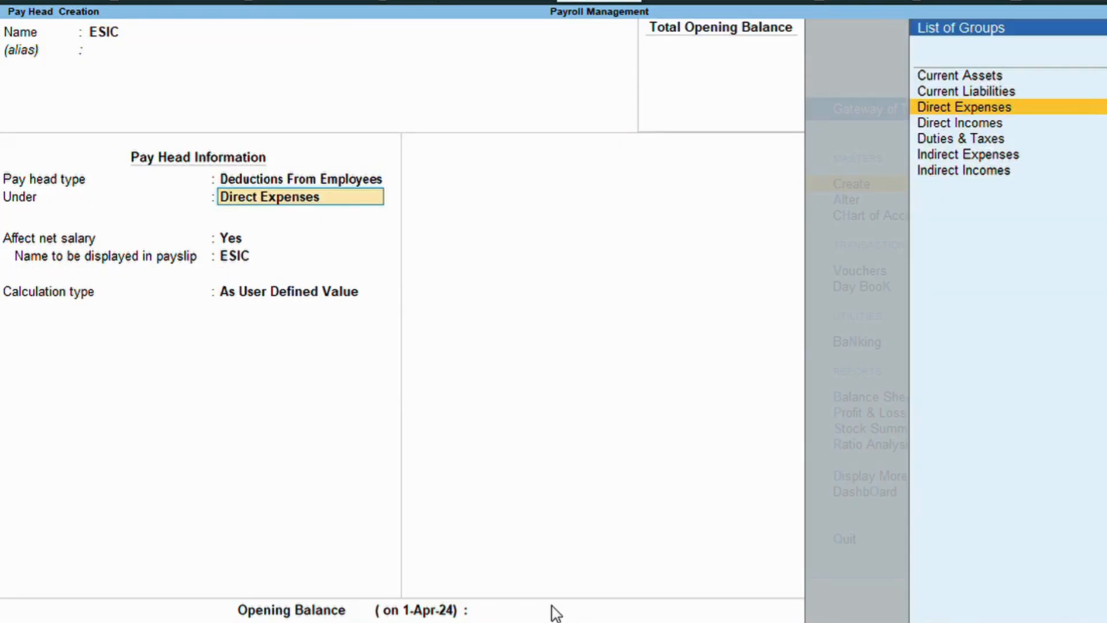
key("Up")
key("Return")
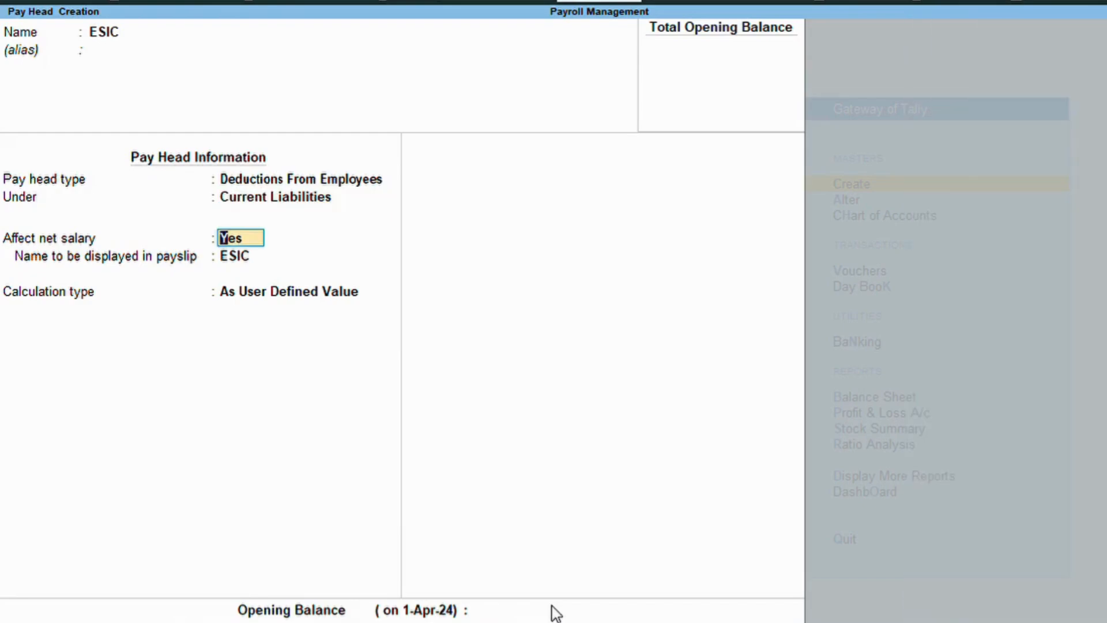
key("Return")
key("Return")
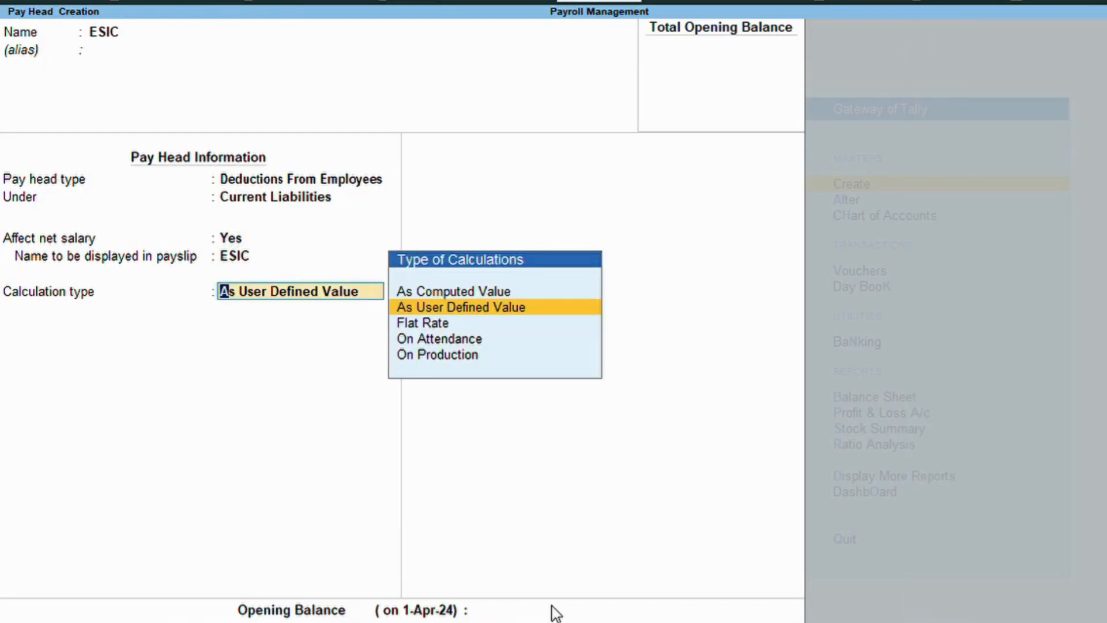
key("Up")
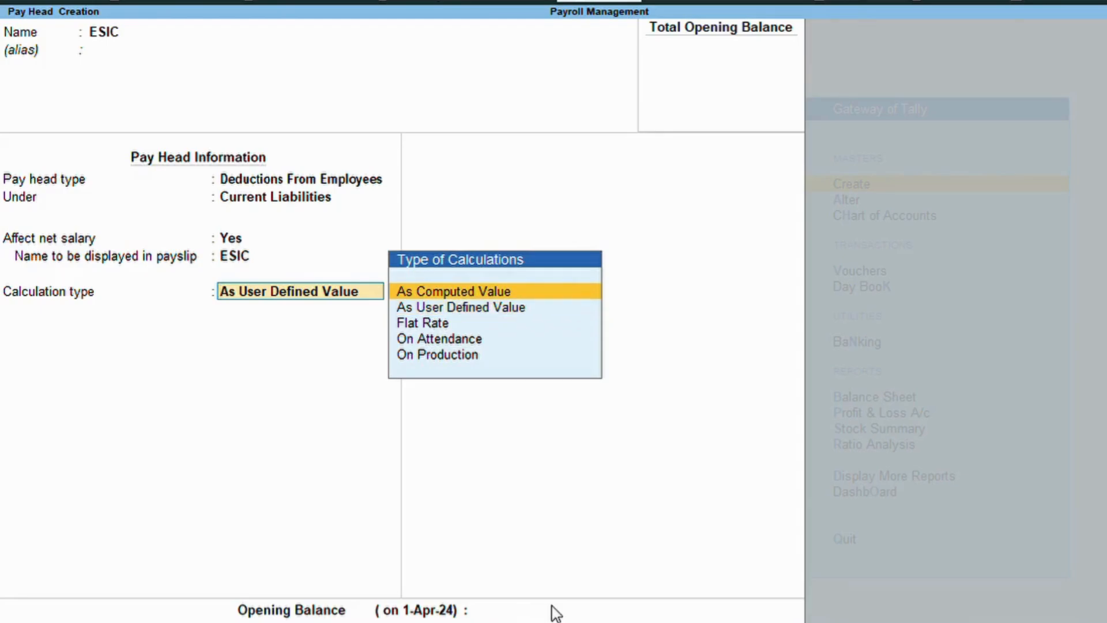
key("Return")
key("Down")
key("Down")
key("Return")
key("Return")
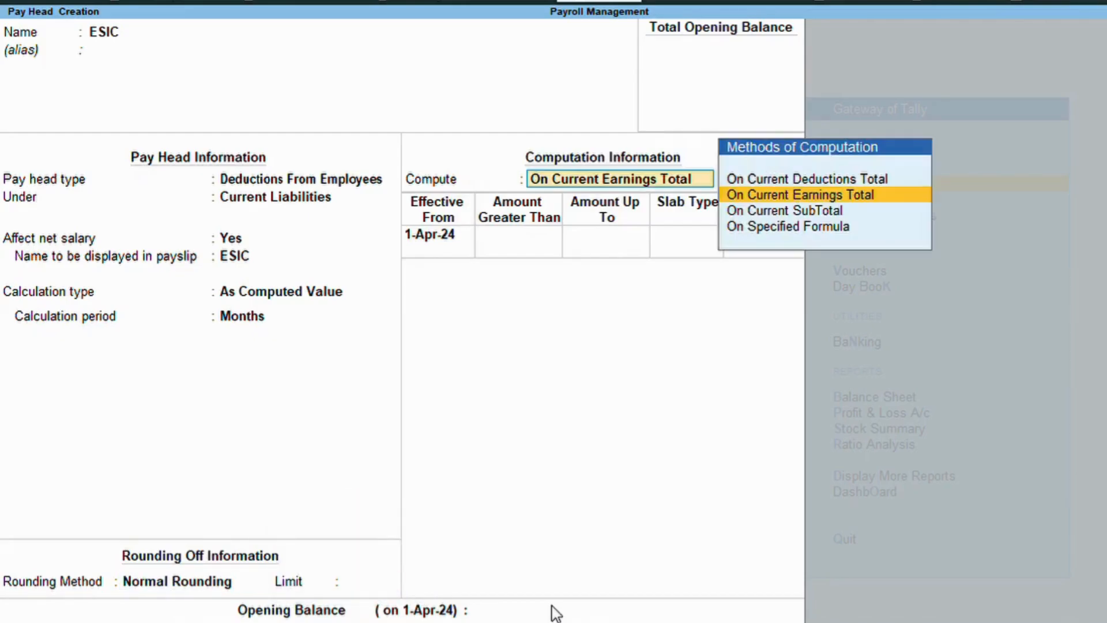
Compute ESIC at 3% of Basic Salary plus Dearness Allowances(DA) and save the pay head.
key("Down")
key("Down")
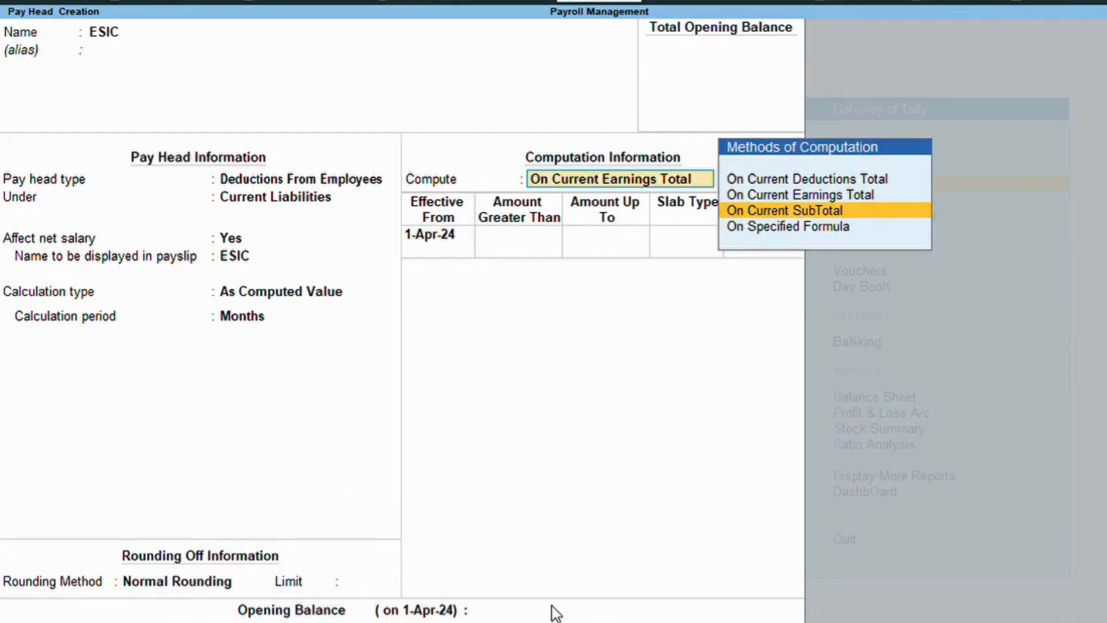
key("Return")
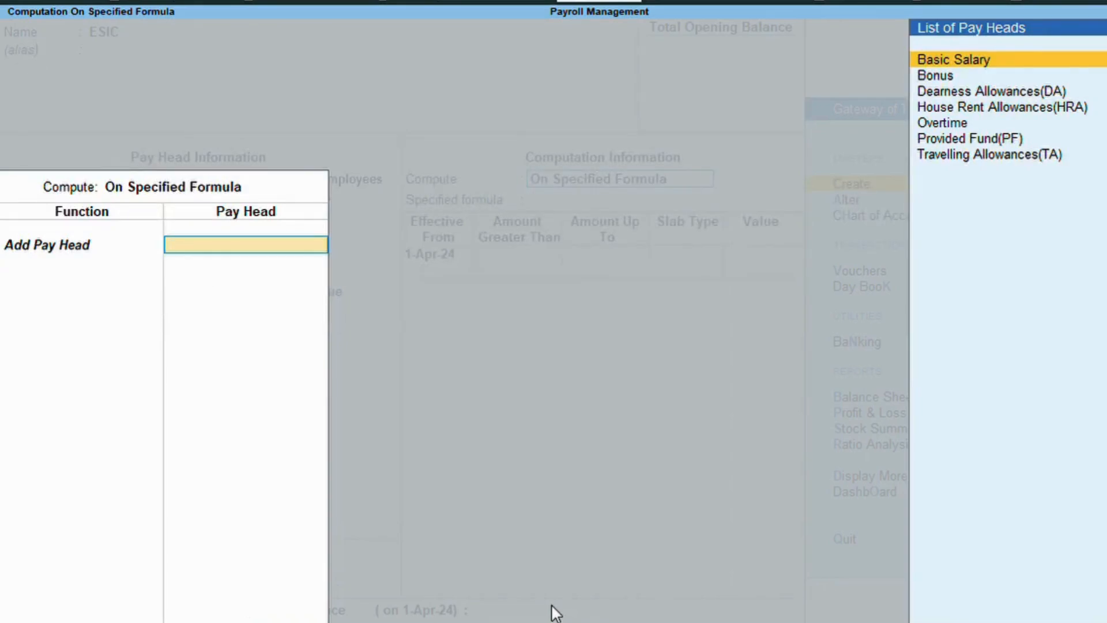
key("Return")
key("Down")
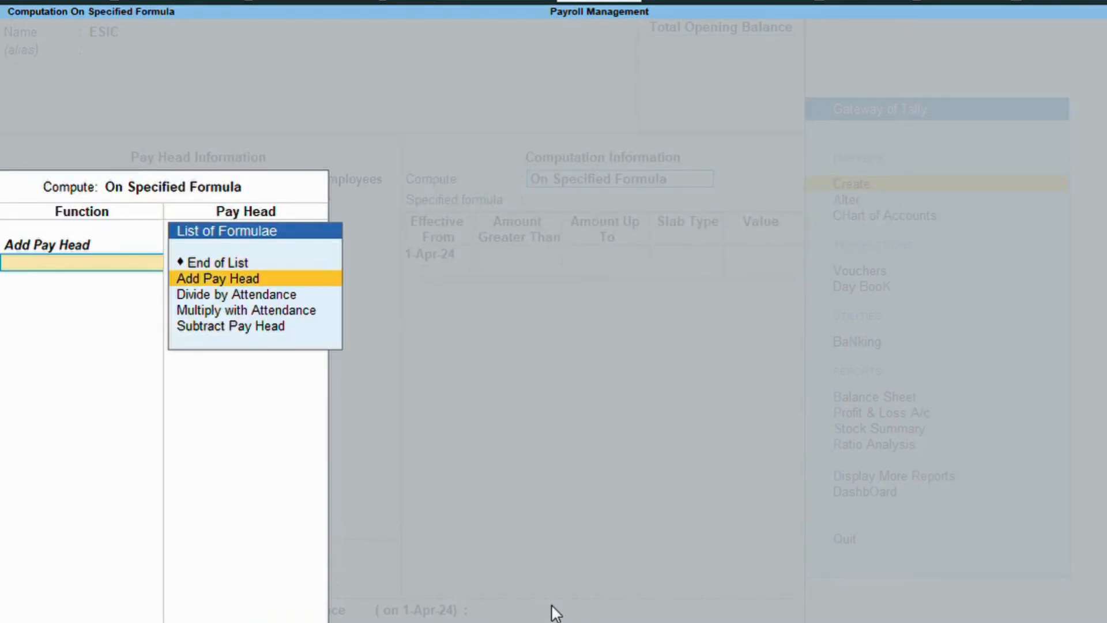
key("Return")
key("Down")
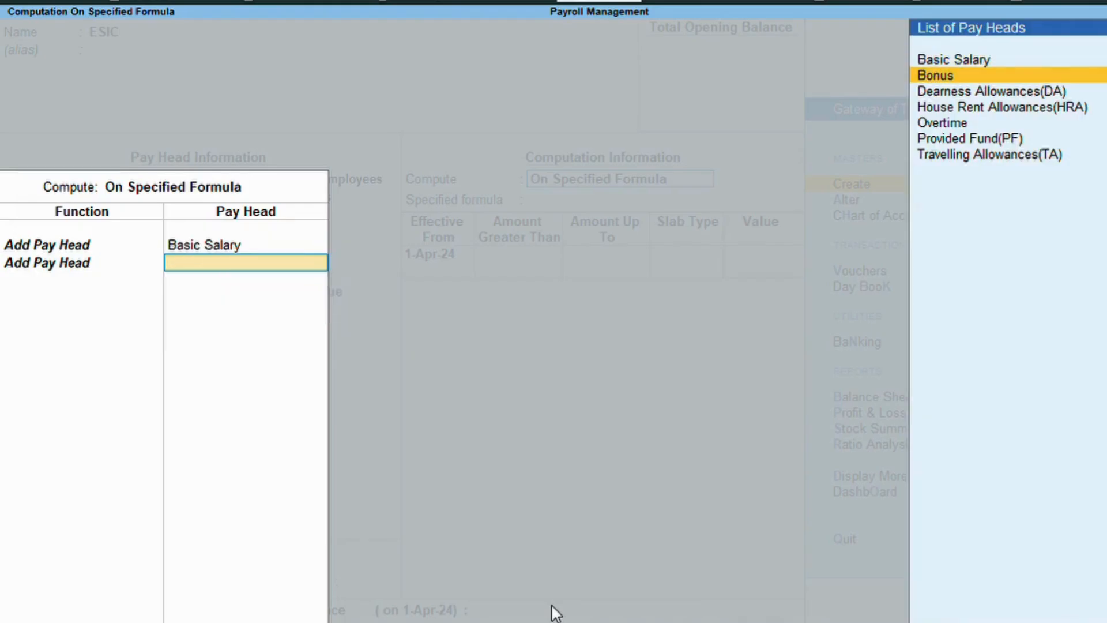
key("Down")
key("Return")
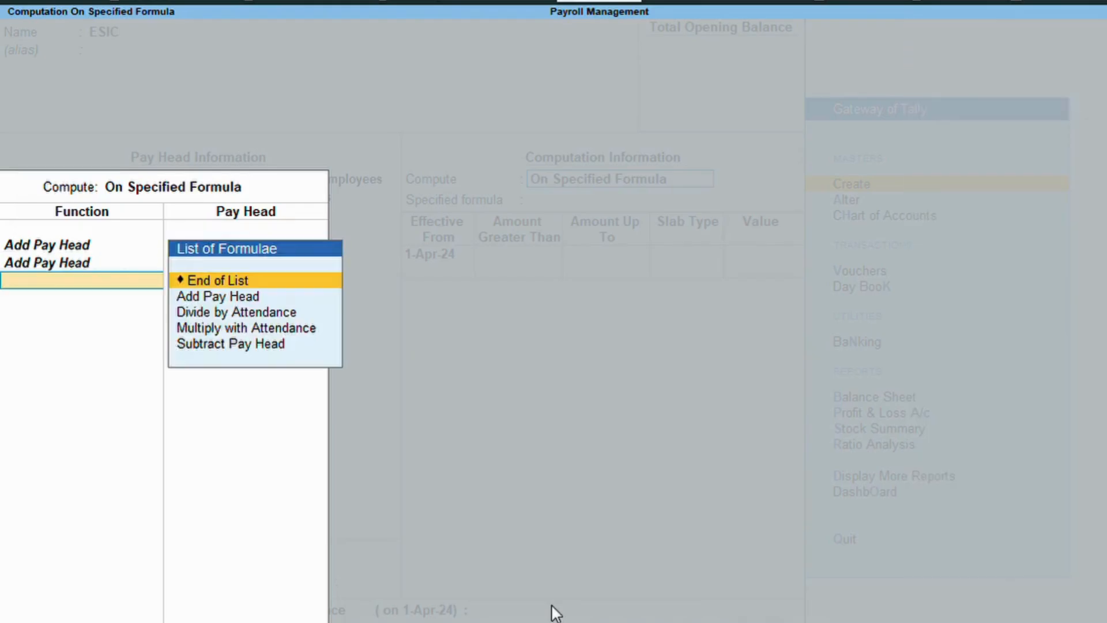
key("Return")
key("Return")
key("Return")
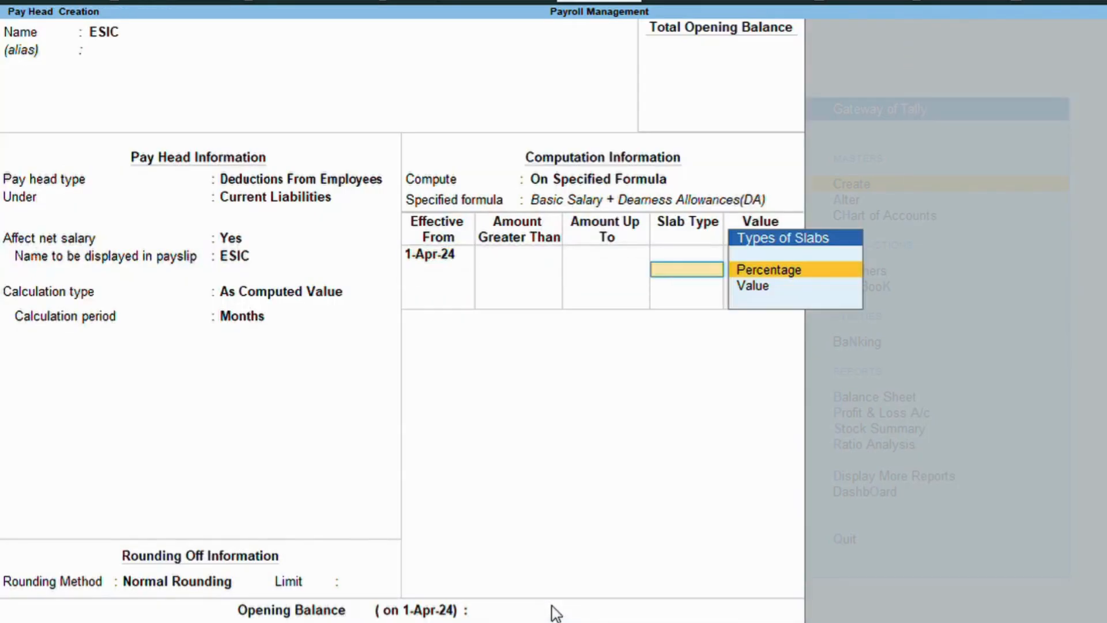
key("Return")
type("3")
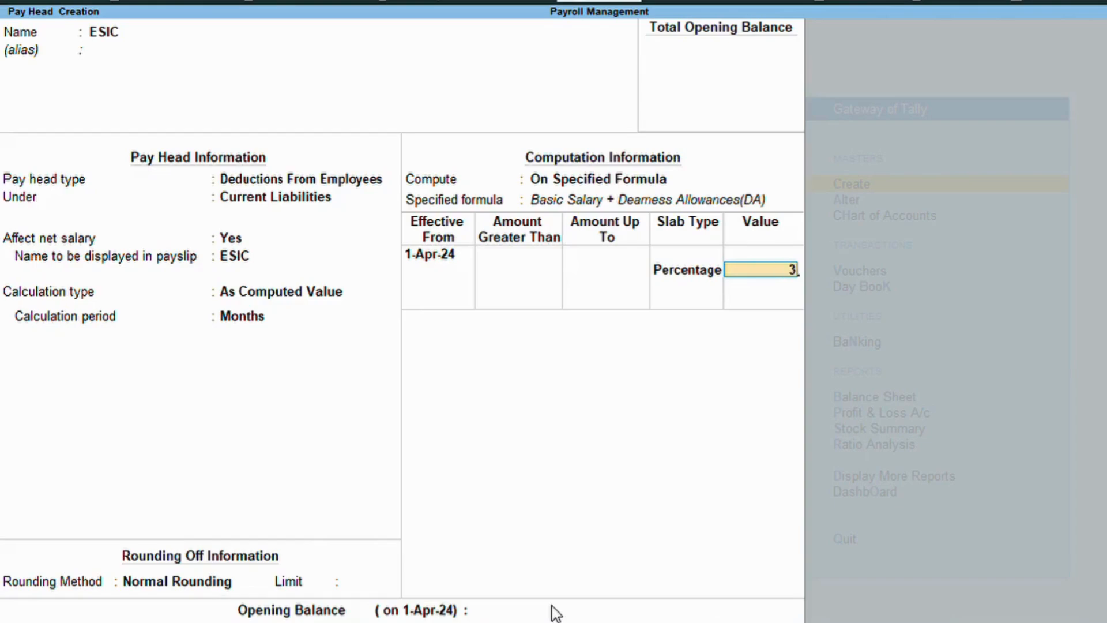
key("Return")
key("Return")
key("Return")
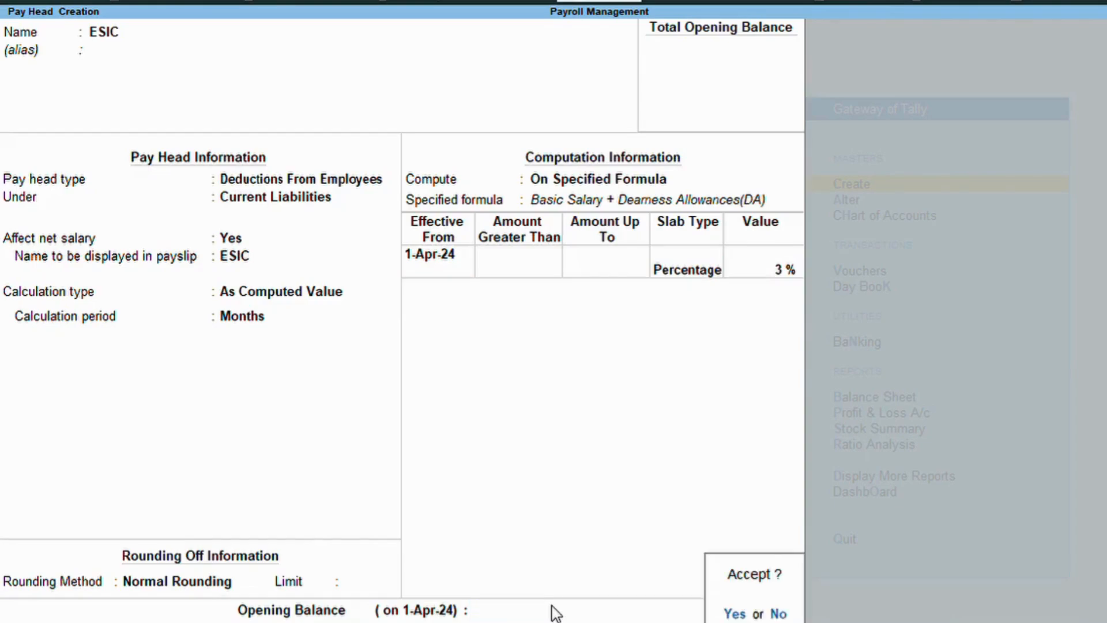
key("Return")
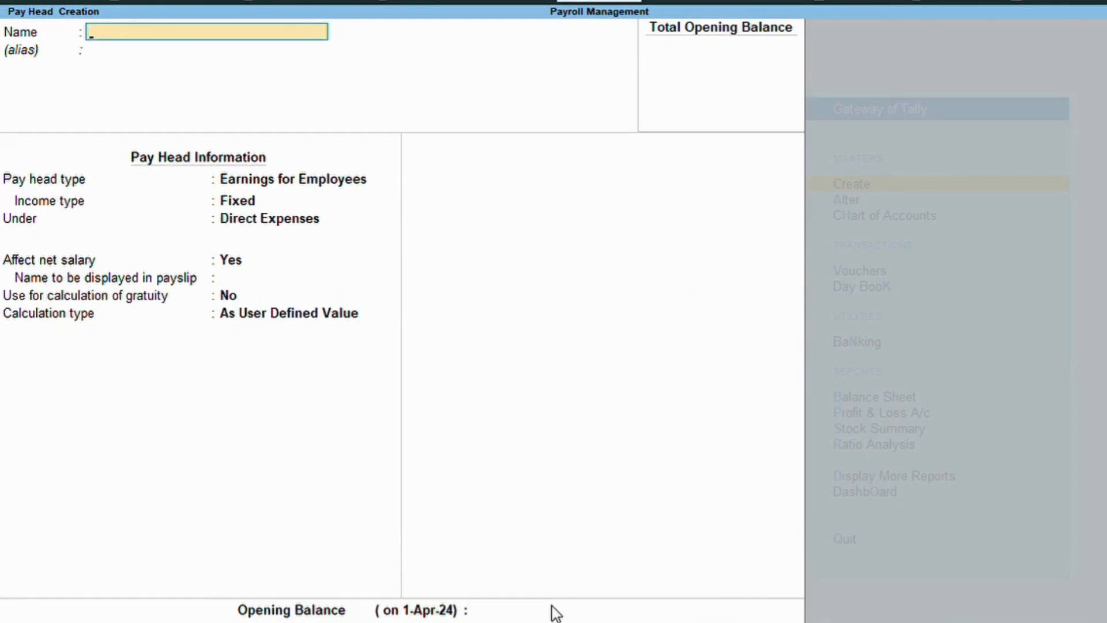
Discard the blank pay head form and review the employee groups in the Chart of Accounts.
key("Escape")
key("Return")
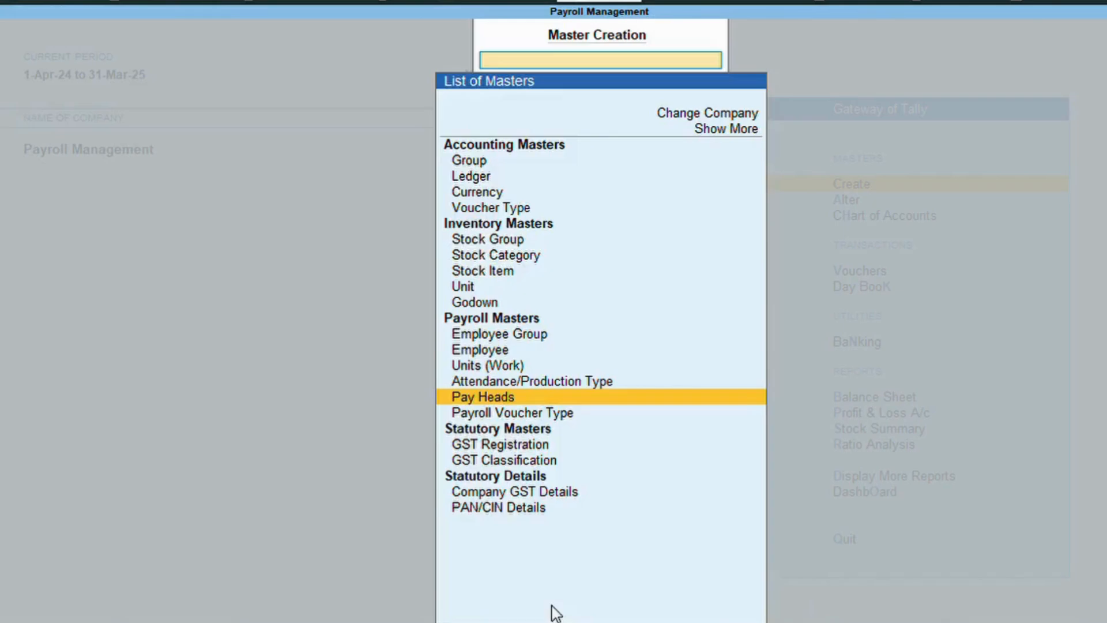
key("Escape")
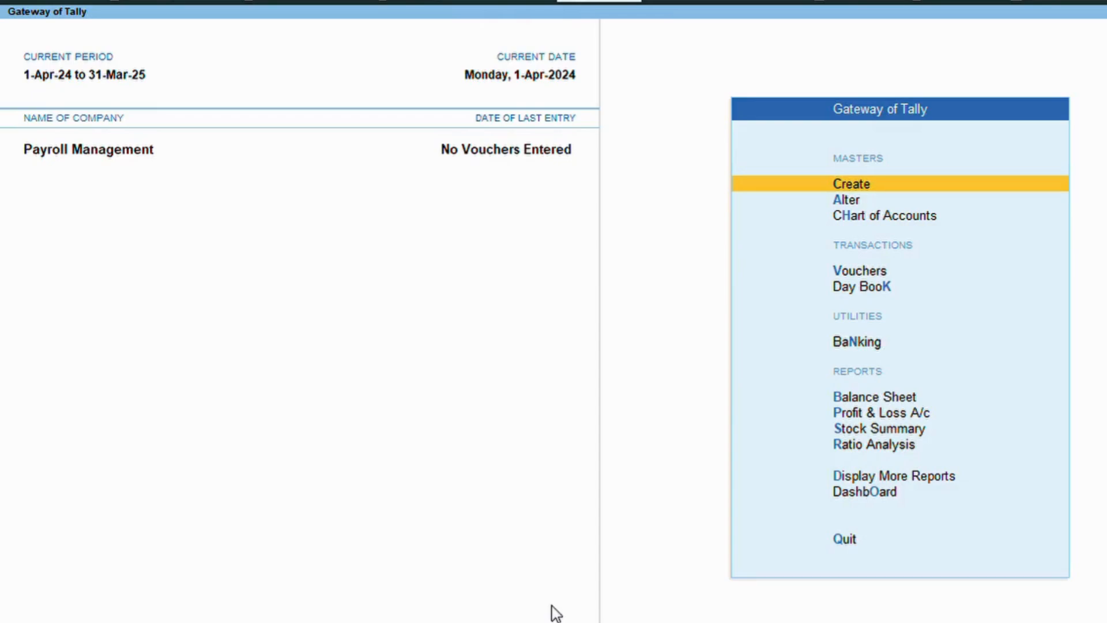
key("Down")
key("Down")
key("Return")
key("Down")
key("Down")
key("Down")
key("Down")
key("Down")
key("Down")
key("Down")
key("Down")
key("Down")
key("Down")
key("Down")
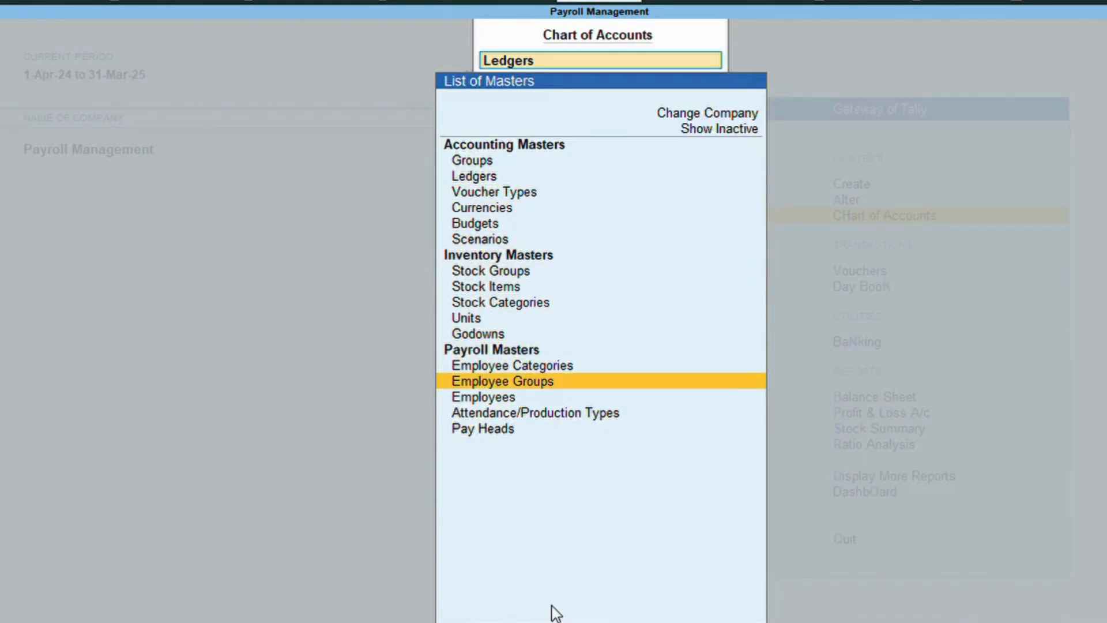
key("Return")
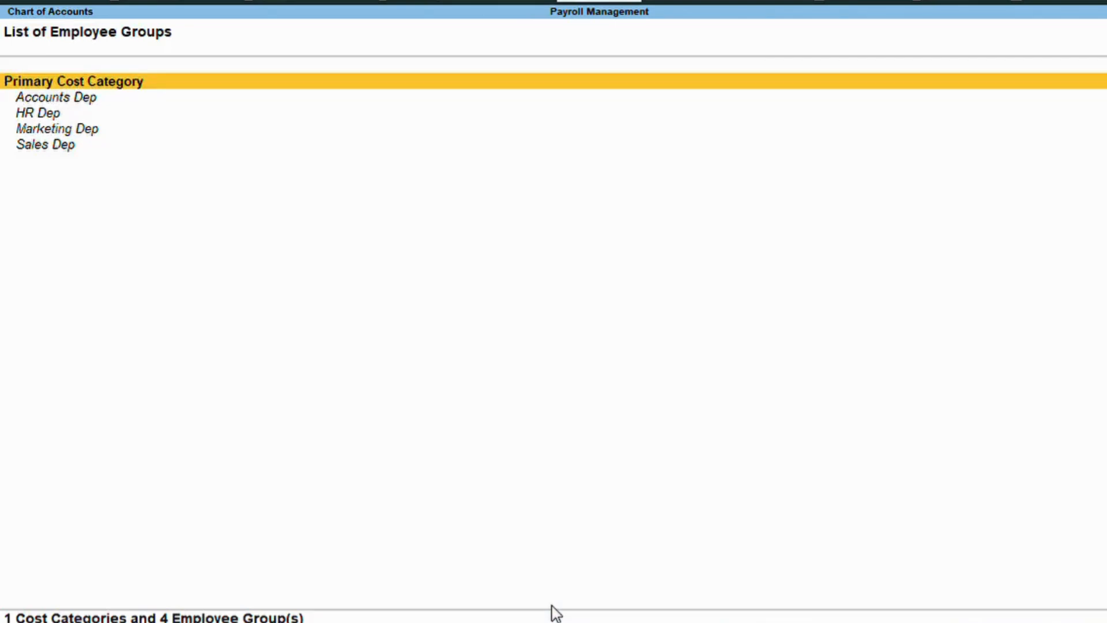
key("Down")
key("Down")
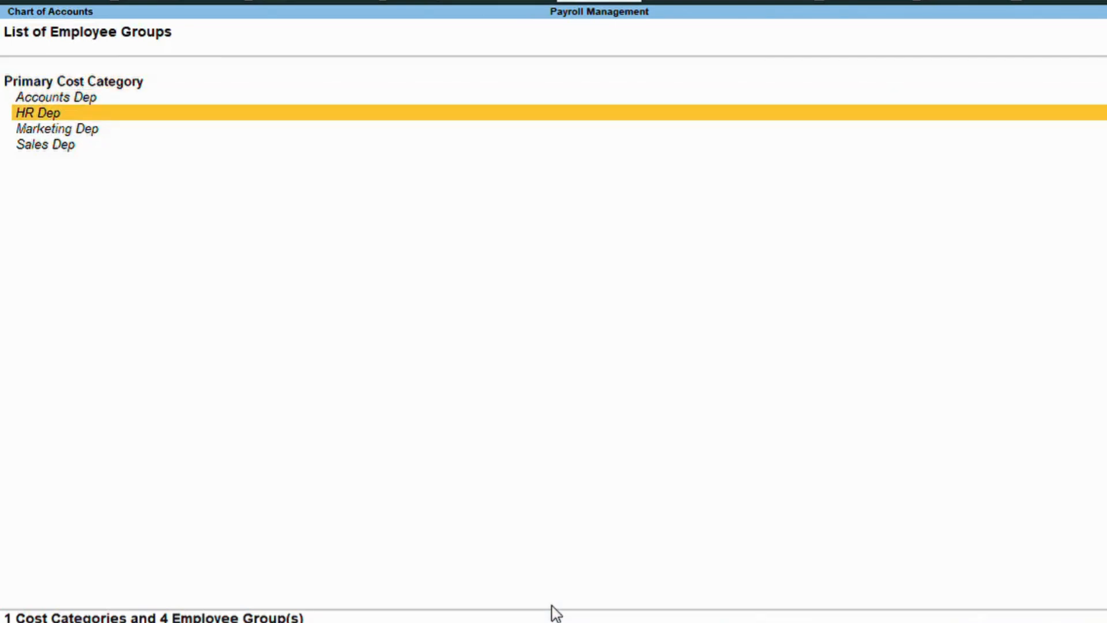
key("Down")
key("Down")
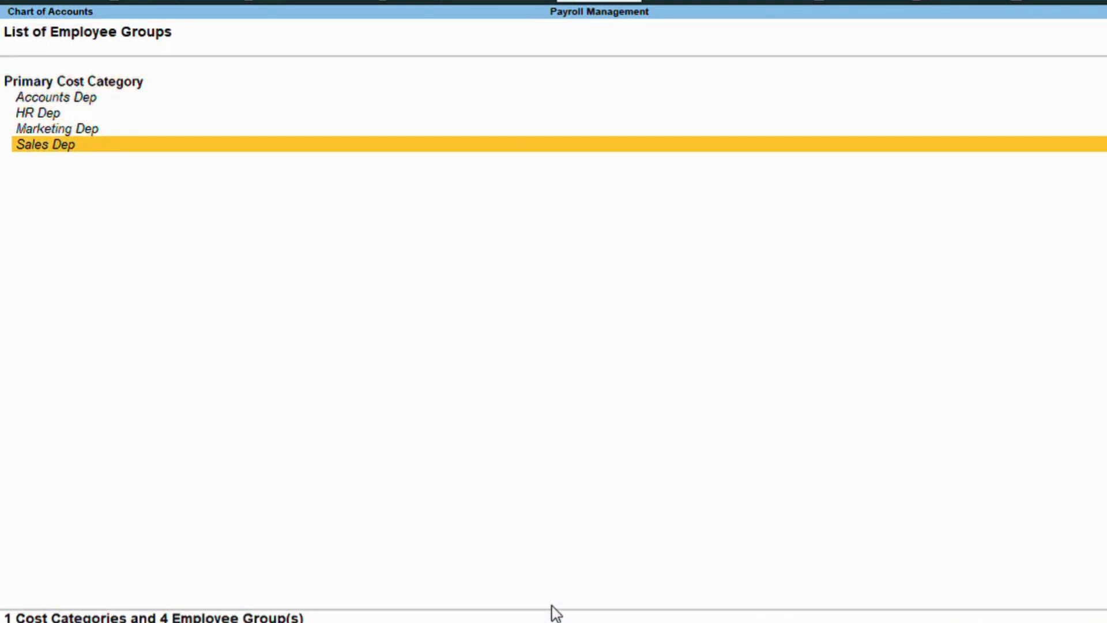
key("Escape")
Look over the employees list and the attendance types down to Overtime.
key("Down")
key("Return")
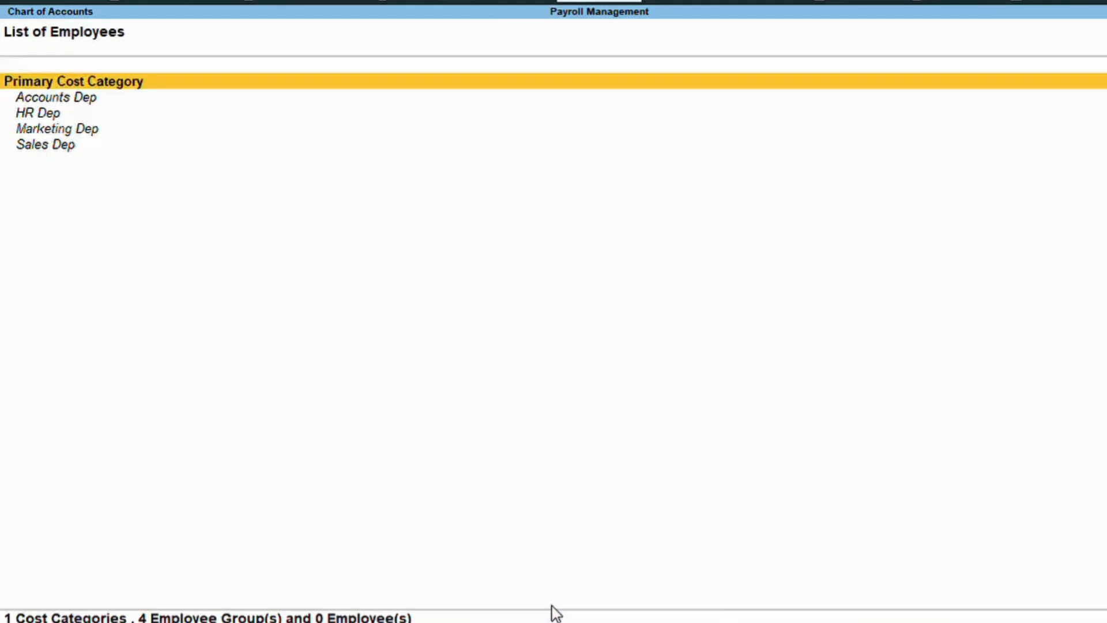
key("Down")
key("Down")
key("Down")
key("Down")
key("Up")
key("Up")
key("Up")
key("Up")
key("Escape")
key("Down")
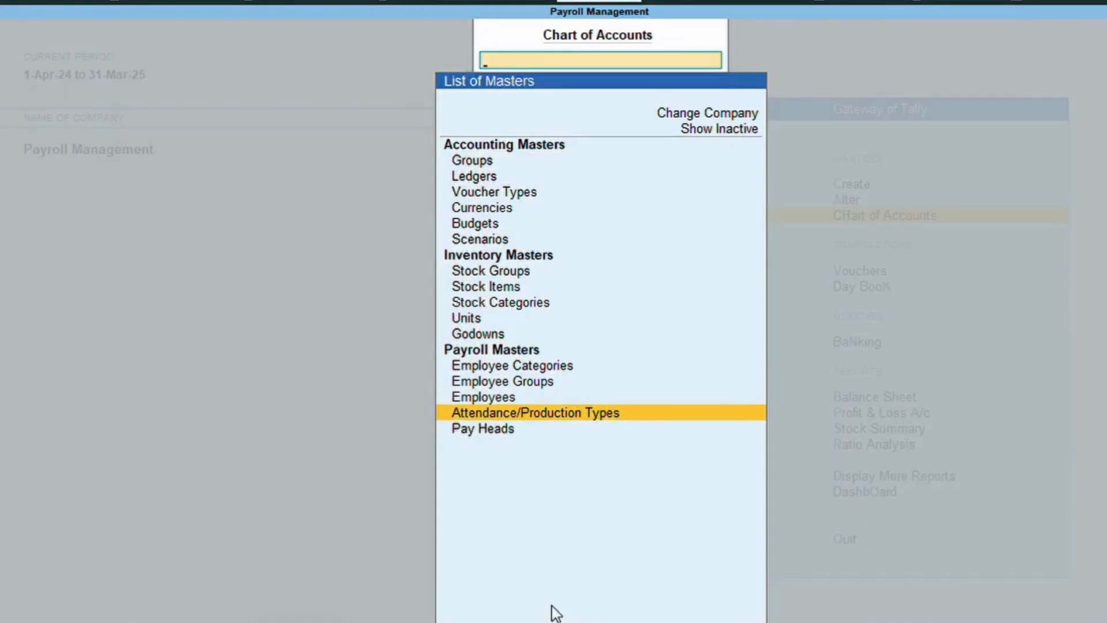
key("Return")
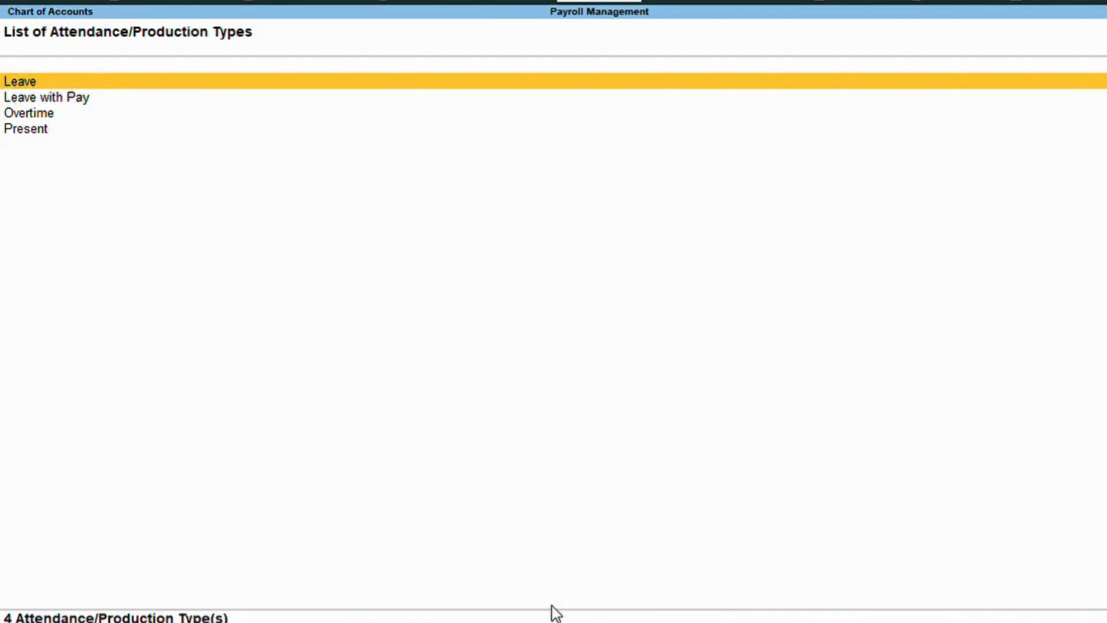
key("Down")
key("Down")
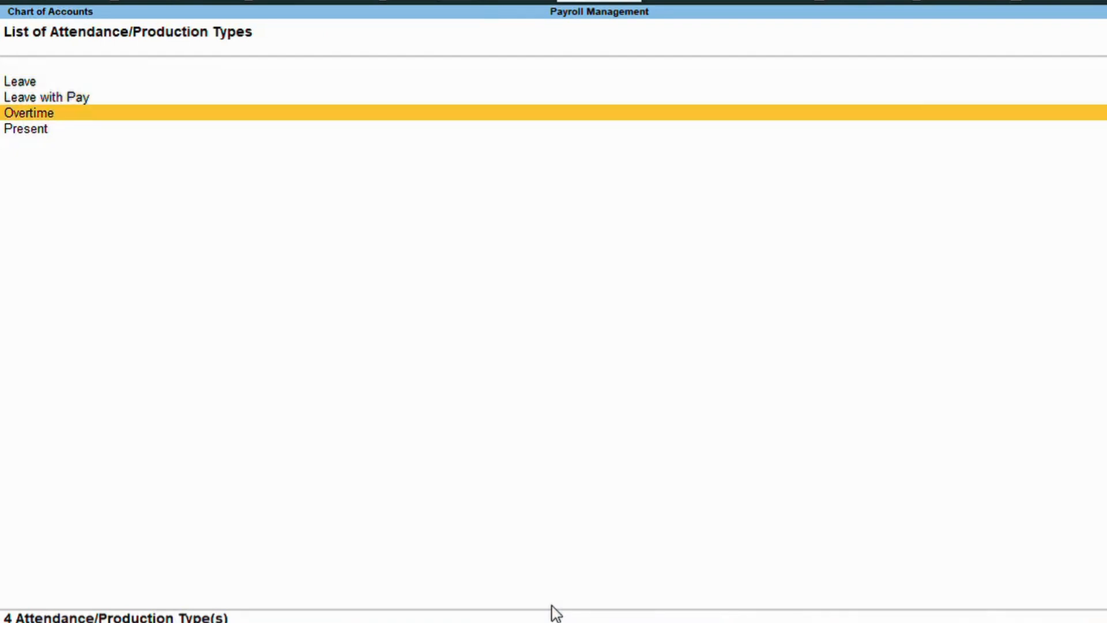
key("Down")
key("Escape")
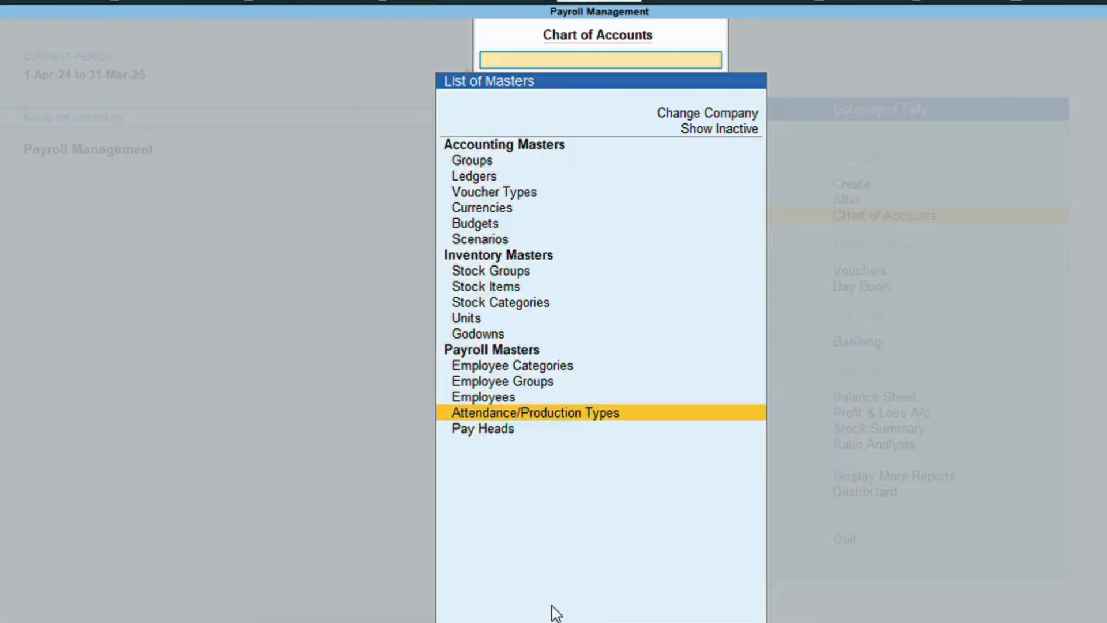
Browse the pay heads list, including Basic Salary and the earning heads.
key("Up")
key("Up")
key("Down")
key("Down")
key("Down")
key("Return")
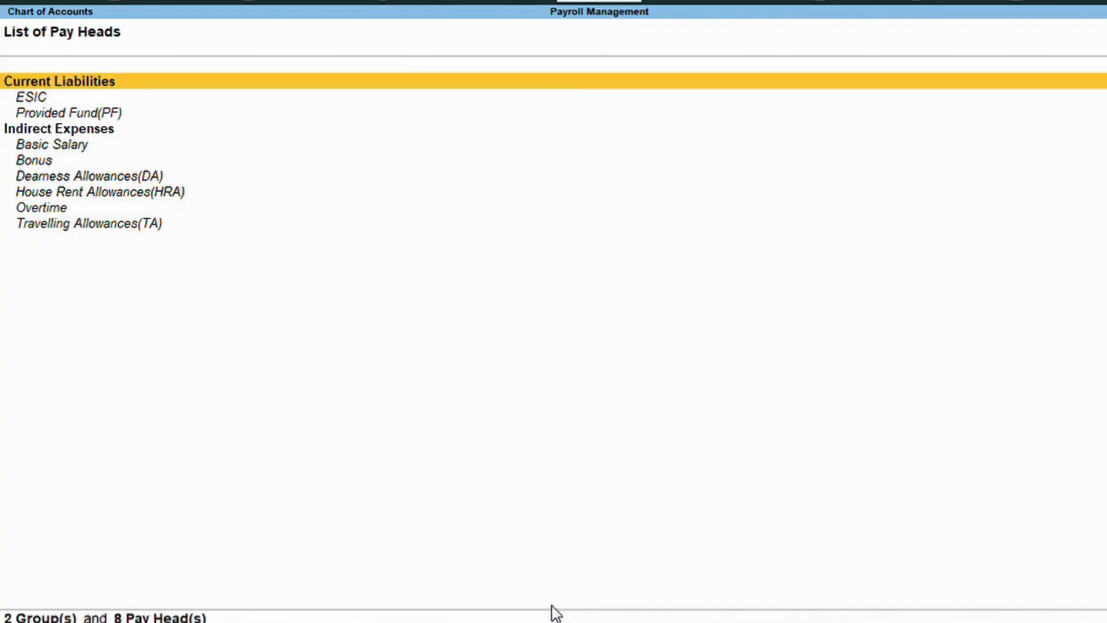
key("Down")
key("Down")
key("Down")
key("Down")
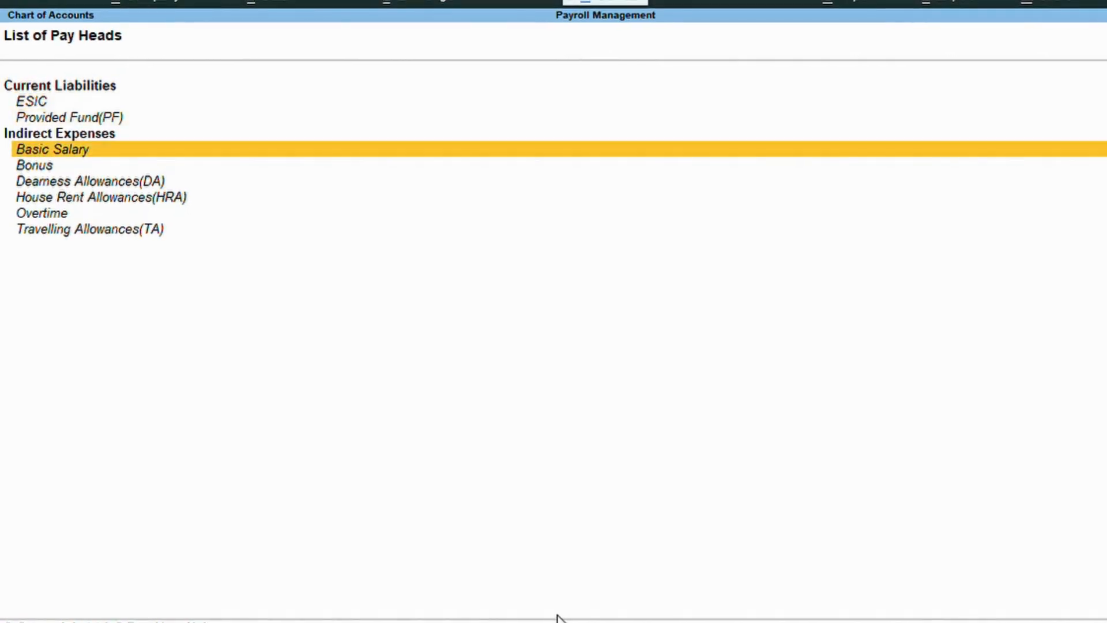
key("Up")
key("Down")
key("Down")
key("Down")
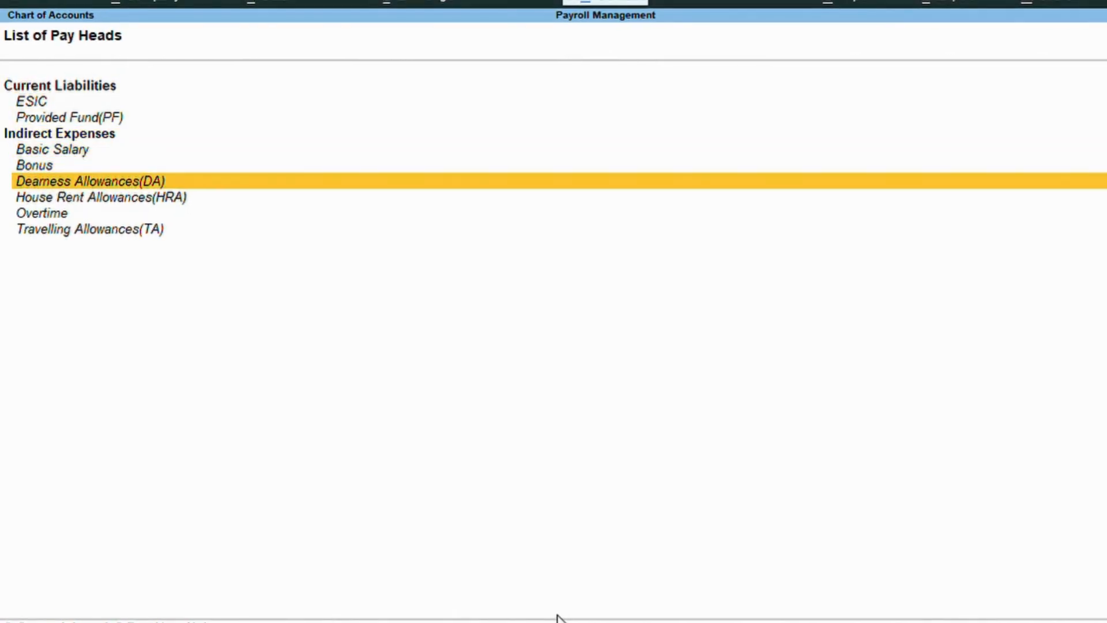
key("Down")
key("Down")
key("Down")
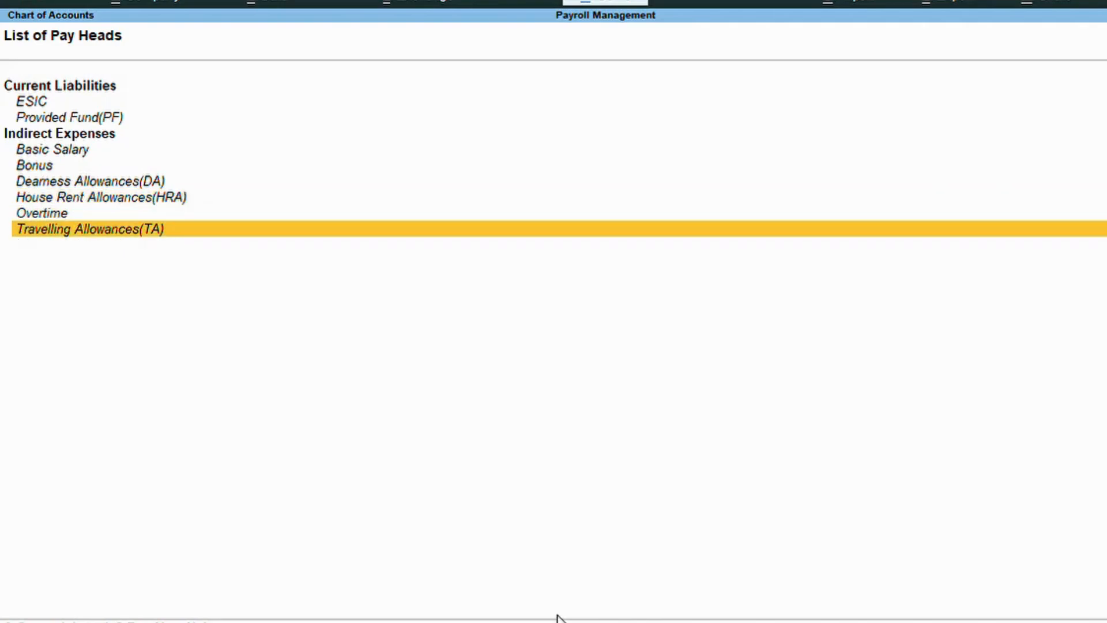
key("Escape")
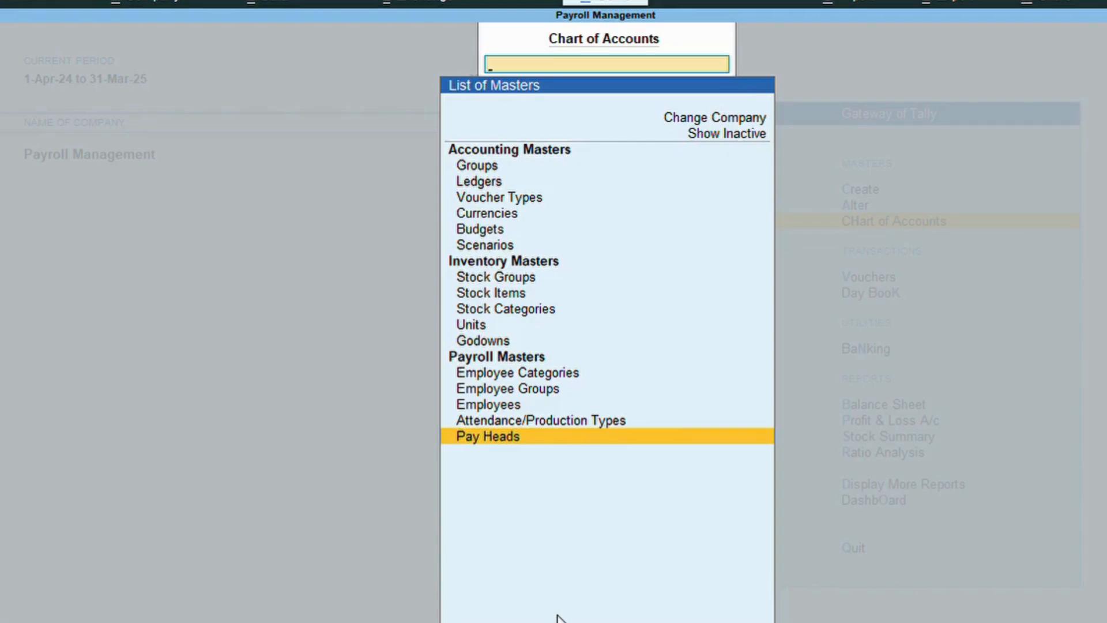
Return to Gateway of Tally and start creating a new employee master.
key("Escape")
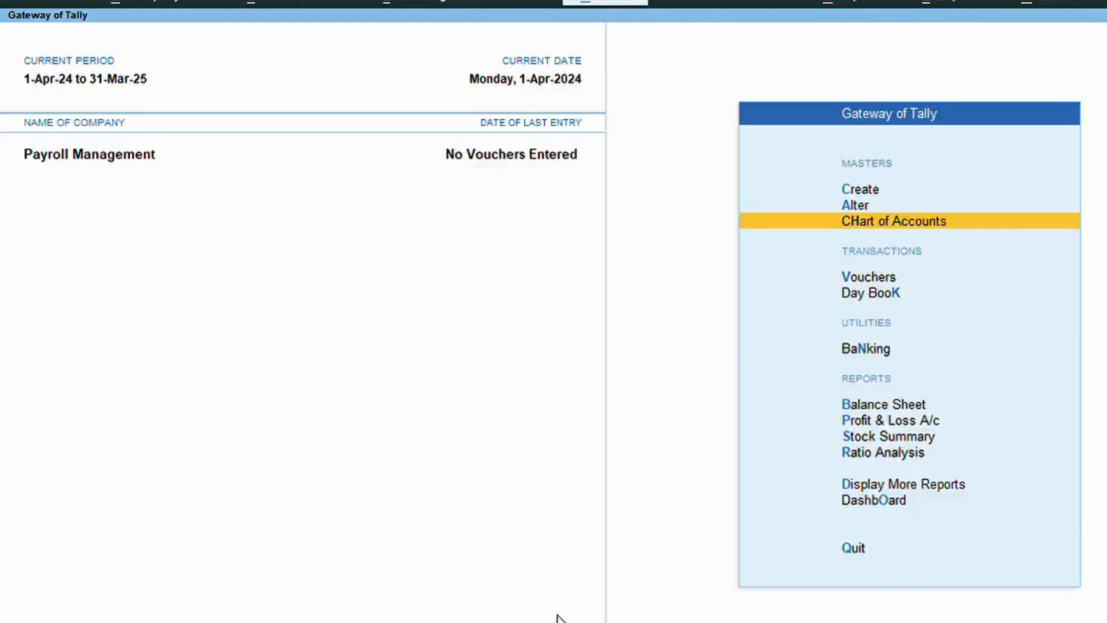
key("Escape")
key("Escape")
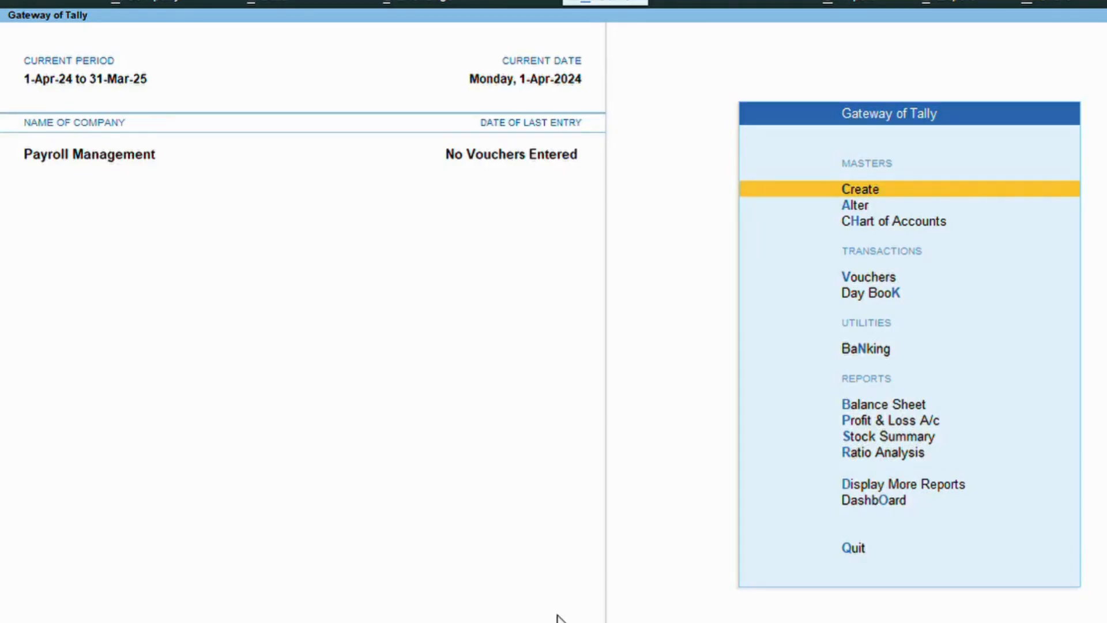
key("Return")
key("Down")
key("Down")
key("Down")
key("Down")
key("Down")
key("Down")
key("Down")
key("Down")
key("Down")
key("Down")
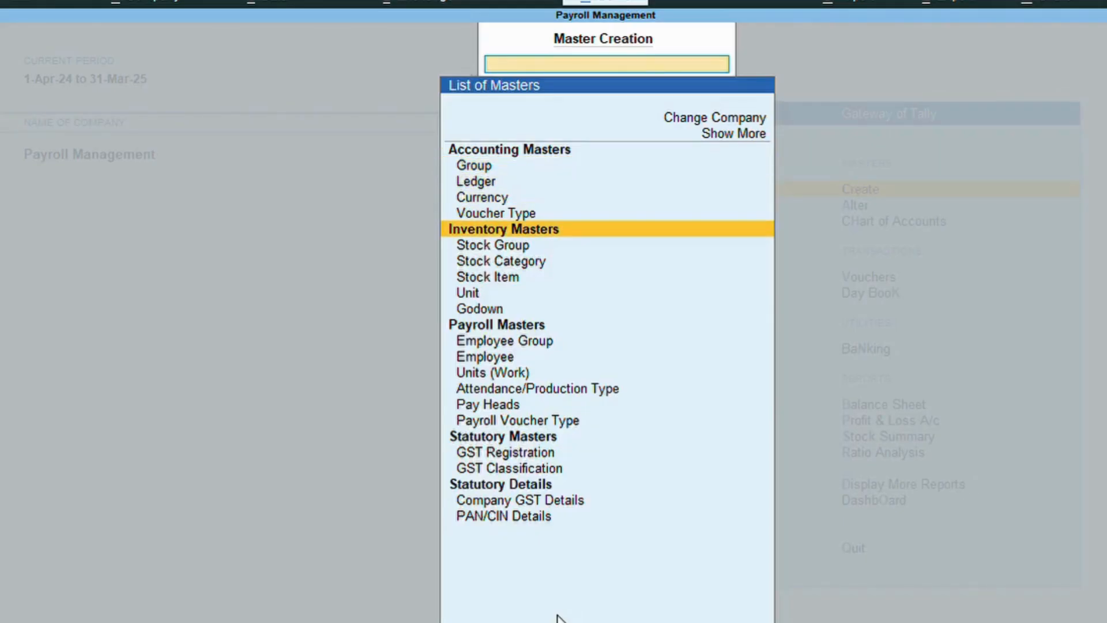
key("Return")
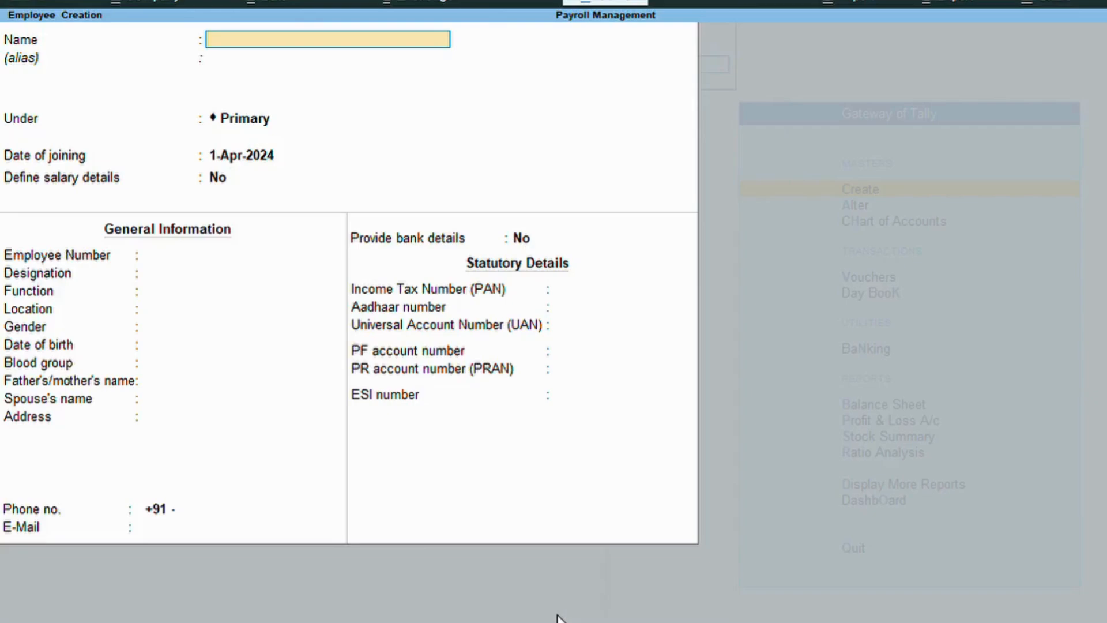
Enter employee RAHUL under Marketing Dep with joining date 1-Apr-2024.
type("RAHUL")
key("Return")
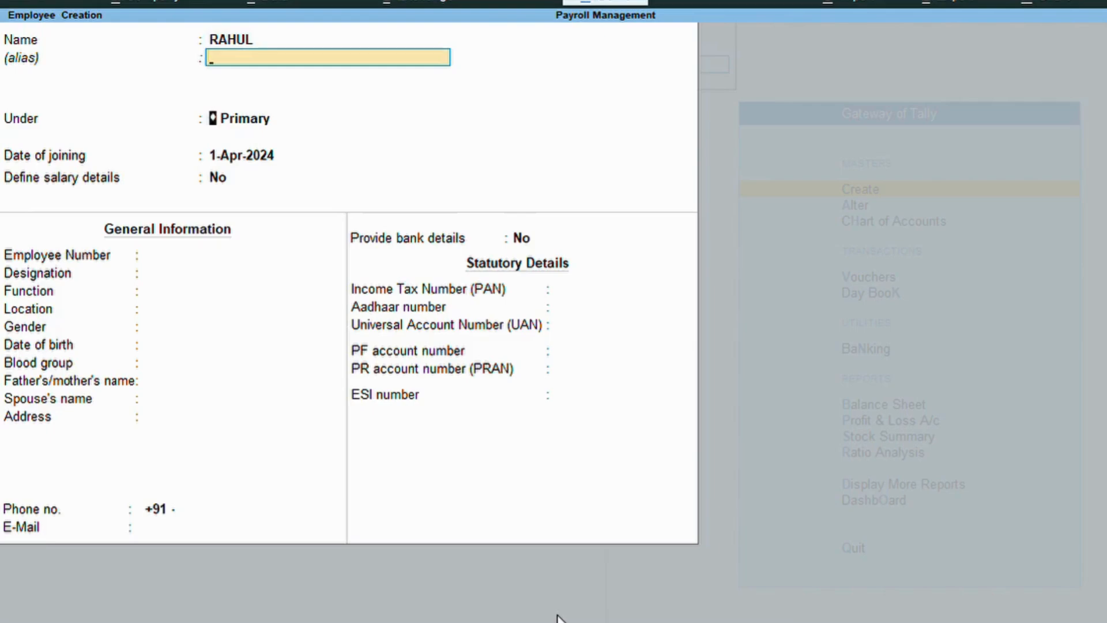
key("Return")
key("BackSpace")
key("Down")
key("Down")
key("Down")
key("Down")
key("Return")
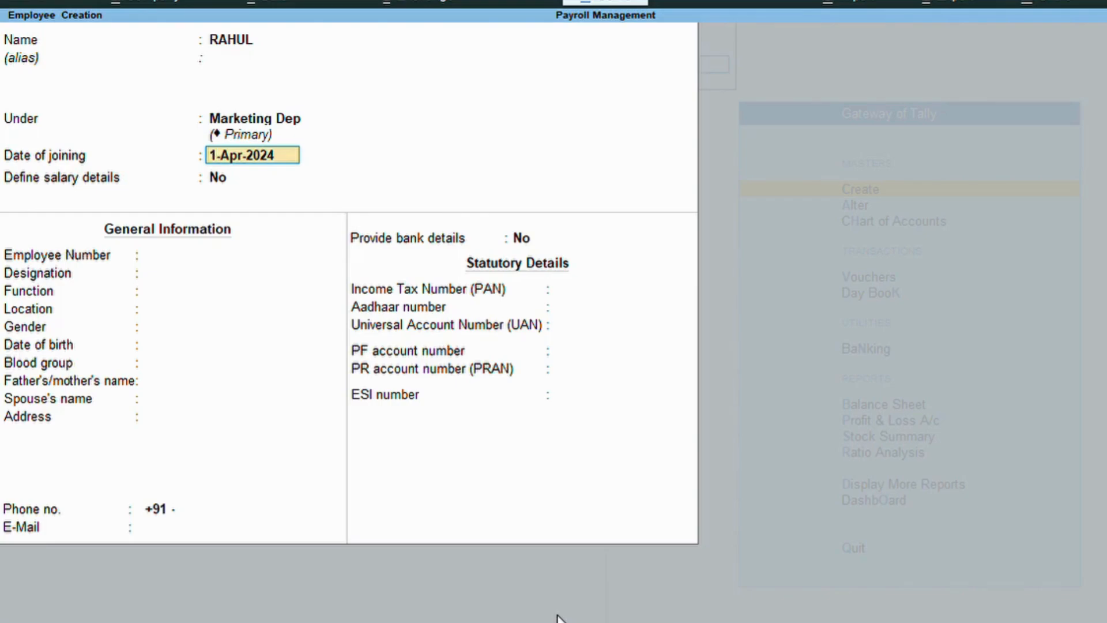
key("Return")
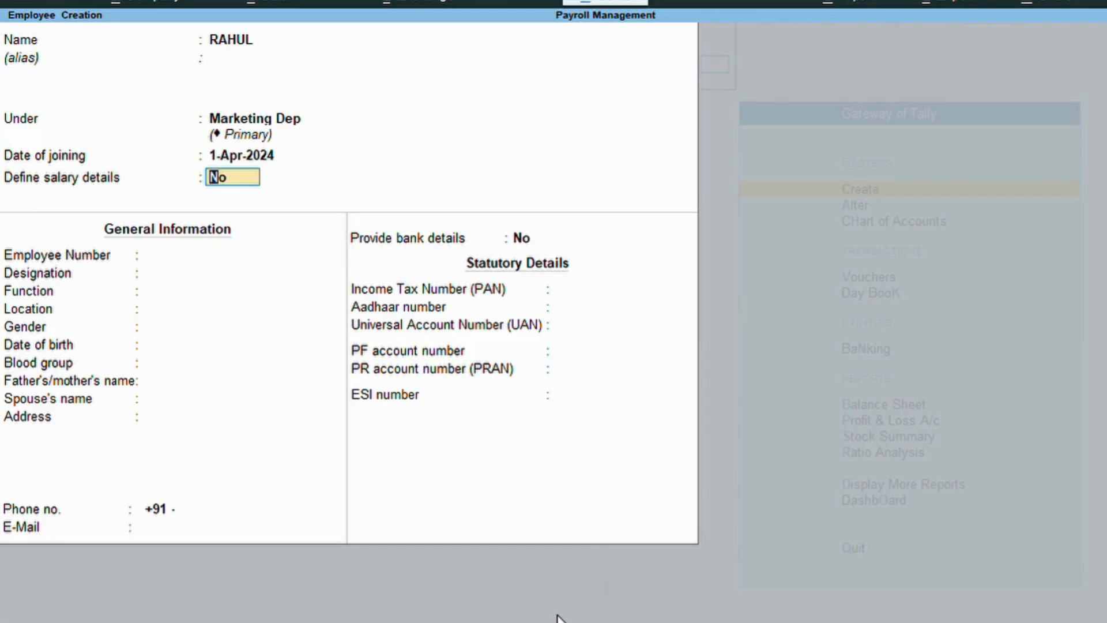
Define RAHUL's salary: Basic Salary 20,000 per month, plus DA and HRA pay heads.
key("y")
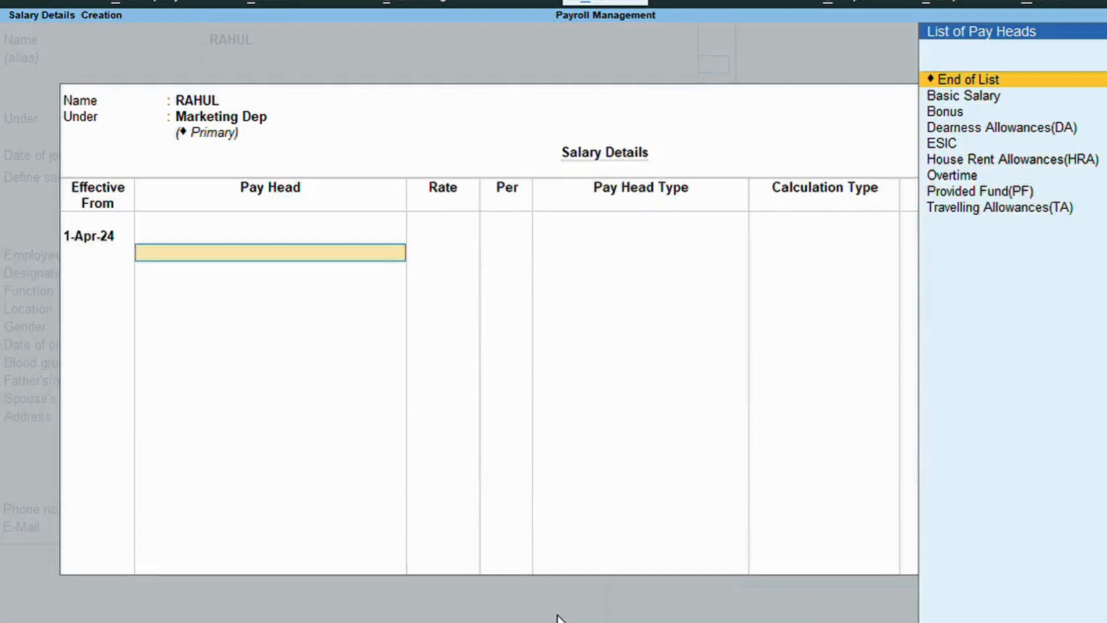
key("Down")
key("Return")
type("20000")
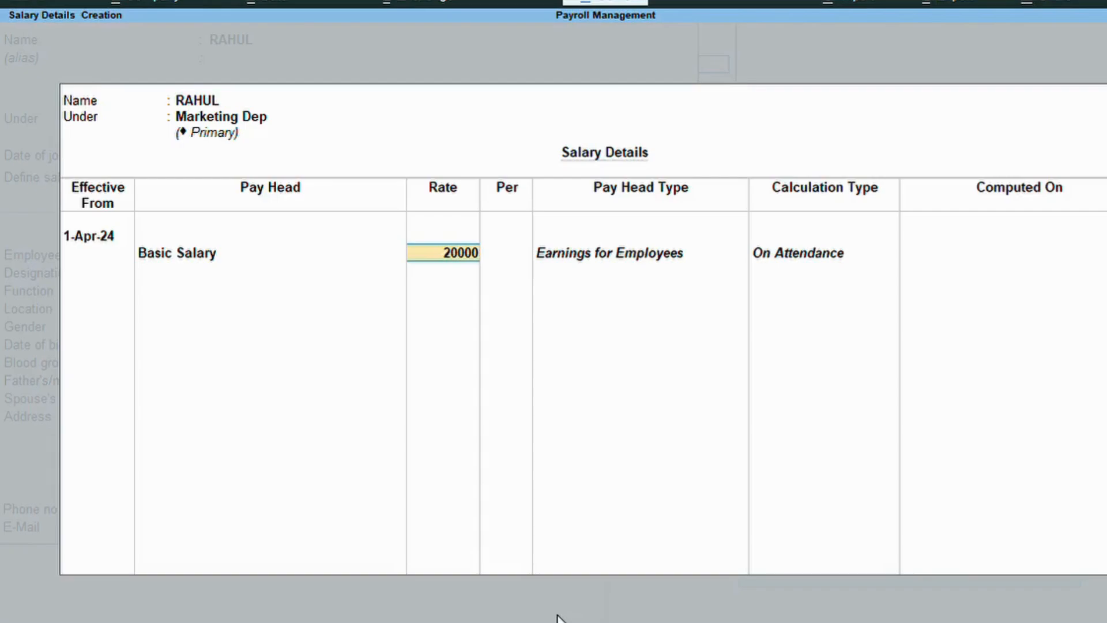
key("Return")
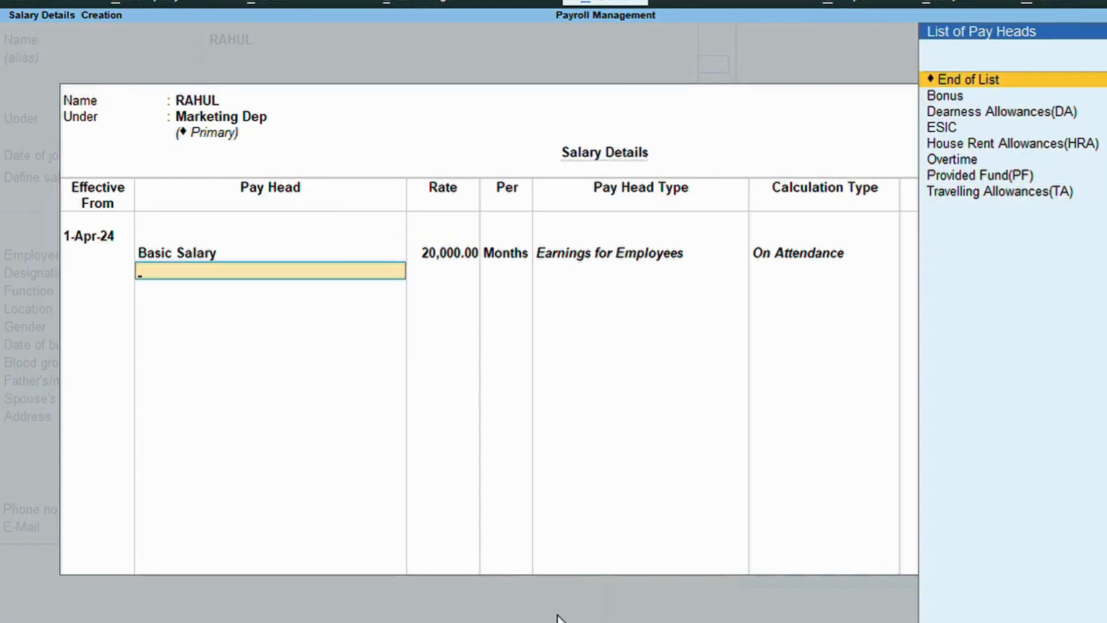
key("Down")
key("Down")
key("Return")
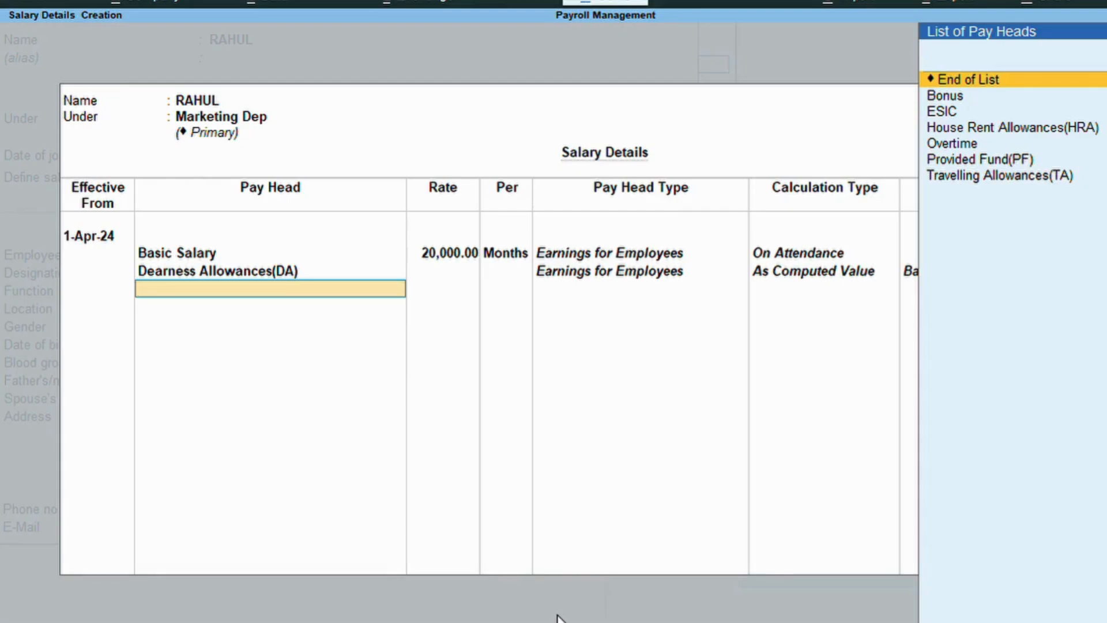
key("Down")
key("Down")
key("Down")
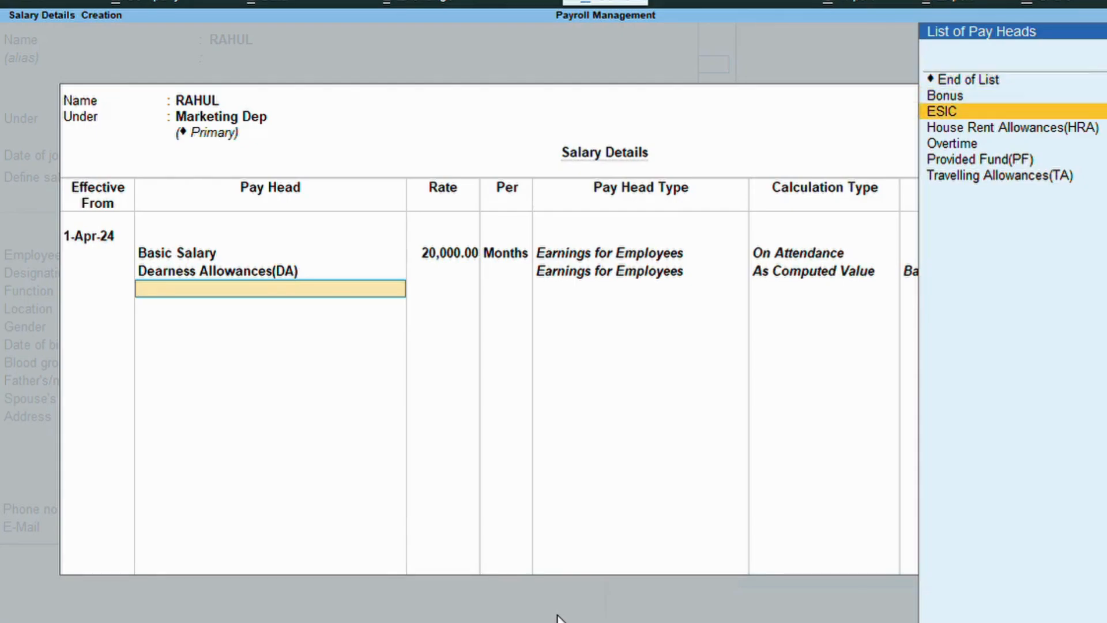
key("Return")
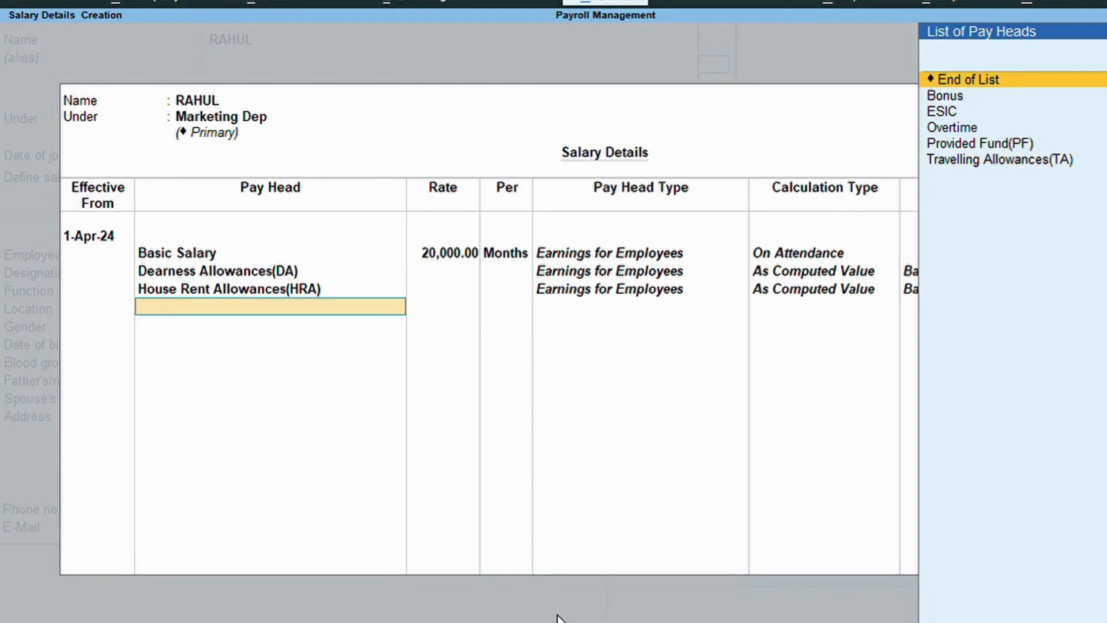
Add Bonus at 1,000 per month and Overtime at 50 per hour to RAHUL's salary.
key("Down")
key("Return")
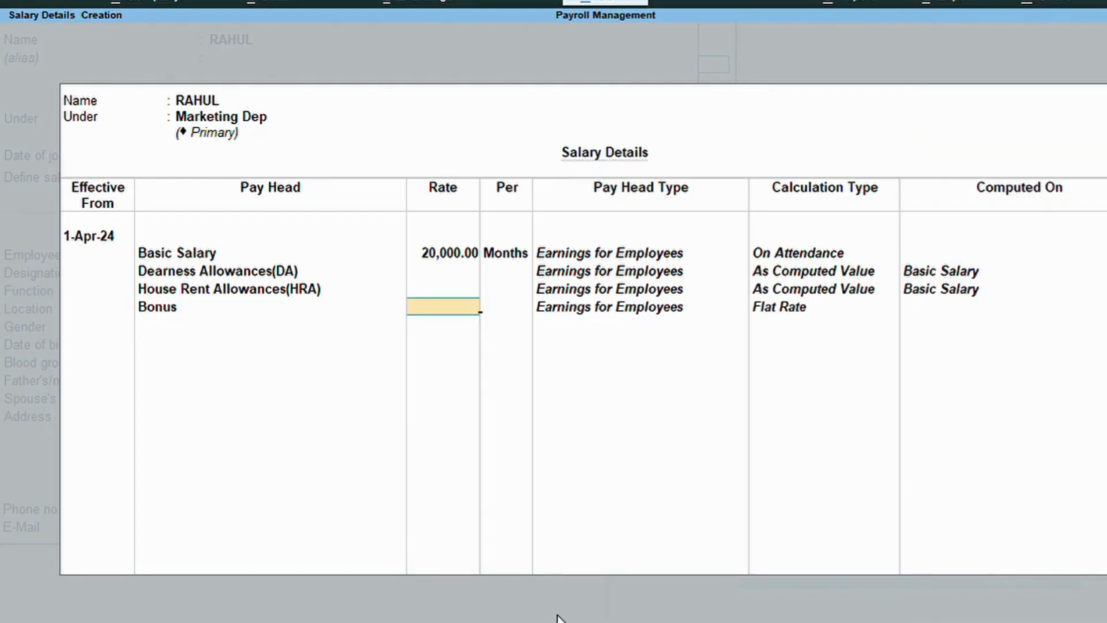
type("1000")
key("Return")
key("Down")
key("Down")
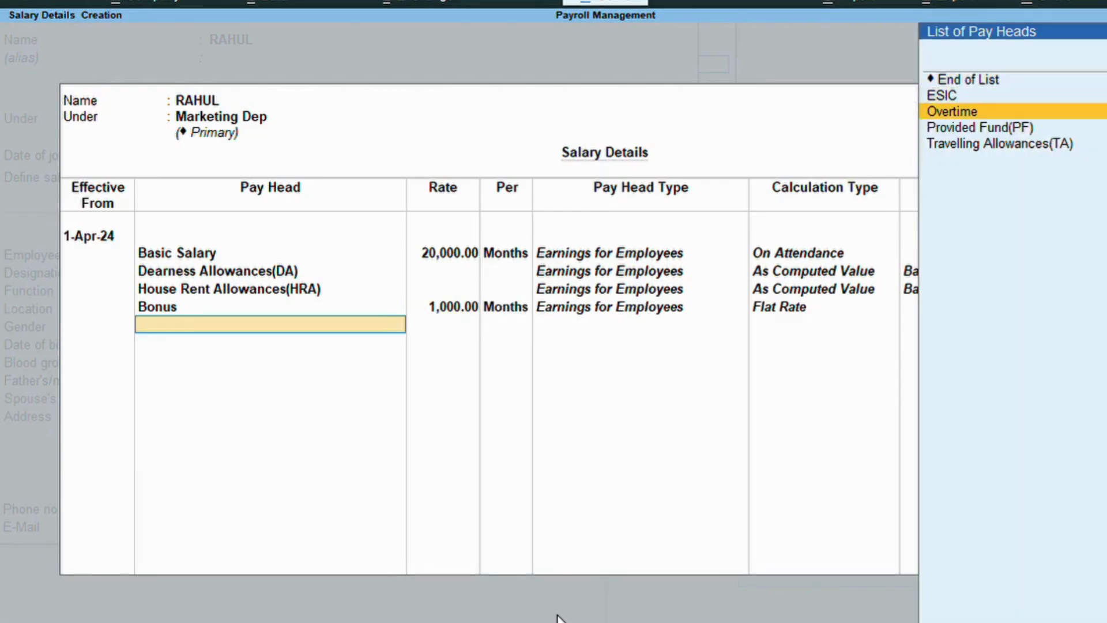
key("Return")
type("50")
key("Return")
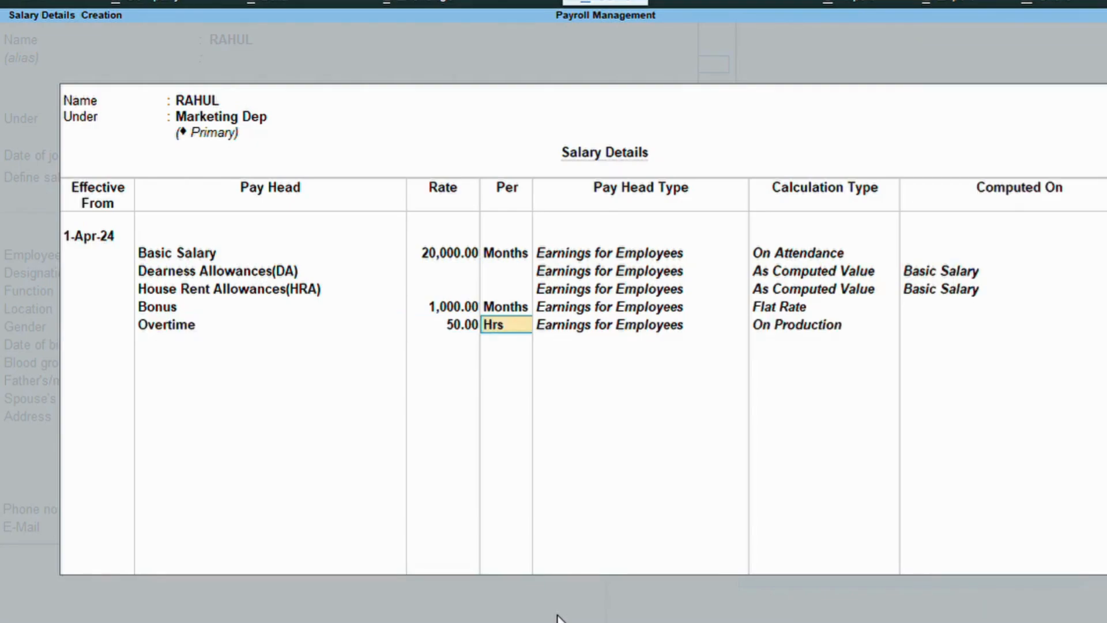
key("Return")
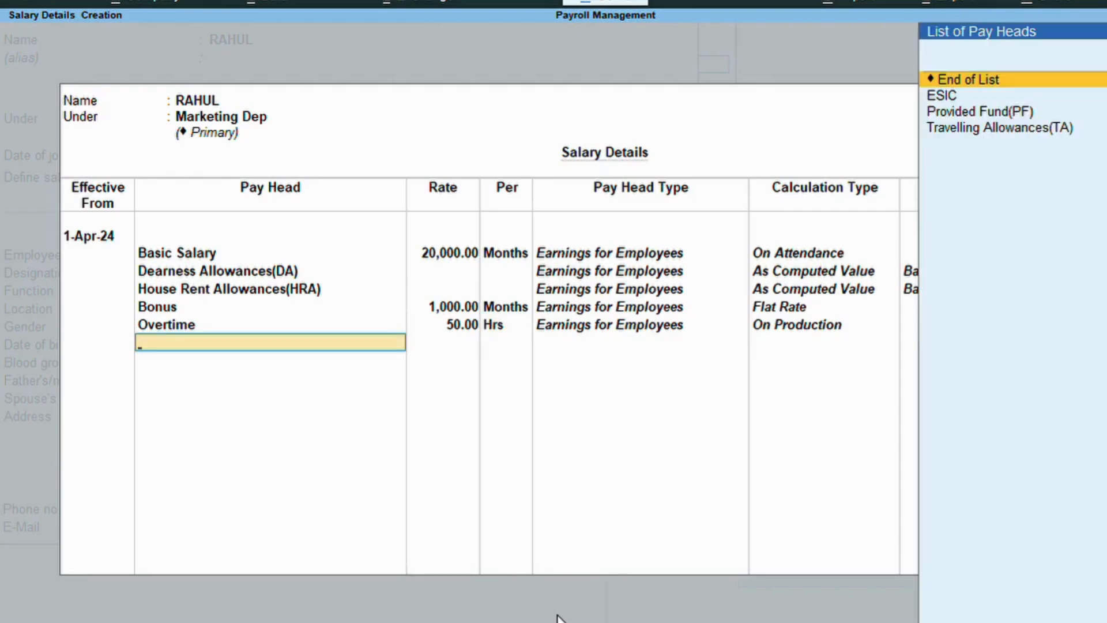
Add the TA, PF and ESIC pay heads and accept the salary details.
key("Down")
key("Down")
key("Down")
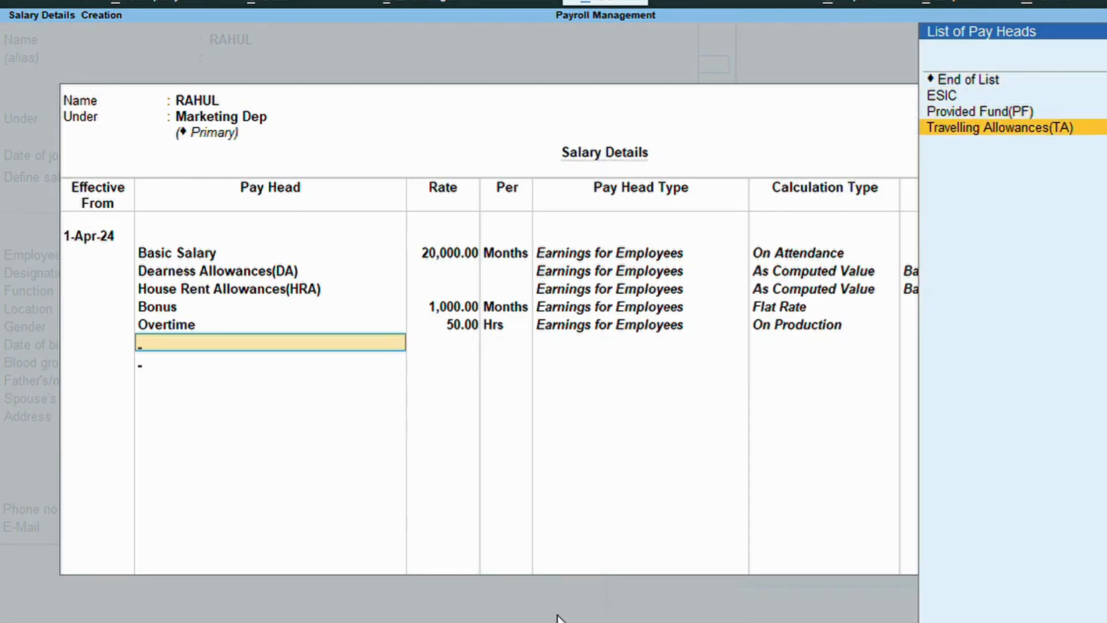
key("Return")
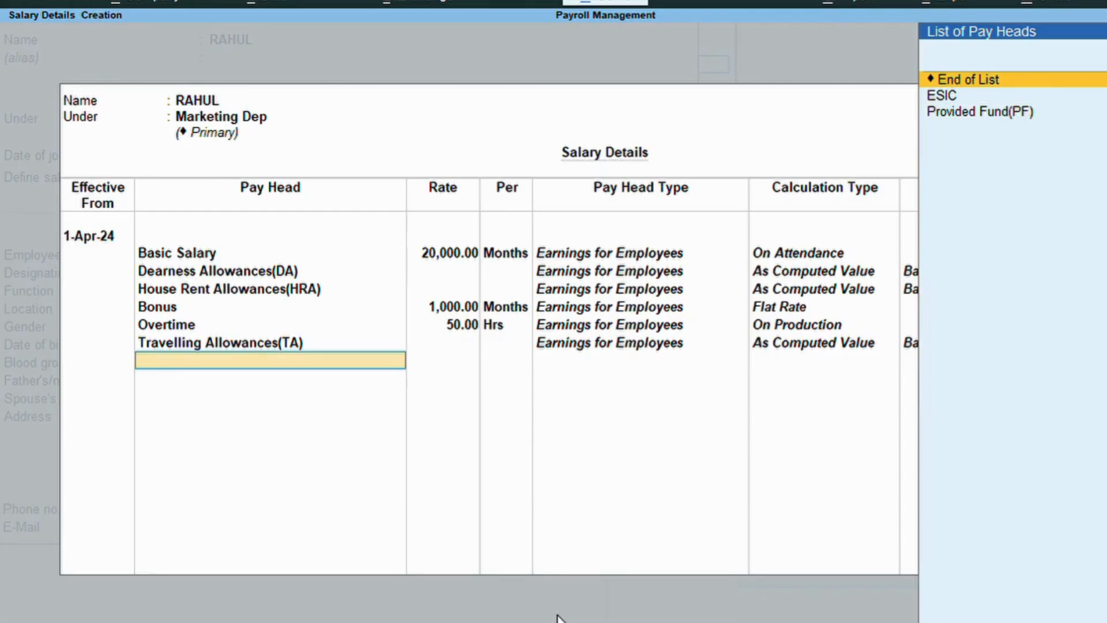
key("Down")
key("Down")
key("Return")
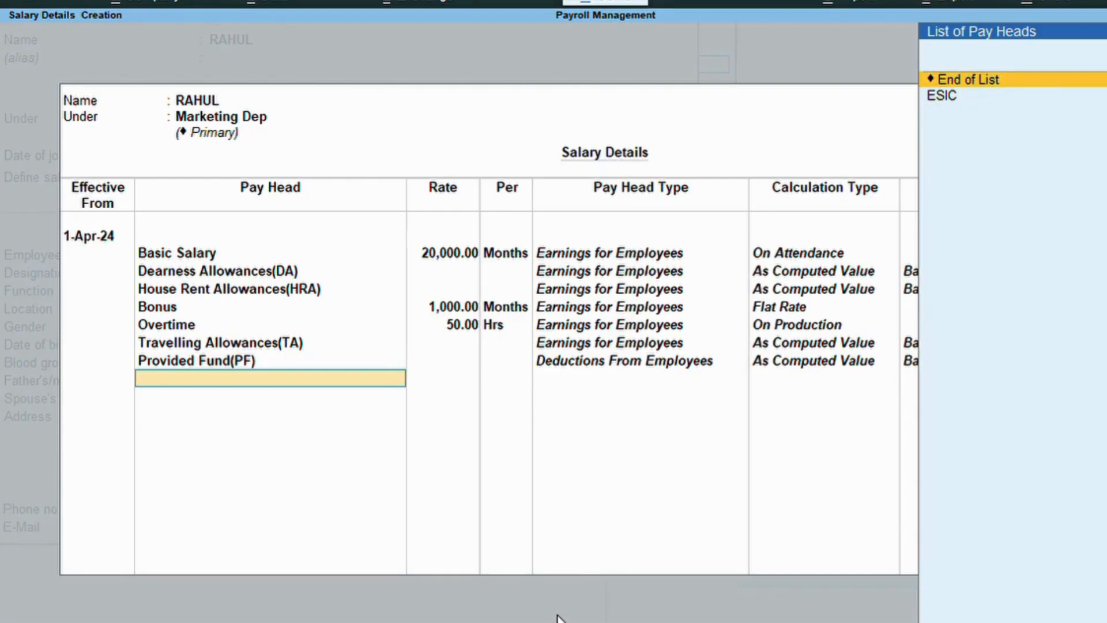
key("Down")
key("Return")
key("Return")
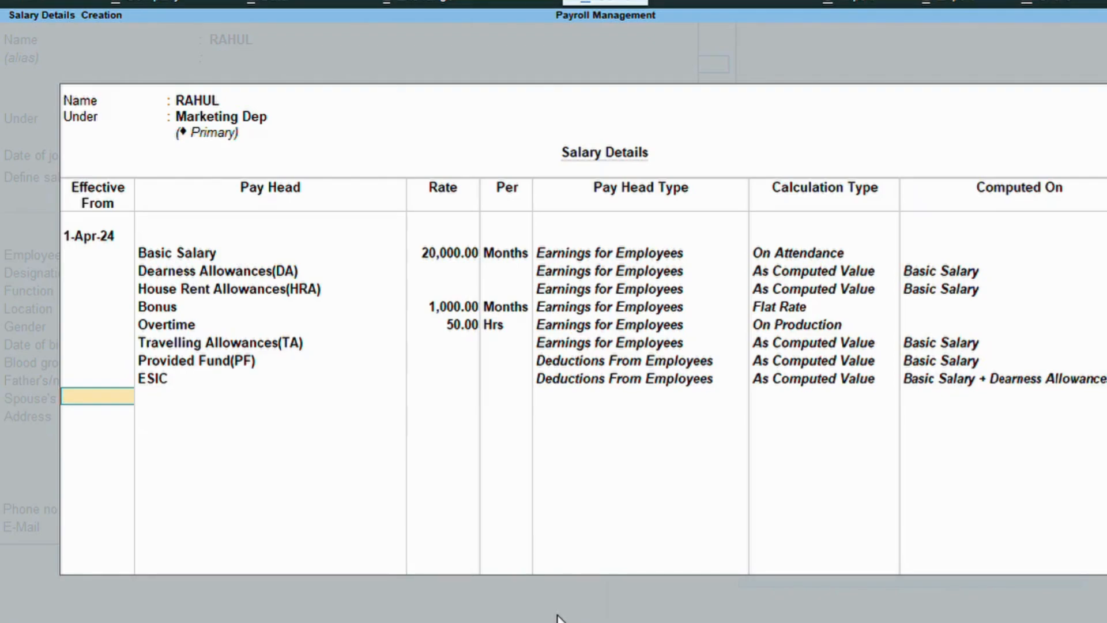
key("Return")
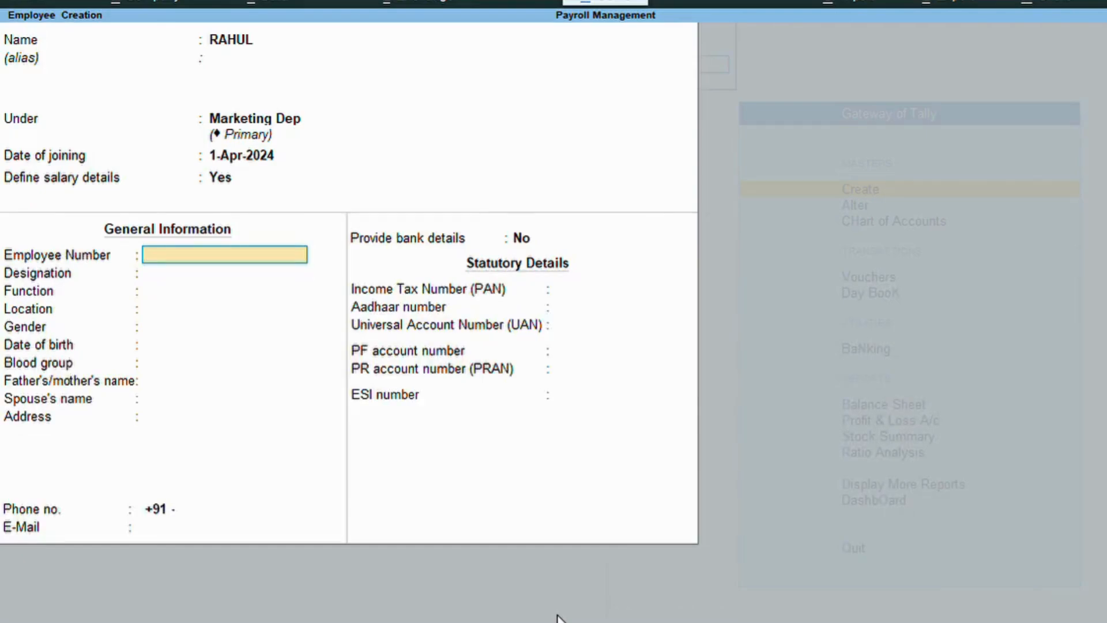
Enter the employee number, designation Manager, function Marketing Manager and location Golconda.
type("RH111")
key("Return")
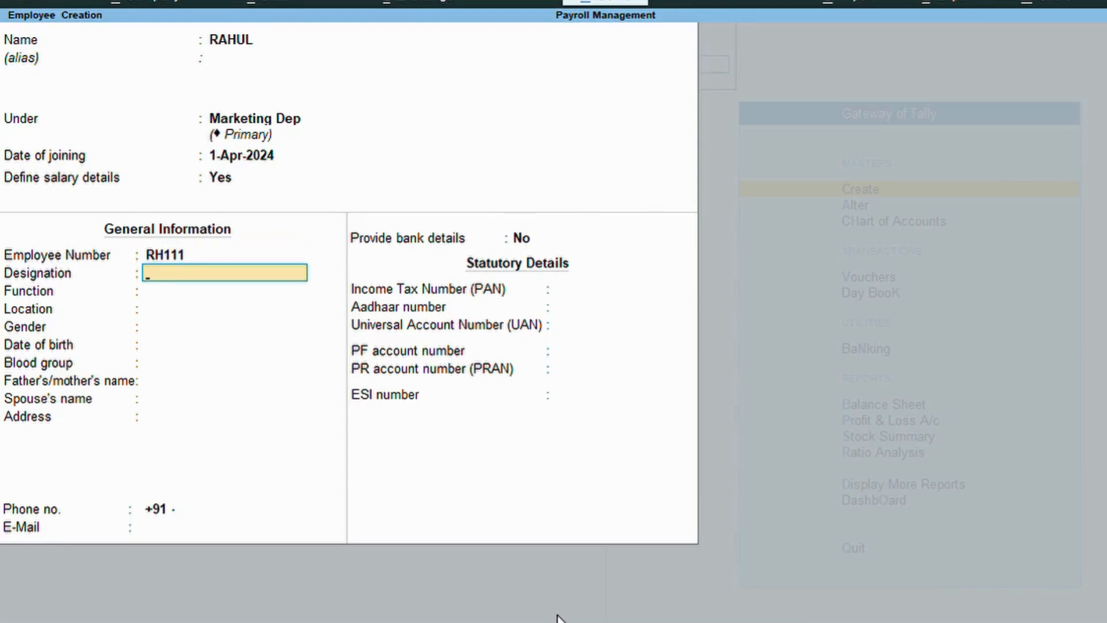
type("MANA")
key("BackSpace")
key("BackSpace")
key("BackSpace")
type("anager")
key("Return")
type("Mar")
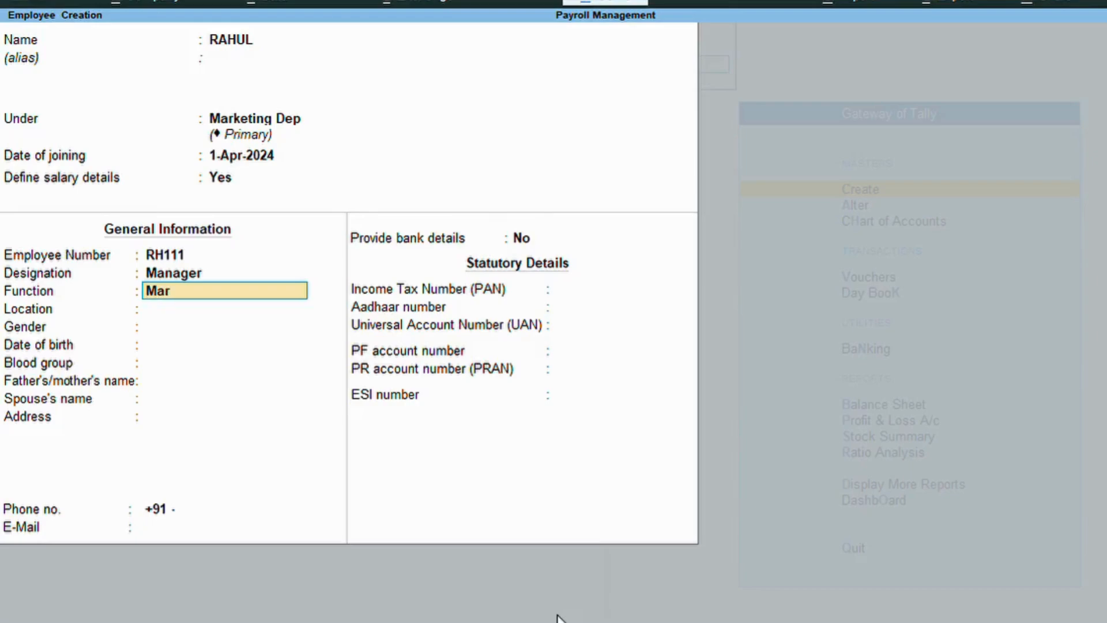
type("keting Manager")
key("Return")
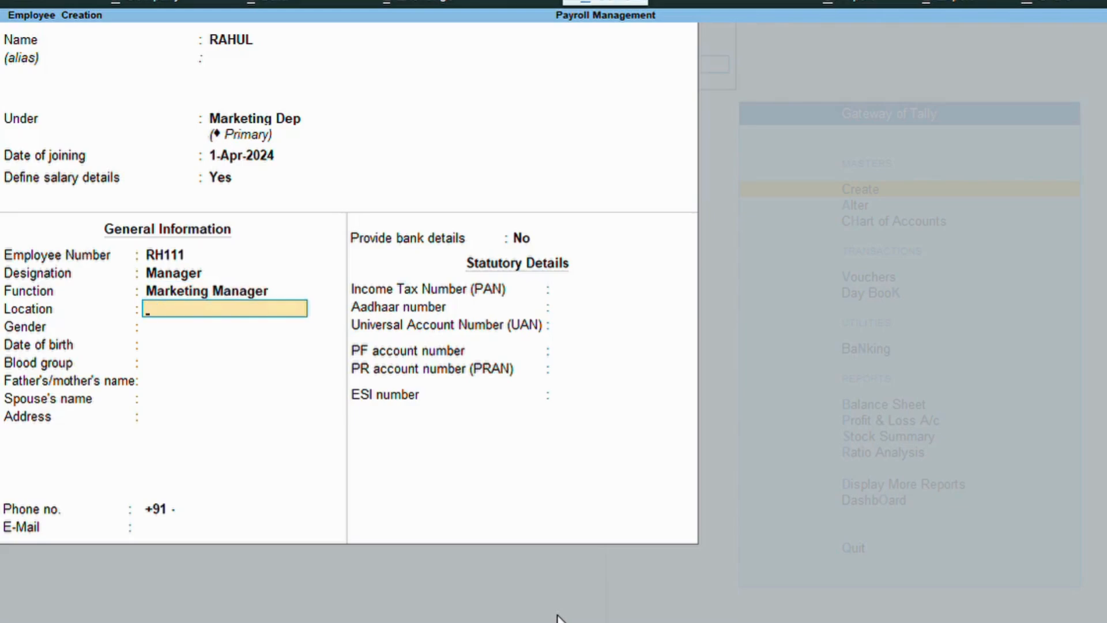
type("Golconda")
key("Return")
key("Down")
key("Down")
key("Return")
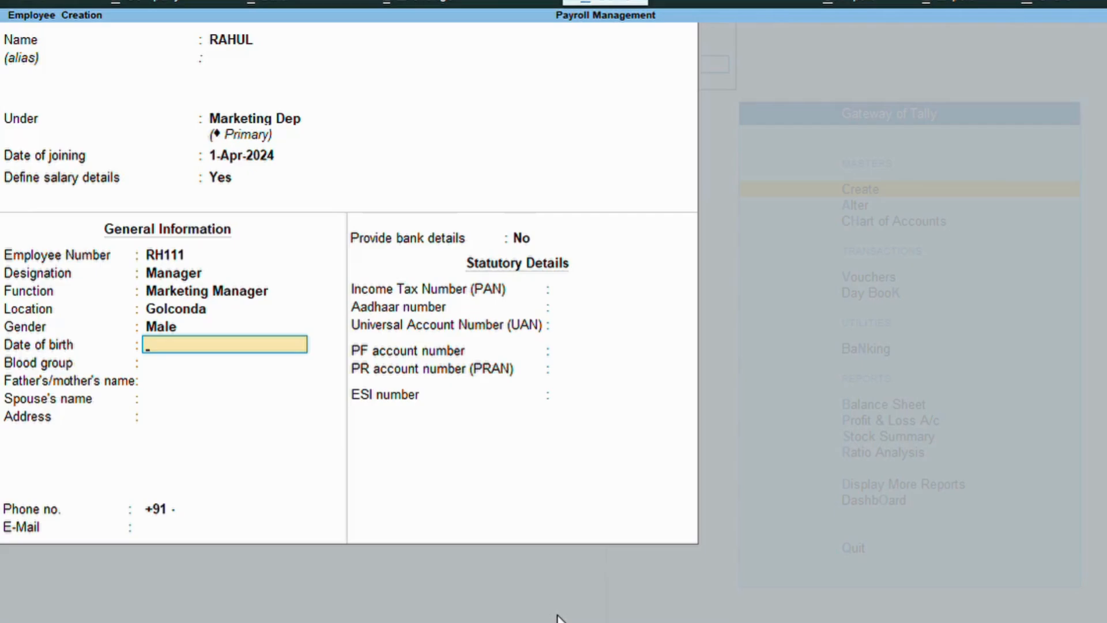
type("1.4.1995")
key("Return")
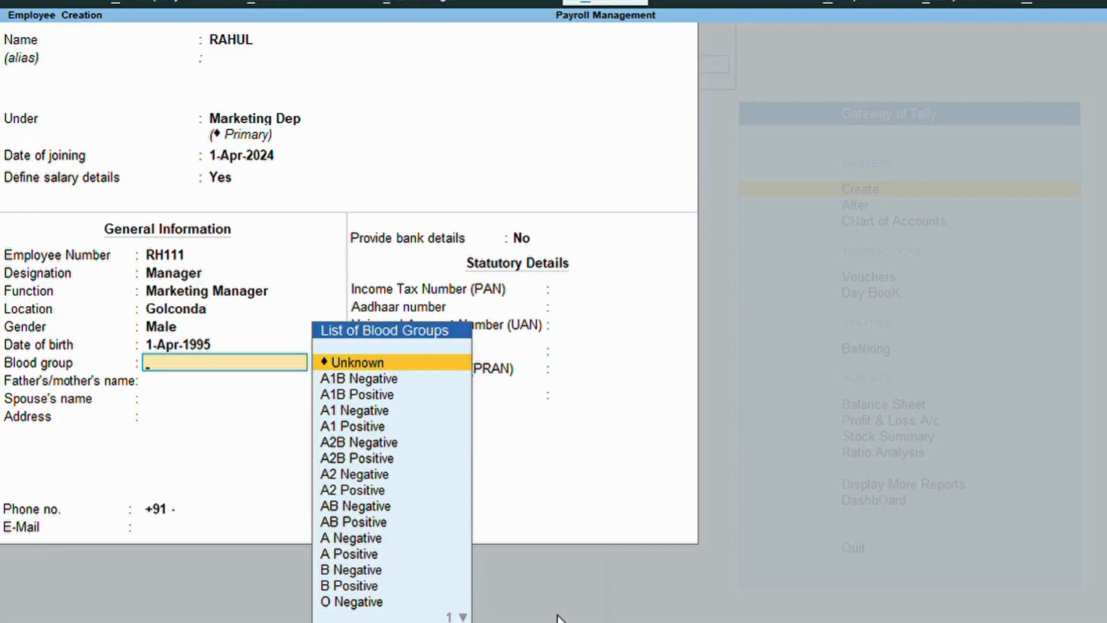
key("Down")
key("Down")
key("Down")
key("Down")
key("Return")
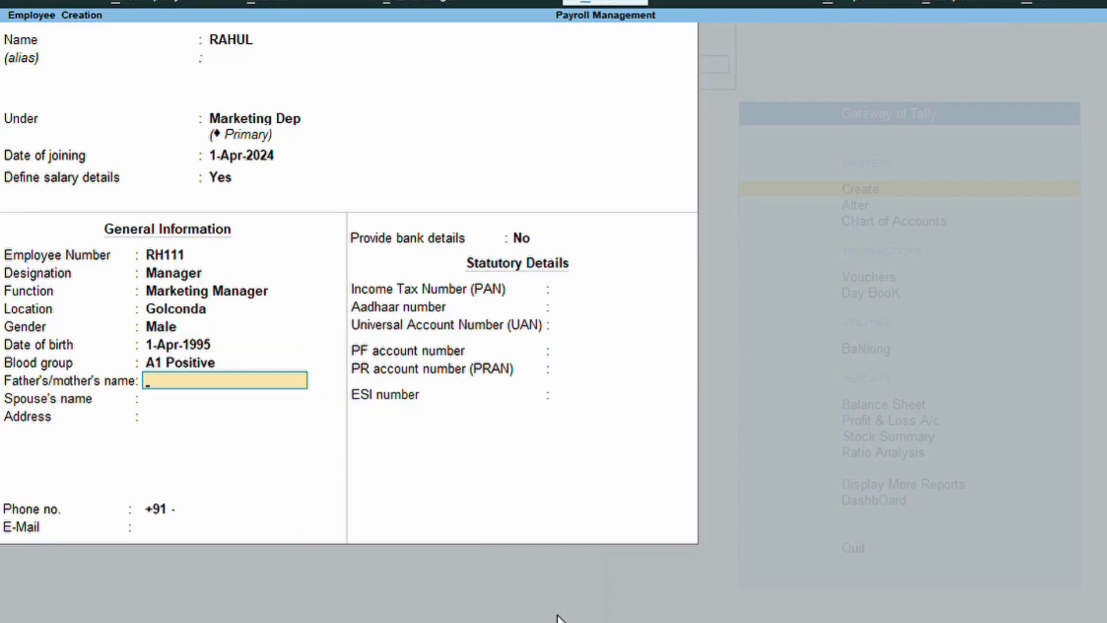
Fill in the parent's and spouse's names, address, phone number and e-mail address.
type("Mohan")
key("Return")
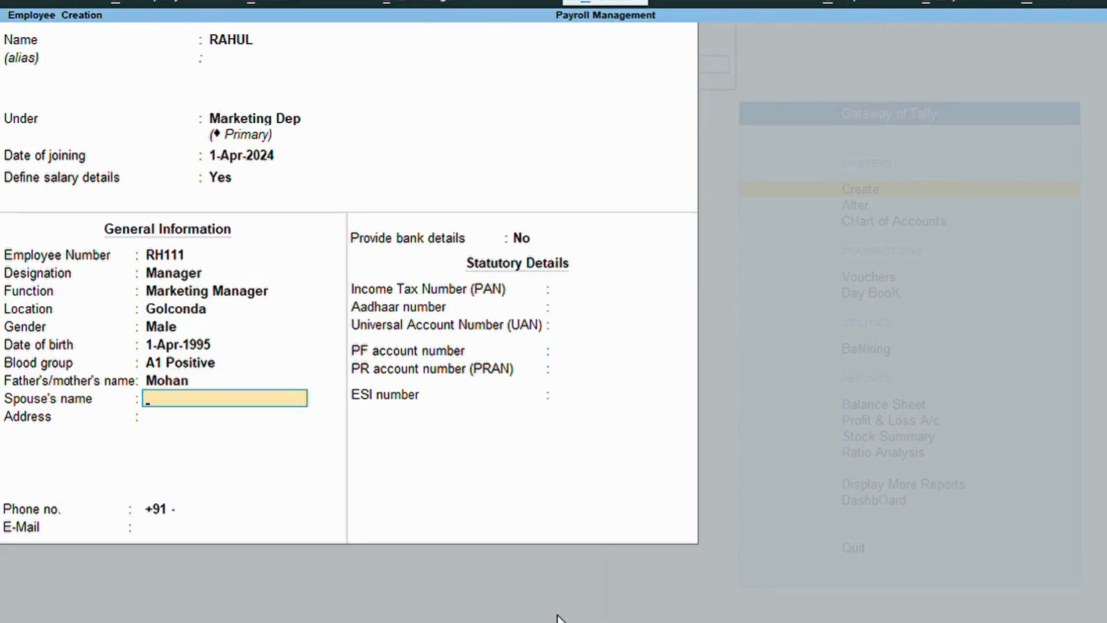
type("Ranee")
key("Return")
type("Golconda Hyd")
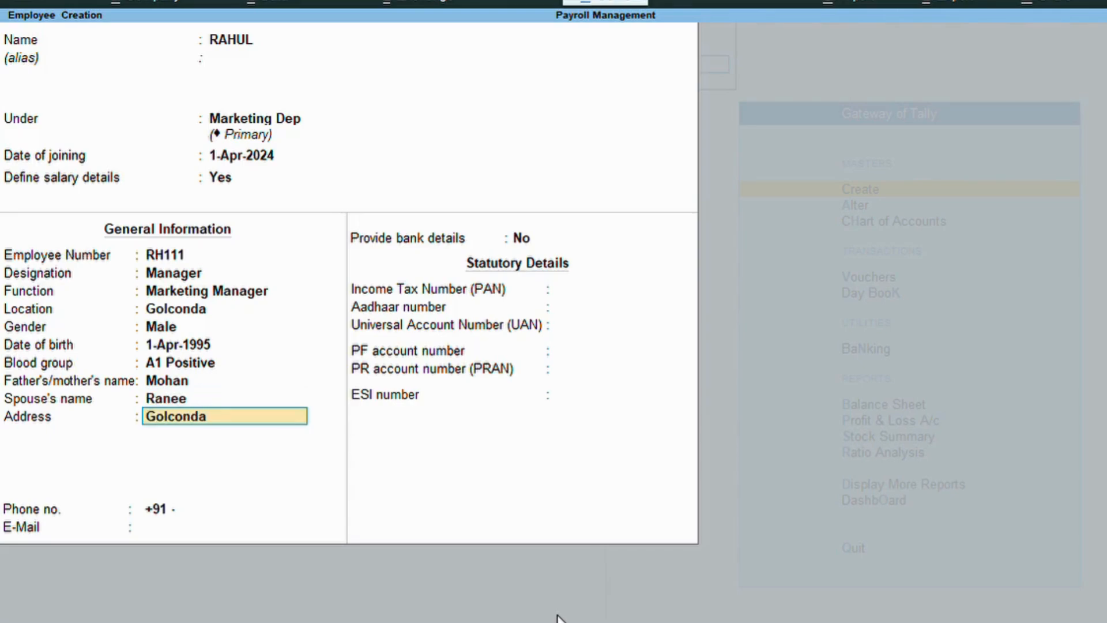
key("Return")
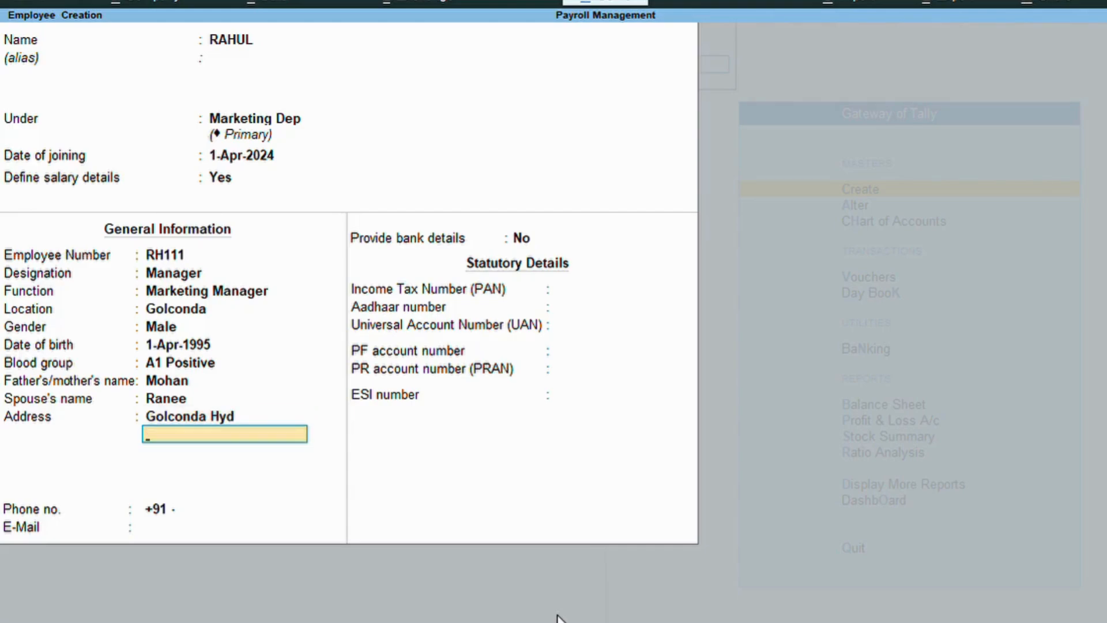
key("Return")
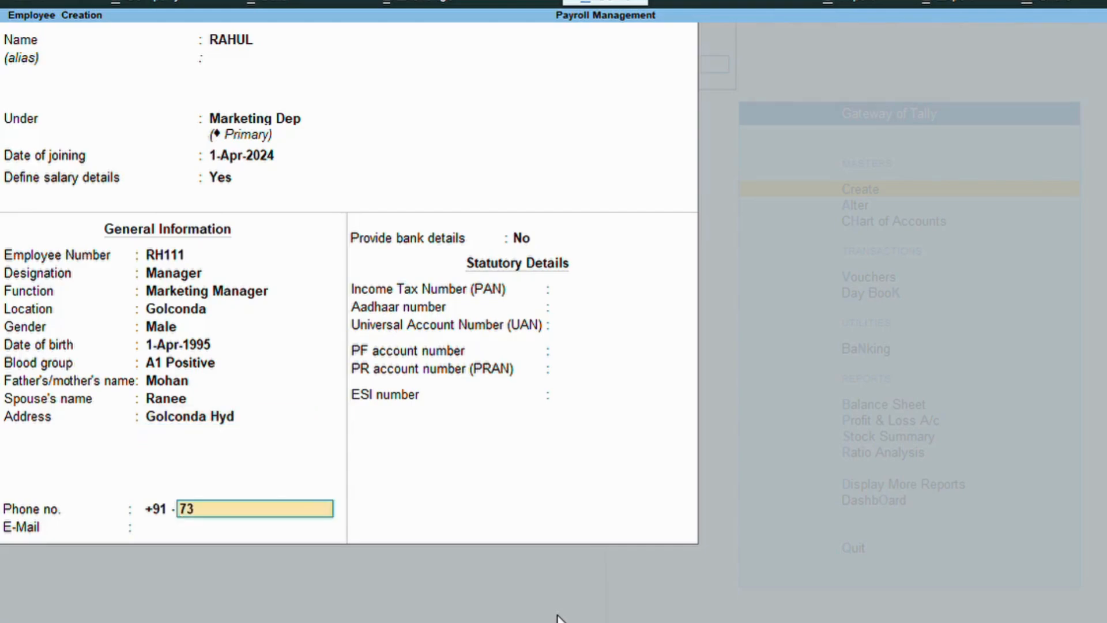
key("Return")
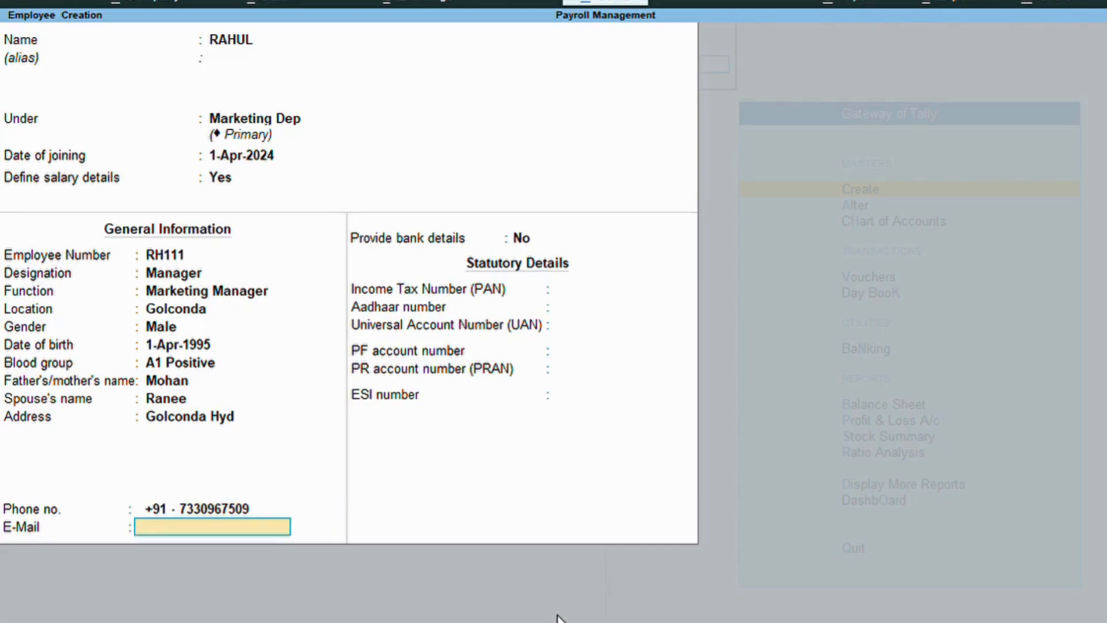
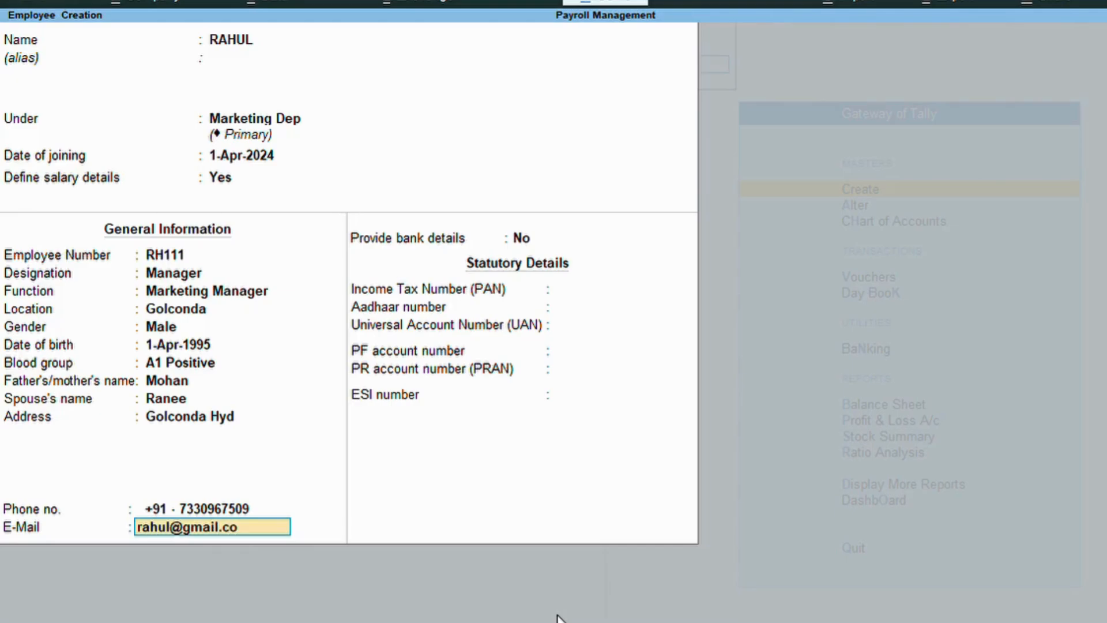
key("Return")
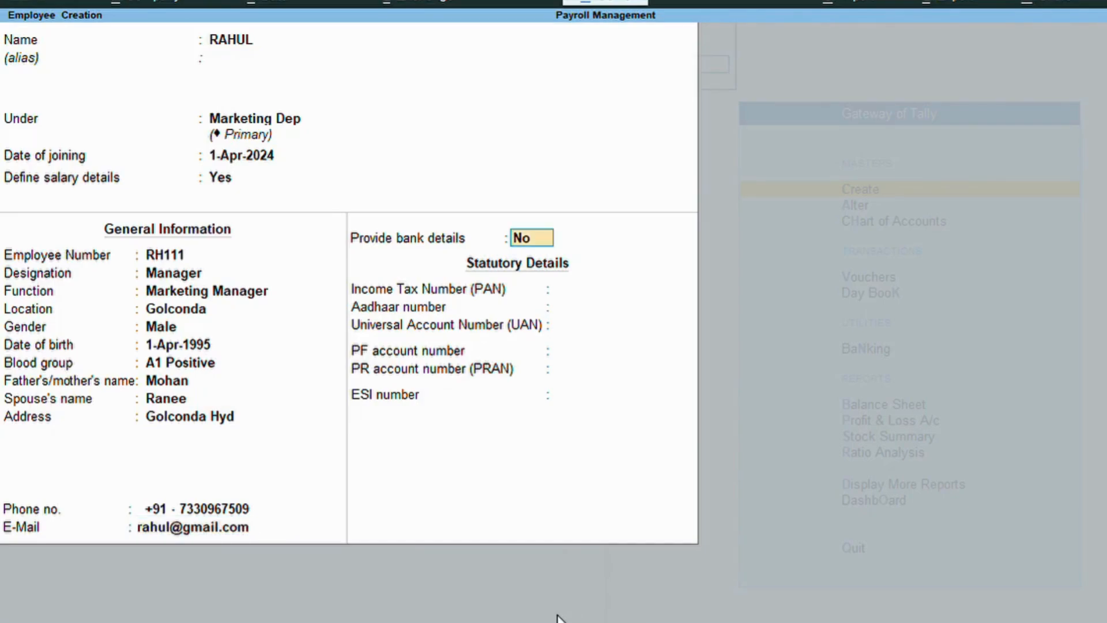
Enable bank details and enter the account number and IFS code ICIC0065.
type("y")
key("Return")
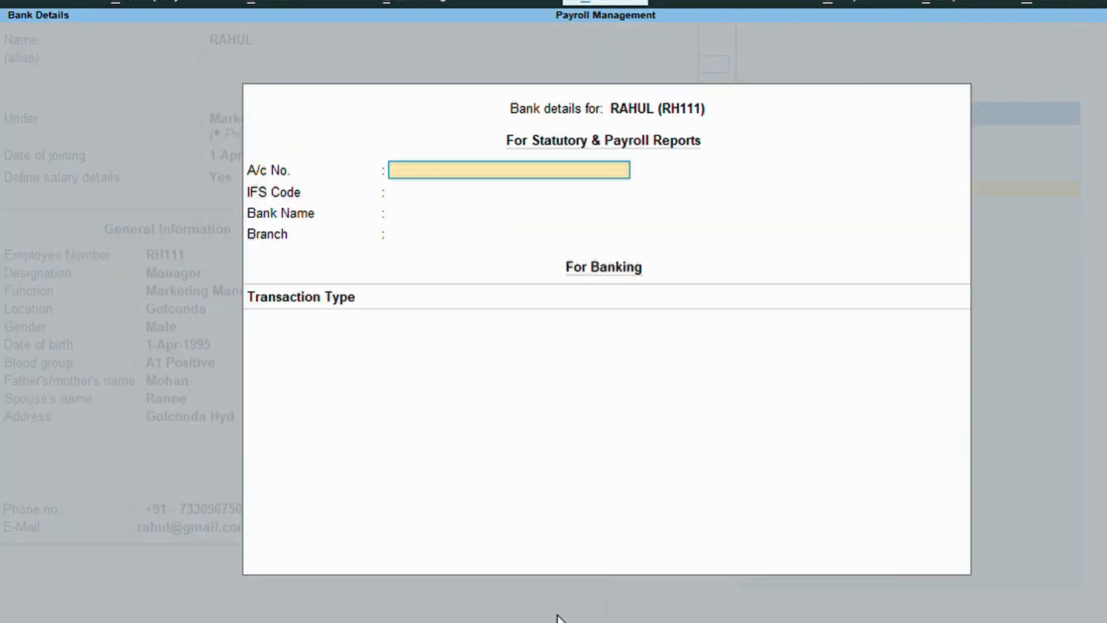
key("Return")
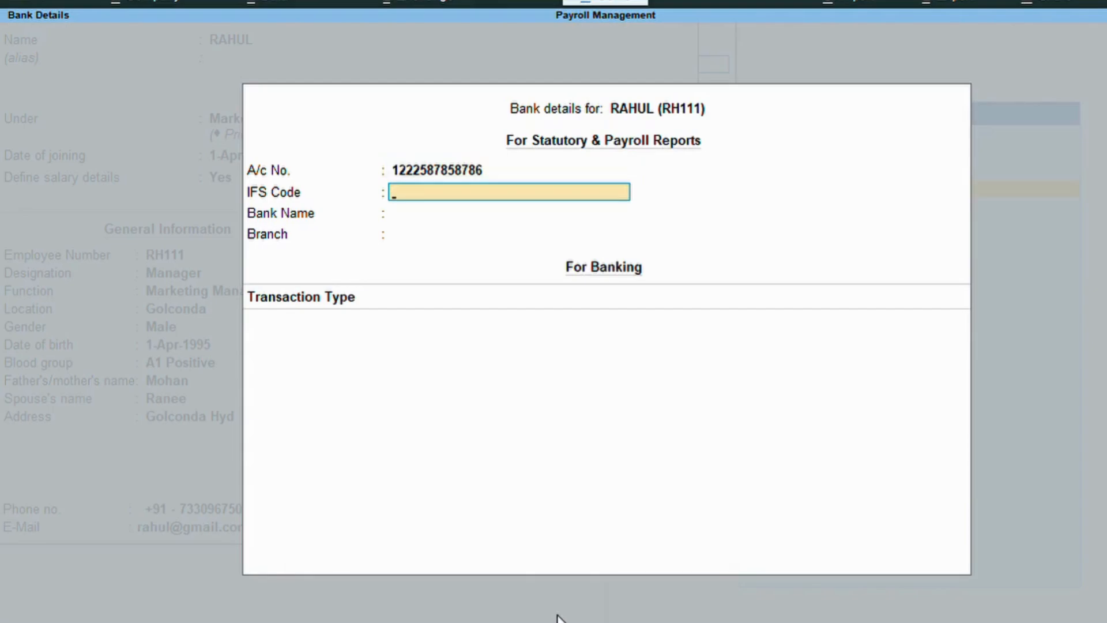
type("ICIC0065")
key("Return")
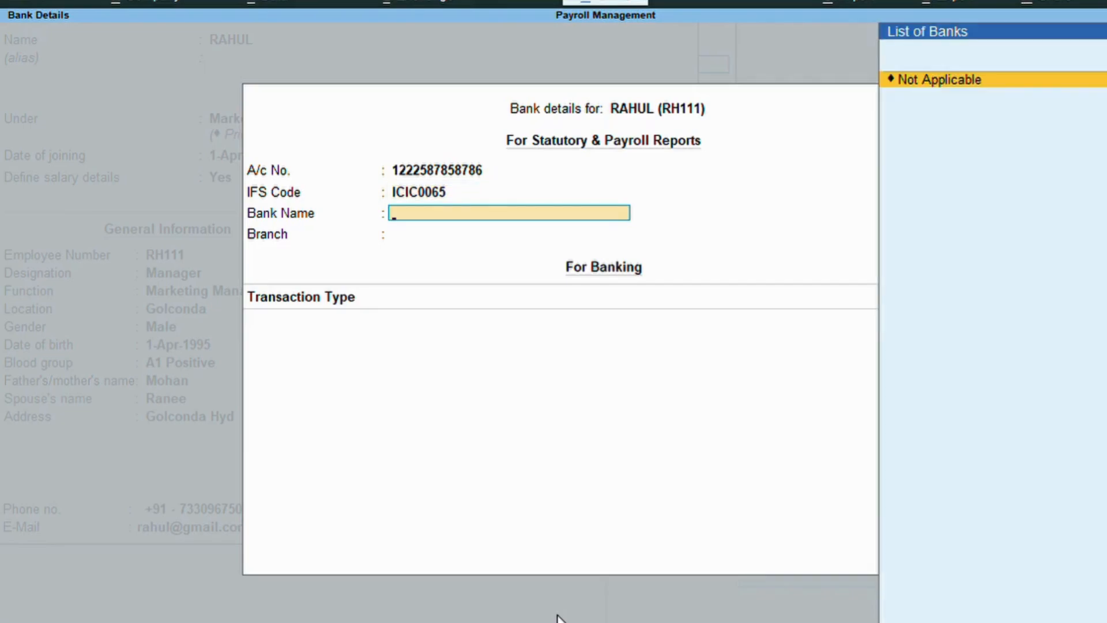
Set bank ICICI BANK, branch SECUDERABAD, e-Fund Transfer, company bank All Items, and save.
key("Up")
key("Return")
type("ICIC")
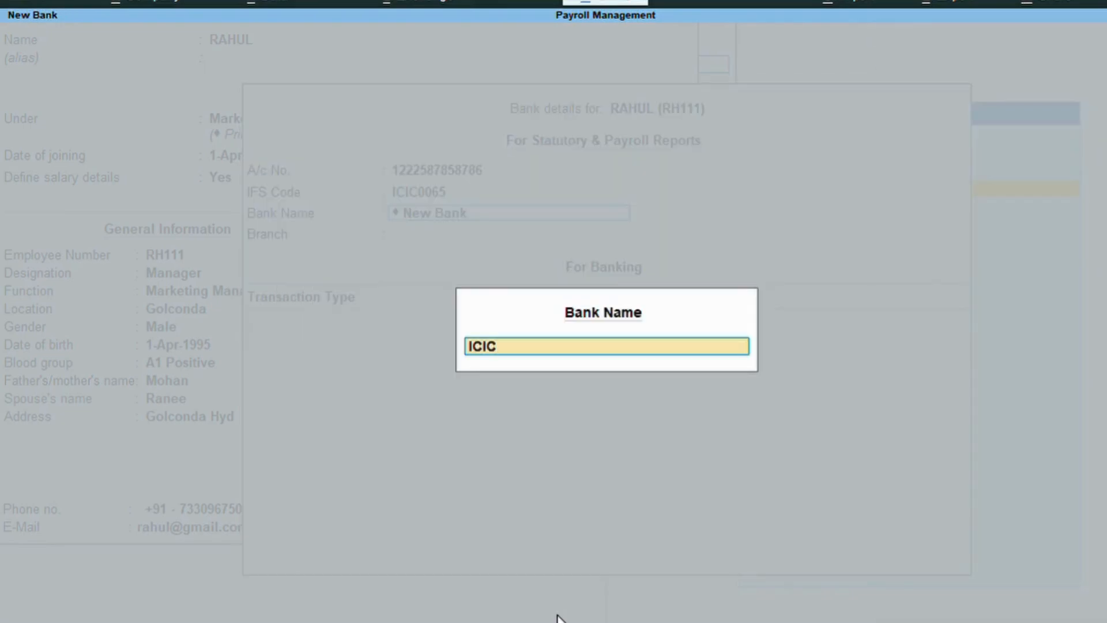
type("I BANK")
key("Return")
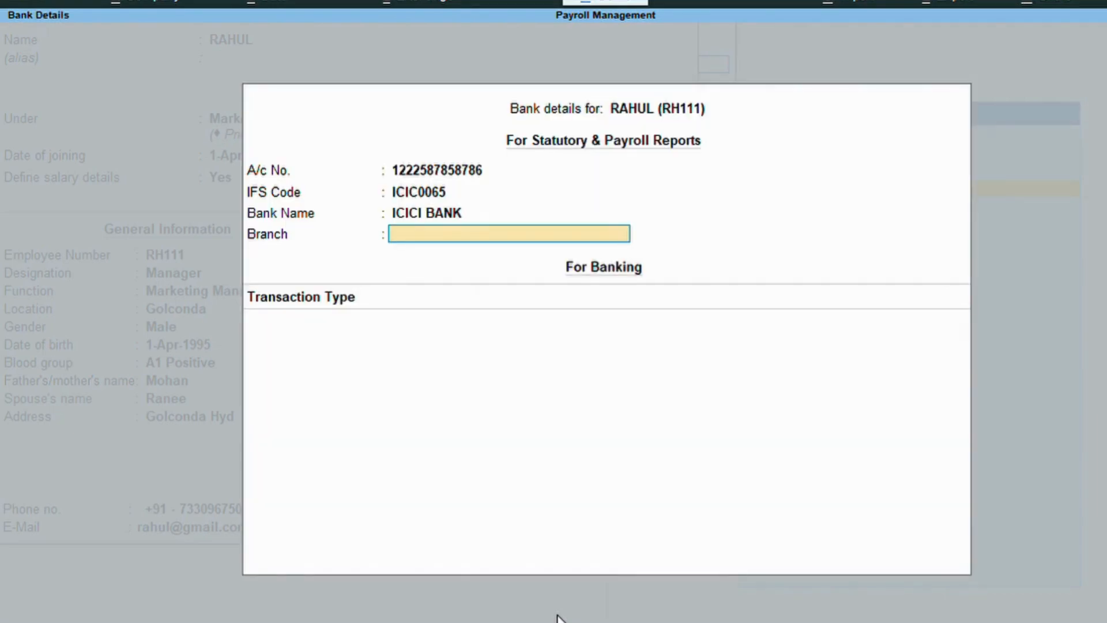
type("SECUDERABAD")
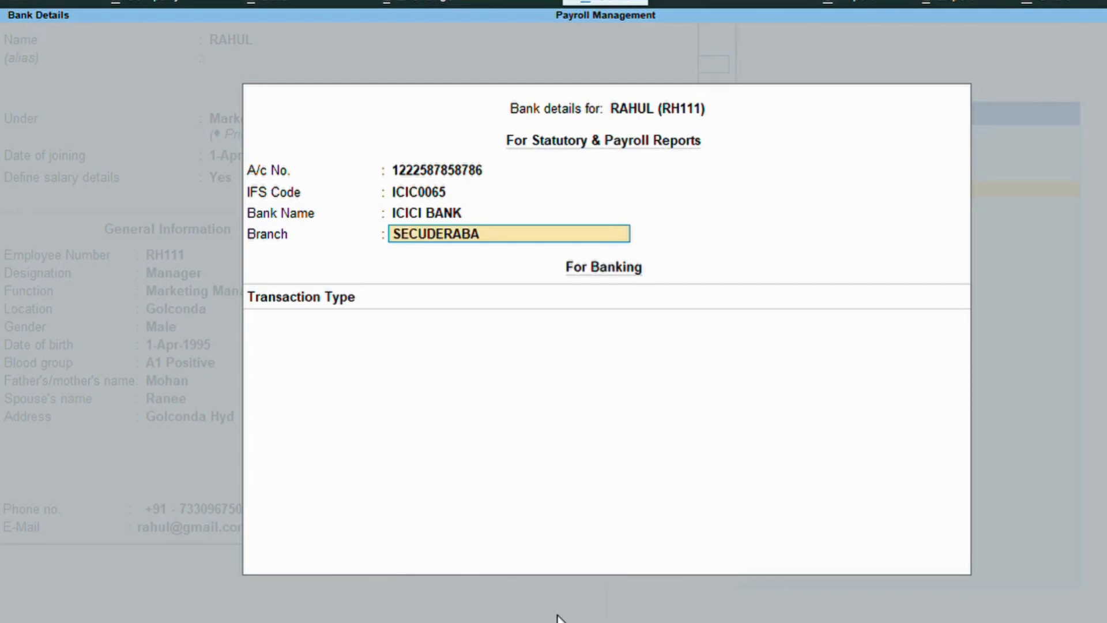
key("Return")
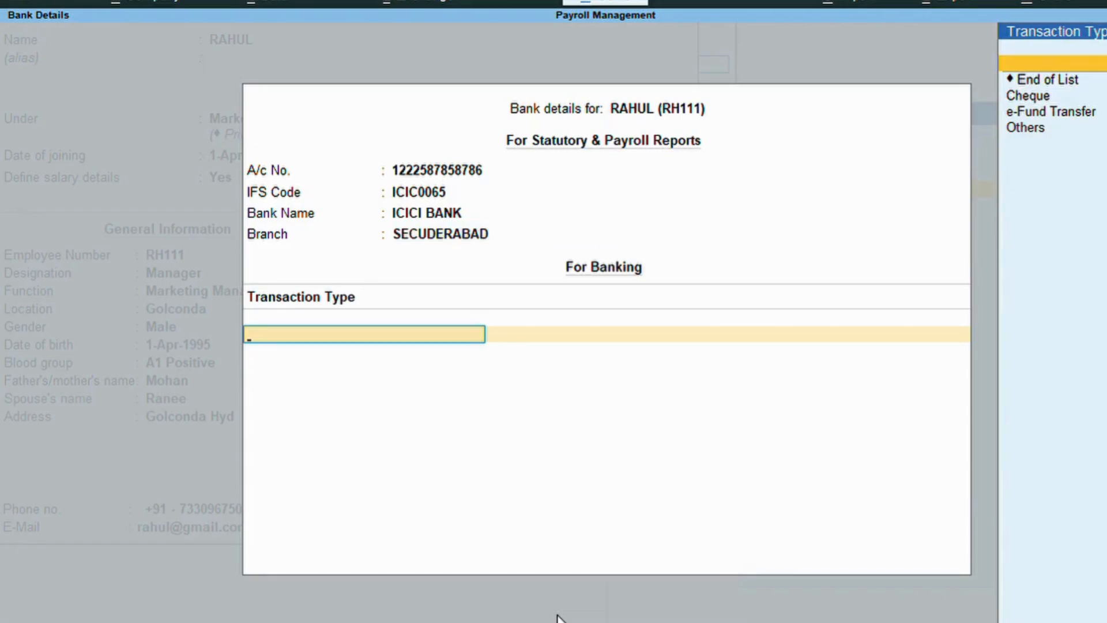
key("Down")
key("Down")
key("Down")
key("Return")
key("Return")
key("Return")
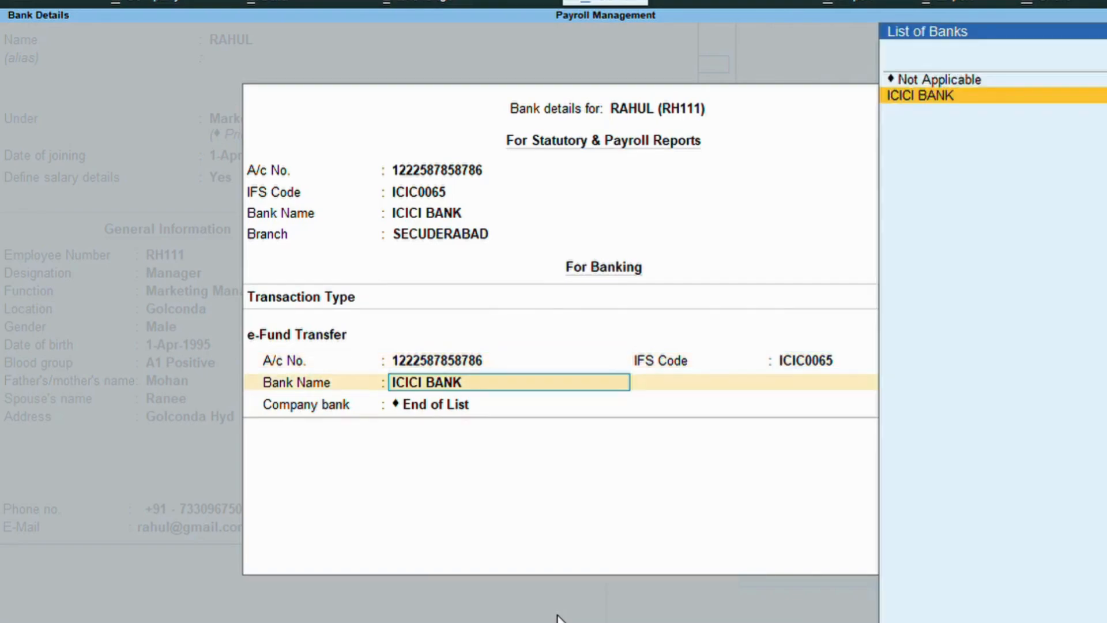
key("Return")
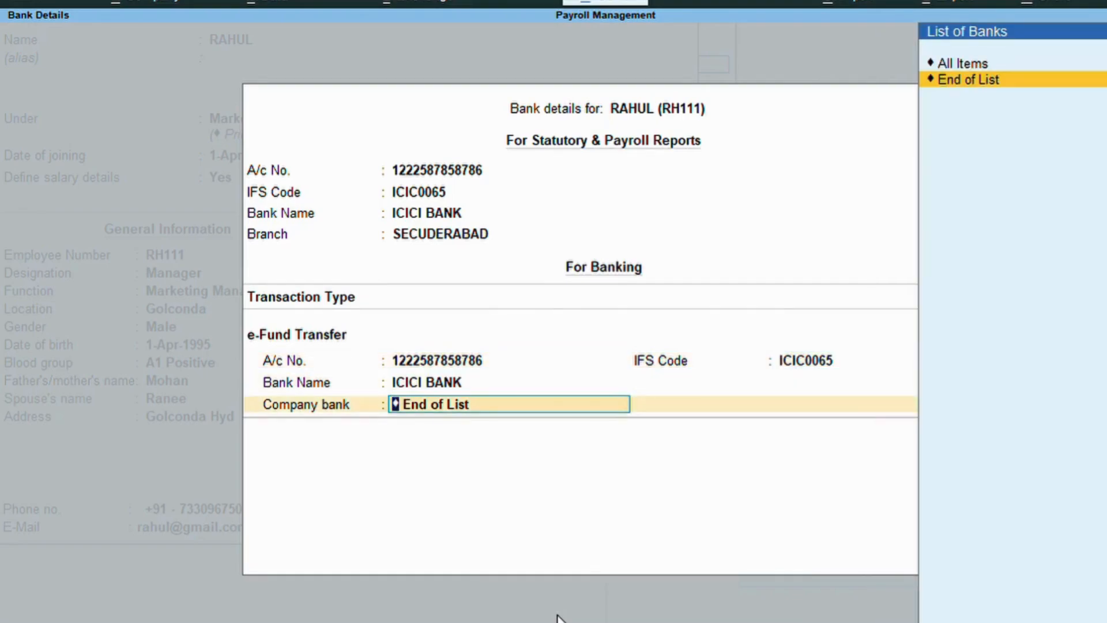
key("Up")
key("Return")
key("BackSpace")
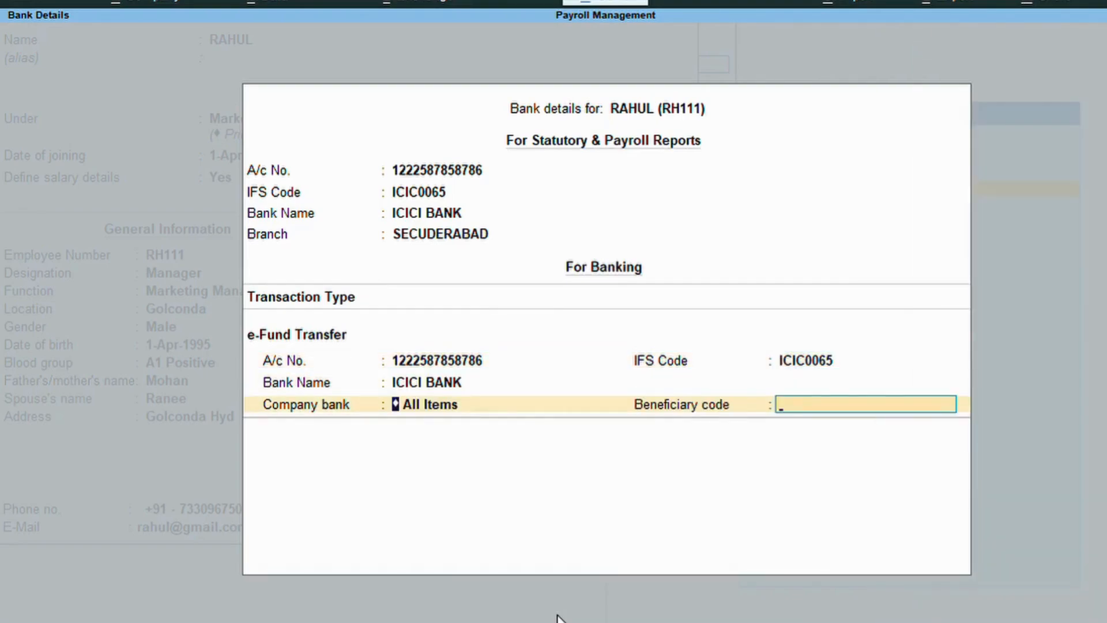
key("ctrl+a")
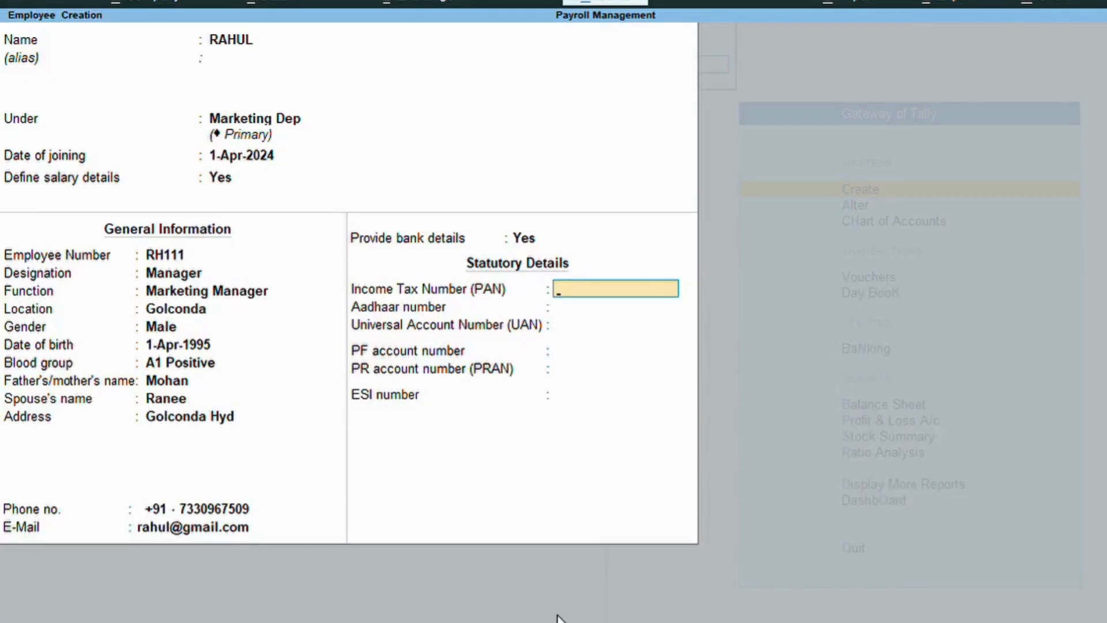
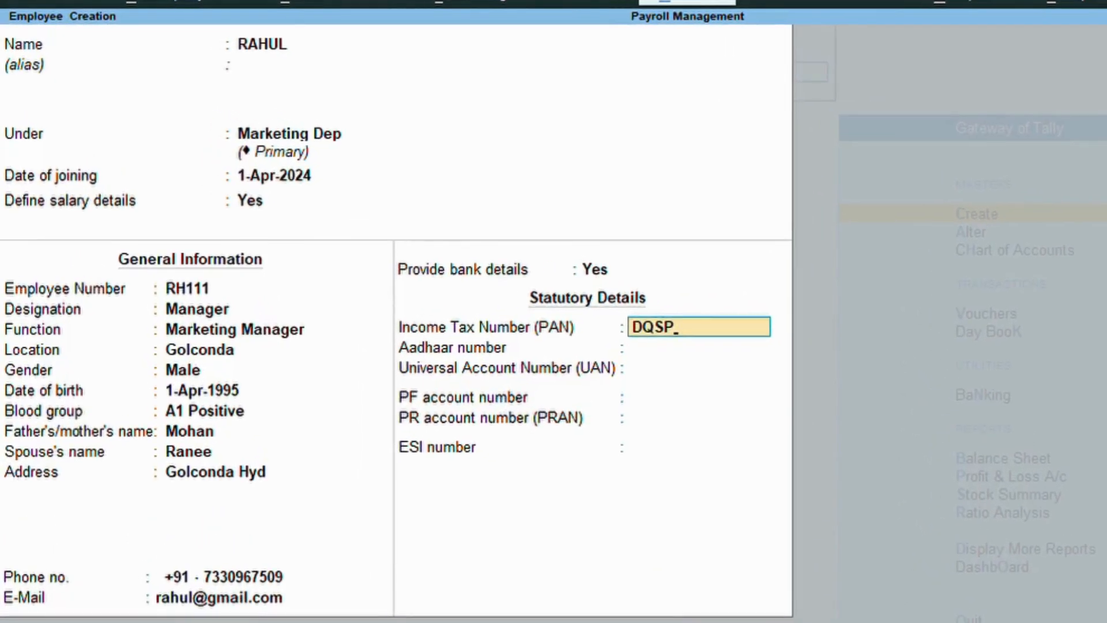
Enter the employee's PAN, Aadhaar and UAN numbers, leaving PF account and PRAN blank.
key("Return")
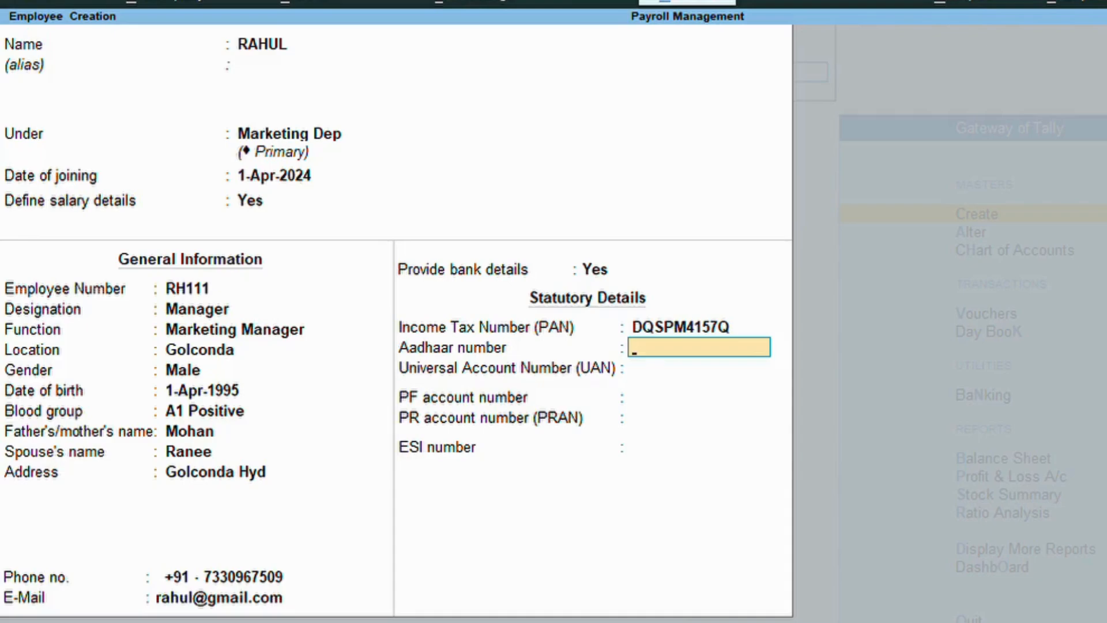
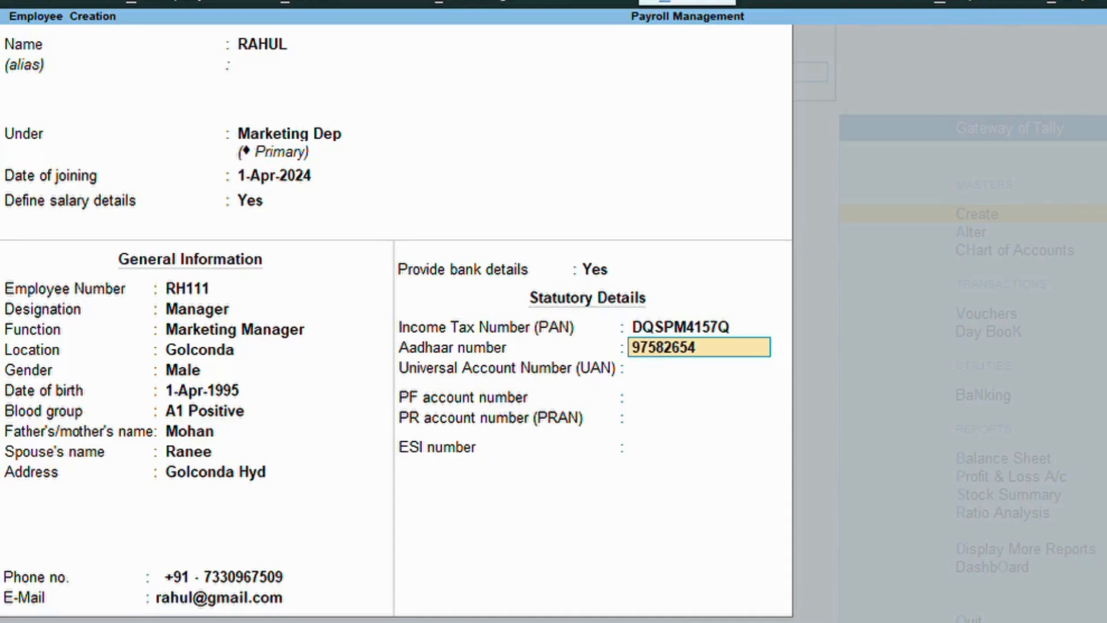
key("Return")
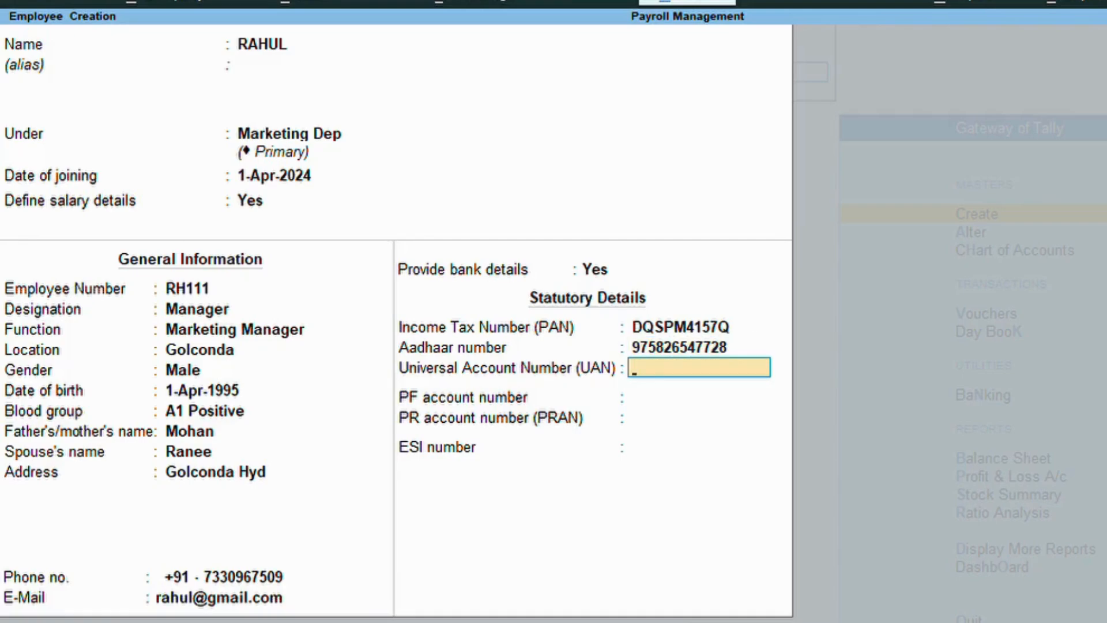
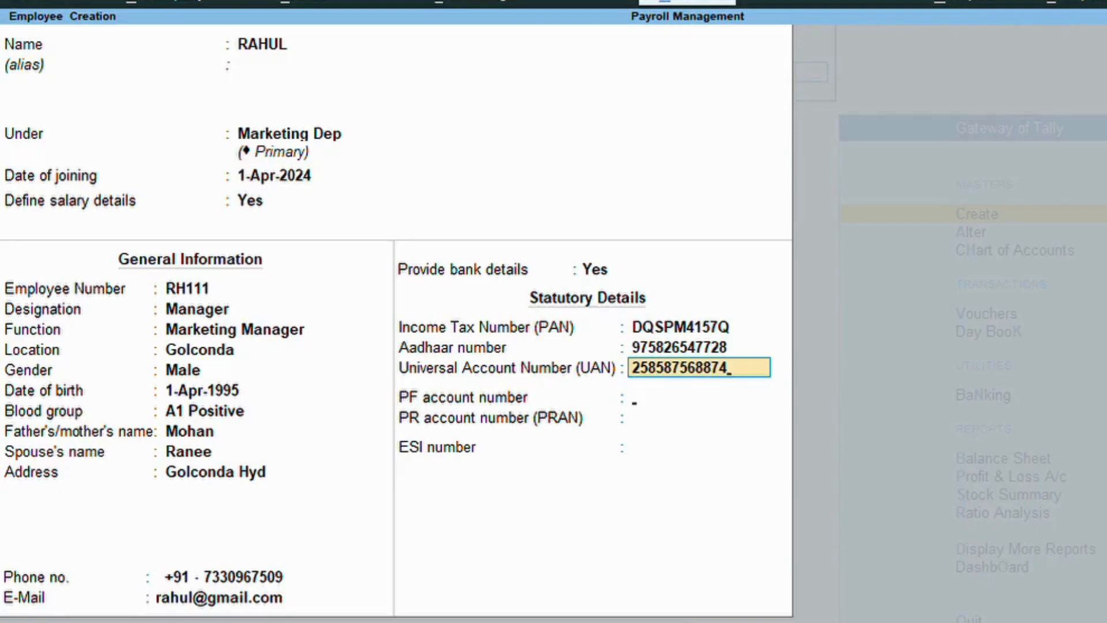
key("Return")
key("Return")
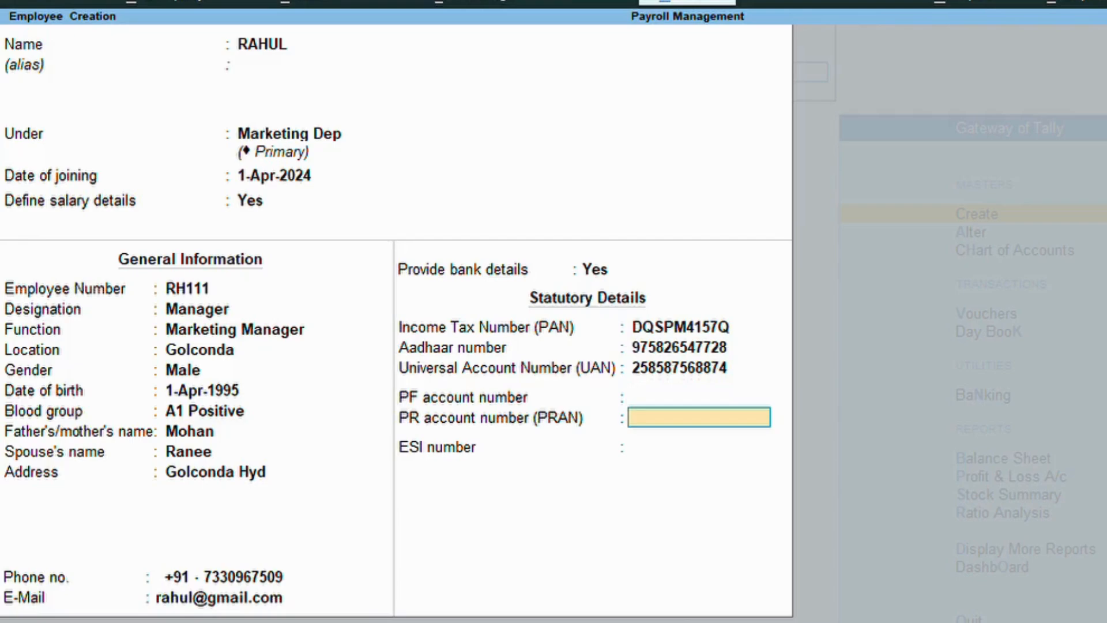
key("Return")
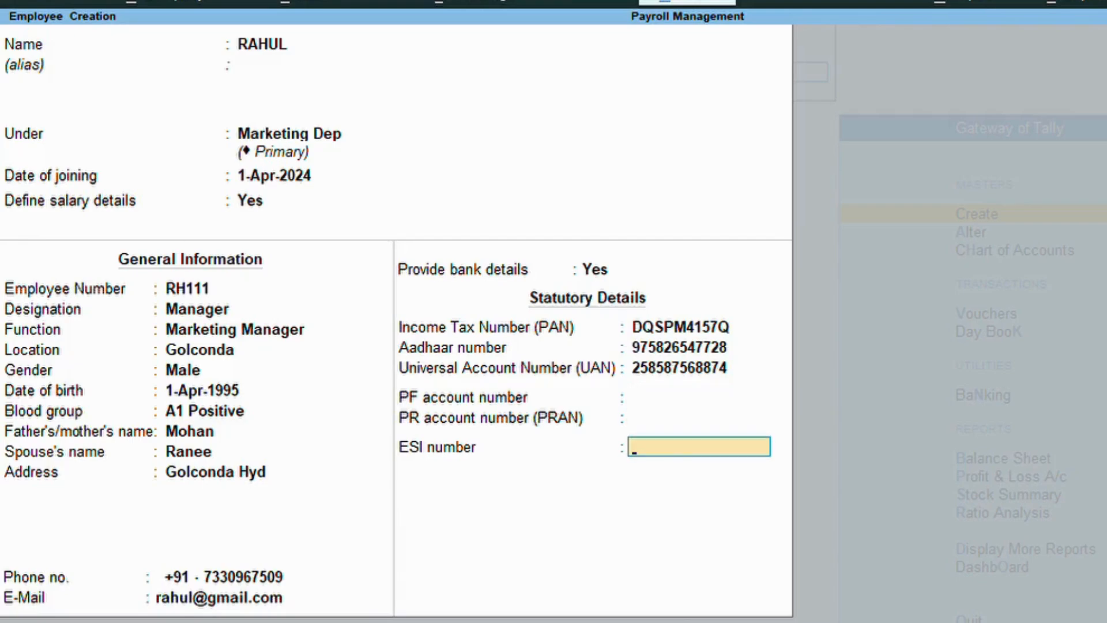
key("Return")
key("Return")
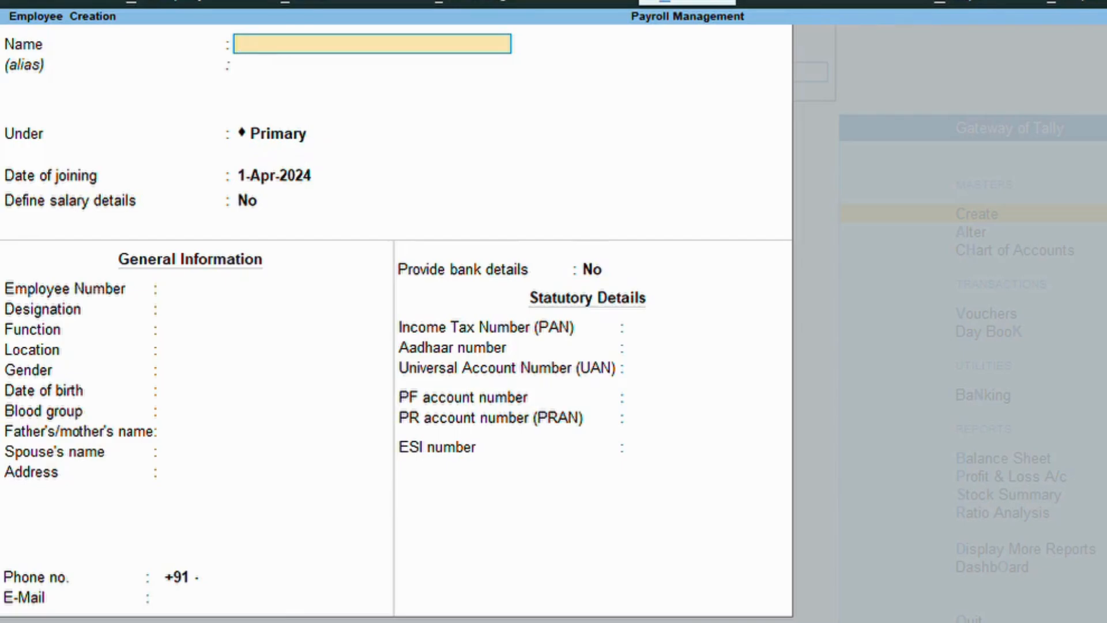
Quit the blank Employee Creation form and close the master creation list.
key("Escape")
key("Return")
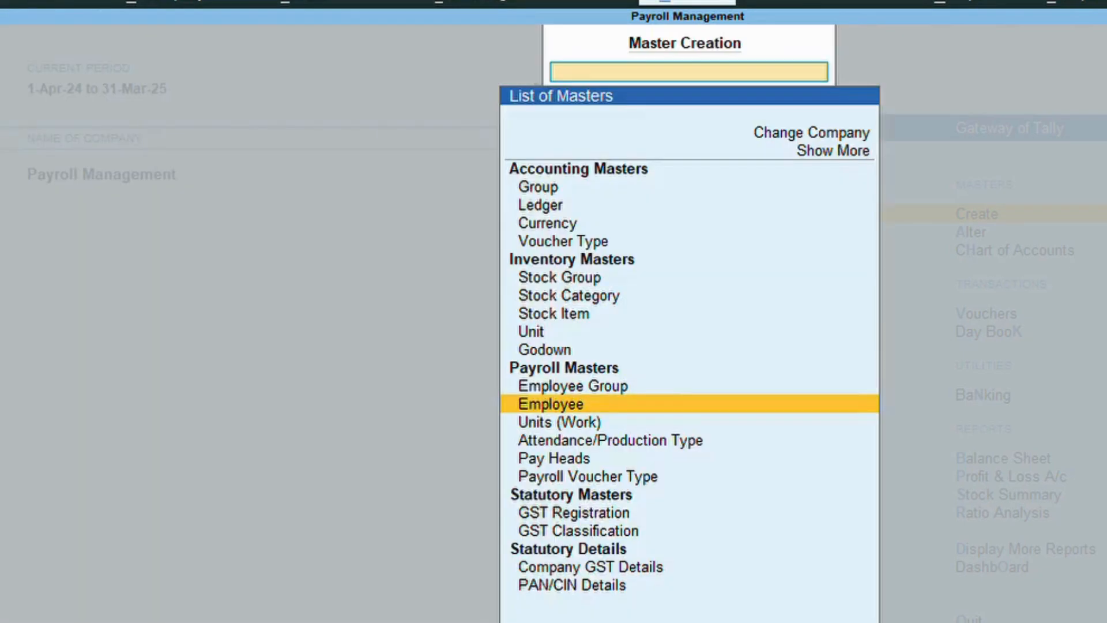
key("Escape")
Go to Display More Reports > Payroll Reports > Employee Profile.
key("Down")
key("Down")
key("Down")
key("Down")
key("Down")
key("Down")
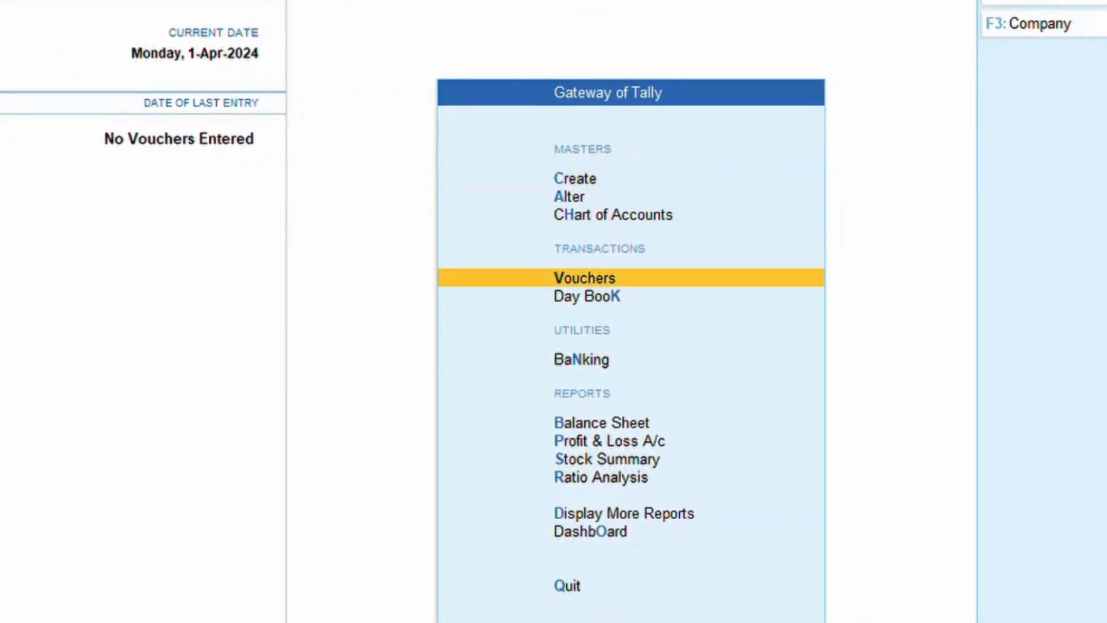
key("Up")
key("Up")
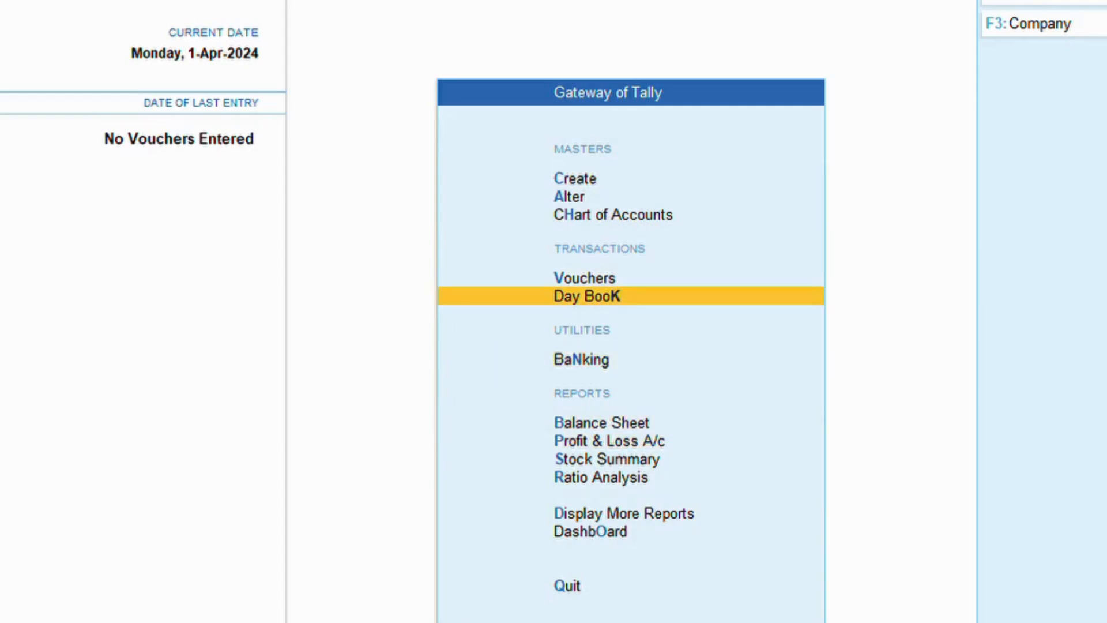
key("Down")
key("Down")
key("Down")
key("Down")
key("Down")
key("Down")
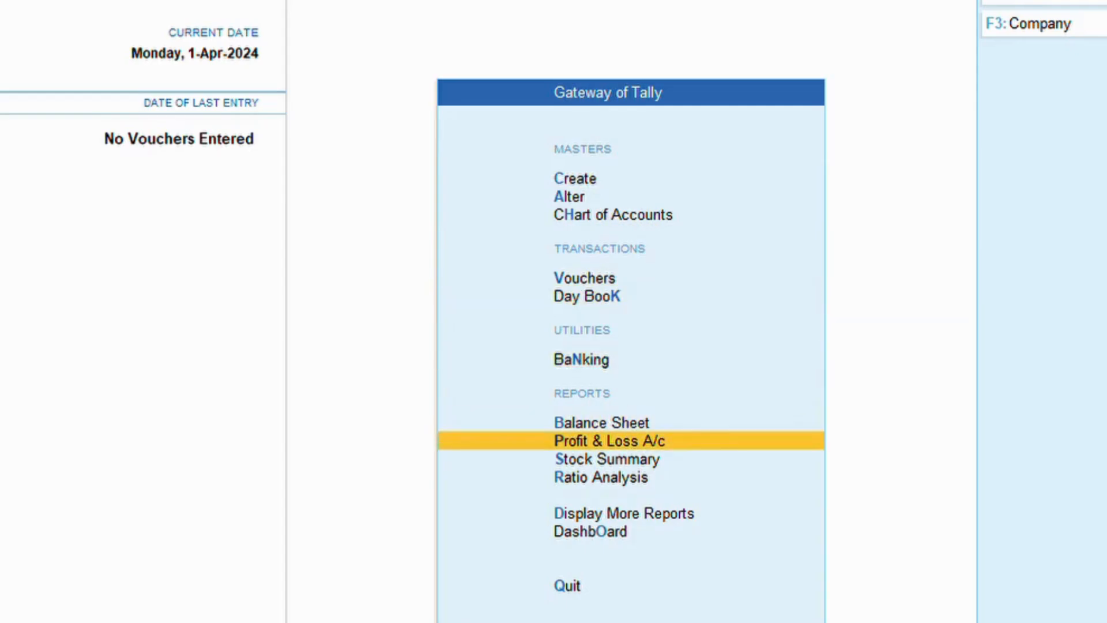
key("Return")
key("Down")
key("Down")
key("Down")
key("Down")
key("Down")
key("Down")
key("Down")
key("Down")
key("Down")
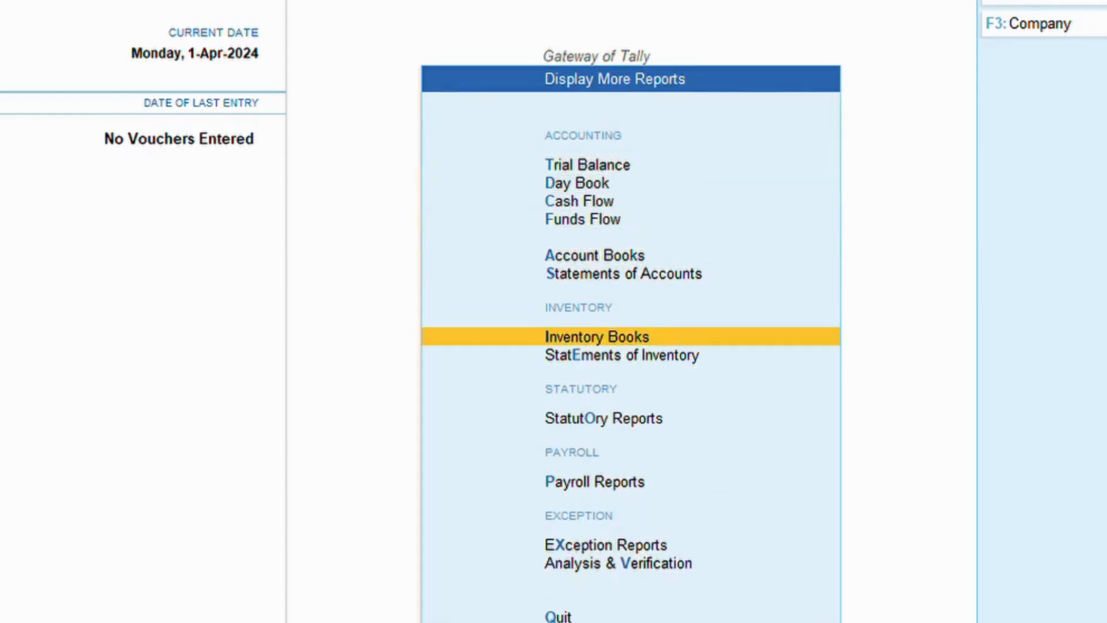
key("Return")
key("Down")
key("Down")
key("Down")
key("Down")
key("Down")
key("Down")
key("Down")
key("Down")
key("Down")
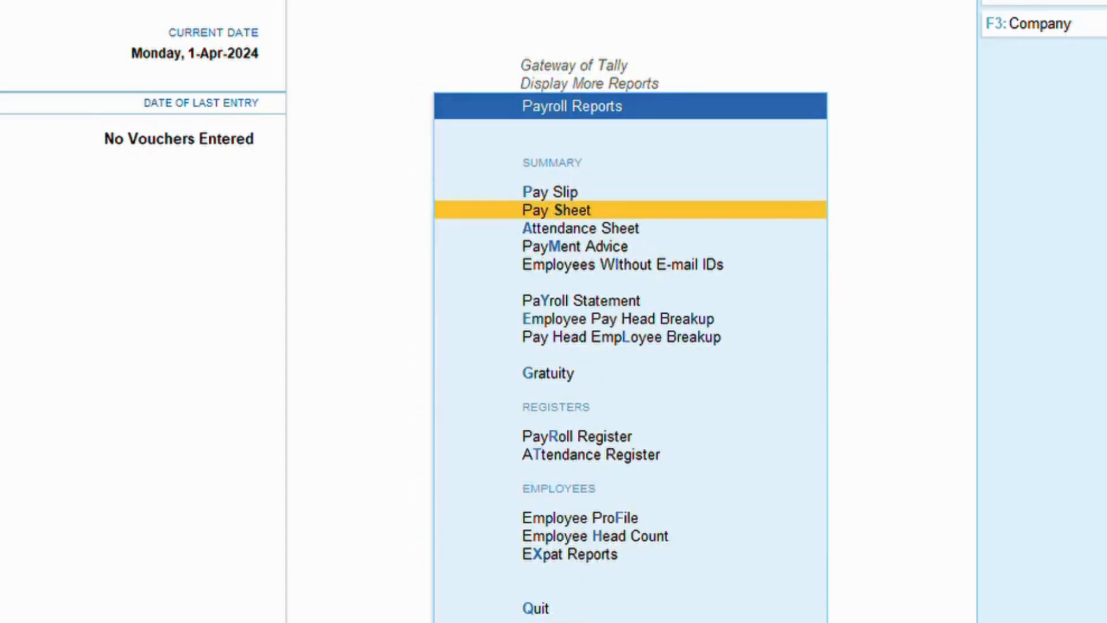
key("Down")
key("Down")
key("Down")
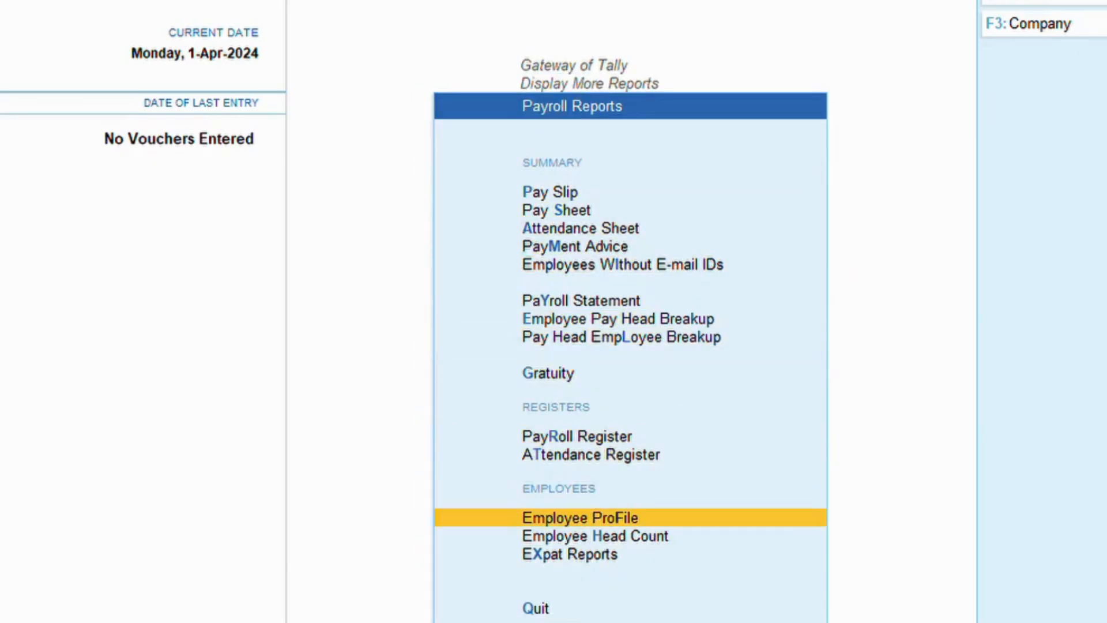
key("Up")
key("Return")
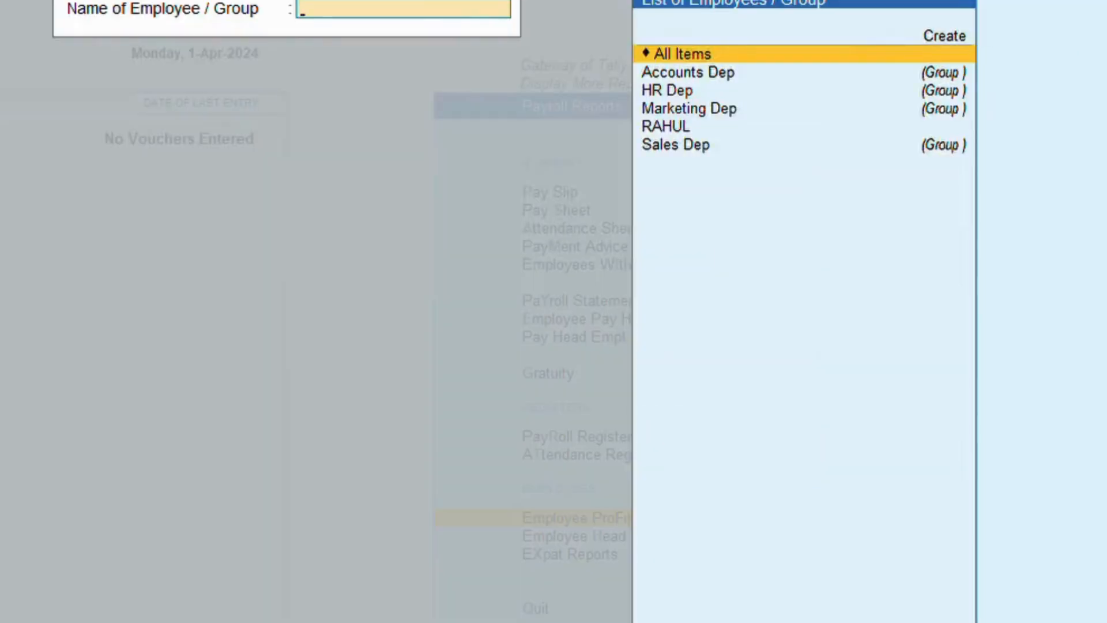
Show the profile for all employees, scroll through RAHUL's basic, general and bank details, then close it.
key("Return")
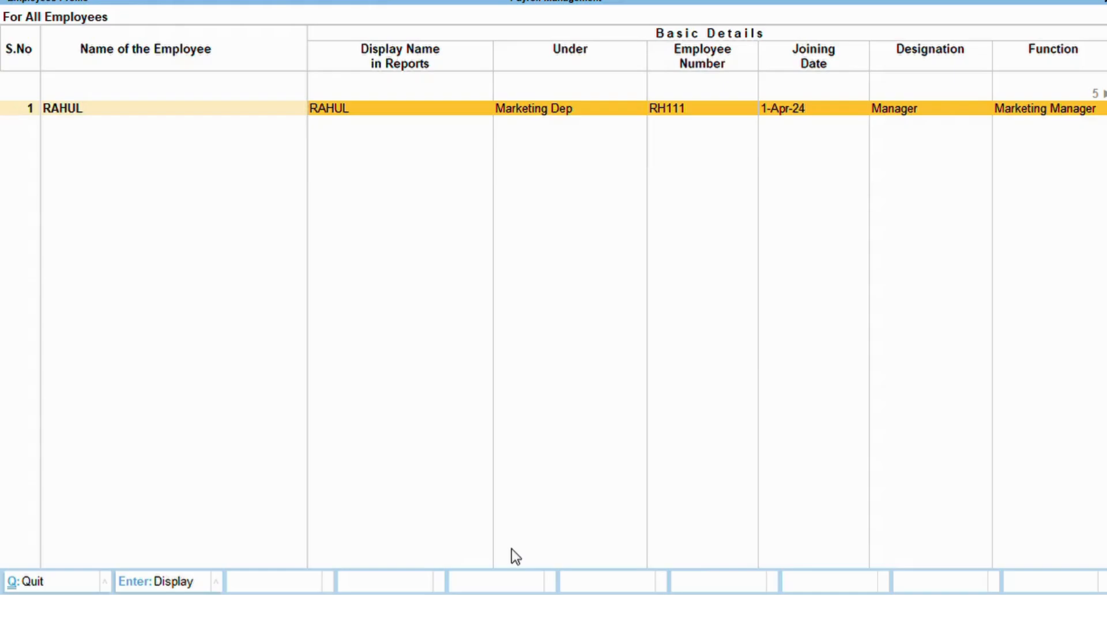
key("Return")
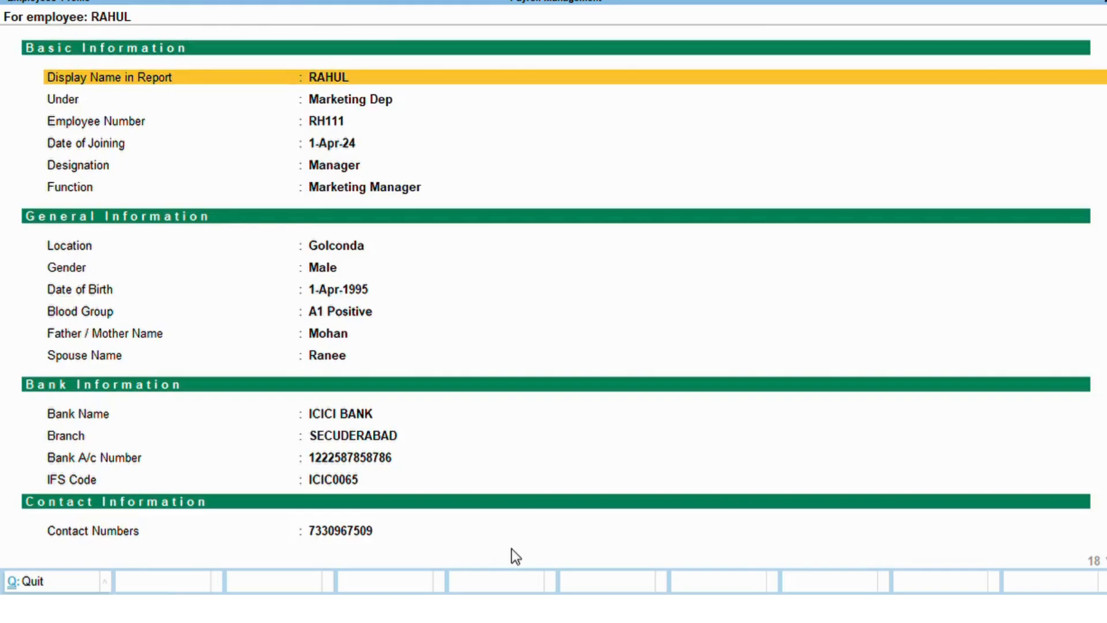
key("Down")
key("Down")
key("Down")
key("Down")
key("Down")
key("Up")
key("Up")
key("Up")
key("Up")
key("Up")
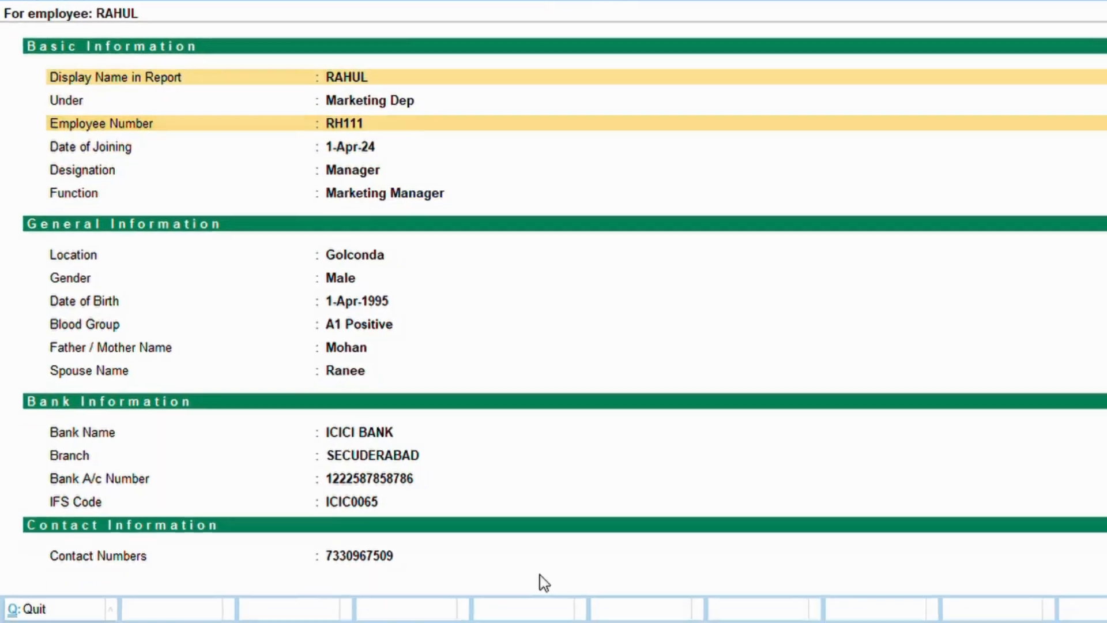
key("Down")
key("Down")
key("Down")
key("Down")
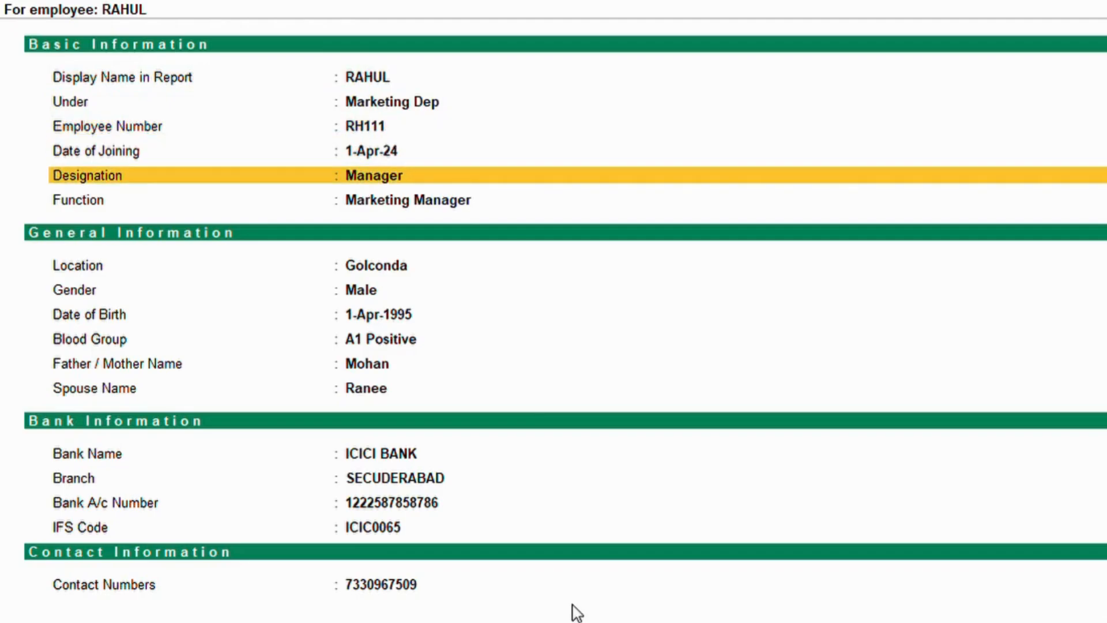
key("Up")
key("Up")
key("Up")
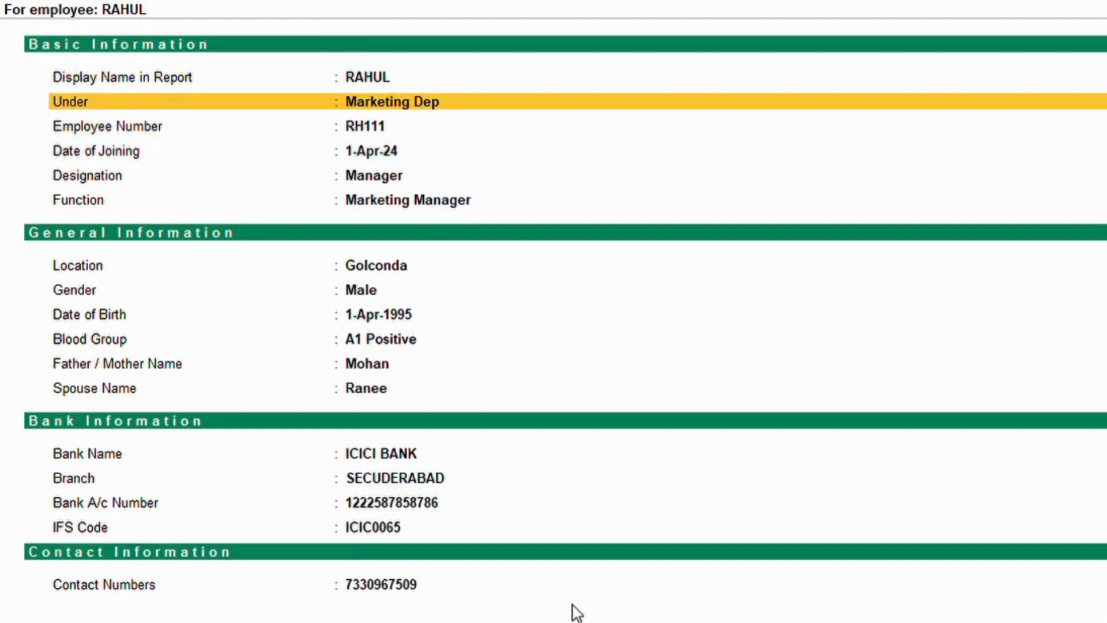
key("Down")
key("Down")
key("Up")
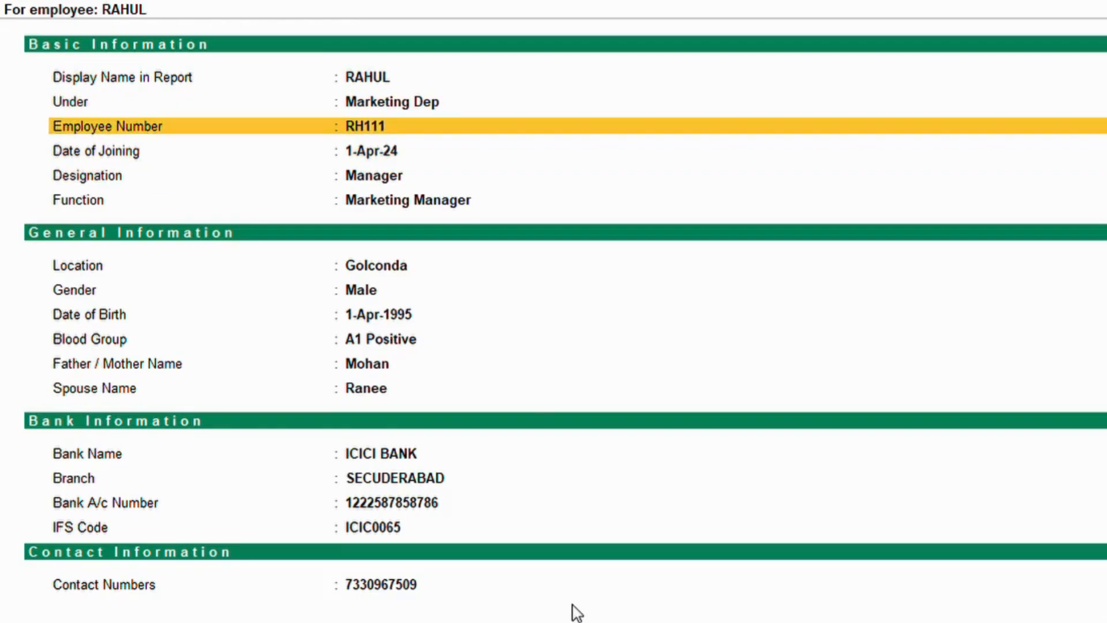
key("Down")
key("Down")
key("Down")
key("Down")
key("Down")
key("Down")
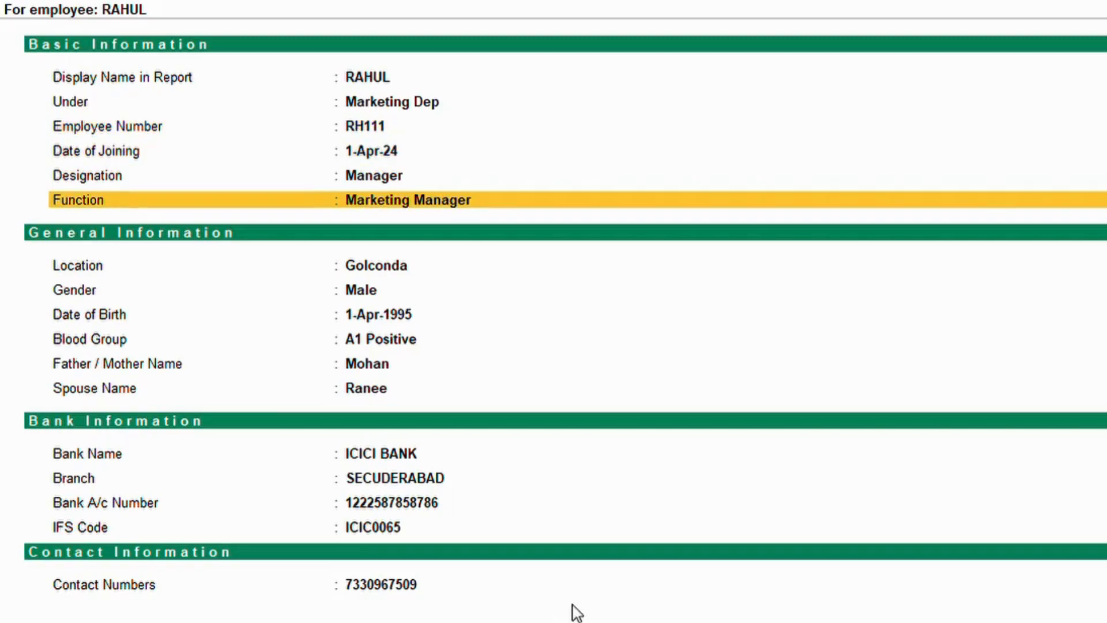
key("Down")
key("Down")
key("Down")
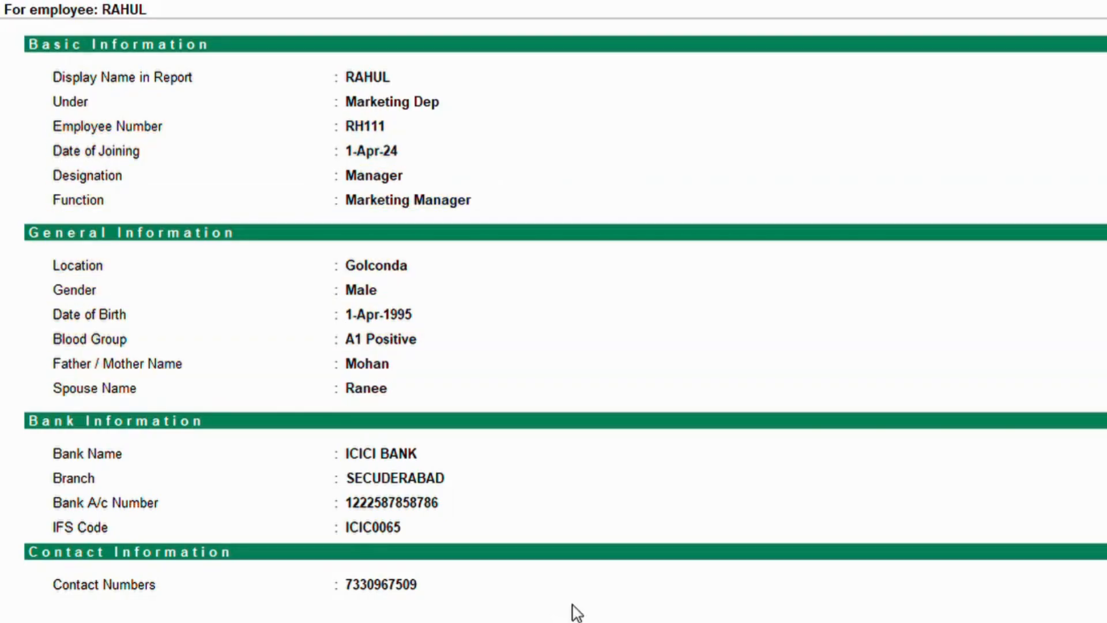
key("Up")
key("Up")
key("Up")
key("Down")
key("Down")
key("Down")
key("Down")
key("Down")
key("Down")
key("Down")
key("Down")
key("Down")
key("Down")
key("Down")
key("Down")
key("Down")
key("Down")
key("Down")
key("Down")
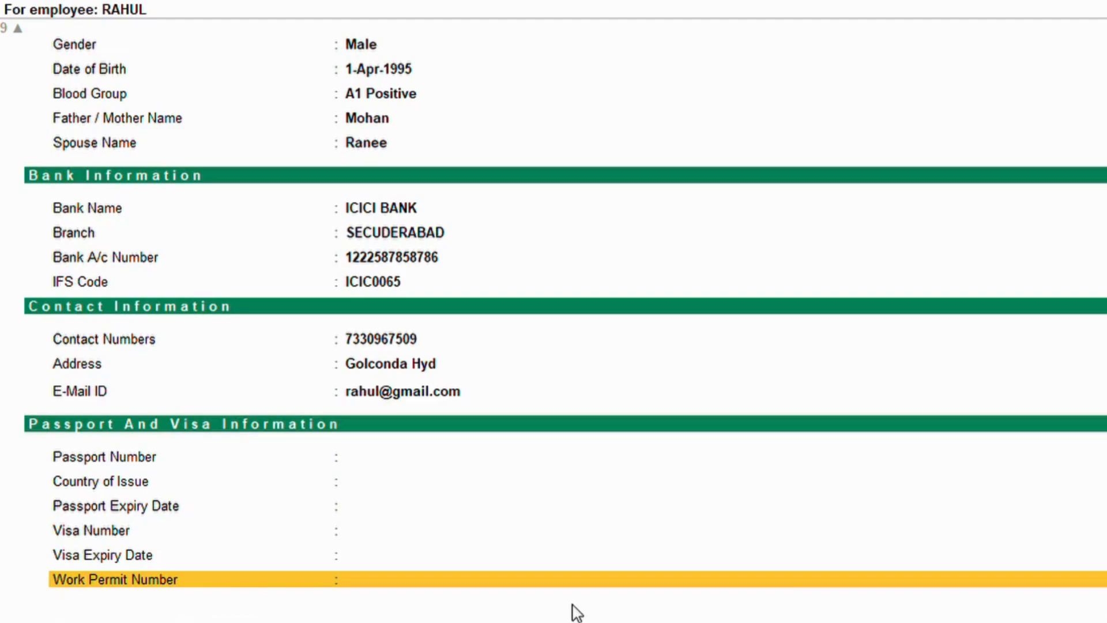
key("Escape")
Exit the payroll reports to the Gateway of Tally and start voucher entry.
key("Escape")
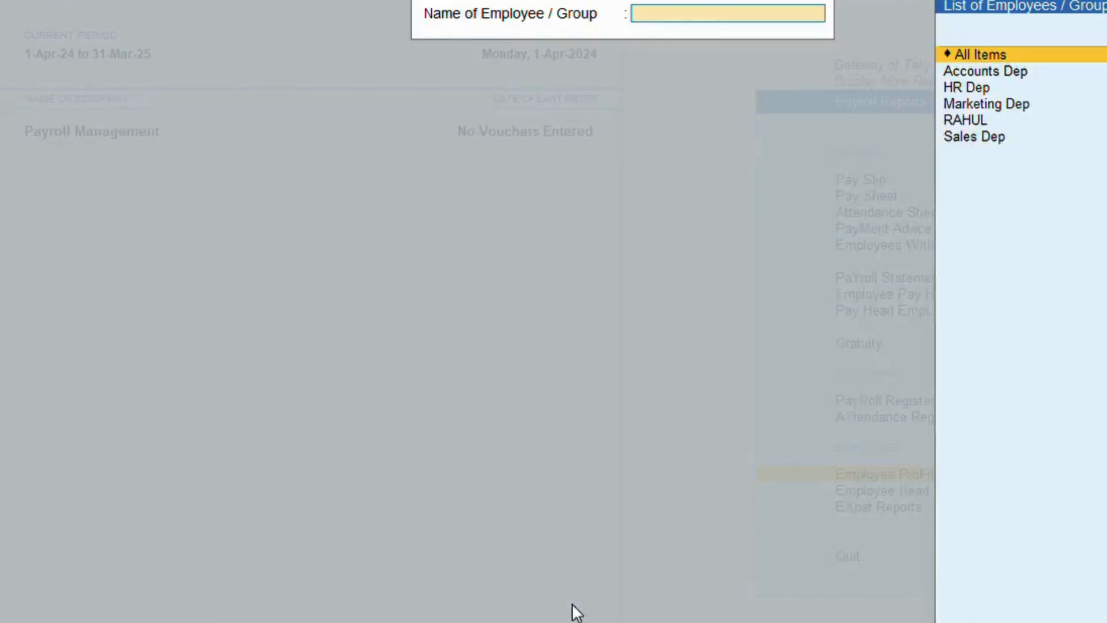
key("Escape")
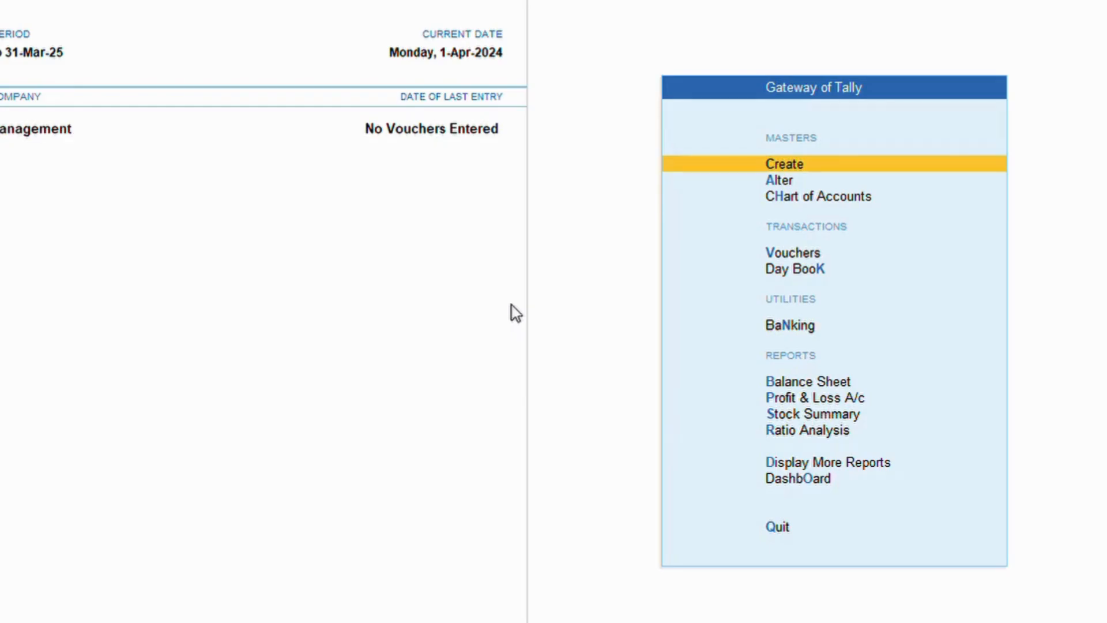
key("Down")
key("Down")
key("Down")
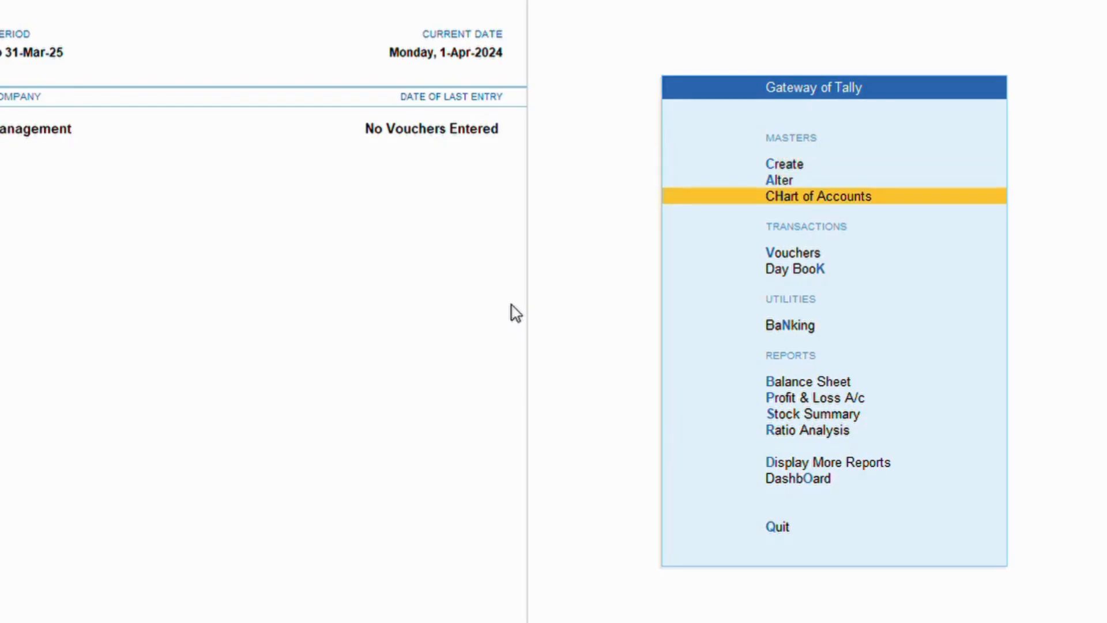
key("Return")
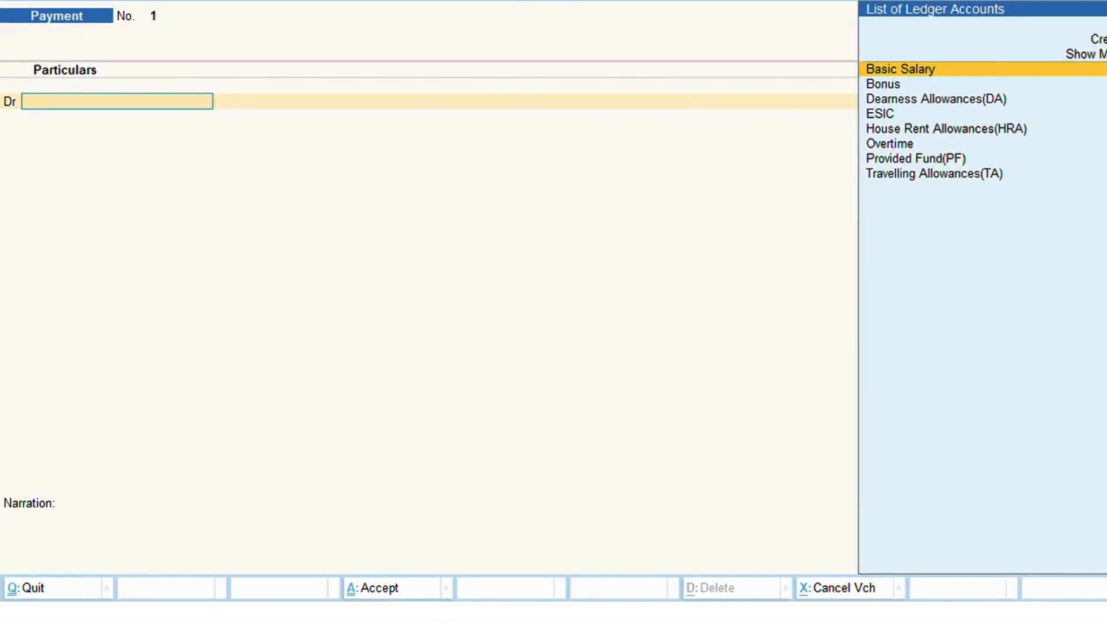
Switch to an Attendance voucher and set its date to the 1st.
key("F10")
key("Down")
key("Down")
key("Down")
key("Down")
key("Down")
key("Down")
key("Return")
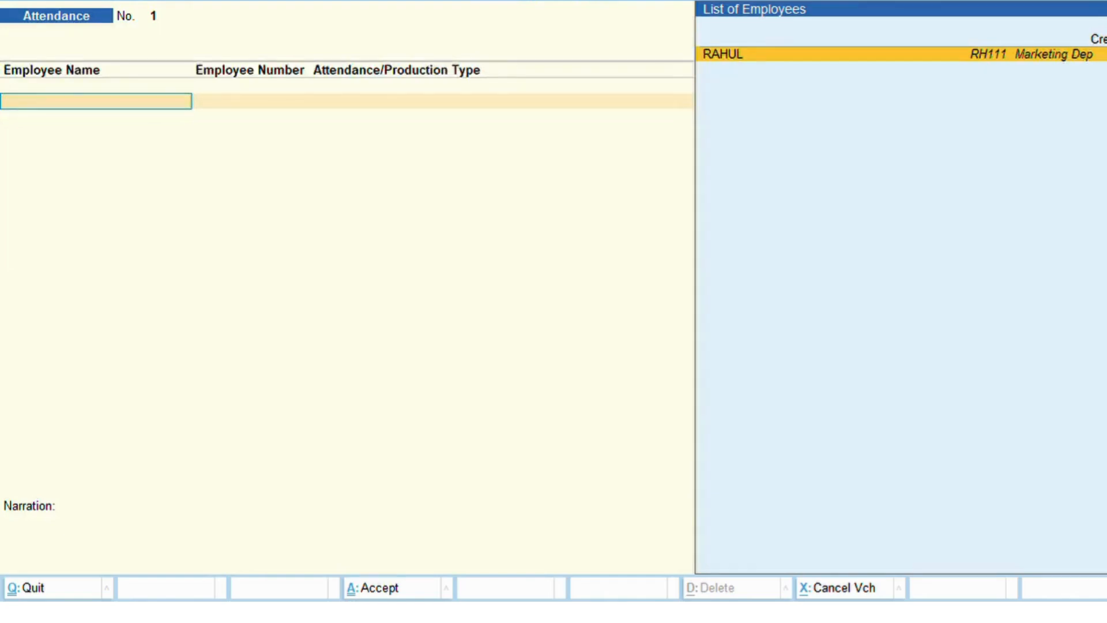
key("F1")
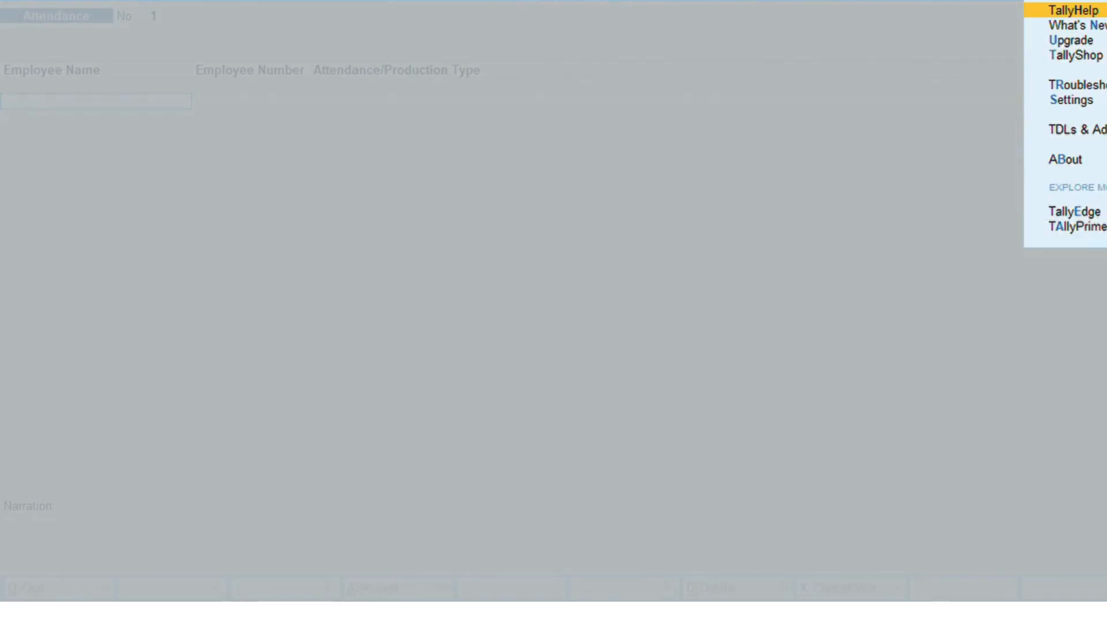
key("Escape")
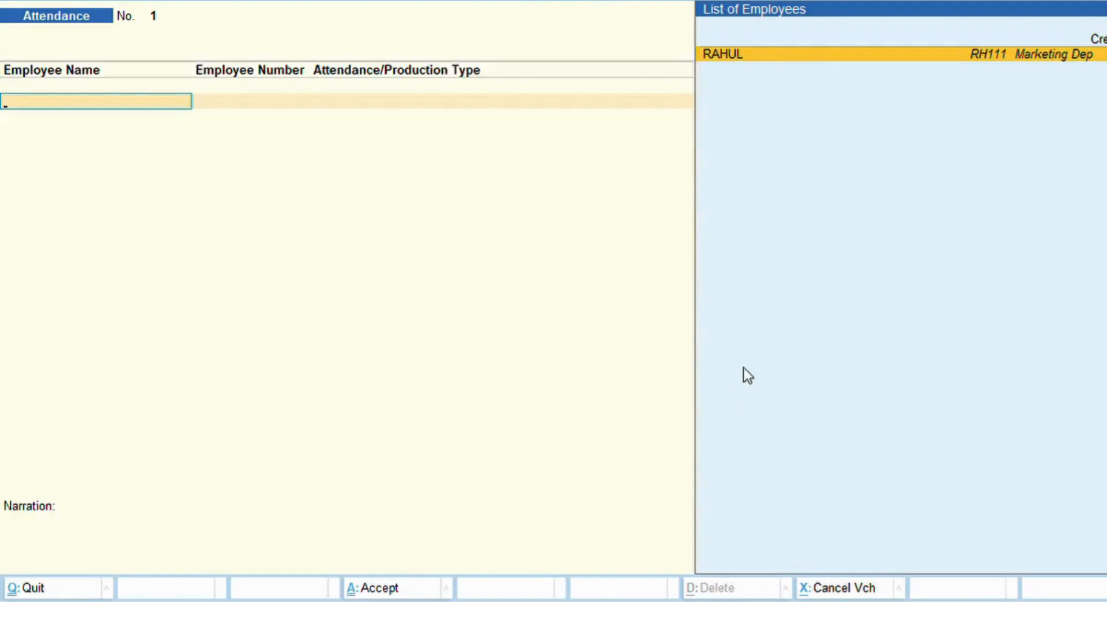
key("F2")
type("1")
key("Return")
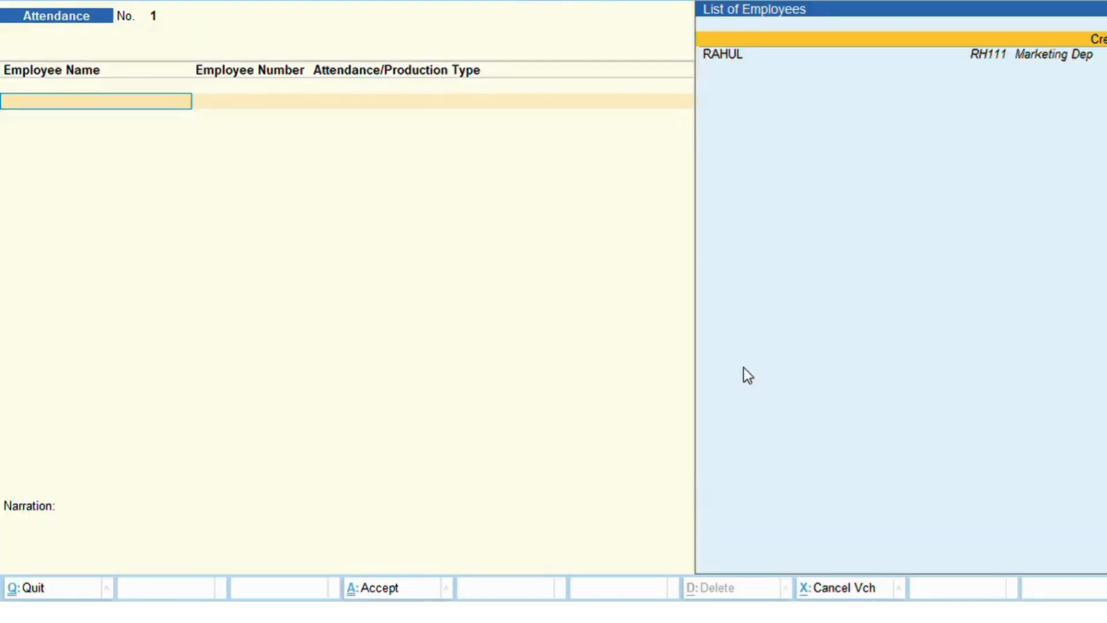
Record RAHUL's 25 days Present and 1 day Leave with Pay.
key("Down")
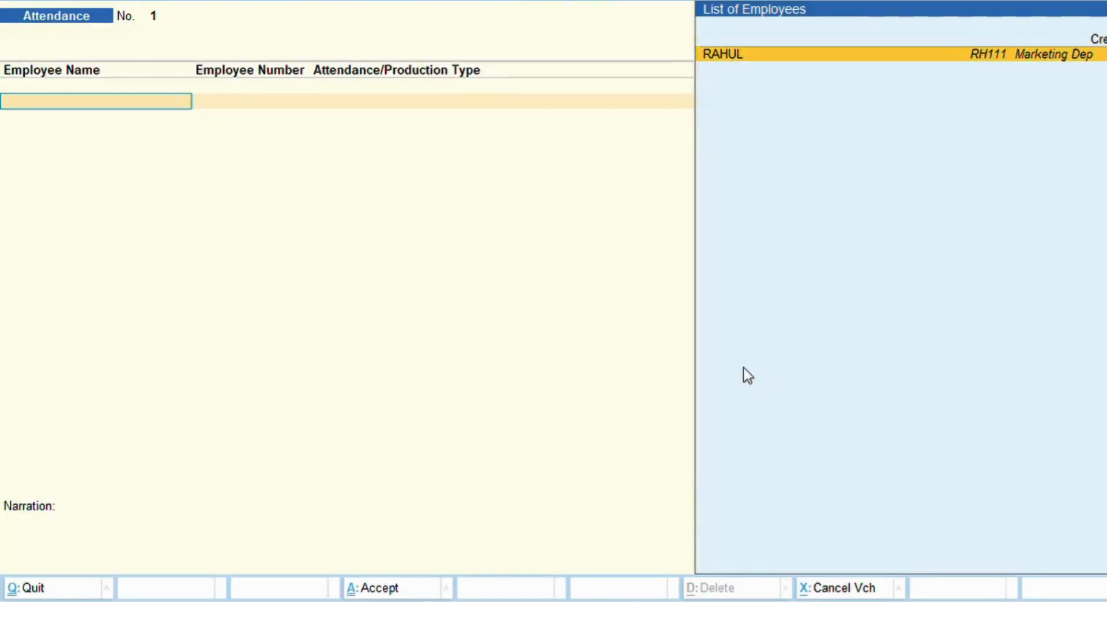
key("Return")
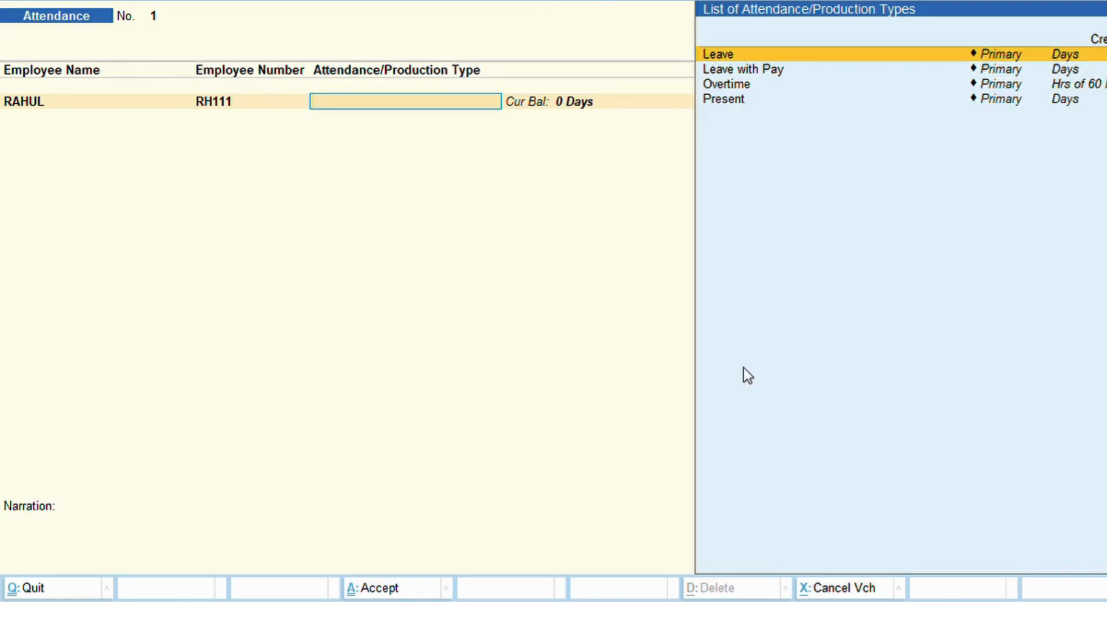
key("Down")
key("Down")
key("Down")
key("Return")
type("25")
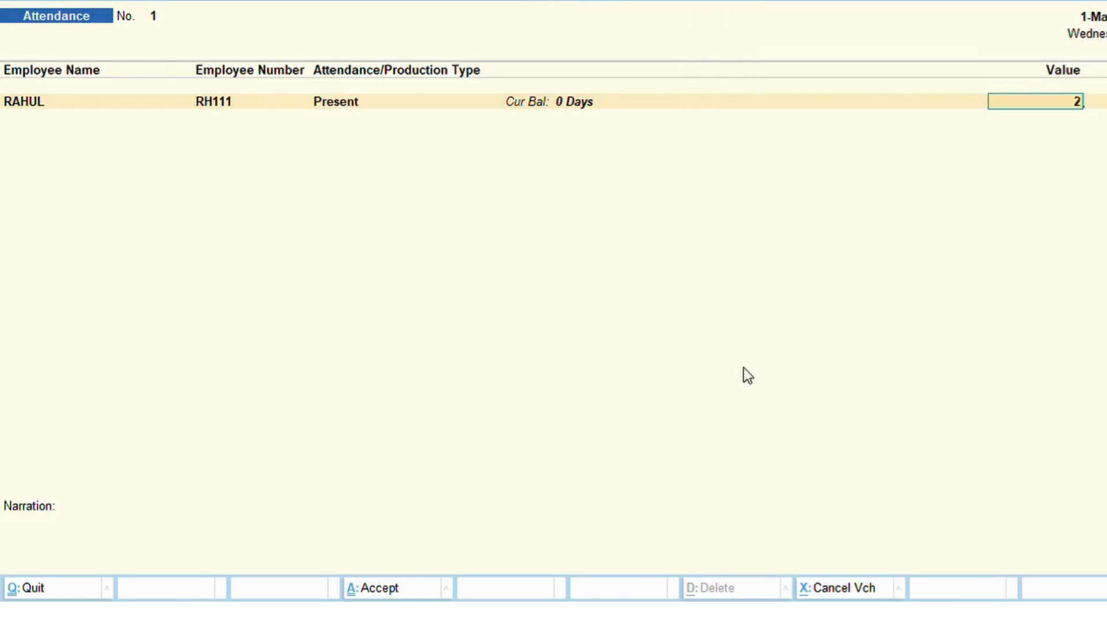
key("Return")
key("Down")
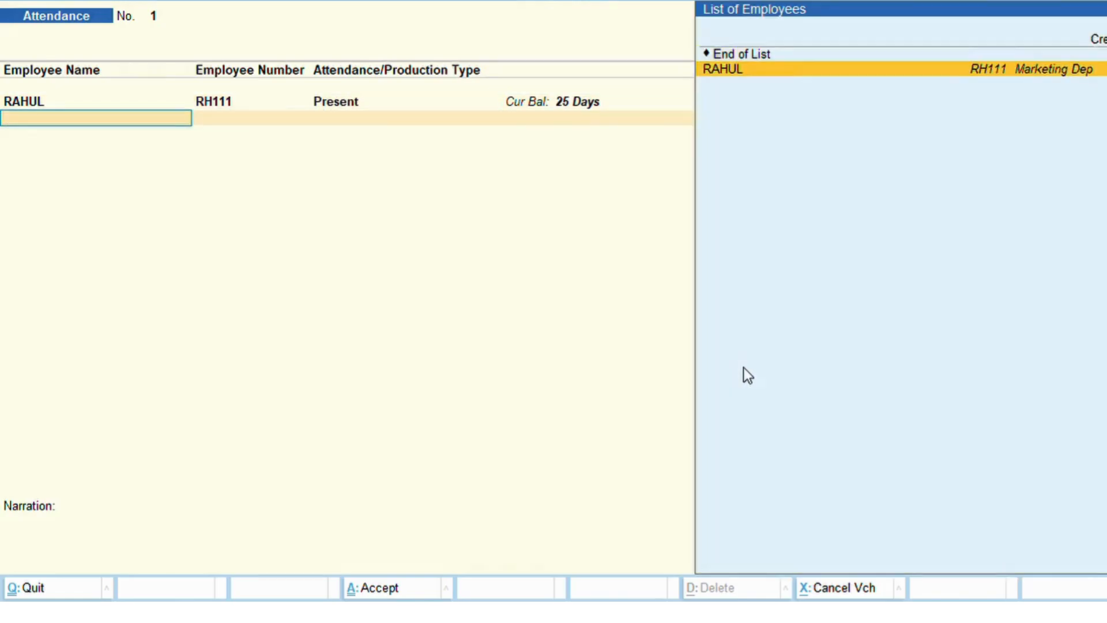
key("Return")
key("Down")
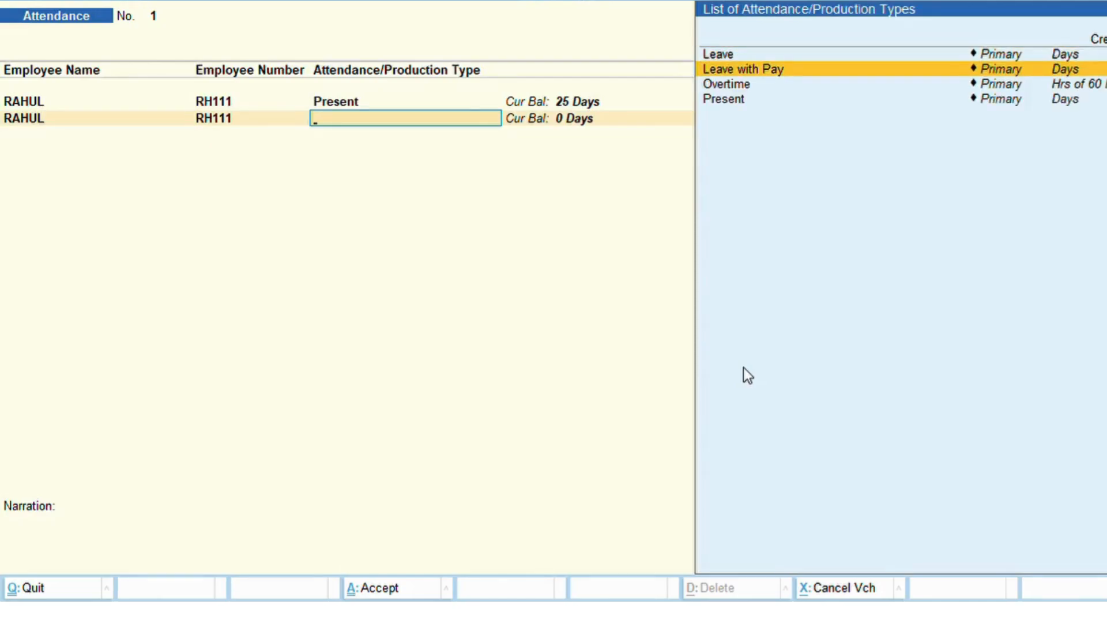
key("Return")
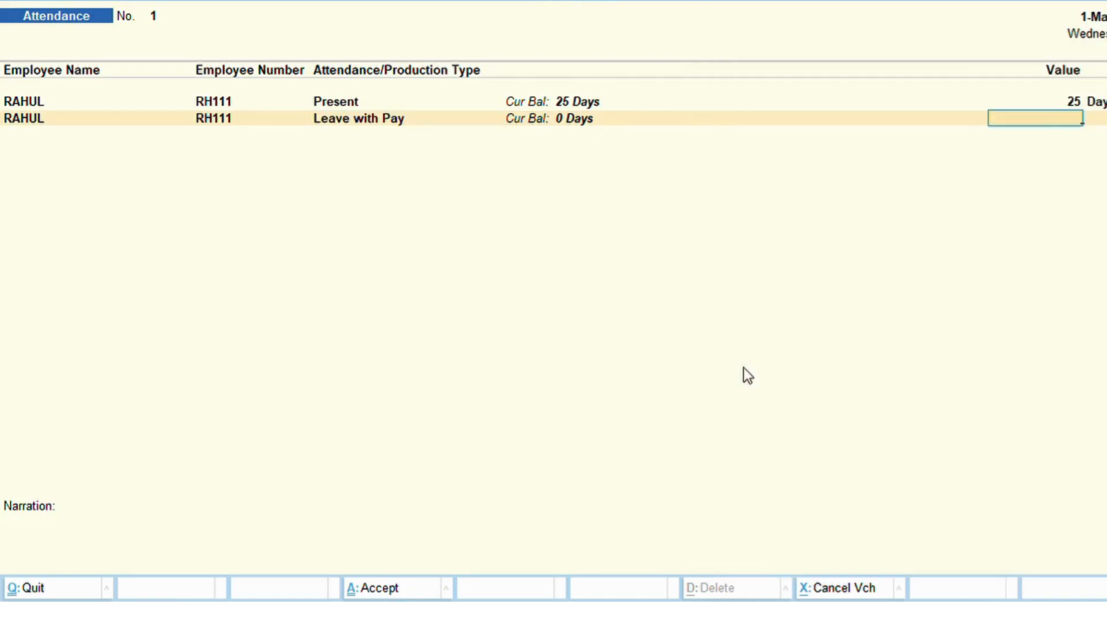
type("1")
key("Return")
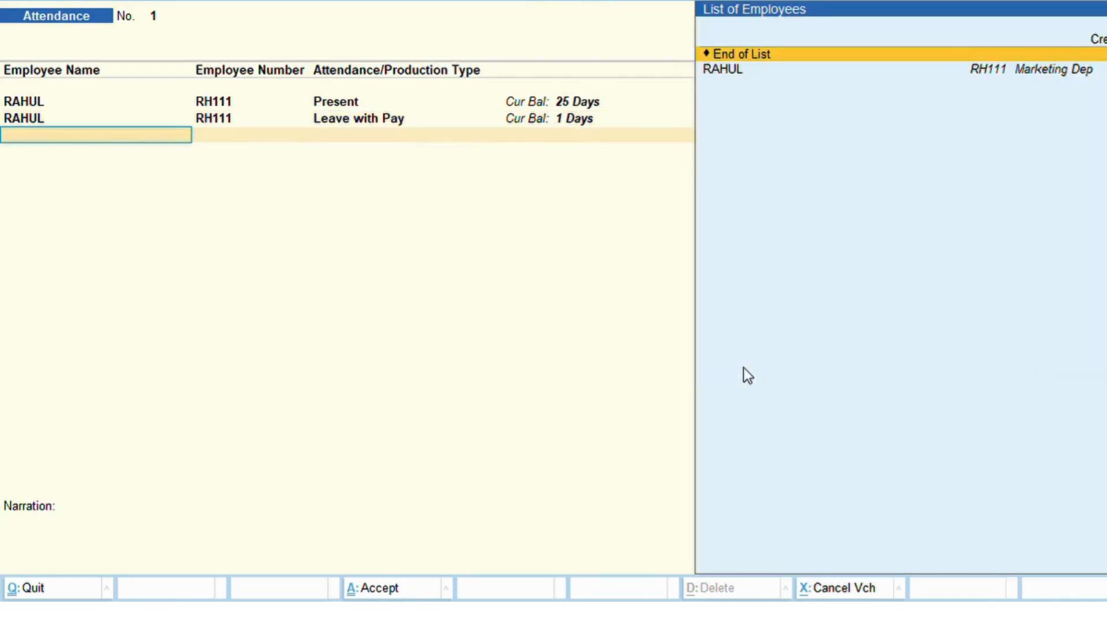
Add 10 hours Overtime and 5 days Leave, then save the attendance voucher.
key("Down")
key("Return")
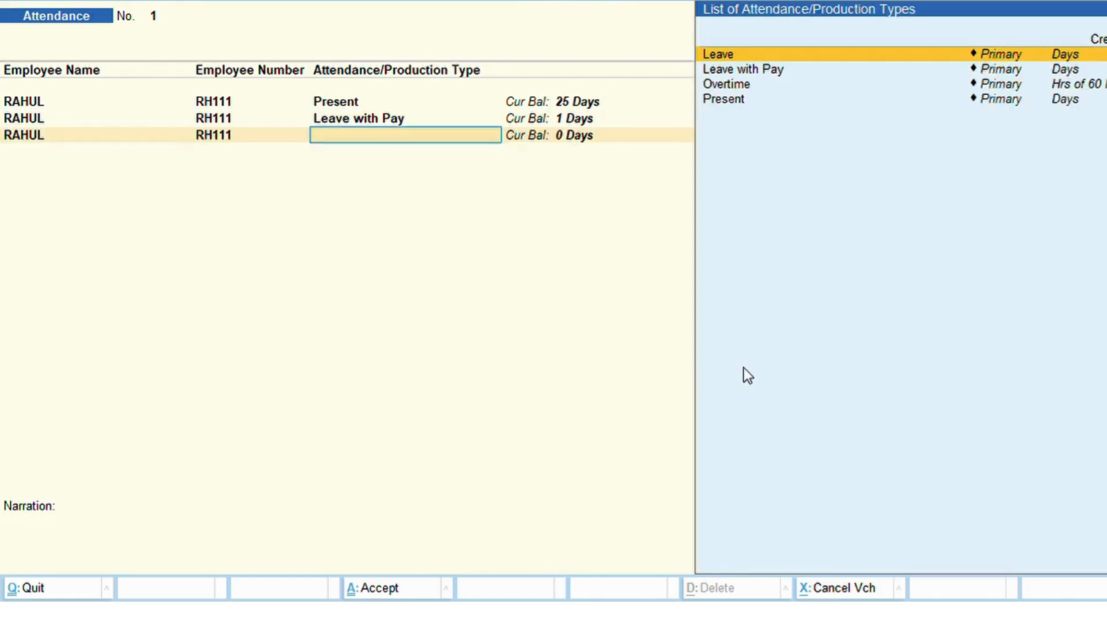
key("Down")
key("Down")
key("Return")
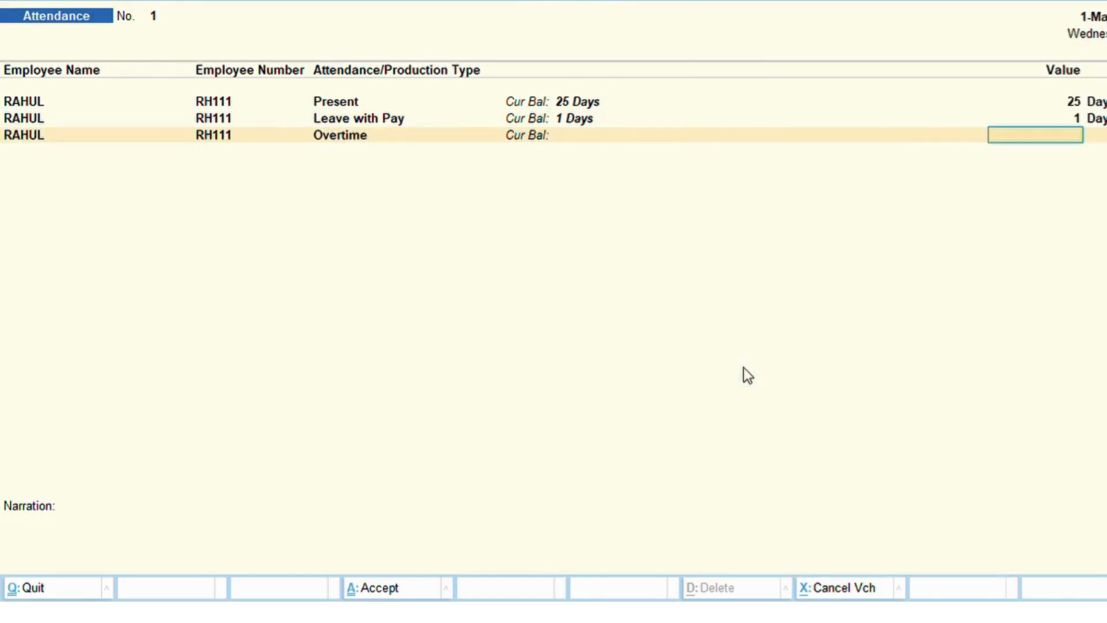
type("10")
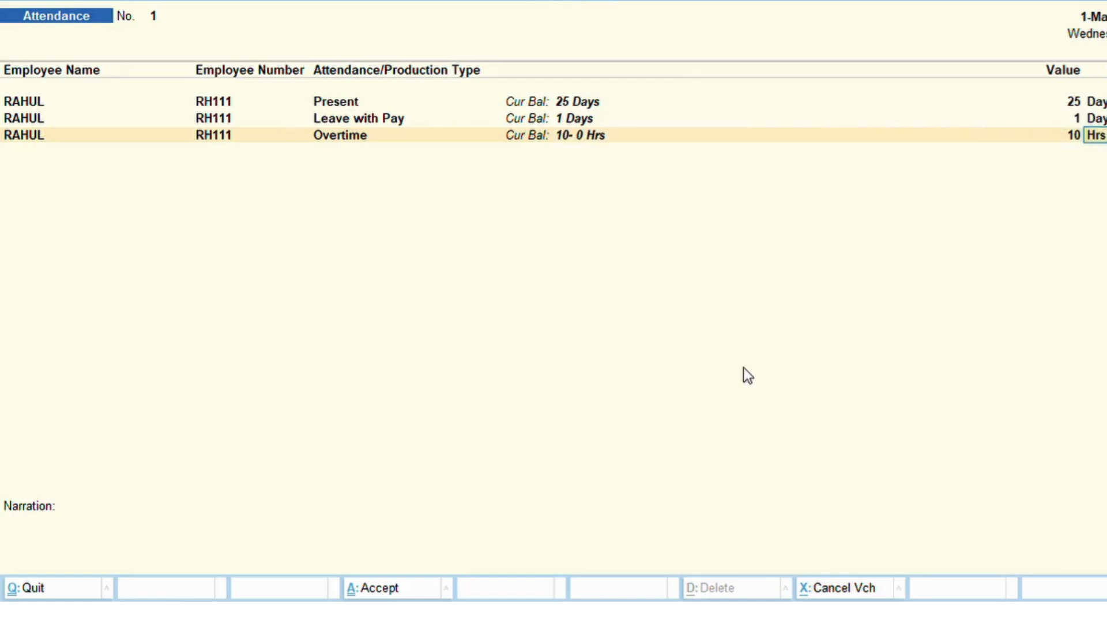
key("Return")
key("Down")
key("Return")
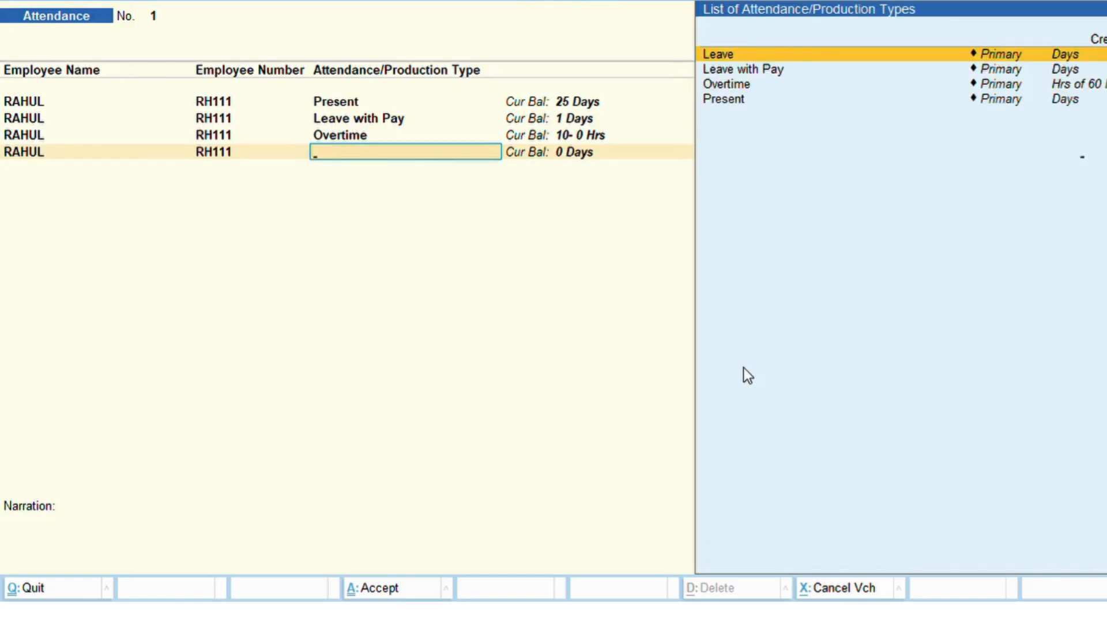
key("Return")
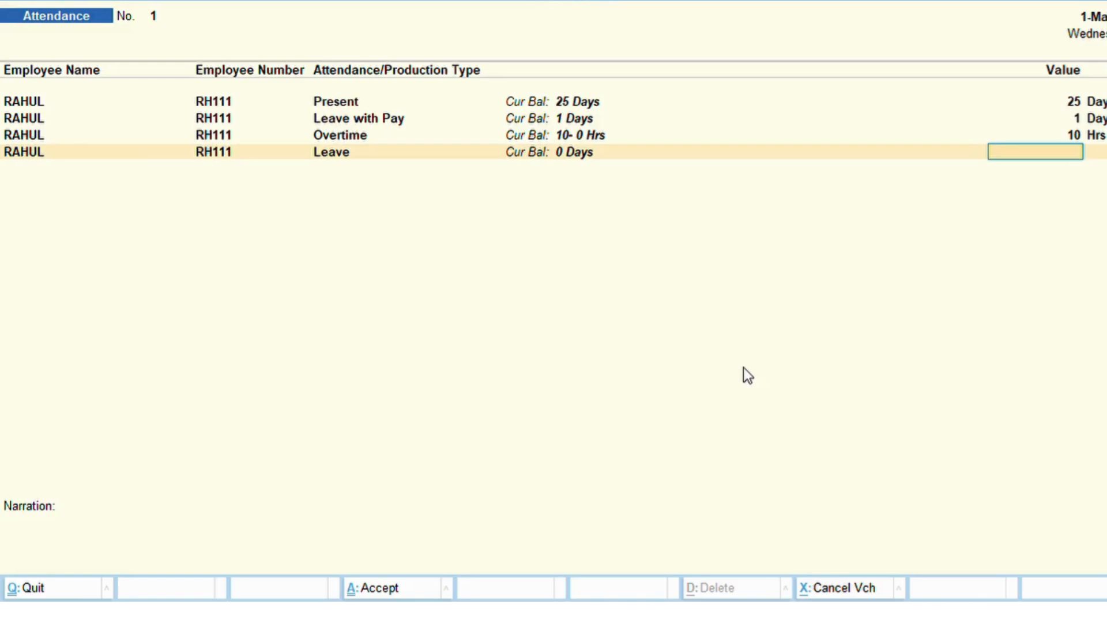
type("5")
key("Return")
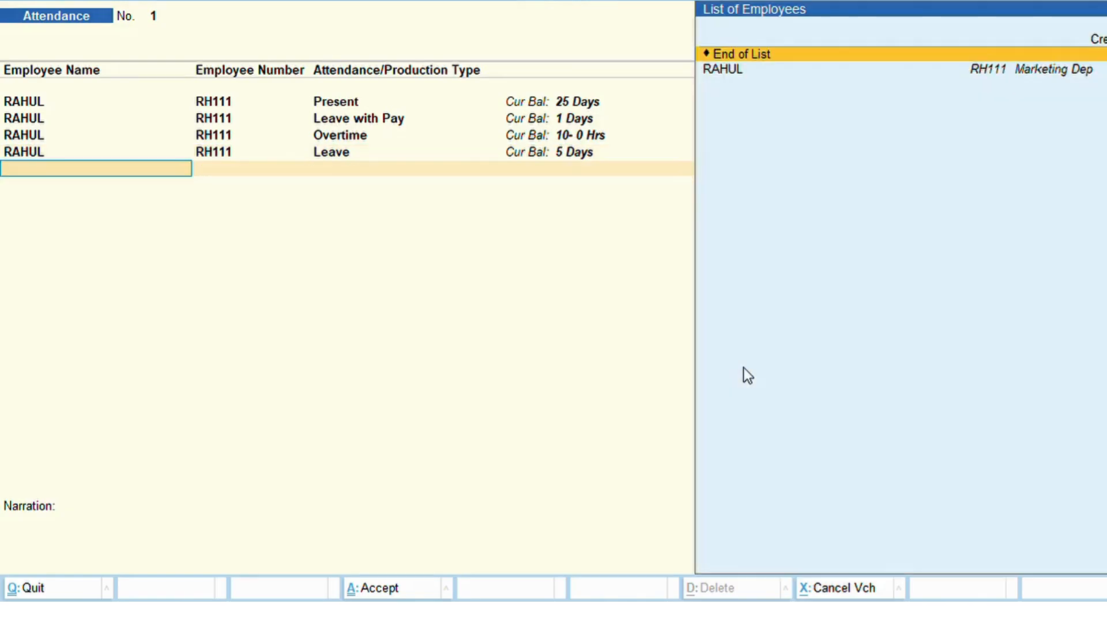
key("BackSpace")
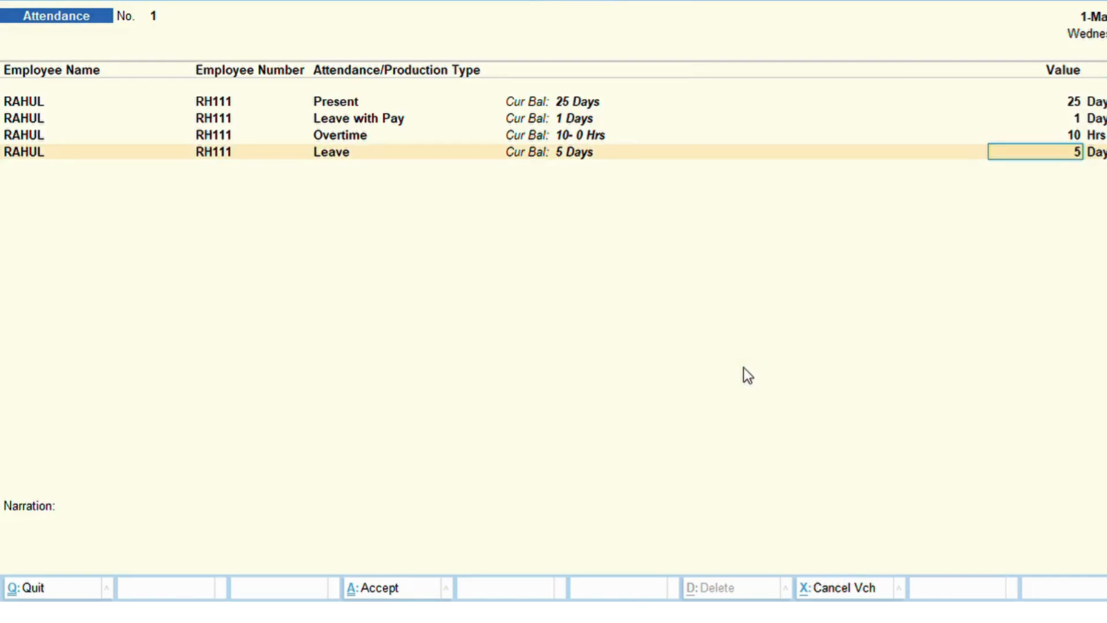
key("Return")
key("Return")
key("Return")
key("Return")
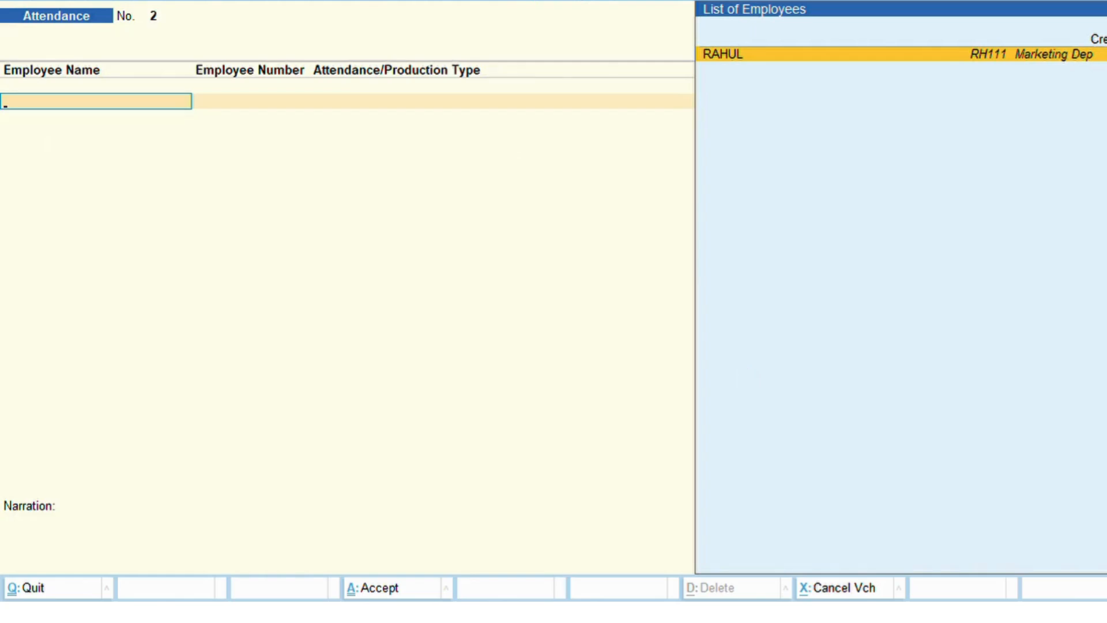
key("F10")
Open a new Payroll voucher dated 31-5 and choose Payroll Autofill for it.
key("Down")
key("Return")
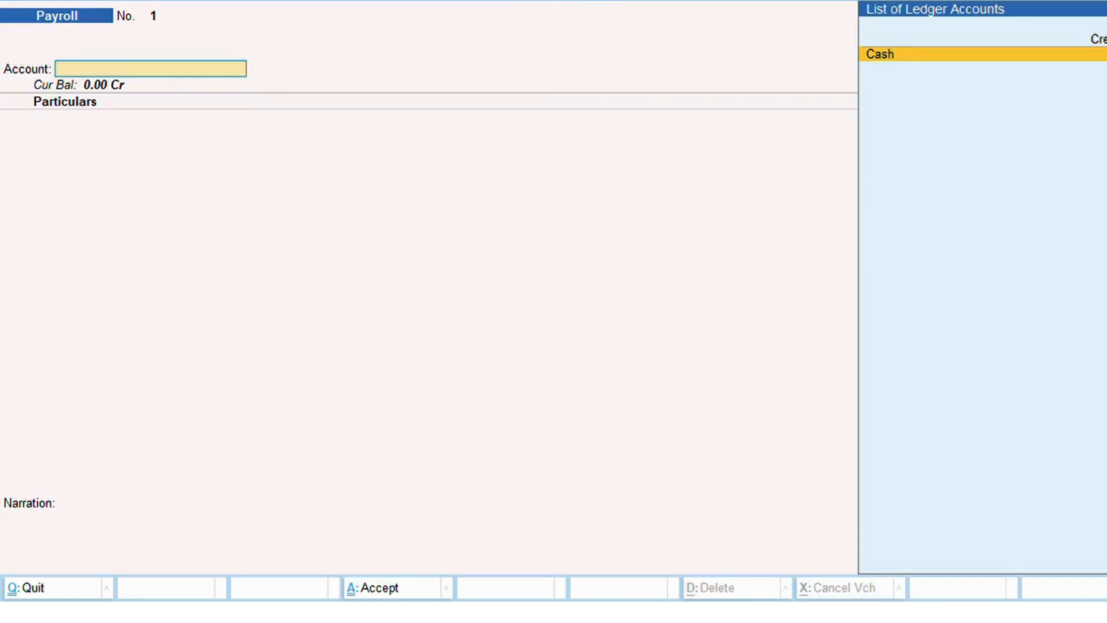
key("F2")
type("1")
key("BackSpace")
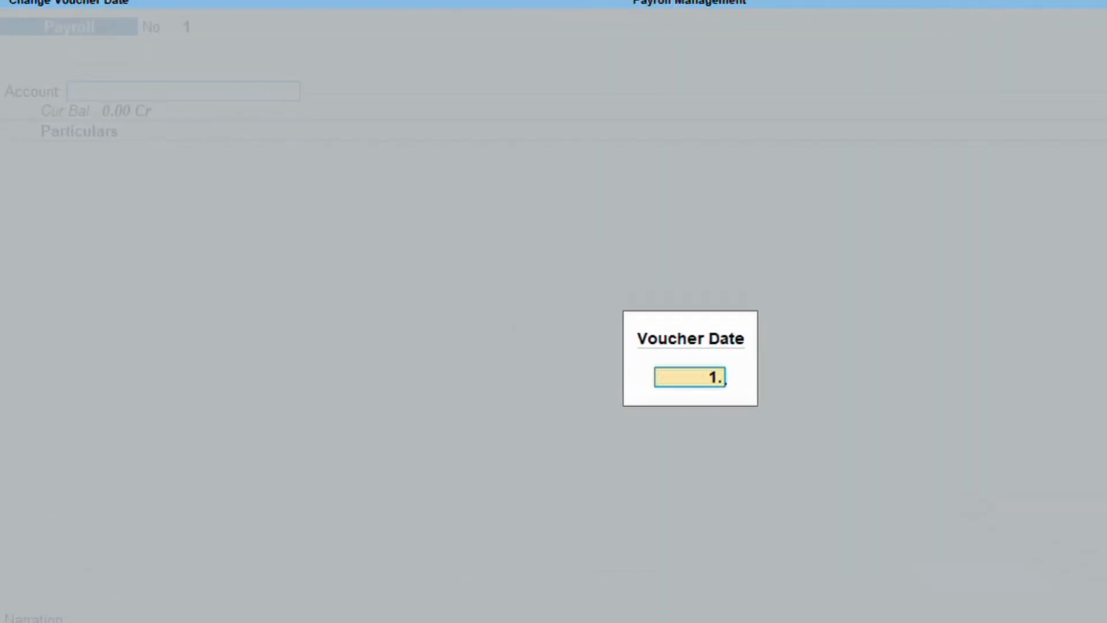
type("31.5")
key("Return")
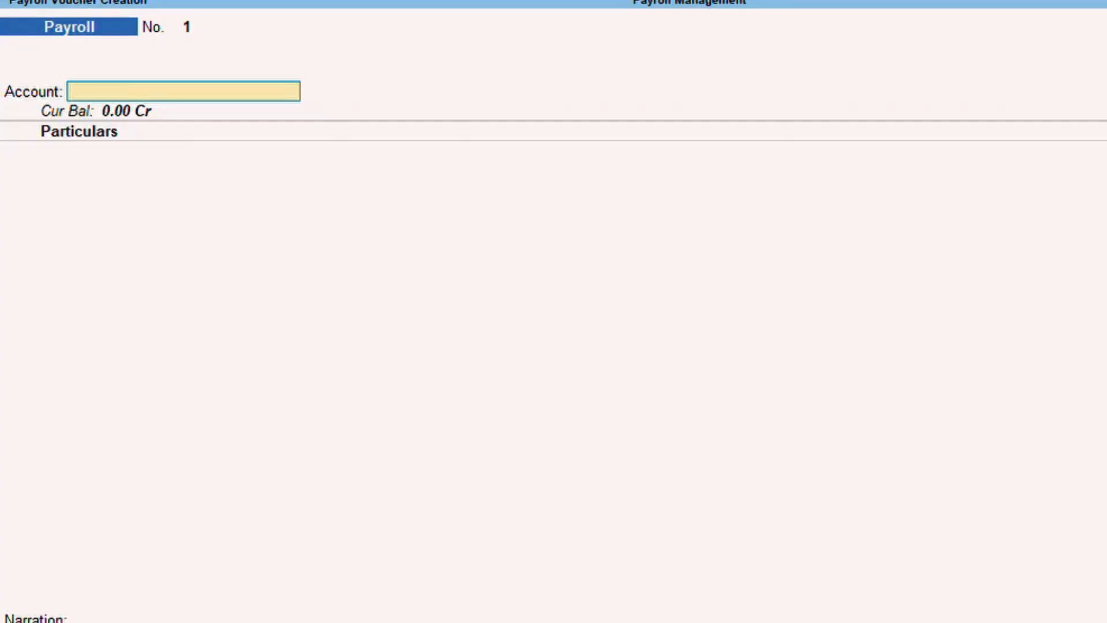
key("ctrl+f")
key("Return")
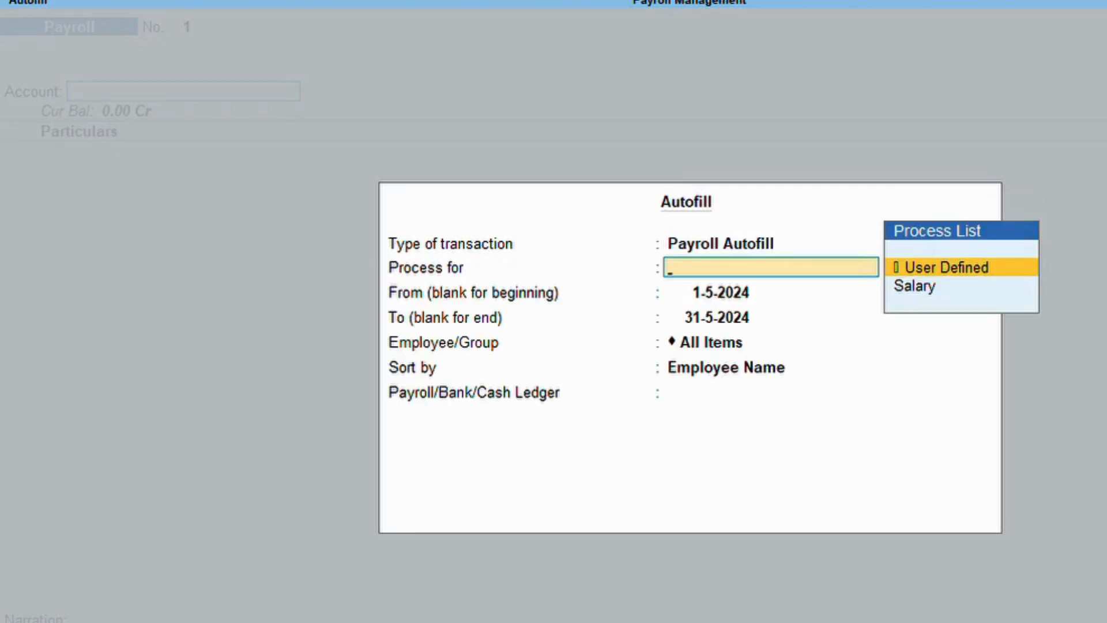
Autofill Salary for 1-5-2024 to 31-5-2024, All Items, paid from Cash, and save the voucher.
key("Down")
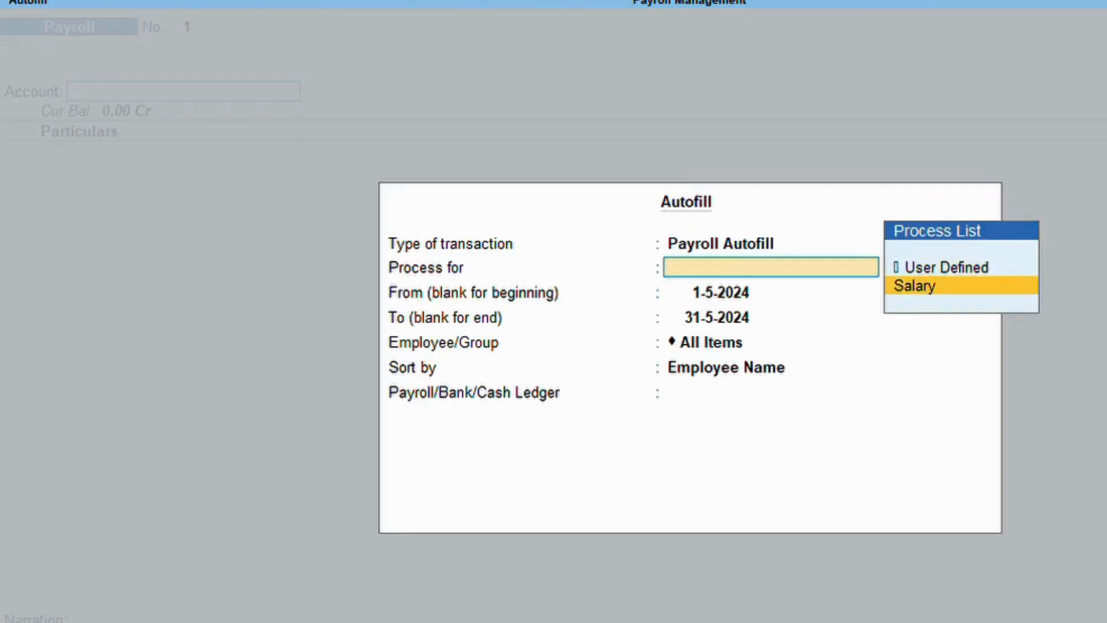
key("Return")
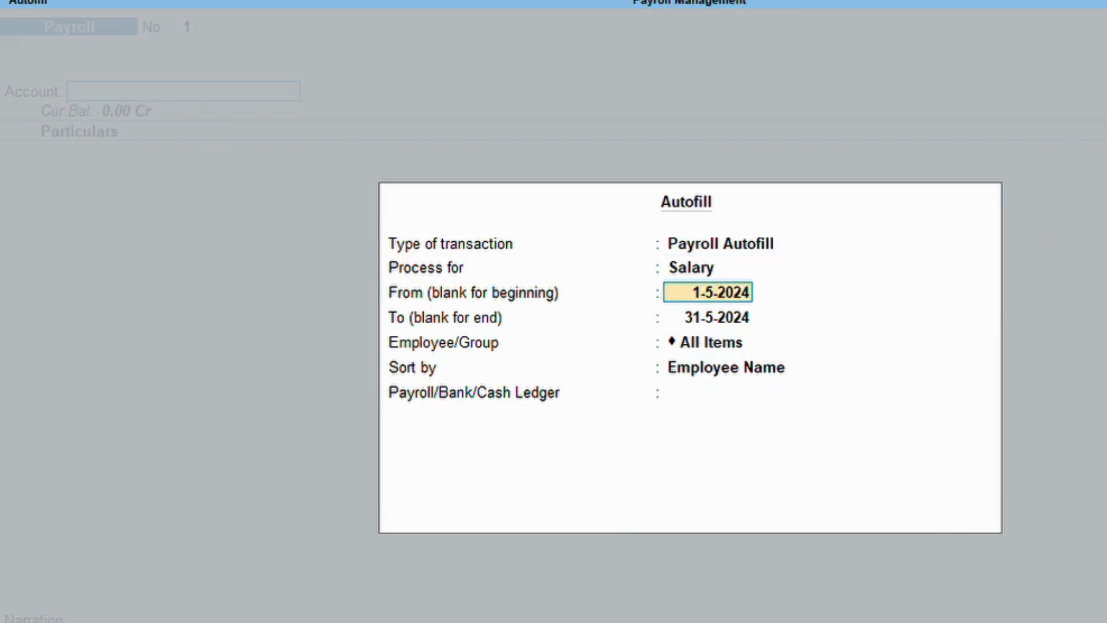
key("Return")
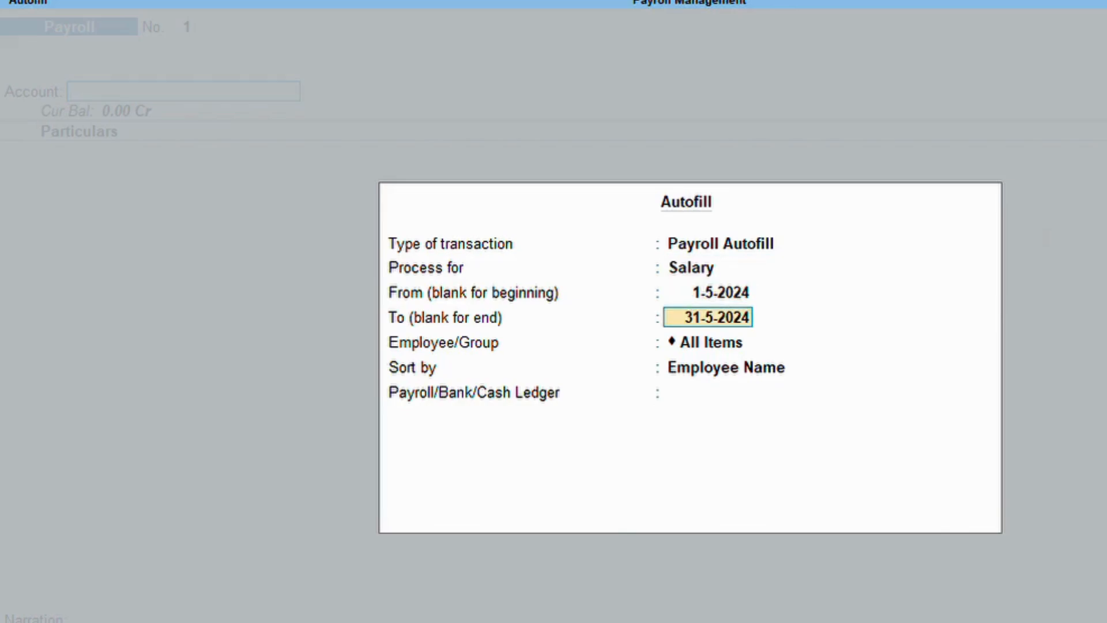
key("Return")
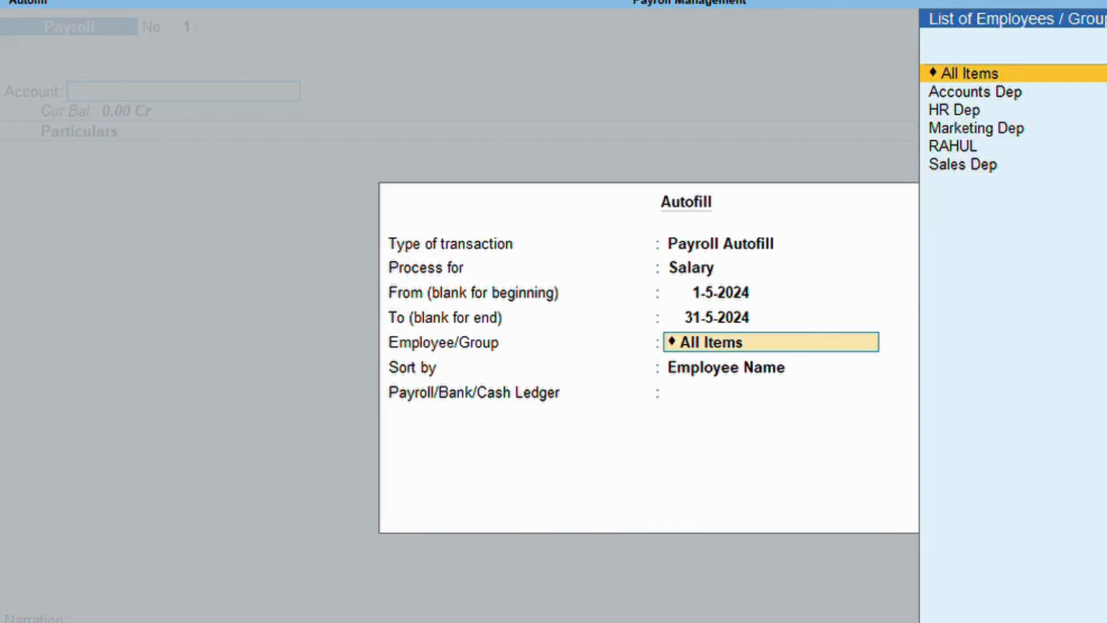
key("Return")
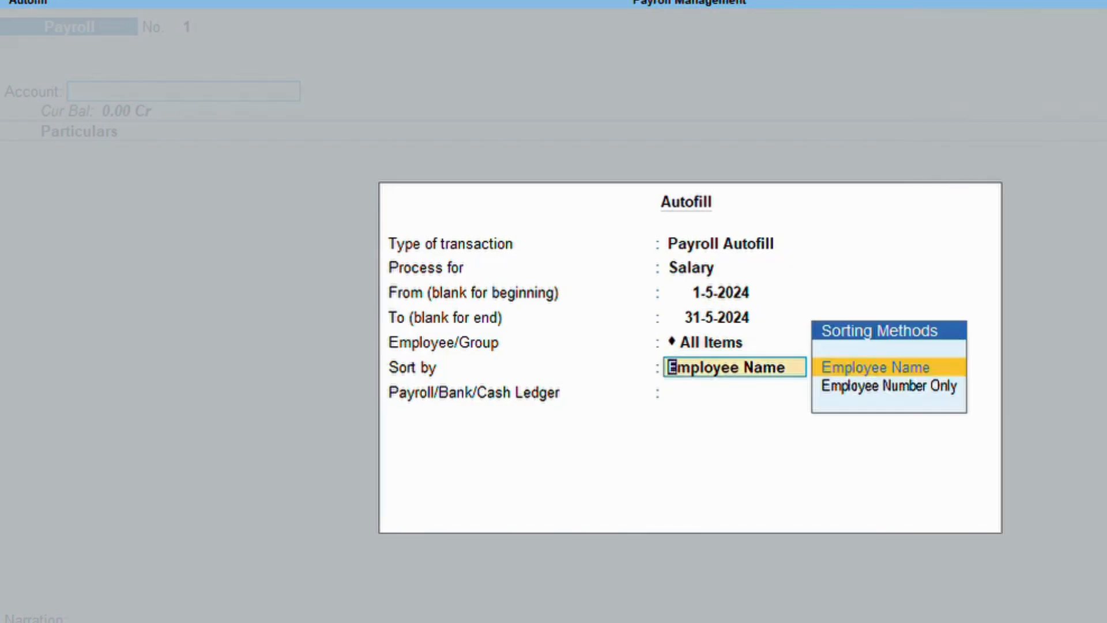
key("Return")
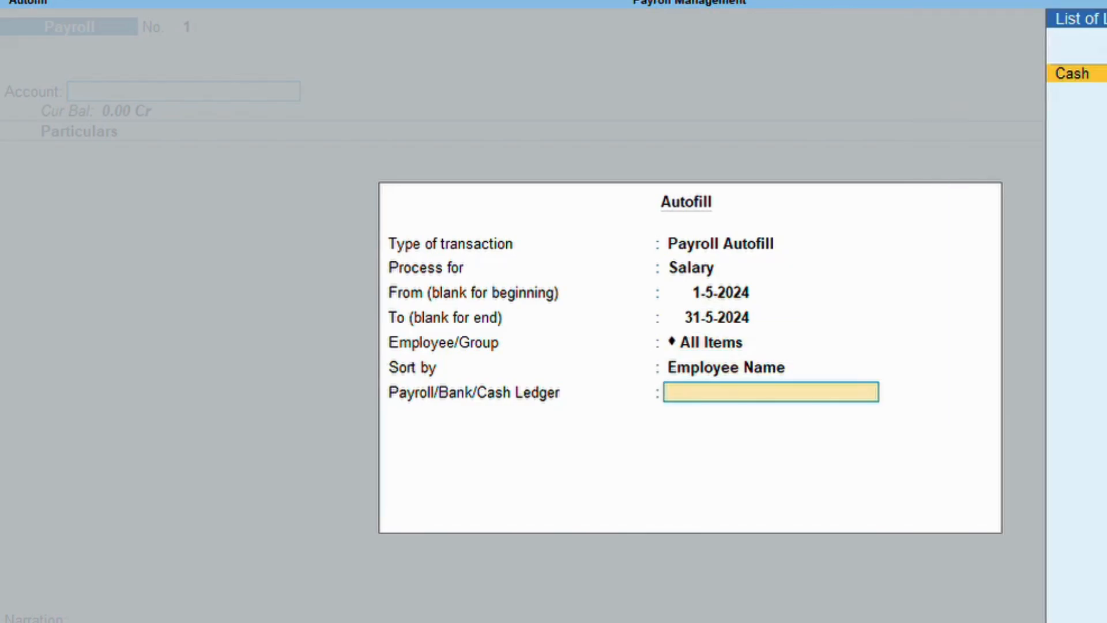
key("Return")
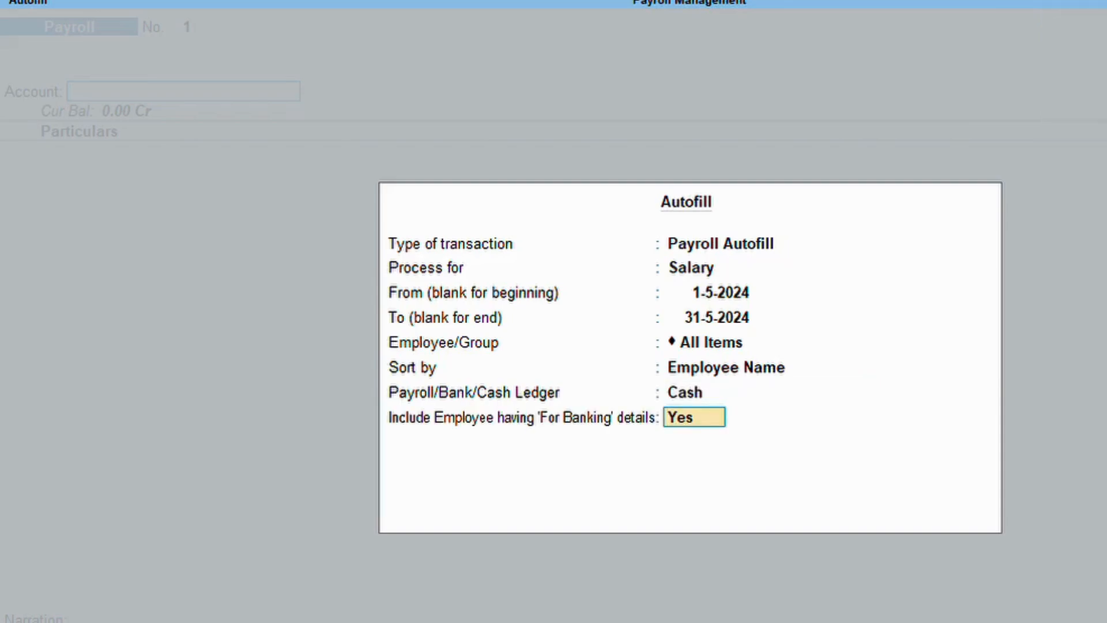
key("Return")
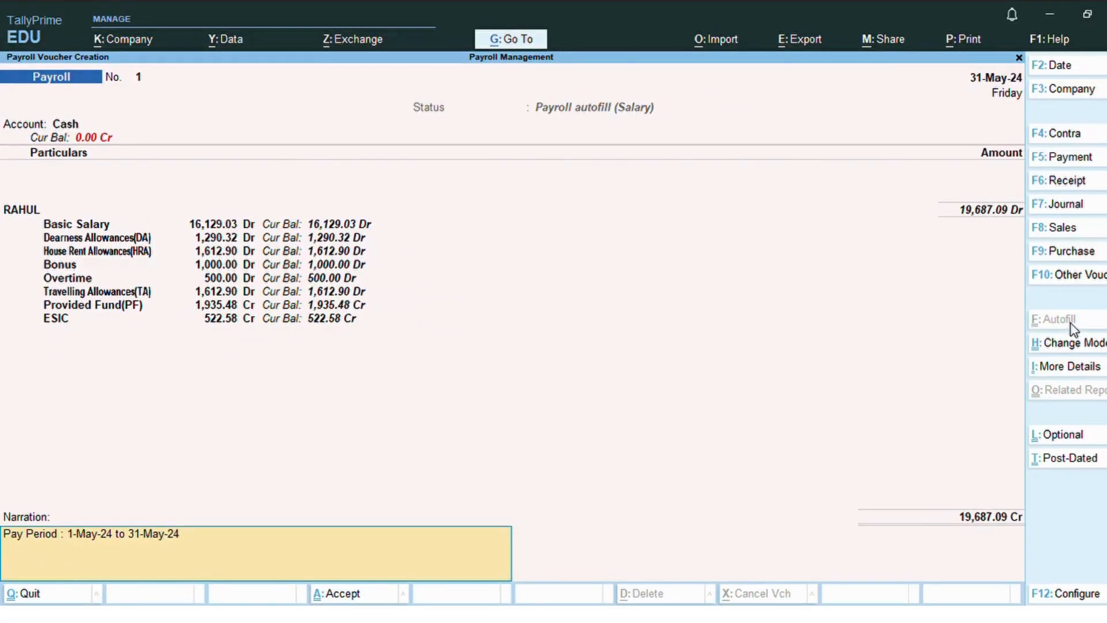
key("Return")
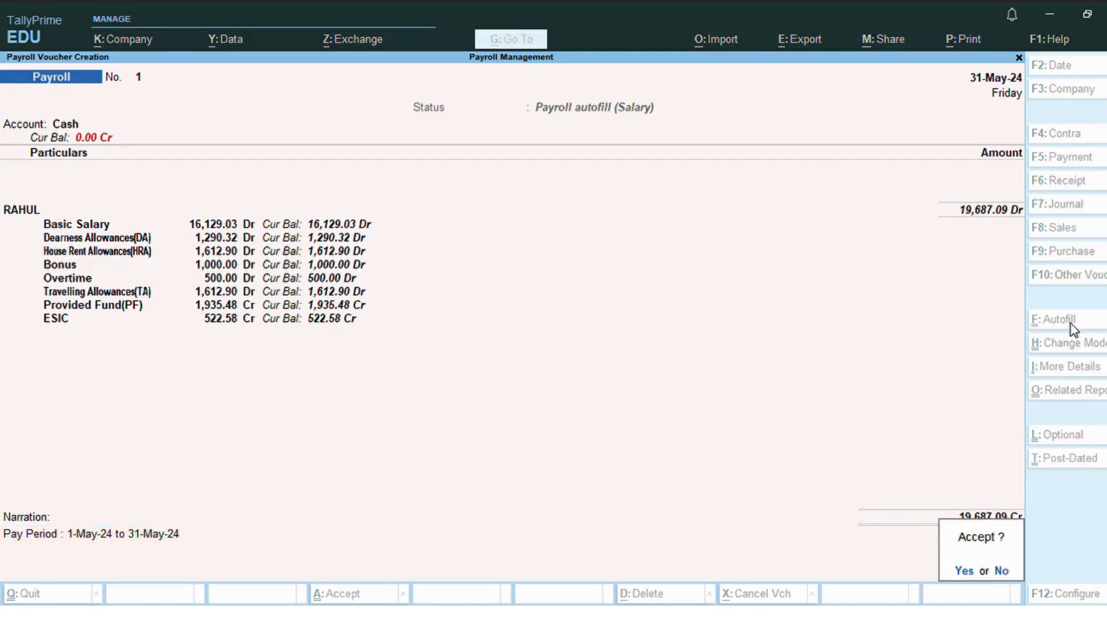
key("Return")
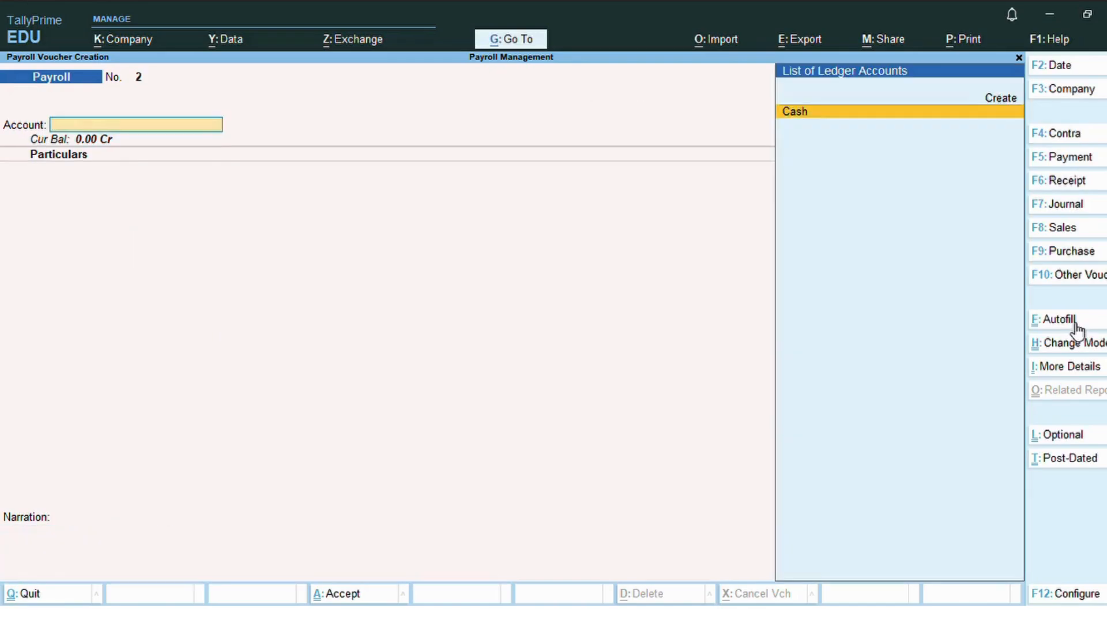
Close the blank payroll voucher and open Payroll Reports from Display More Reports.
key("Escape")
key("Escape")
key("Escape")
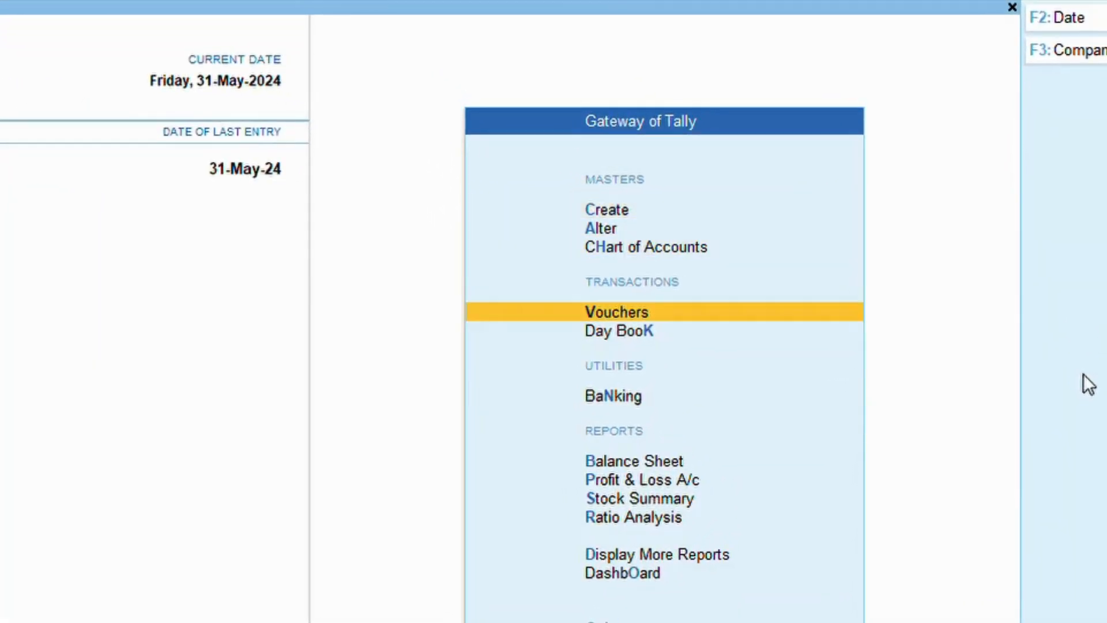
key("Down")
key("Down")
key("Down")
key("Down")
key("Down")
key("Down")
key("Down")
key("Return")
key("Down")
key("Down")
key("Down")
key("Down")
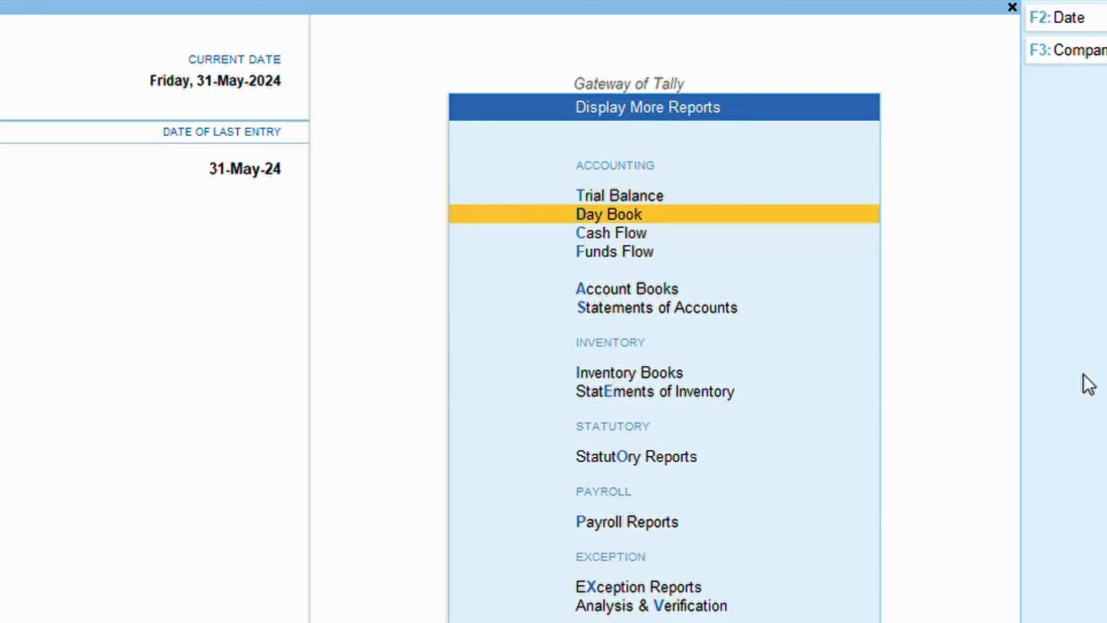
key("Down")
key("Down")
key("Down")
key("Down")
key("Down")
key("Return")
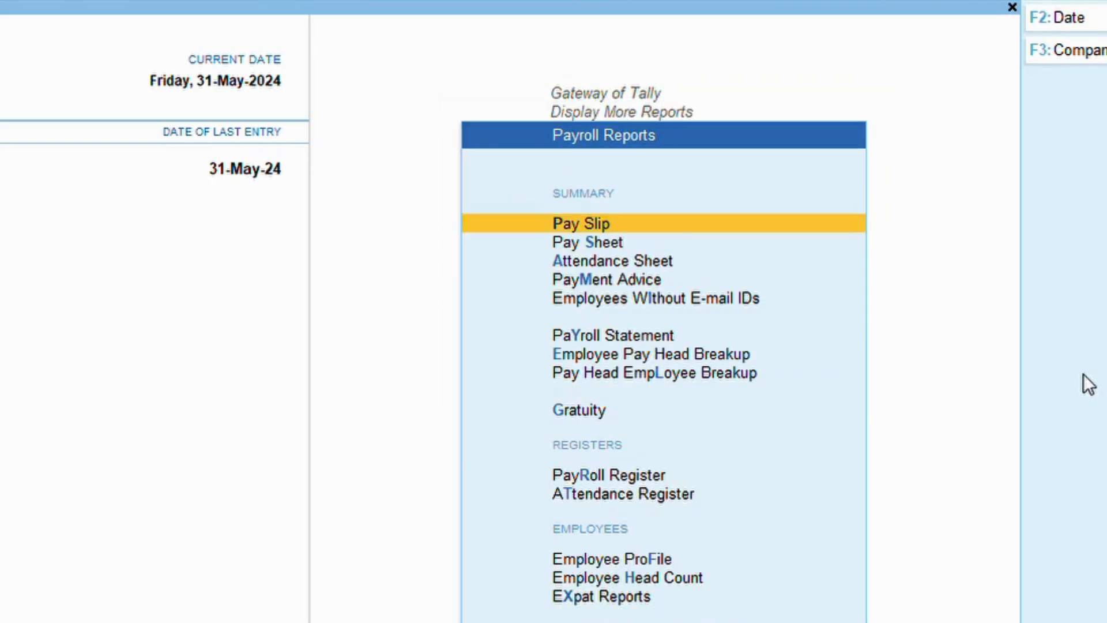
Show the Pay Slip for All Items and open the employee's May-2024 slip, net 19,687.09.
key("Return")
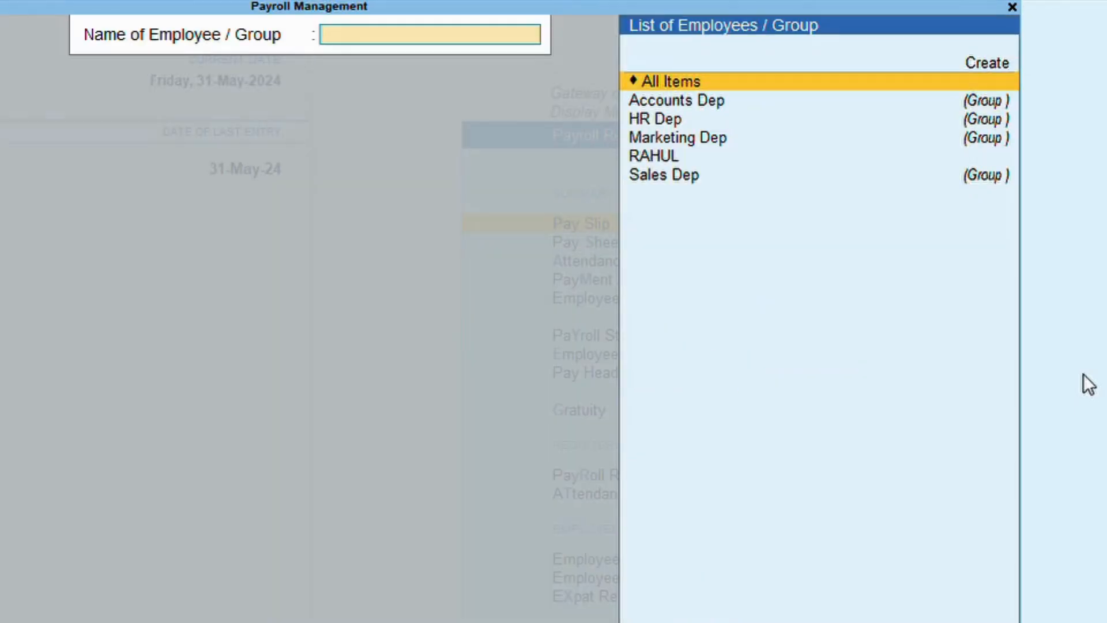
key("Return")
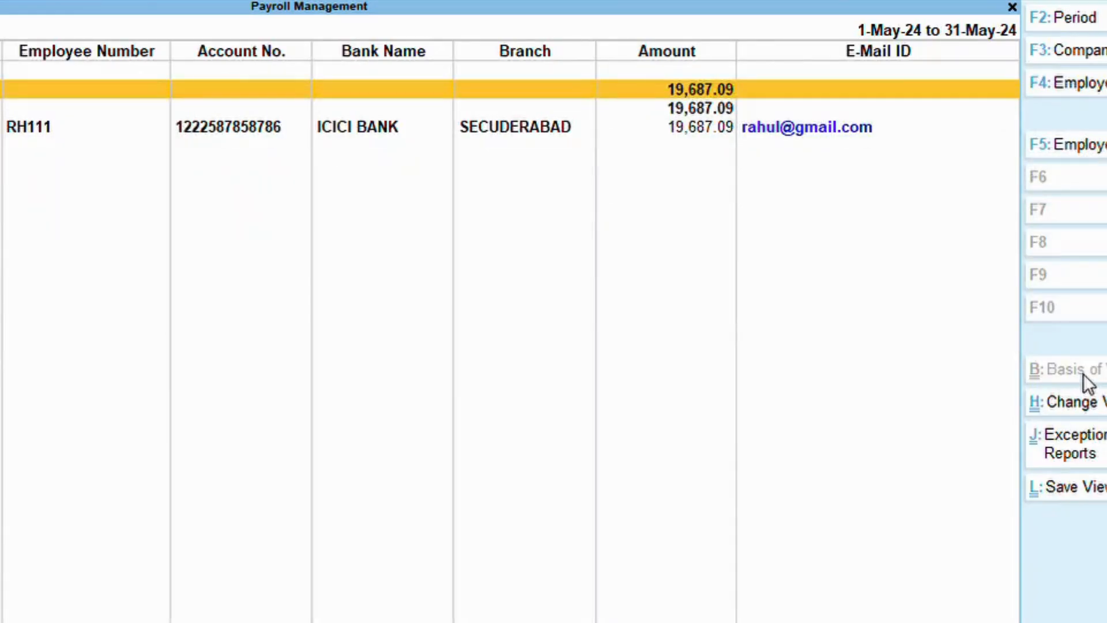
key("Down")
key("Down")
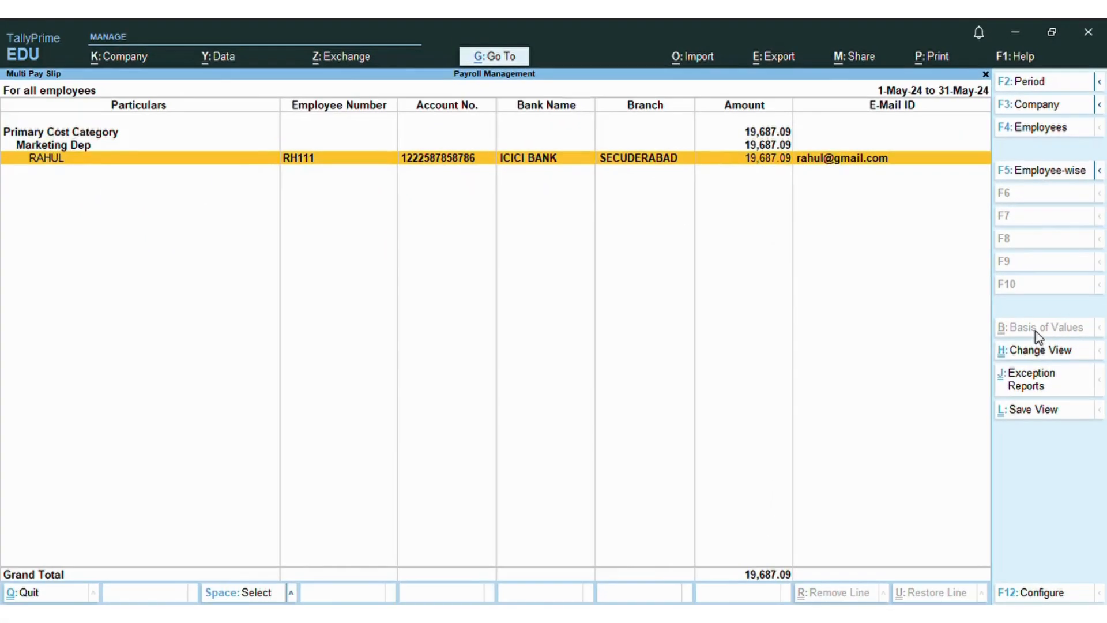
key("Return")
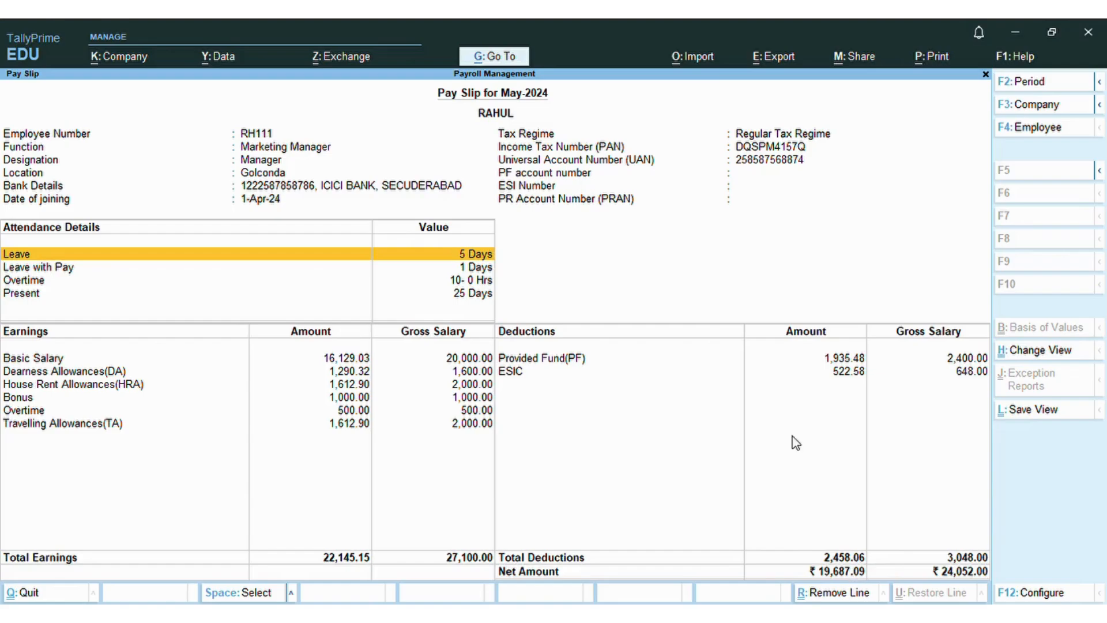
Exit the employee's May-2024 pay slip back to the Payroll Reports menu.
key("Escape")
key("Escape")
key("Escape")
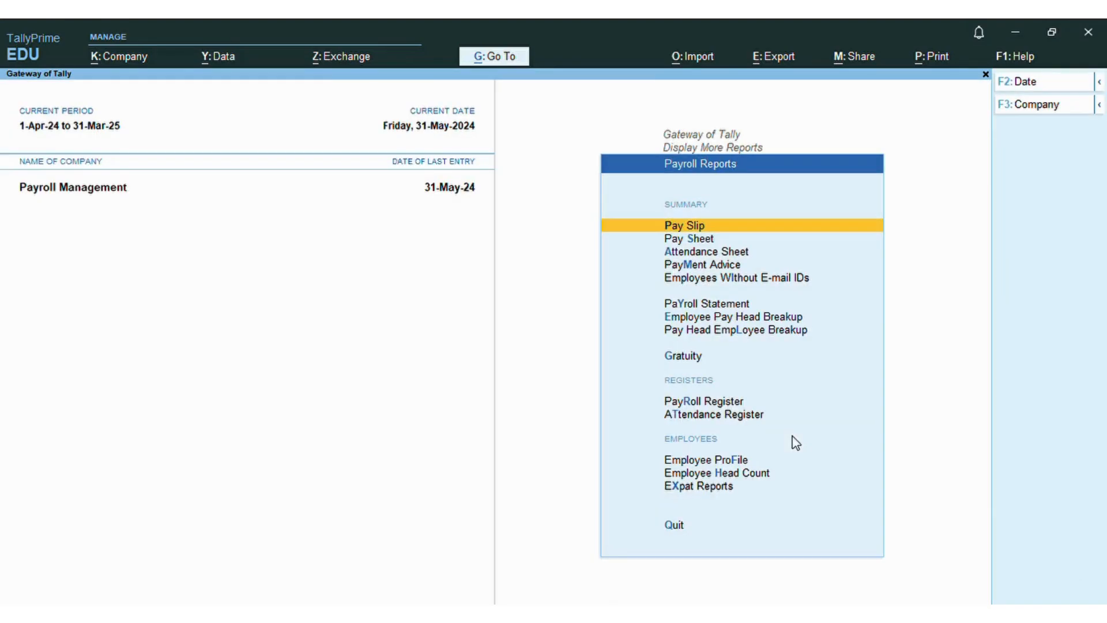
key("Down")
key("Down")
key("Return")
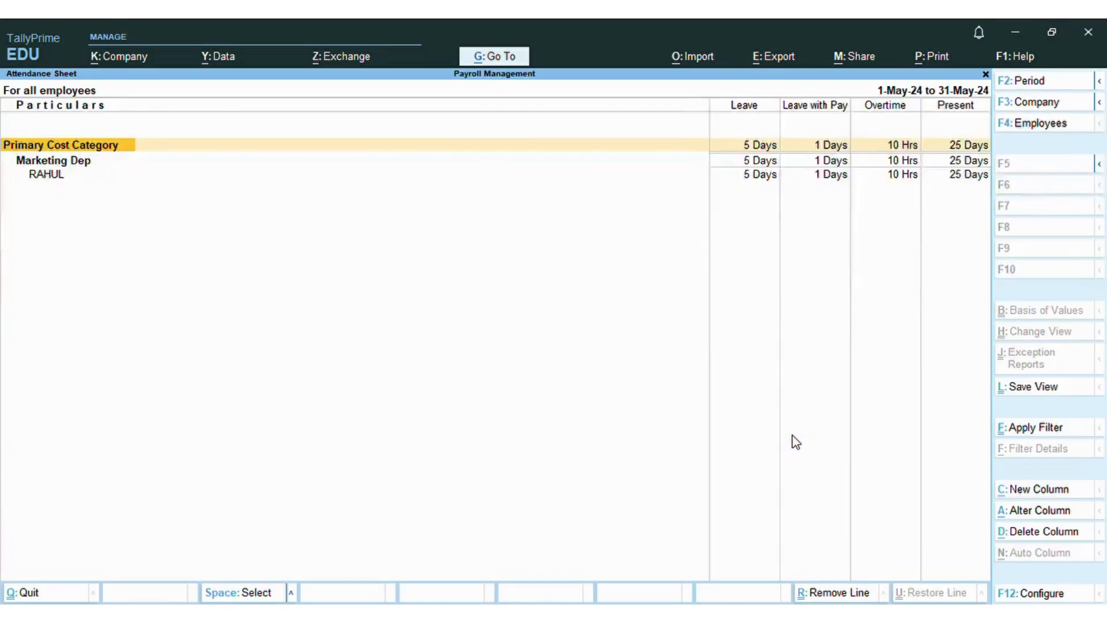
key("Down")
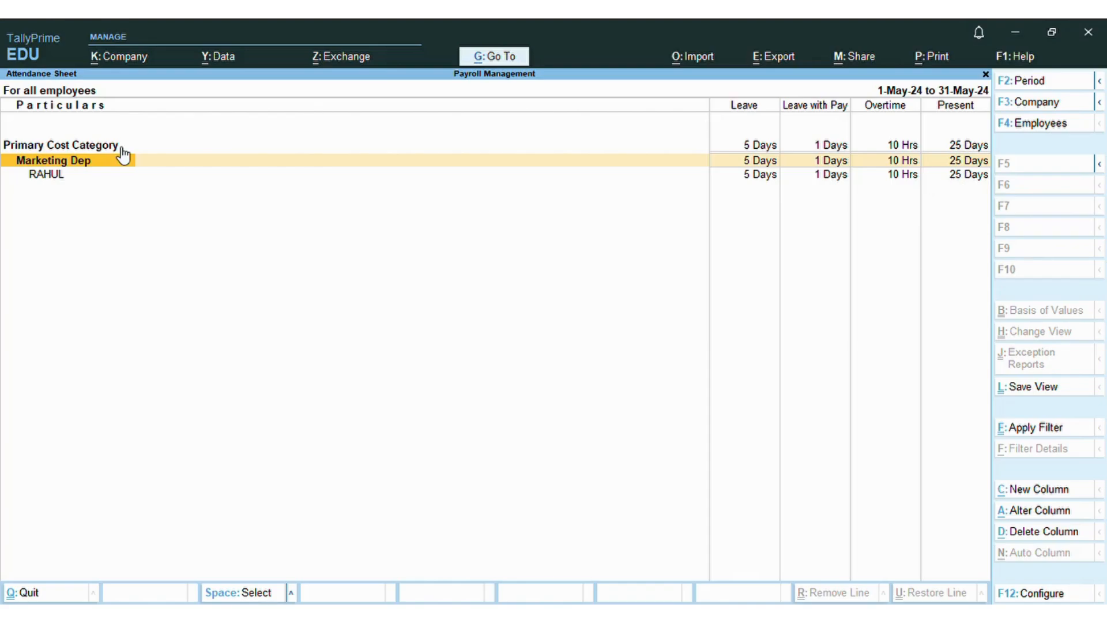
key("Escape")
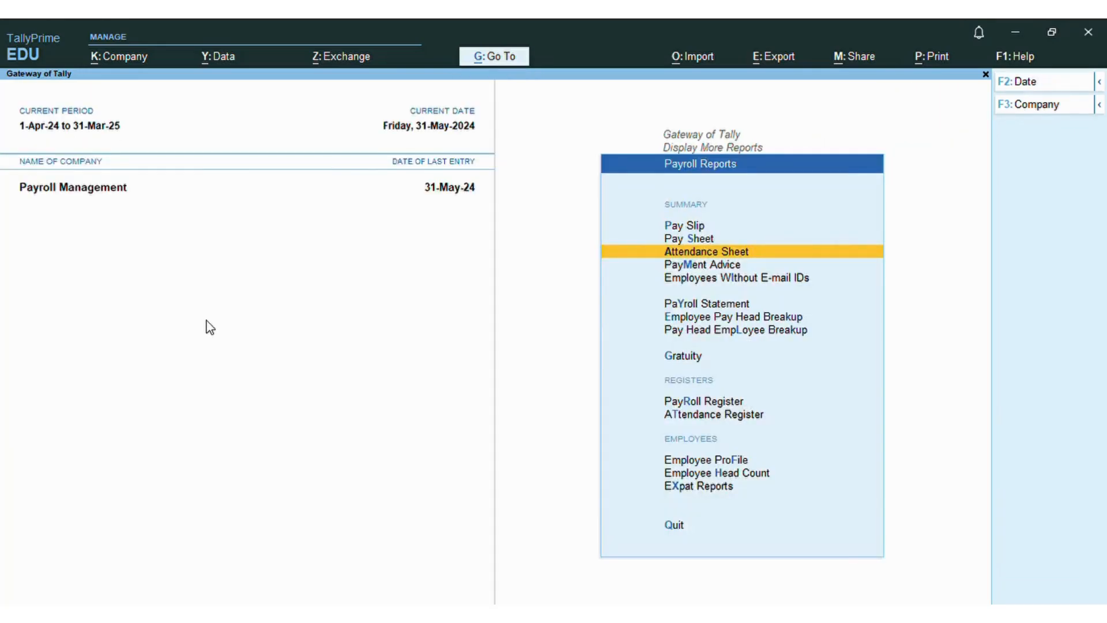